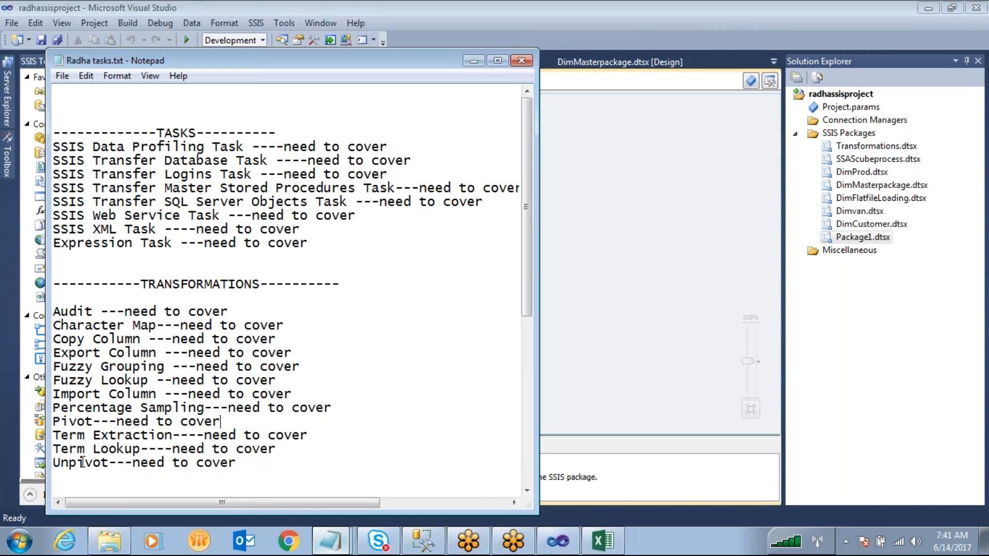
# Highlight the Pivot and Unpivot lines in the Radha tasks.txt notes, then return to the Visual Studio project
pyautogui.moveTo(251, 420); pyautogui.dragTo(45, 421)
pyautogui.moveTo(261, 466); pyautogui.dragTo(52, 466)
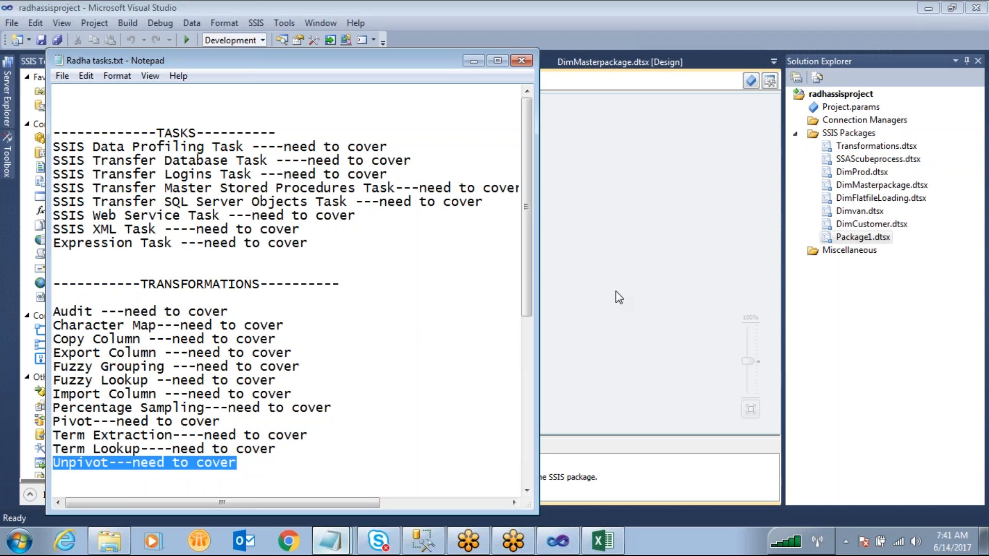
pyautogui.click(294, 454)
pyautogui.moveTo(242, 423); pyautogui.dragTo(53, 424)
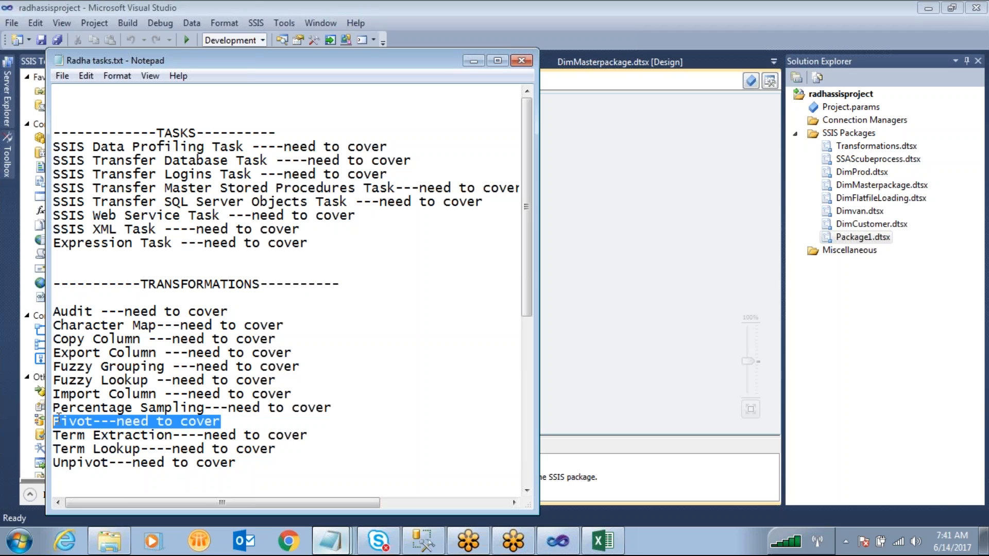
pyautogui.click(250, 477)
pyautogui.moveTo(47, 468); pyautogui.dragTo(237, 463)
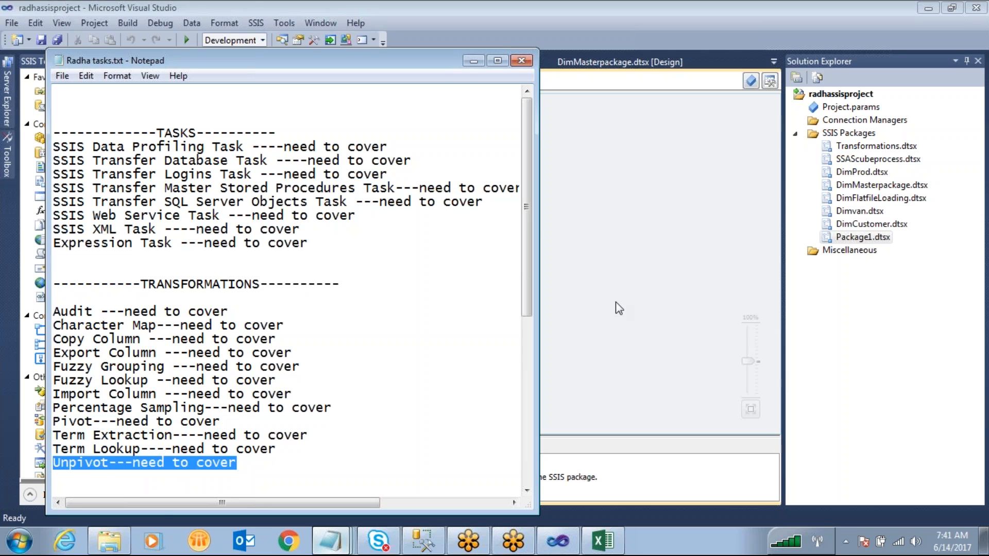
pyautogui.click(626, 227)
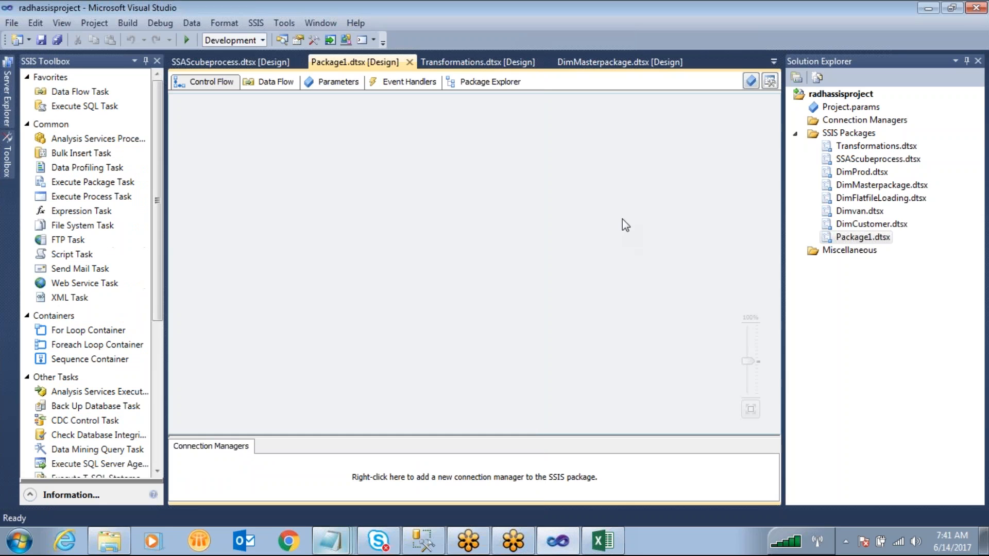
# Switch to the Pivot.xlsx workbook in Excel and select the country and year sales table in A1:D3
pyautogui.click(615, 538)
pyautogui.click(282, 196)
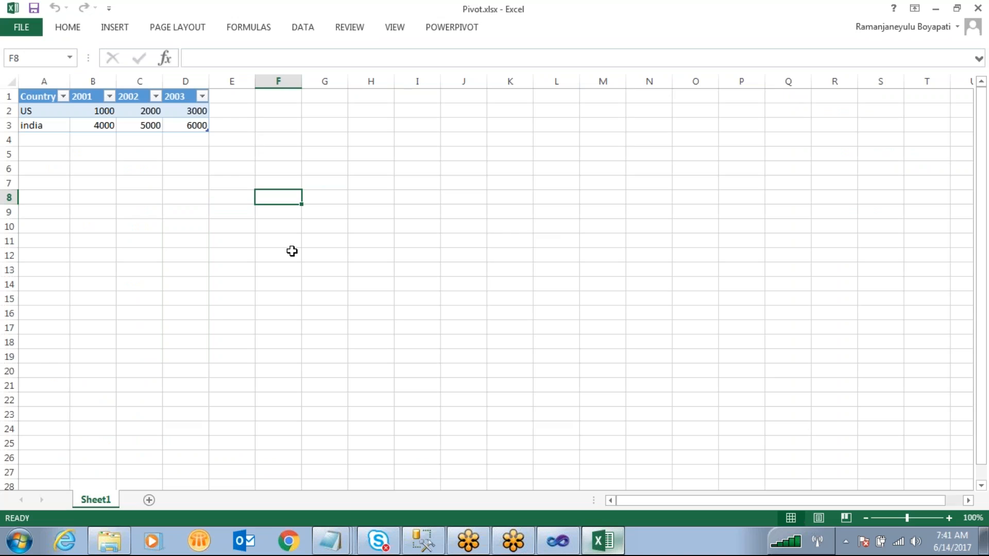
pyautogui.moveTo(198, 127); pyautogui.dragTo(38, 90)
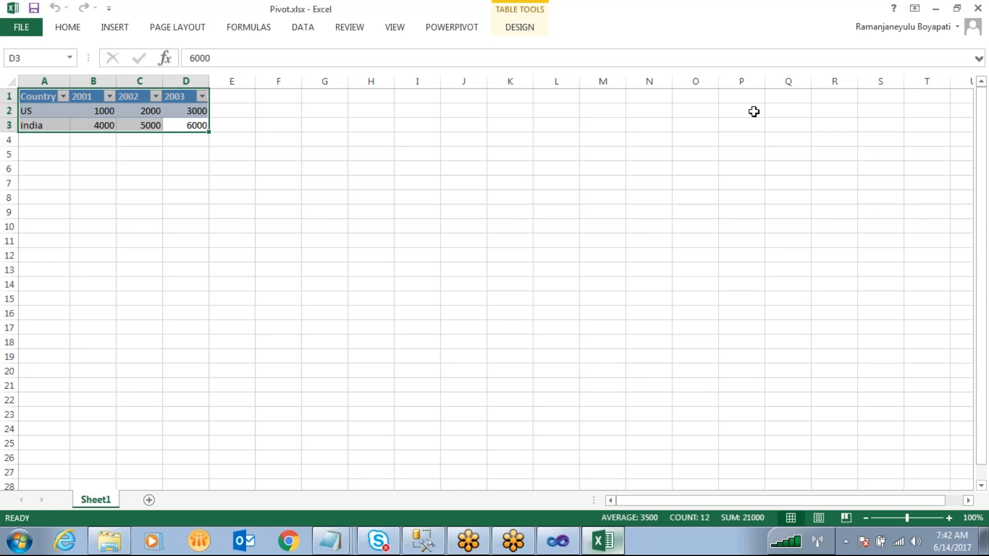
# Handwrite Country, Year and Sales headings over the sheet with a first sample row of US, 2001, 1000
pyautogui.click(793, 21)
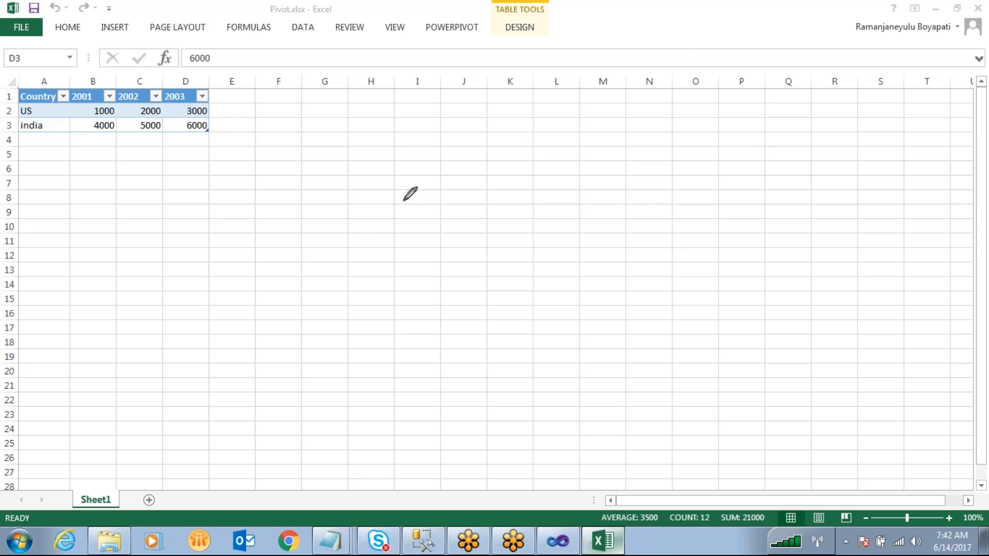
pyautogui.moveTo(199, 83)
pyautogui.mouseDown()
pyautogui.moveTo(72, 79)
pyautogui.moveTo(77, 102)
pyautogui.moveTo(170, 103)
pyautogui.moveTo(205, 88)
pyautogui.moveTo(198, 78)
pyautogui.moveTo(155, 149)
pyautogui.moveTo(91, 181)
pyautogui.mouseUp()
pyautogui.press('Escape')
pyautogui.hotkey('ctrl', '2')
pyautogui.moveTo(430, 196); pyautogui.dragTo(413, 217)
pyautogui.moveTo(427, 203)
pyautogui.mouseDown()
pyautogui.moveTo(427, 212)
pyautogui.moveTo(446, 202)
pyautogui.moveTo(515, 207)
pyautogui.moveTo(575, 182)
pyautogui.moveTo(557, 224)
pyautogui.mouseUp()
pyautogui.moveTo(592, 209)
pyautogui.mouseDown()
pyautogui.moveTo(608, 195)
pyautogui.moveTo(701, 190)
pyautogui.moveTo(707, 204)
pyautogui.mouseUp()
pyautogui.moveTo(804, 181)
pyautogui.mouseDown()
pyautogui.moveTo(782, 210)
pyautogui.moveTo(870, 185)
pyautogui.moveTo(872, 203)
pyautogui.mouseUp()
pyautogui.moveTo(413, 251)
pyautogui.mouseDown()
pyautogui.moveTo(440, 252)
pyautogui.moveTo(470, 276)
pyautogui.mouseUp()
pyautogui.moveTo(566, 247); pyautogui.dragTo(643, 267)
pyautogui.moveTo(646, 253); pyautogui.dragTo(670, 267)
pyautogui.moveTo(102, 88)
pyautogui.mouseDown()
pyautogui.moveTo(75, 91)
pyautogui.moveTo(102, 88)
pyautogui.mouseUp()
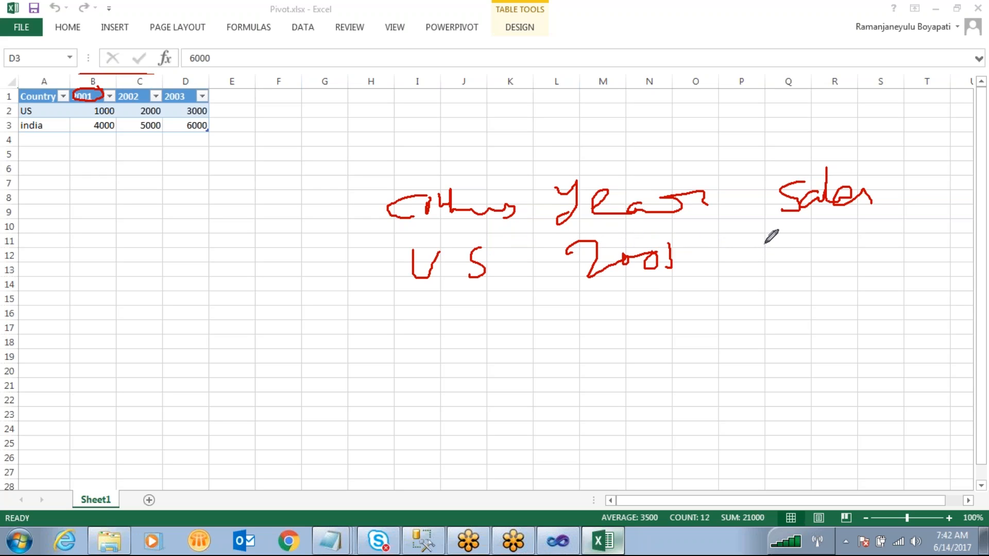
pyautogui.moveTo(772, 238); pyautogui.dragTo(778, 270)
pyautogui.moveTo(814, 229)
pyautogui.mouseDown()
pyautogui.moveTo(798, 250)
pyautogui.moveTo(829, 235)
pyautogui.moveTo(872, 235)
pyautogui.mouseUp()
# Handwrite further sample rows for US 2002, US 2003 and India over the sheet, and clear all the annotations
pyautogui.moveTo(439, 307)
pyautogui.mouseDown()
pyautogui.moveTo(509, 299)
pyautogui.moveTo(512, 320)
pyautogui.mouseUp()
pyautogui.moveTo(594, 305)
pyautogui.mouseDown()
pyautogui.moveTo(598, 314)
pyautogui.moveTo(650, 304)
pyautogui.mouseUp()
pyautogui.moveTo(671, 296)
pyautogui.mouseDown()
pyautogui.moveTo(678, 286)
pyautogui.moveTo(705, 335)
pyautogui.mouseUp()
pyautogui.moveTo(427, 378); pyautogui.dragTo(460, 387)
pyautogui.moveTo(530, 367); pyautogui.dragTo(531, 414)
pyautogui.moveTo(608, 378)
pyautogui.mouseDown()
pyautogui.moveTo(702, 382)
pyautogui.moveTo(672, 403)
pyautogui.mouseUp()
pyautogui.moveTo(421, 452)
pyautogui.mouseDown()
pyautogui.moveTo(437, 484)
pyautogui.moveTo(517, 436)
pyautogui.moveTo(543, 482)
pyautogui.mouseUp()
pyautogui.moveTo(618, 461)
pyautogui.mouseDown()
pyautogui.moveTo(669, 470)
pyautogui.moveTo(717, 459)
pyautogui.moveTo(720, 482)
pyautogui.mouseUp()
pyautogui.moveTo(466, 509); pyautogui.dragTo(535, 503)
pyautogui.moveTo(520, 509); pyautogui.dragTo(502, 527)
pyautogui.moveTo(652, 503)
pyautogui.mouseDown()
pyautogui.moveTo(664, 545)
pyautogui.moveTo(721, 502)
pyautogui.mouseUp()
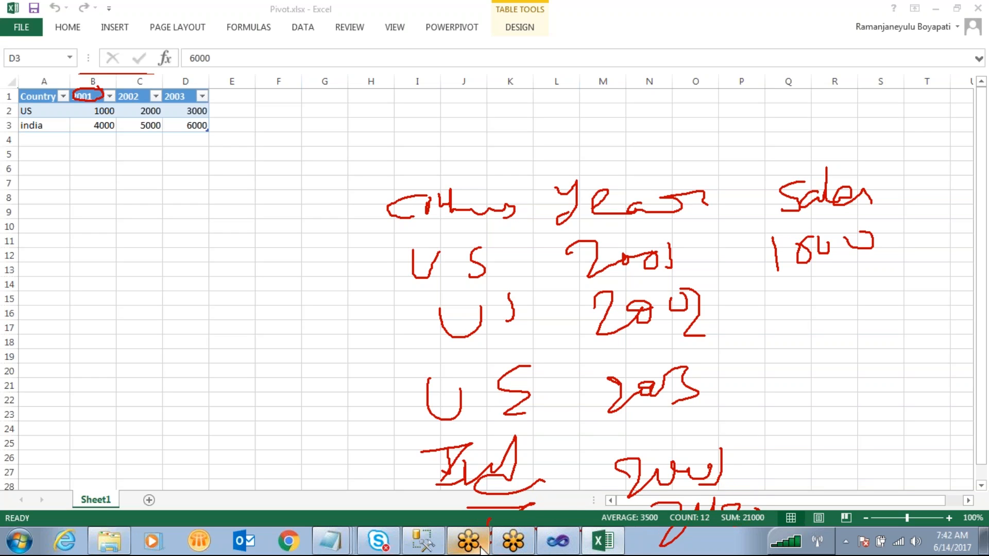
pyautogui.rightClick(798, 300)
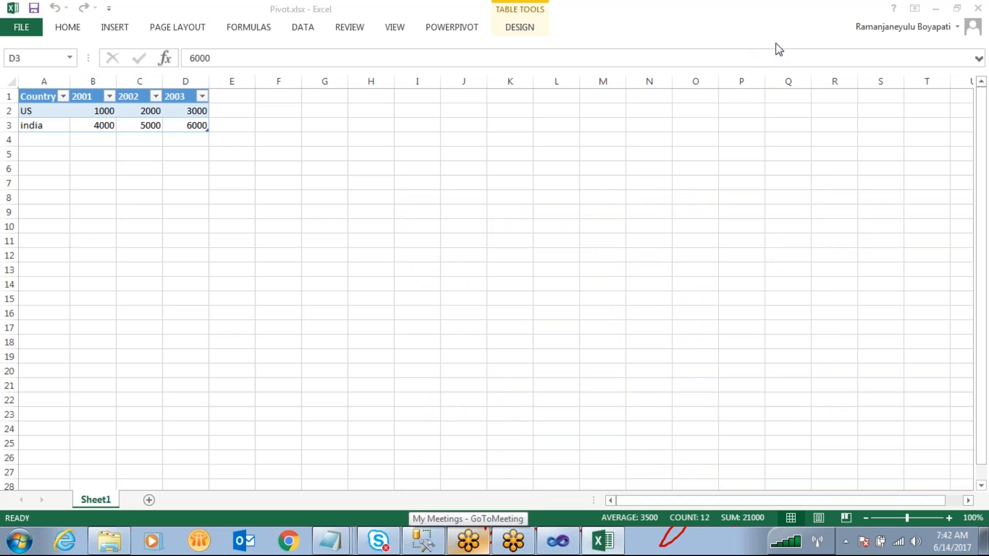
# Review the source table by selecting A1:D3 and clearing the selection
pyautogui.hotkey('ctrl', 'a')
pyautogui.hotkey('ctrl', 'a')
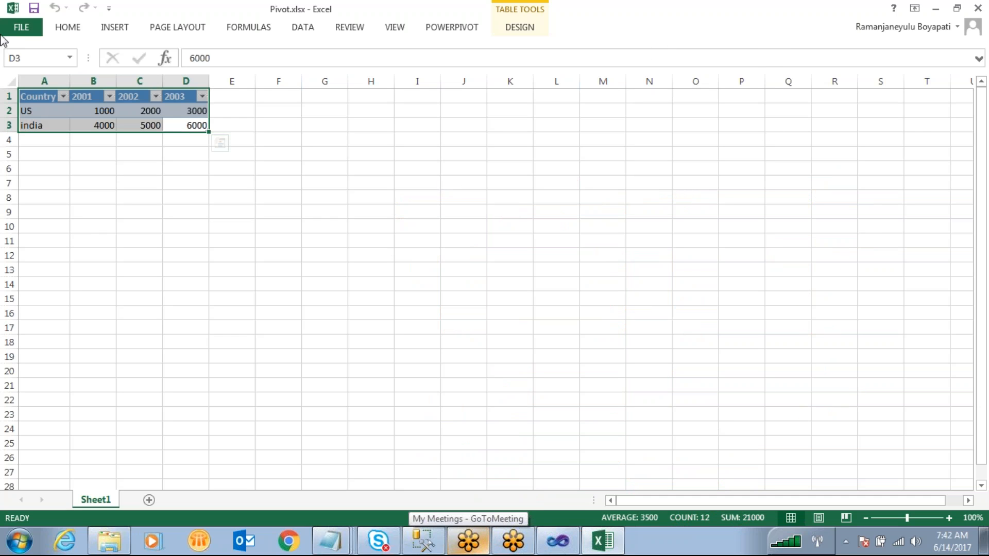
pyautogui.click(199, 313)
pyautogui.moveTo(201, 124); pyautogui.dragTo(15, 96)
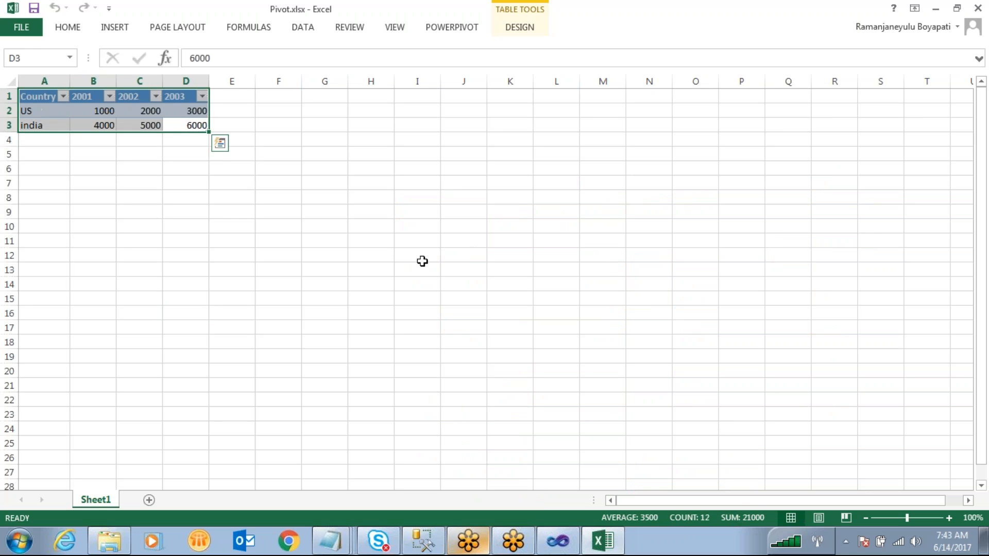
pyautogui.click(458, 258)
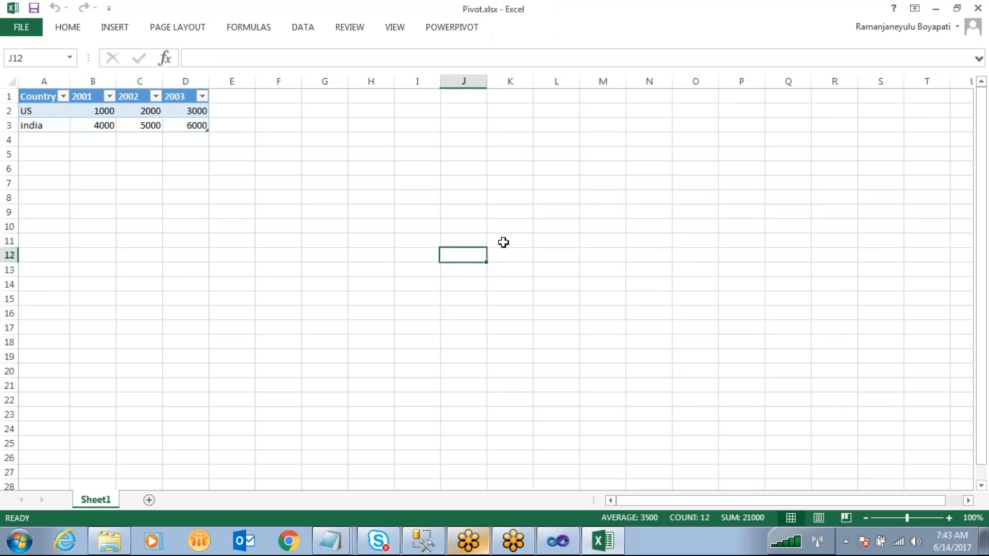
# Circle the 2001, 2002 and 2003 column headings with the pen, mark their values, and clear the markings
pyautogui.moveTo(177, 82)
pyautogui.mouseDown()
pyautogui.moveTo(78, 86)
pyautogui.moveTo(70, 103)
pyautogui.moveTo(93, 110)
pyautogui.moveTo(75, 106)
pyautogui.mouseUp()
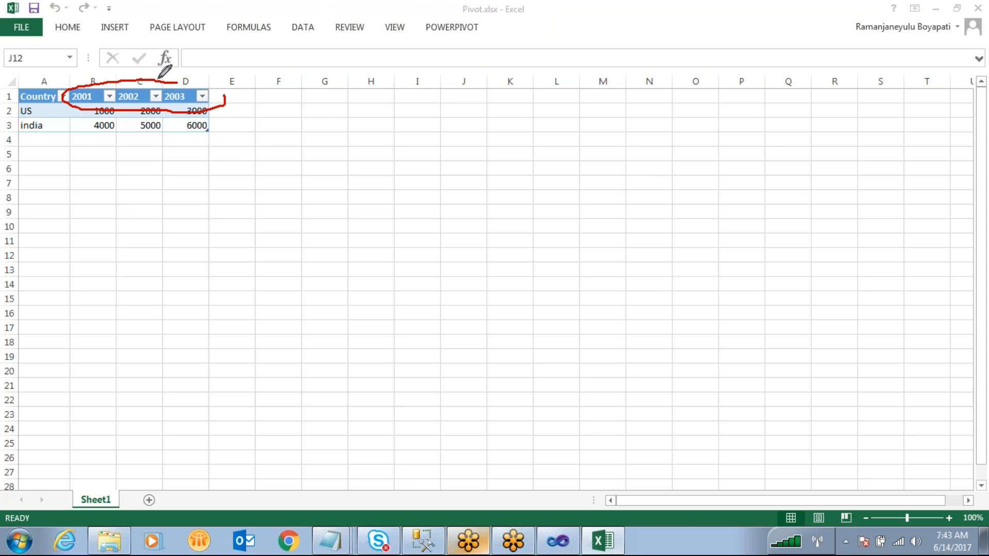
pyautogui.moveTo(140, 126)
pyautogui.mouseDown()
pyautogui.moveTo(116, 141)
pyautogui.moveTo(36, 110)
pyautogui.moveTo(95, 124)
pyautogui.moveTo(43, 125)
pyautogui.mouseUp()
pyautogui.moveTo(122, 111)
pyautogui.mouseDown()
pyautogui.moveTo(76, 156)
pyautogui.moveTo(47, 142)
pyautogui.mouseUp()
pyautogui.moveTo(170, 111)
pyautogui.mouseDown()
pyautogui.moveTo(136, 157)
pyautogui.moveTo(59, 159)
pyautogui.mouseUp()
pyautogui.press('Escape')
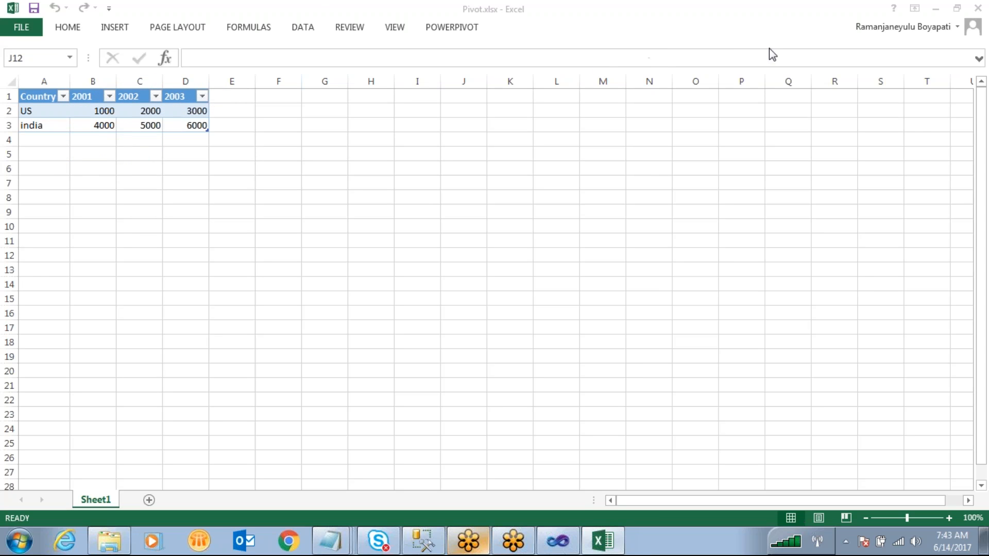
pyautogui.click(415, 325)
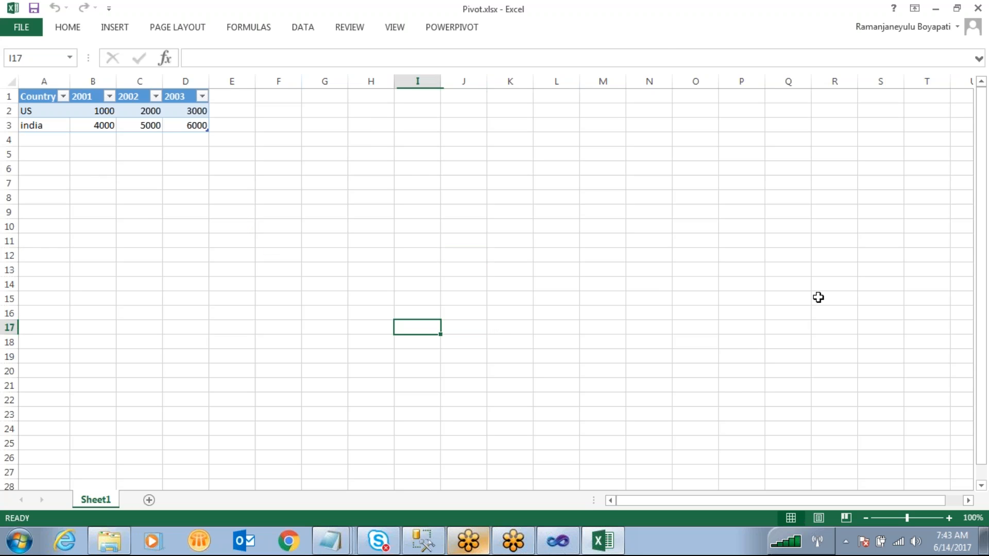
# Switch to Visual Studio, add a Data Flow Task to the Package1.dtsx control flow and name it "unpivot transform"
pyautogui.click(555, 545)
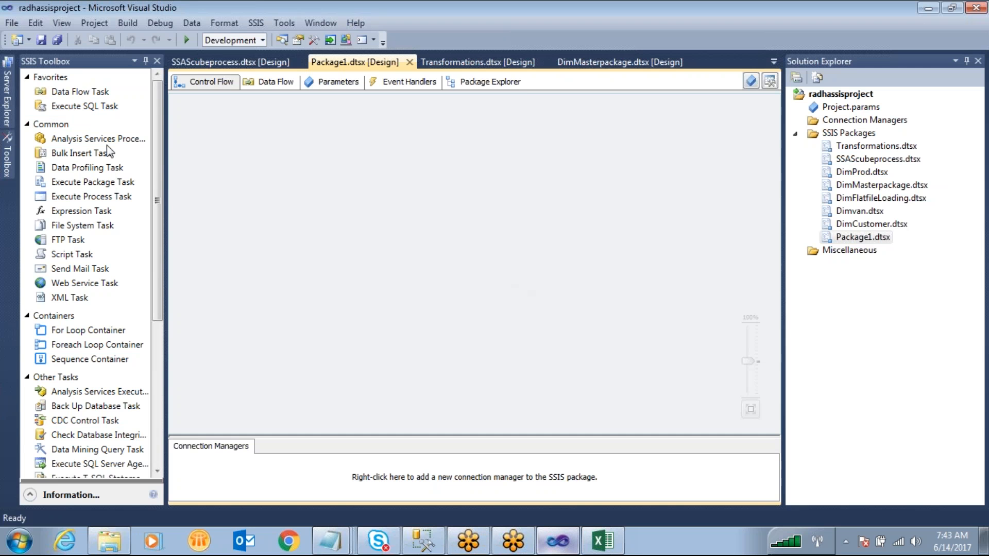
pyautogui.moveTo(87, 94); pyautogui.dragTo(387, 196)
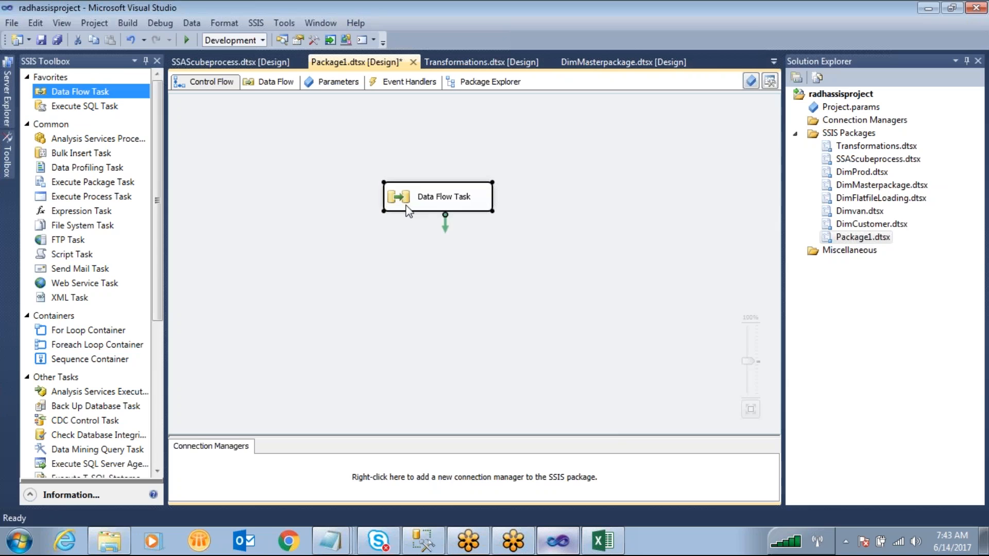
pyautogui.rightClick(406, 206)
pyautogui.click(461, 468)
pyautogui.rightClick(448, 198)
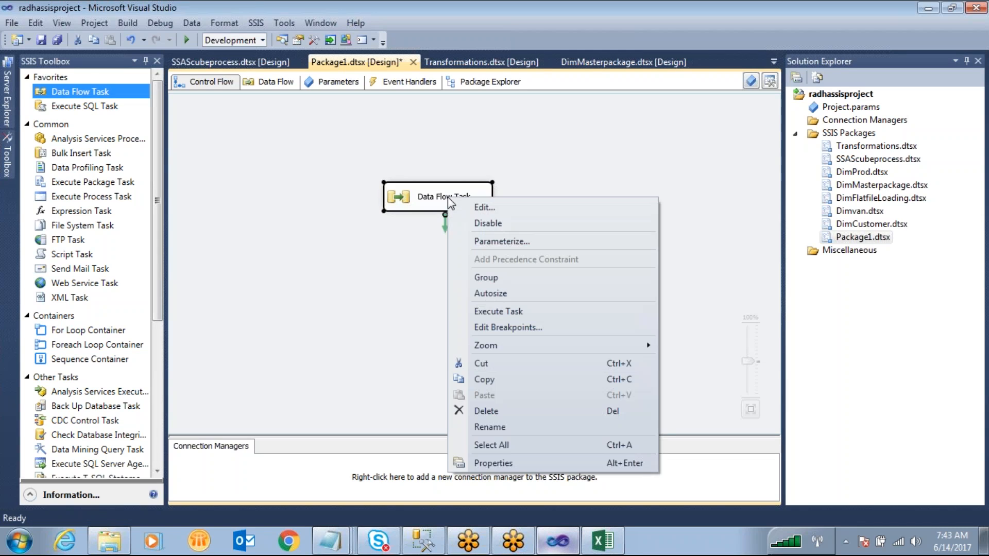
pyautogui.click(500, 427)
pyautogui.write('unpiv')
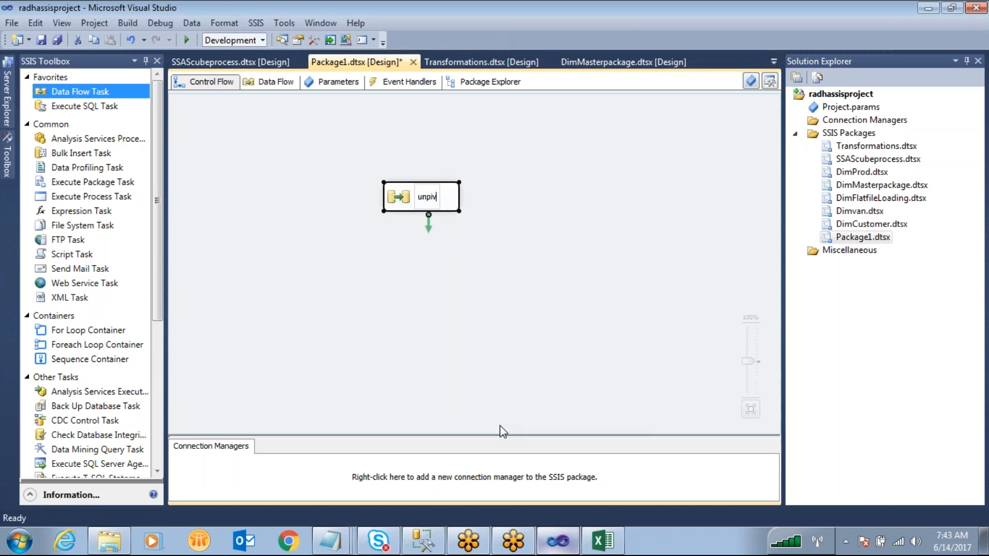
pyautogui.write('ot transform')
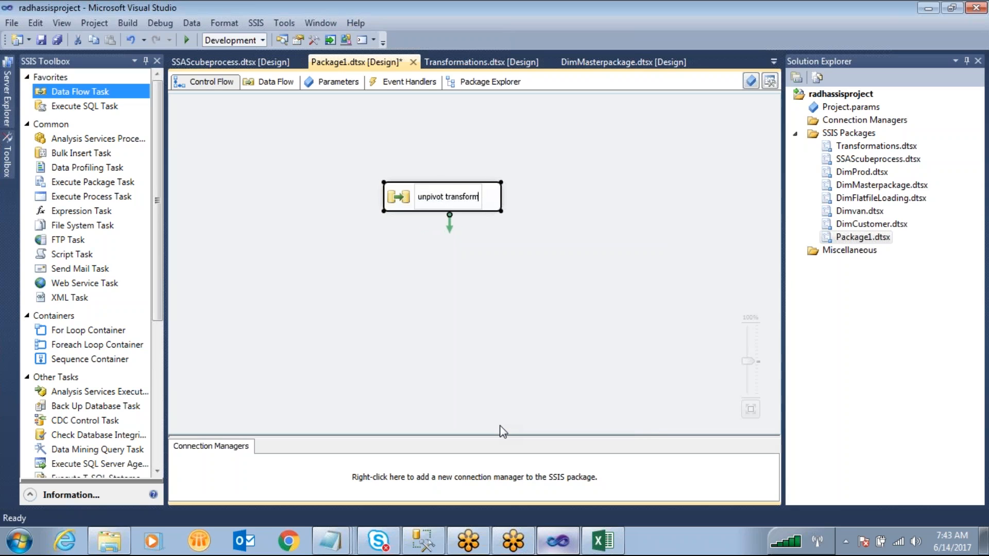
pyautogui.click(559, 250)
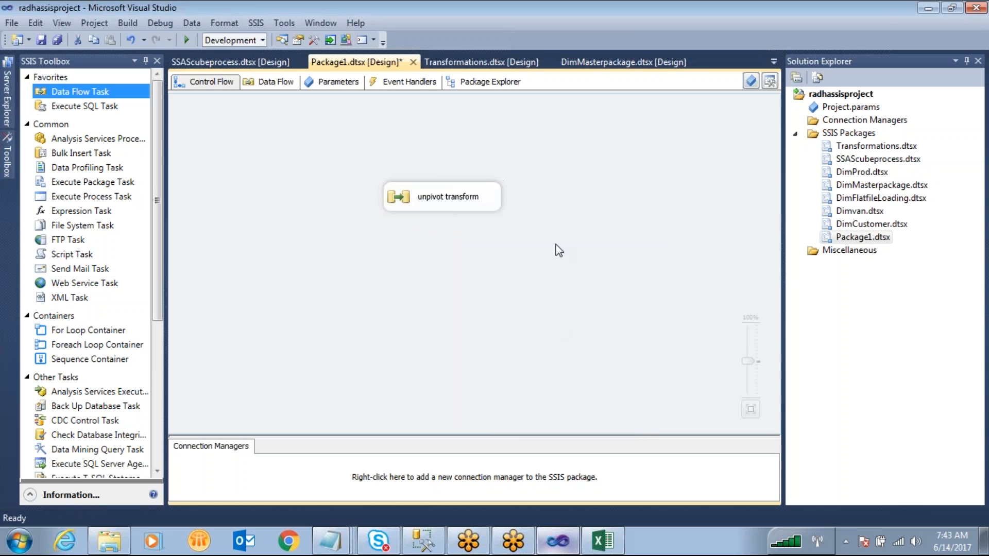
# Open the unpivot transform data flow and add an Excel Source to it
pyautogui.doubleClick(438, 199)
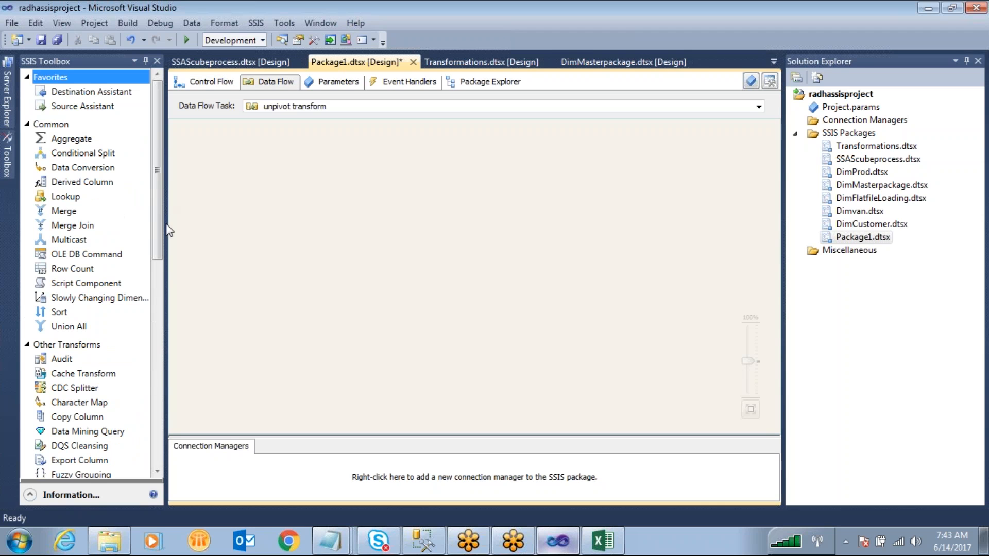
pyautogui.moveTo(157, 229); pyautogui.dragTo(148, 376)
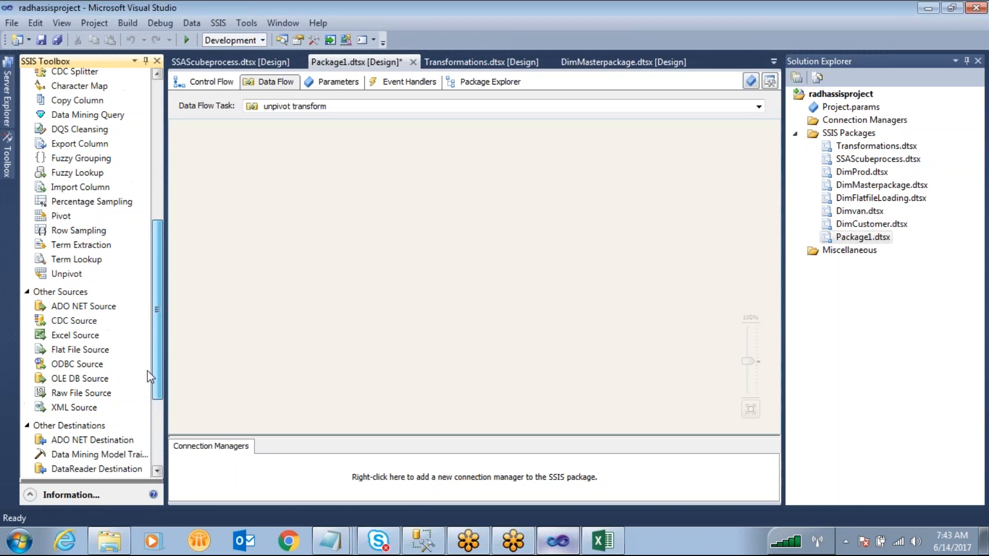
pyautogui.moveTo(52, 336); pyautogui.dragTo(349, 158)
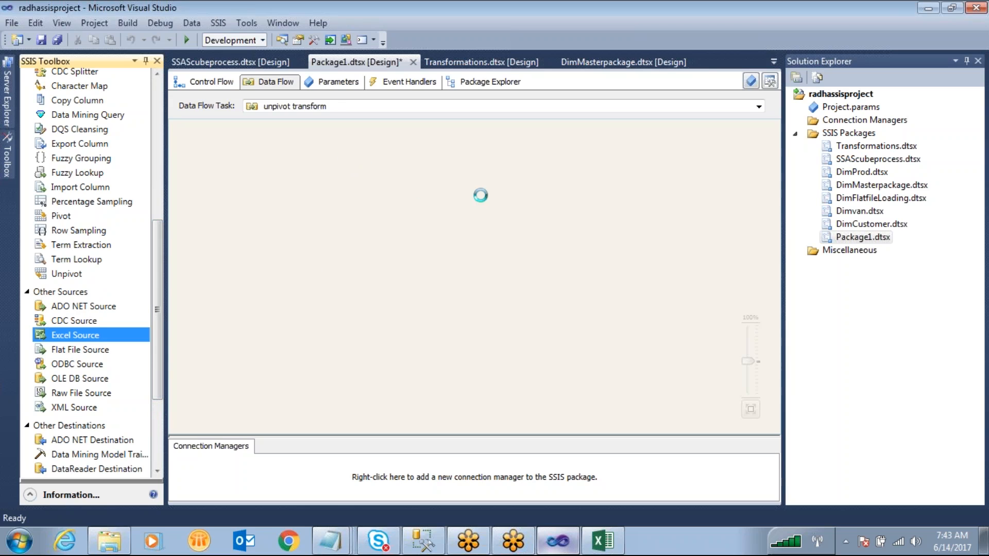
# Switch to Excel and close the Pivot.xlsx workbook
pyautogui.click(602, 541)
pyautogui.click(502, 196)
pyautogui.click(977, 7)
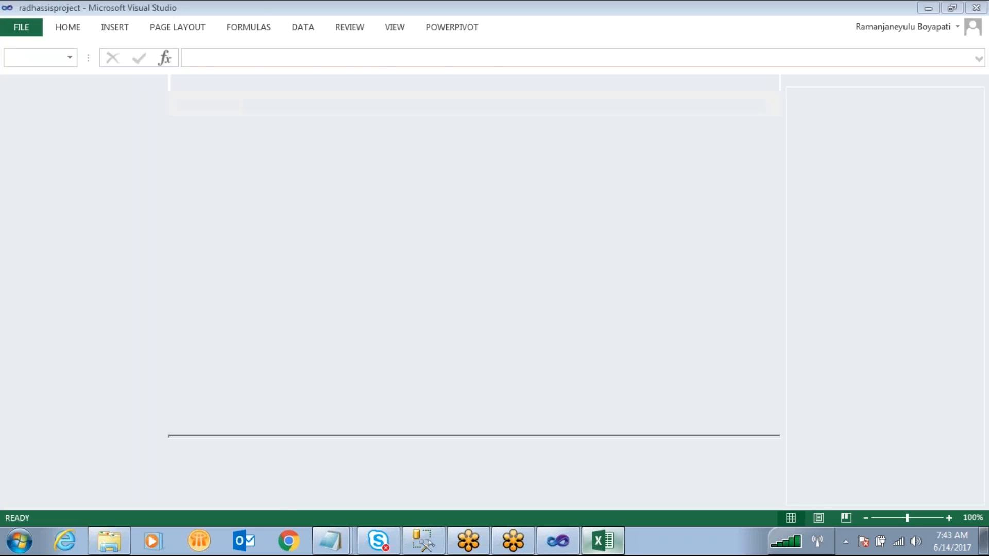
# Open the Excel Source for editing, create a new Excel connection manager and browse for its file
pyautogui.doubleClick(399, 172)
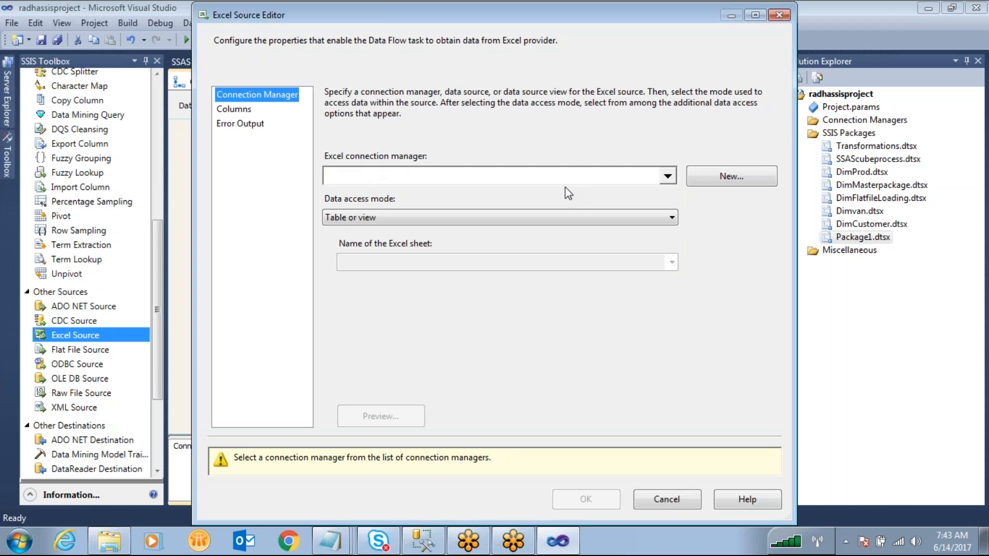
pyautogui.click(731, 175)
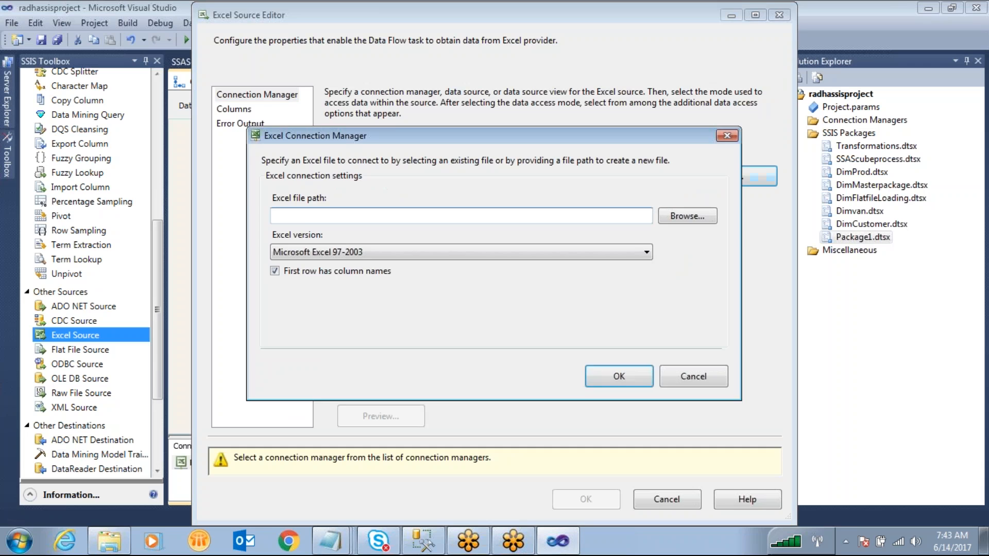
pyautogui.click(688, 217)
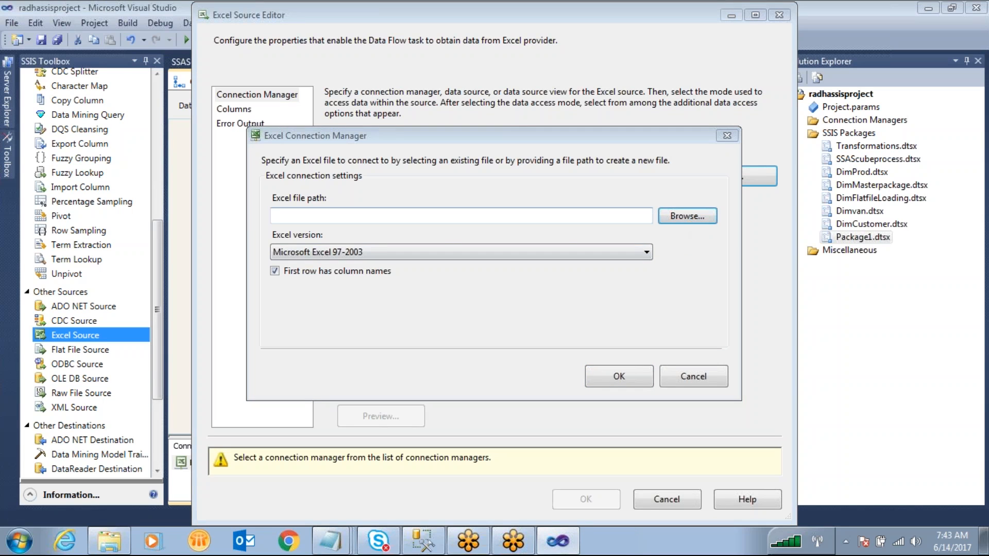
# Copy the MSBI\source folder path from Windows Explorer and go to that folder in the connection's file dialog
pyautogui.click(109, 542)
pyautogui.click(447, 28)
pyautogui.hotkey('ctrl', 'c')
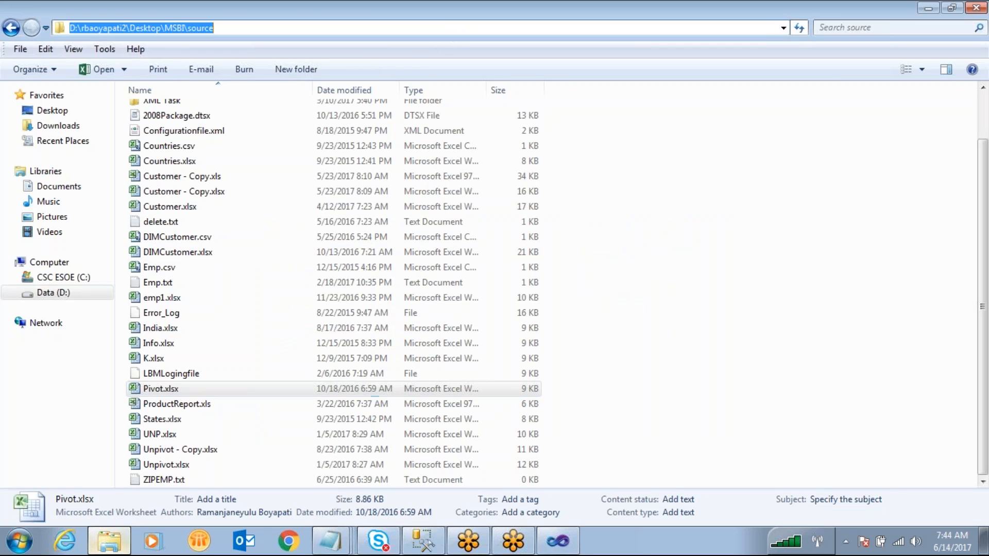
pyautogui.click(571, 537)
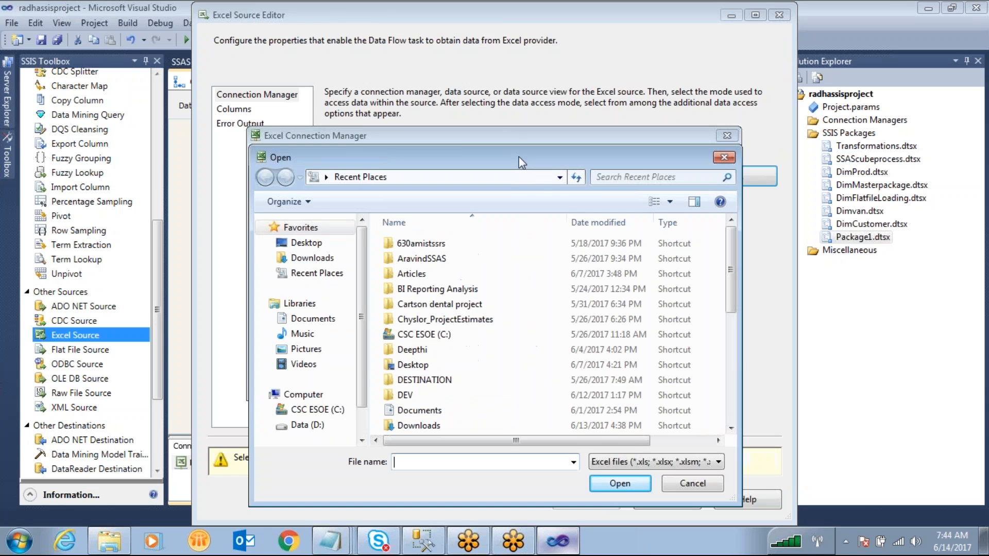
pyautogui.click(515, 177)
pyautogui.hotkey('ctrl', 'v')
pyautogui.hotkey('ctrl', 'a')
pyautogui.press('Return')
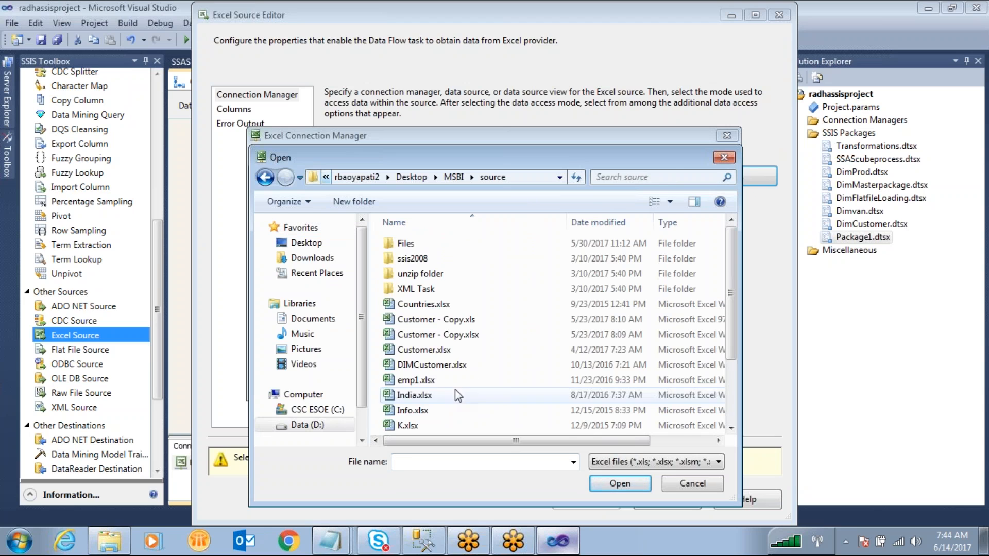
# Choose Pivot.xlsx as the file for the Excel connection
pyautogui.click(430, 406)
pyautogui.scroll(-2, 430, 405)
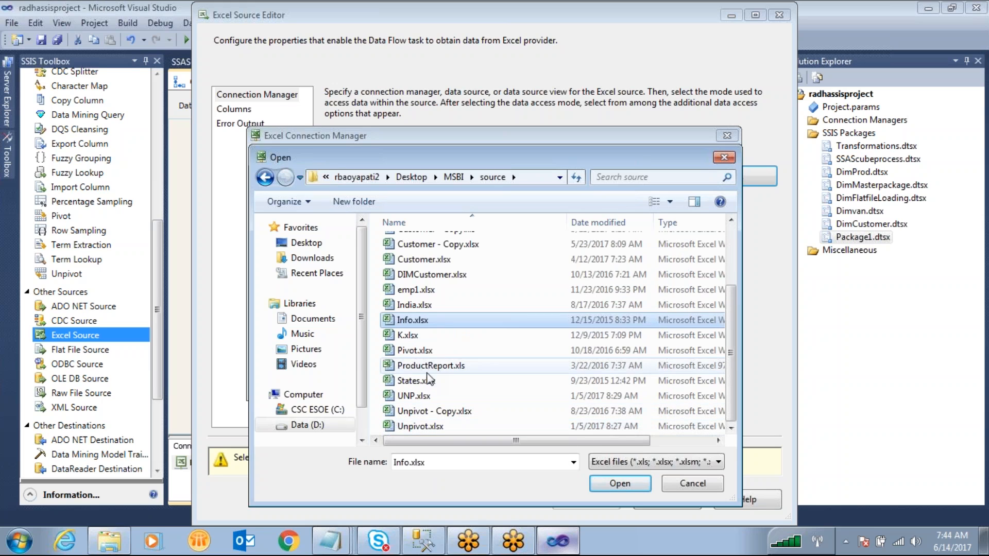
pyautogui.click(430, 350)
pyautogui.click(620, 484)
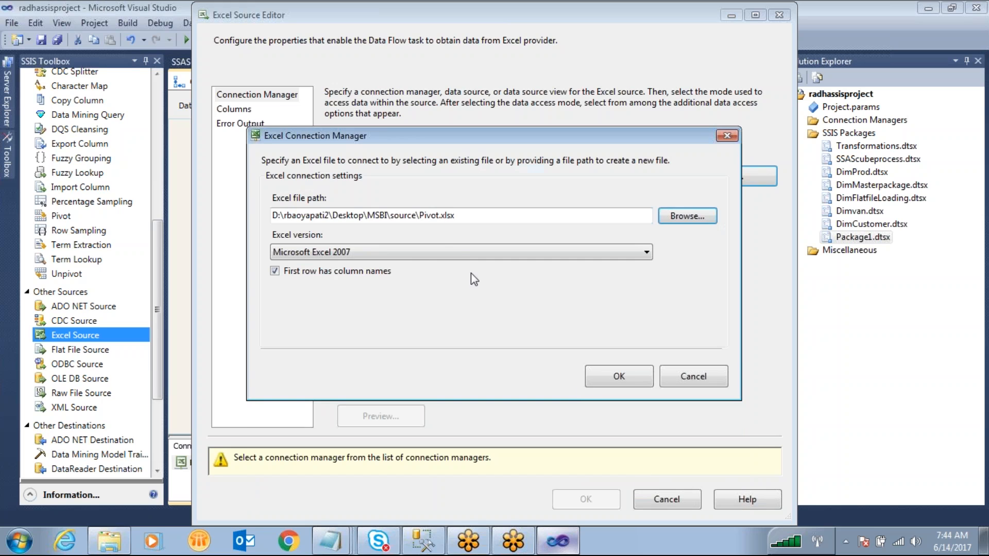
pyautogui.moveTo(455, 215); pyautogui.dragTo(420, 225)
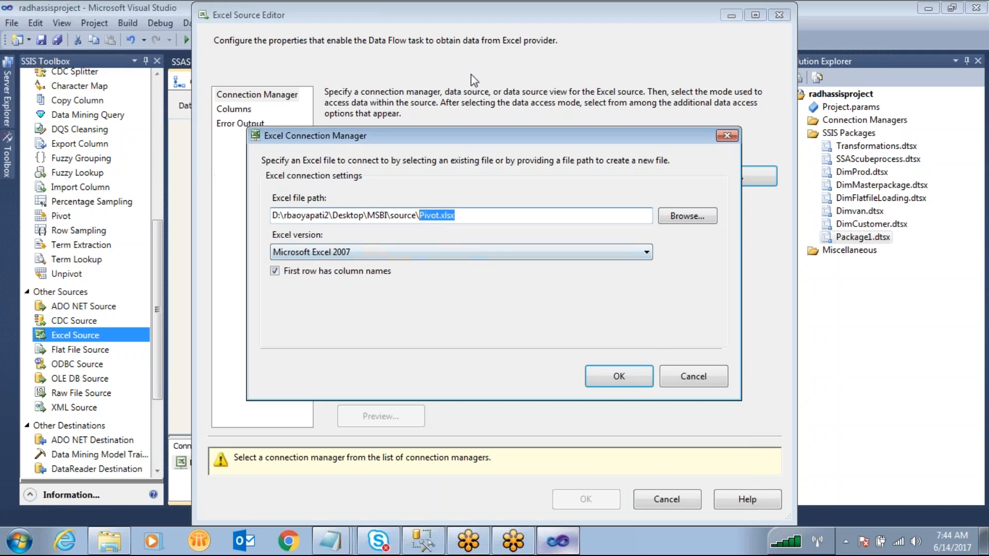
# Accept the Pivot.xlsx connection, try to list its sheets in the Excel Source, and cancel the editor
pyautogui.click(634, 376)
pyautogui.click(481, 263)
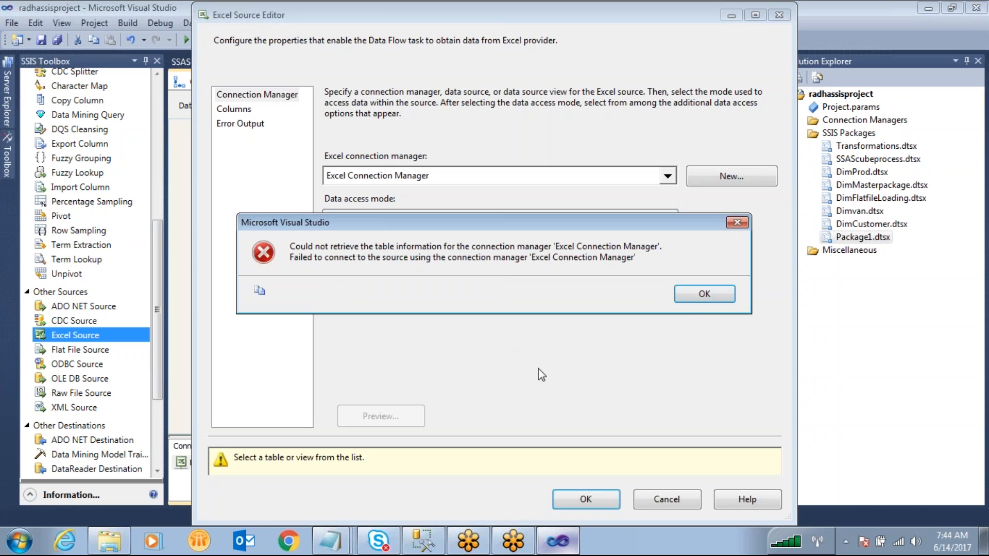
pyautogui.click(703, 294)
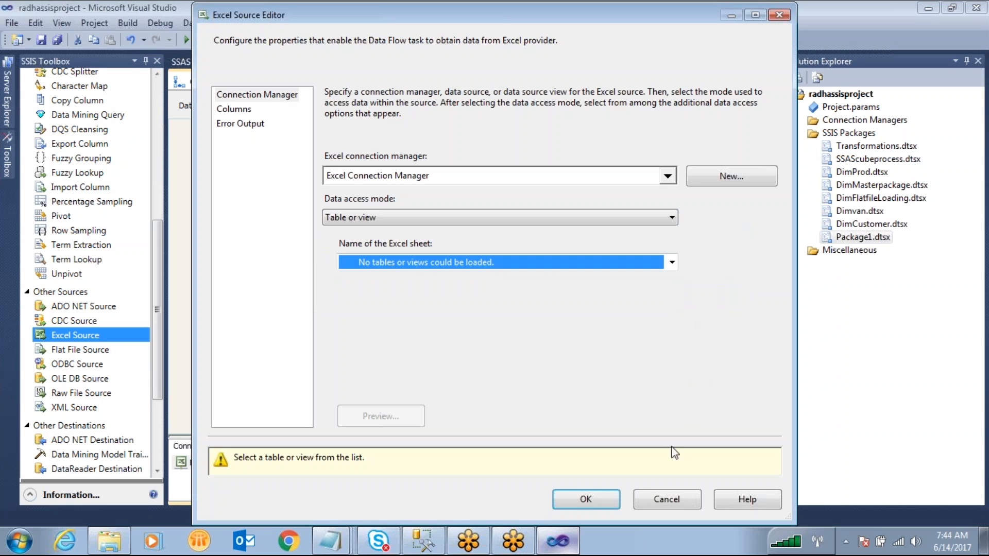
pyautogui.click(660, 502)
# Open Pivot.xlsx from the source folder in Excel, save it there as Excel 97-2003 workbook Pivot.xls, and close it
pyautogui.click(123, 541)
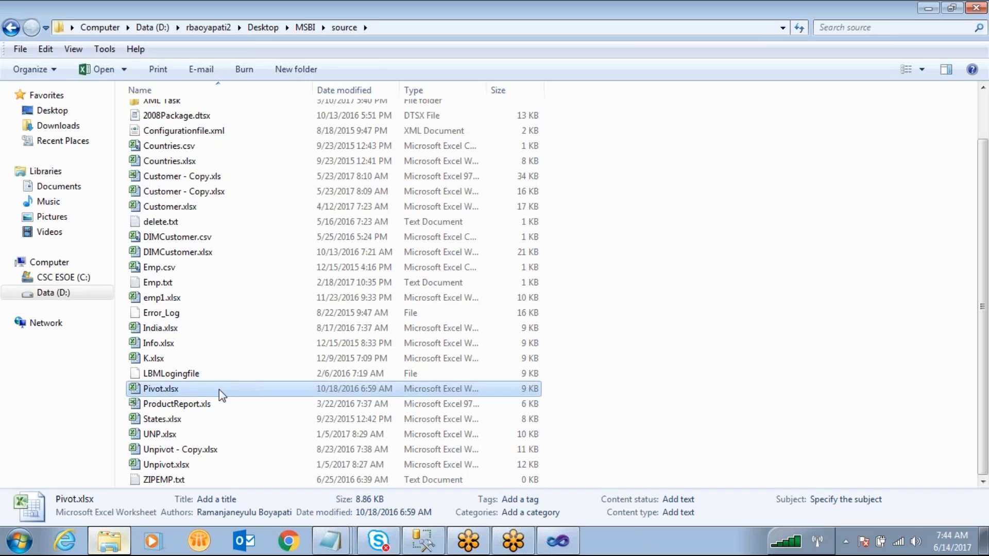
pyautogui.doubleClick(178, 390)
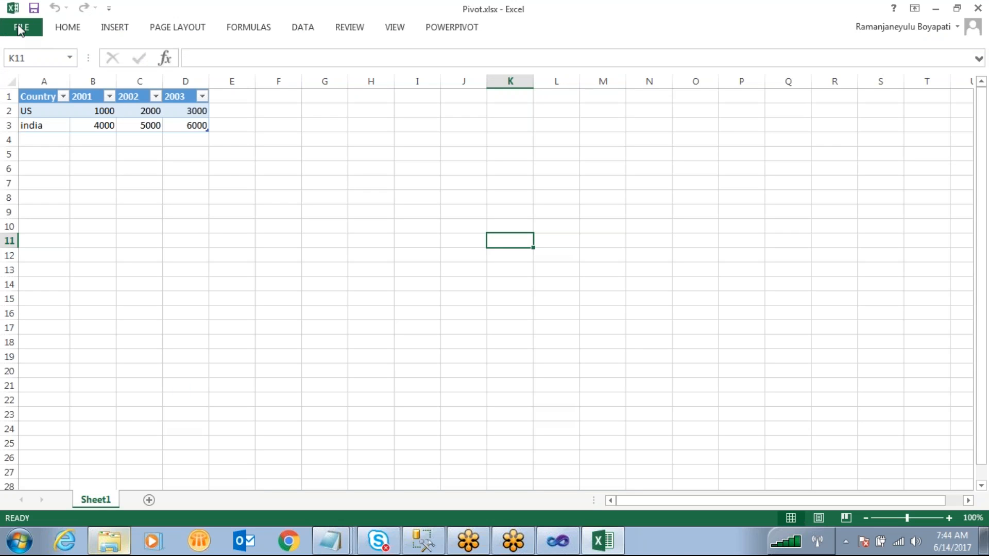
pyautogui.click(21, 30)
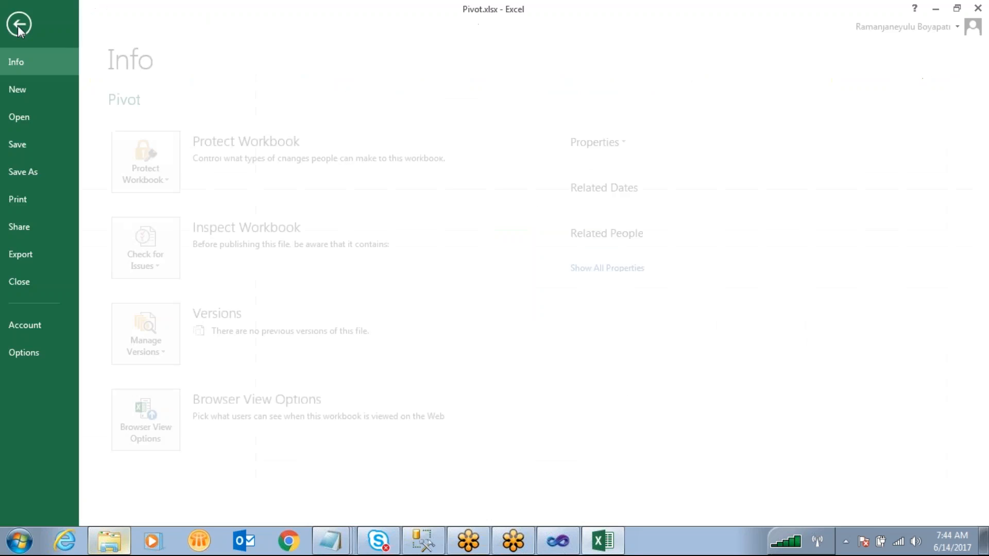
pyautogui.click(41, 172)
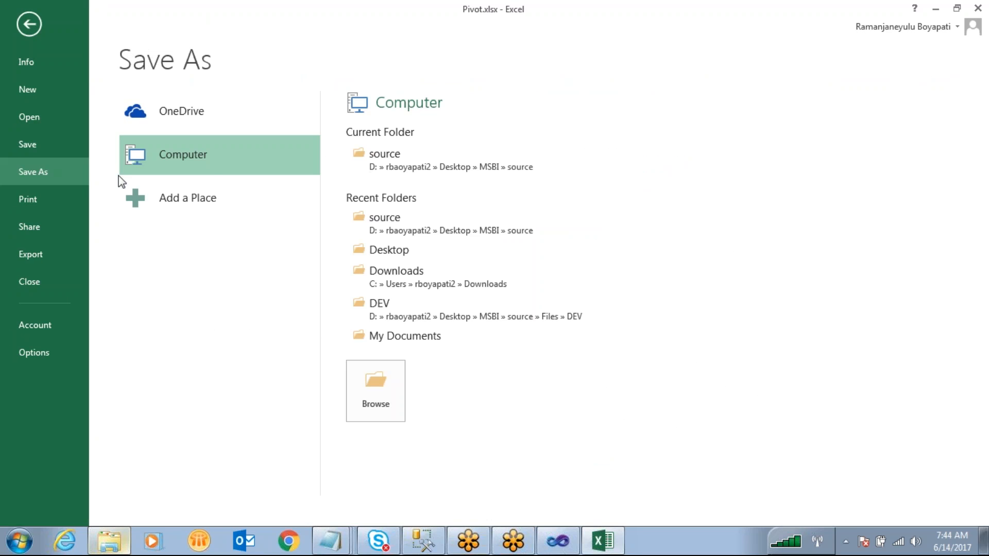
pyautogui.click(385, 388)
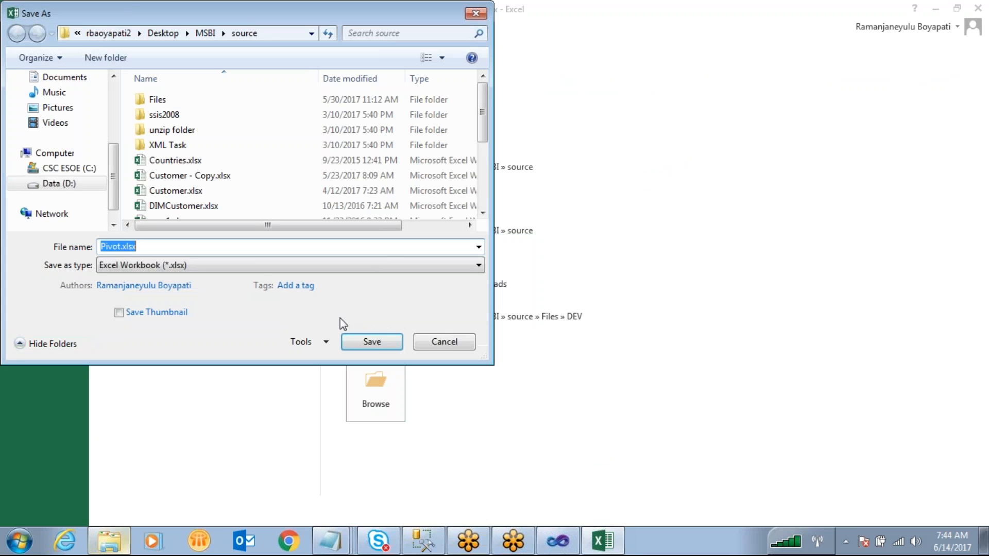
pyautogui.click(429, 267)
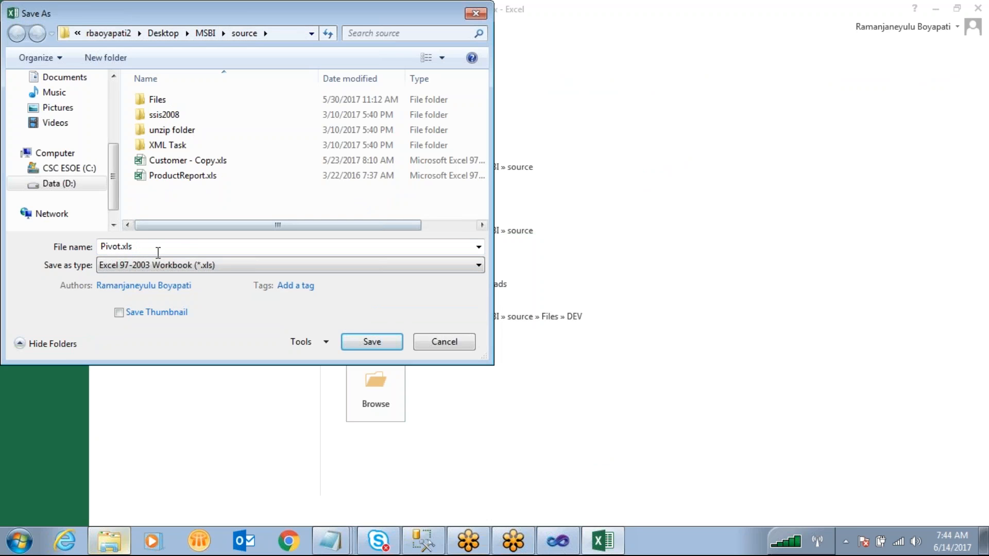
pyautogui.click(382, 344)
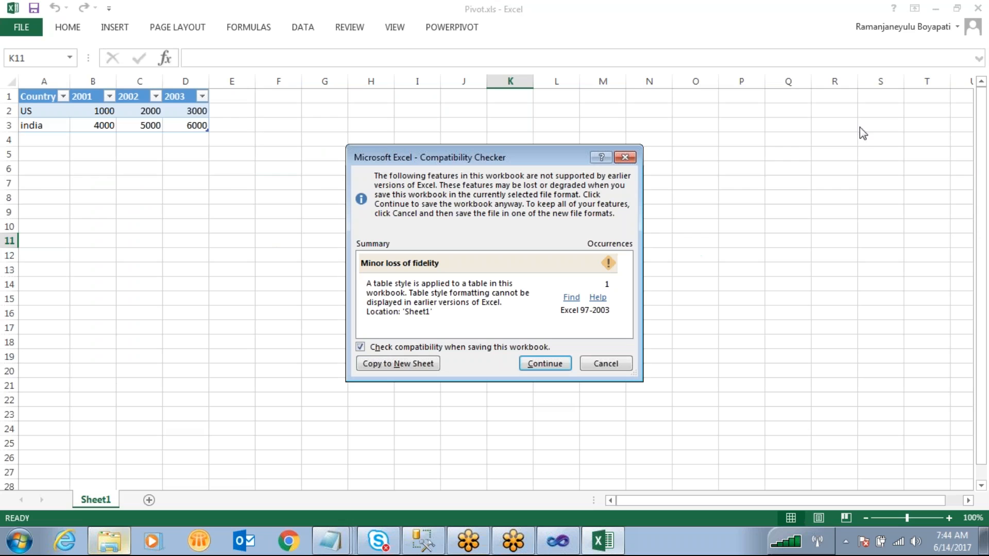
pyautogui.click(553, 362)
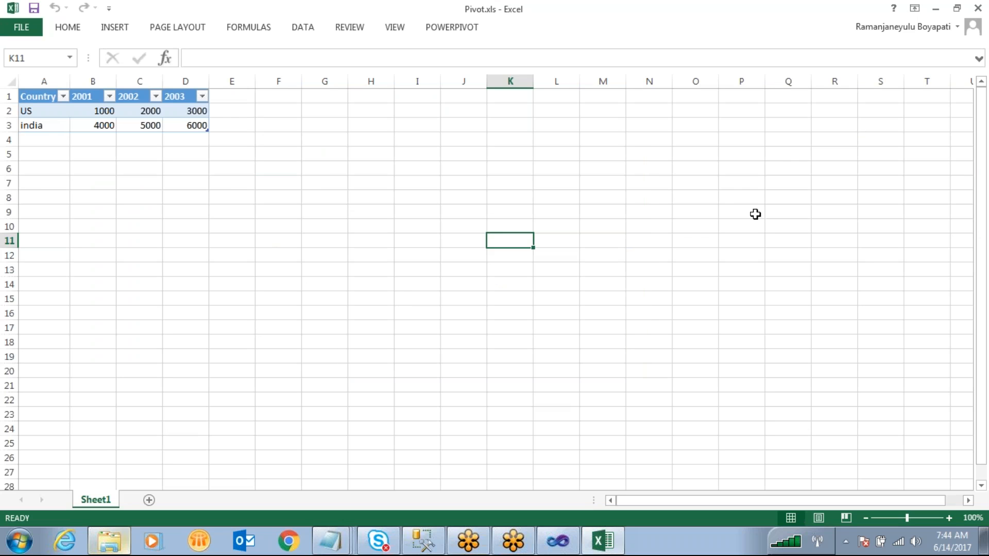
pyautogui.click(978, 8)
# Switch back to Visual Studio and change the Excel Connection Manager's file path to Pivot.xls in the source folder
pyautogui.click(558, 541)
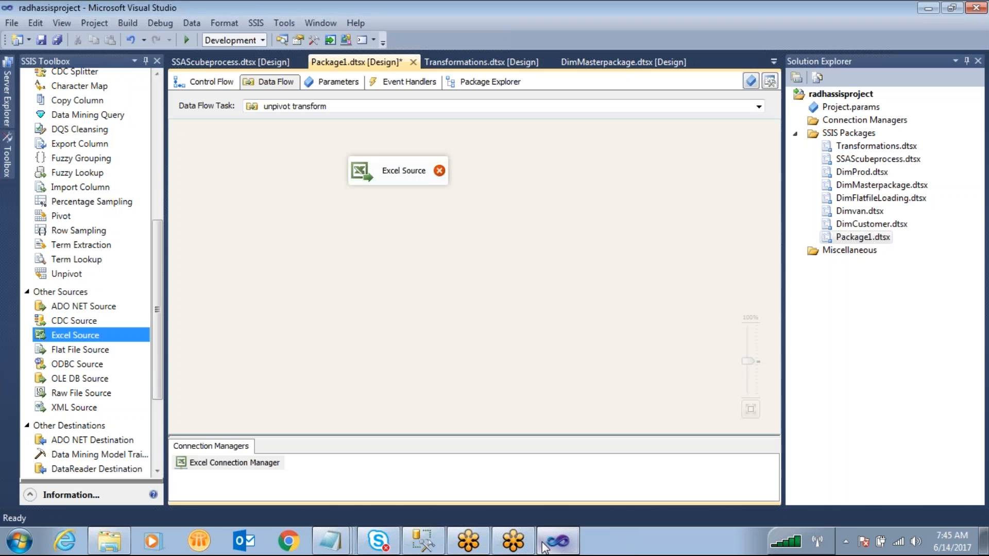
pyautogui.doubleClick(368, 173)
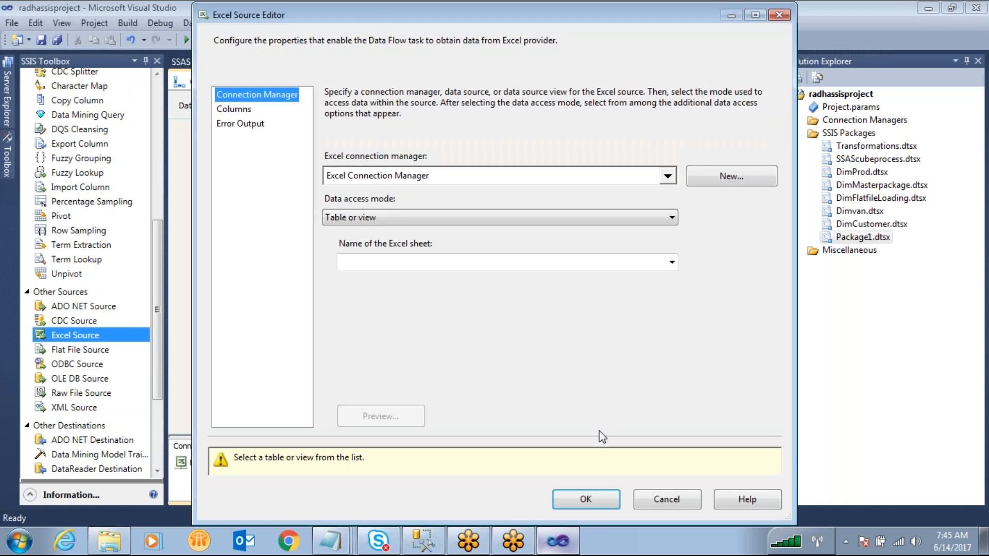
pyautogui.click(659, 500)
pyautogui.click(222, 463)
pyautogui.doubleClick(222, 463)
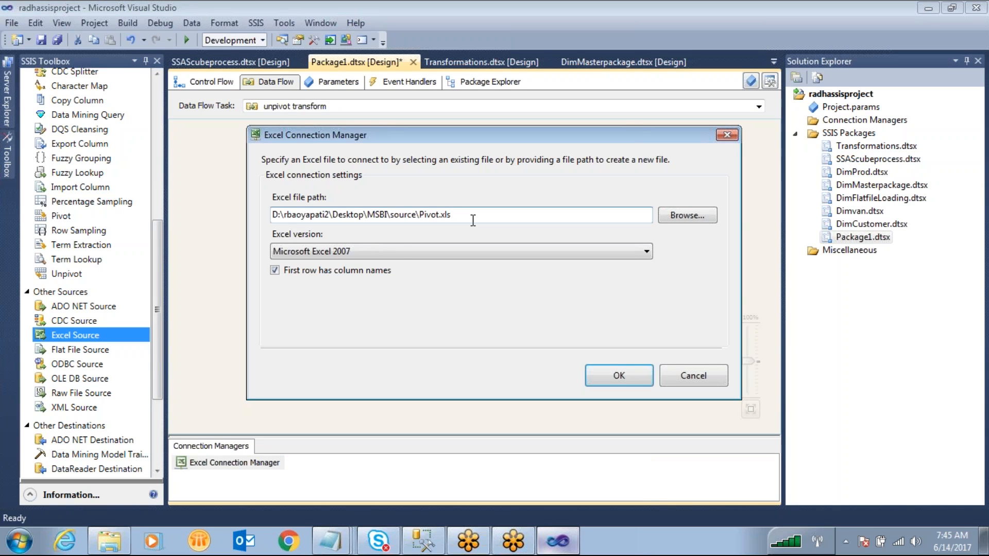
pyautogui.click(614, 375)
# Try again to list the sheets in the Excel Source using the edited connection, and cancel the editor
pyautogui.click(361, 177)
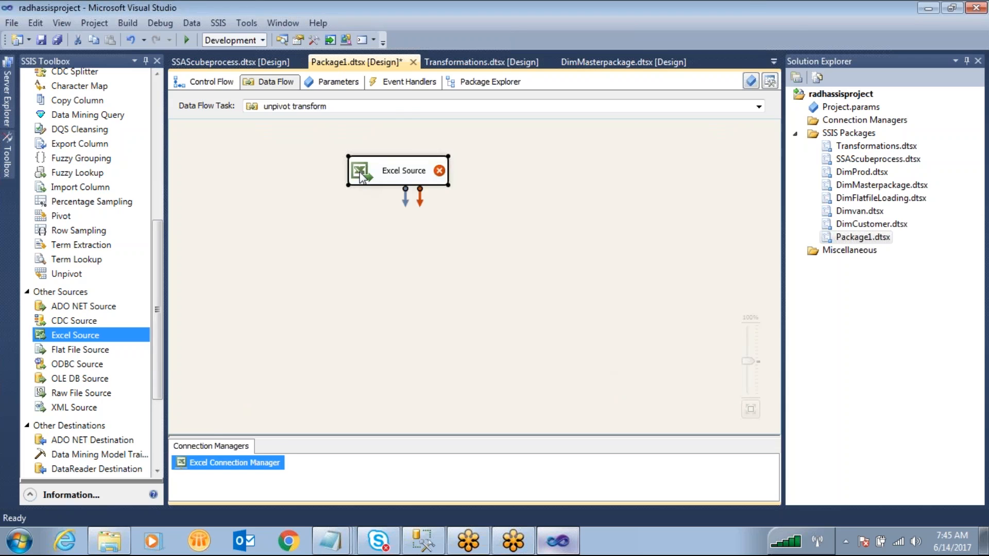
pyautogui.doubleClick(361, 177)
pyautogui.click(446, 264)
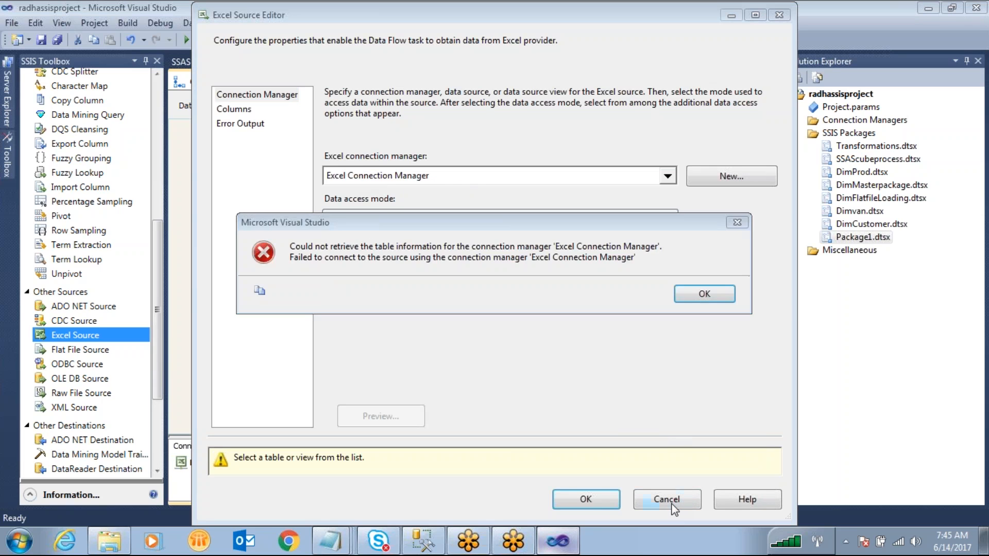
pyautogui.click(712, 298)
pyautogui.click(649, 498)
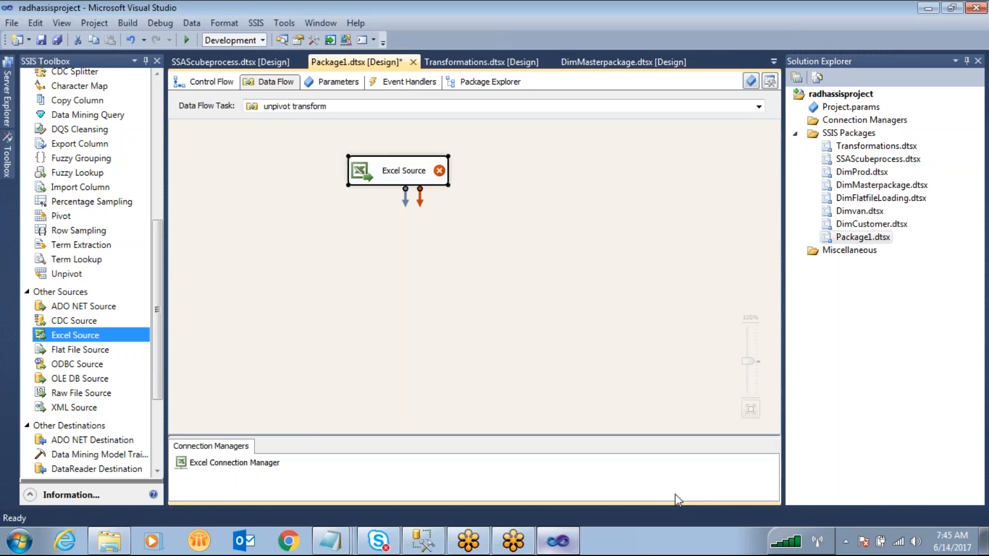
# Delete the Excel Connection Manager from the package
pyautogui.click(245, 458)
pyautogui.rightClick(244, 455)
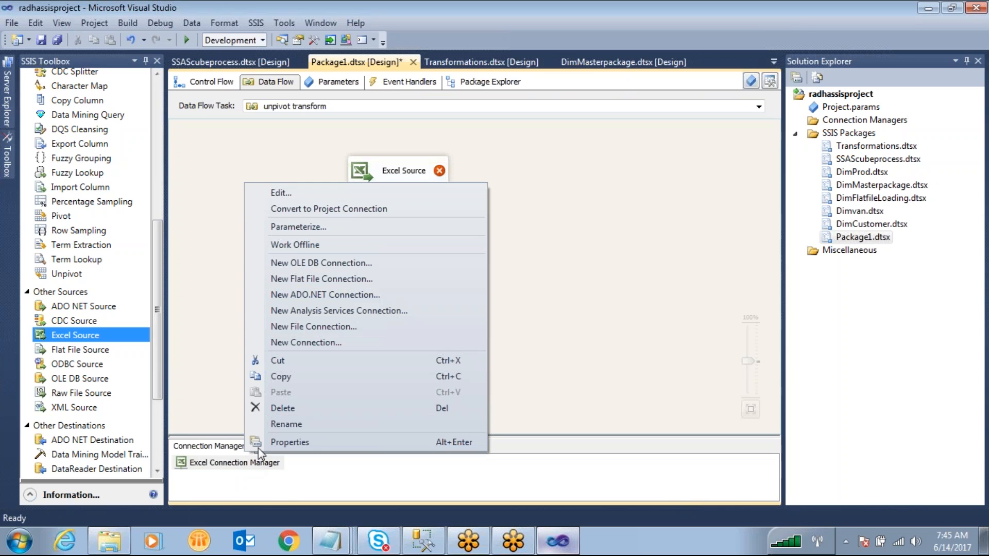
pyautogui.click(302, 410)
# Create a new Excel connection manager for the Excel Source that points to Pivot.xls in the source folder
pyautogui.doubleClick(384, 181)
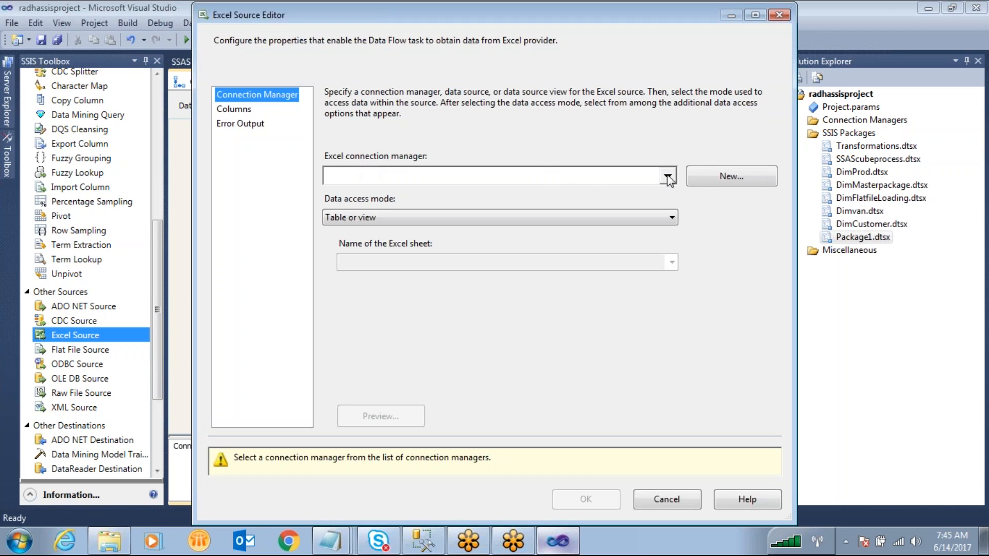
pyautogui.click(705, 179)
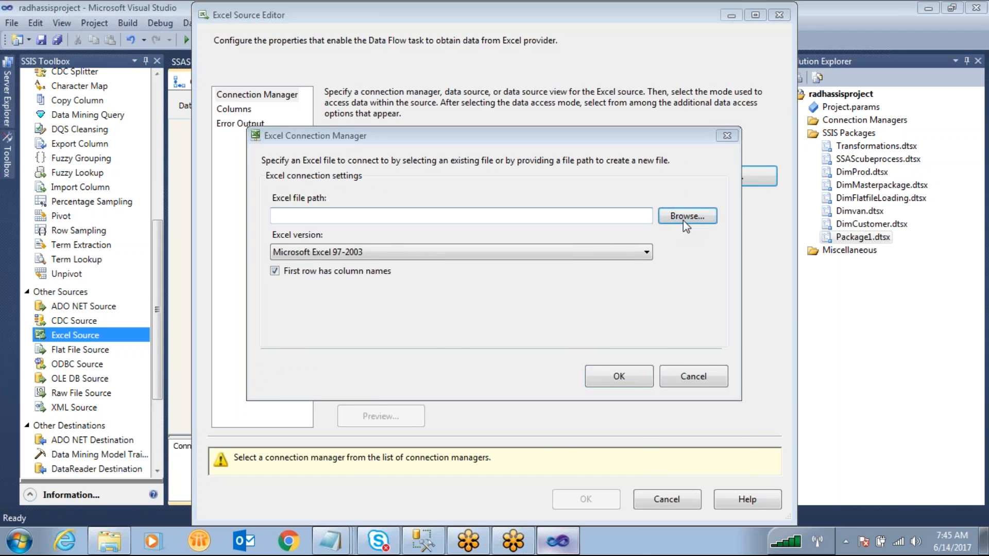
pyautogui.click(683, 217)
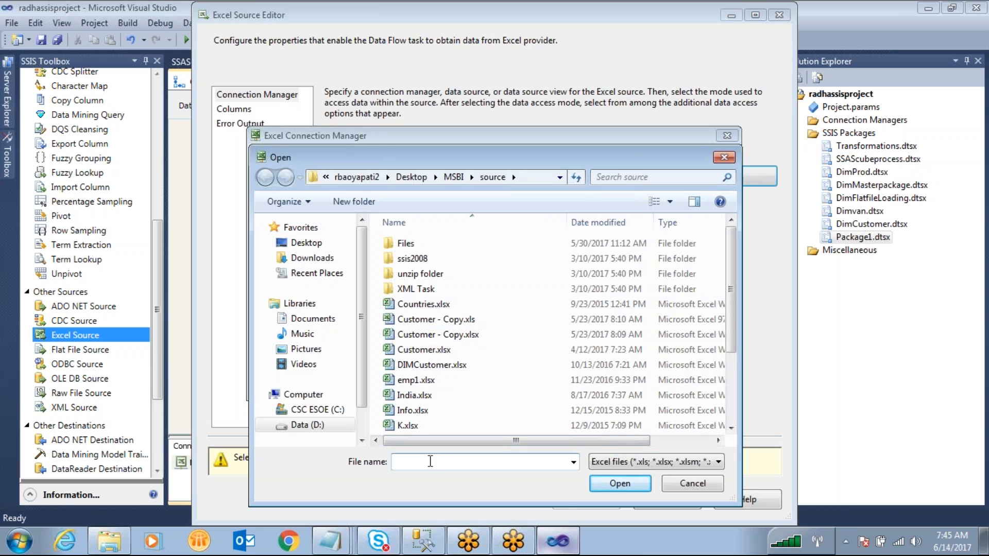
pyautogui.write('piv')
pyautogui.click(607, 486)
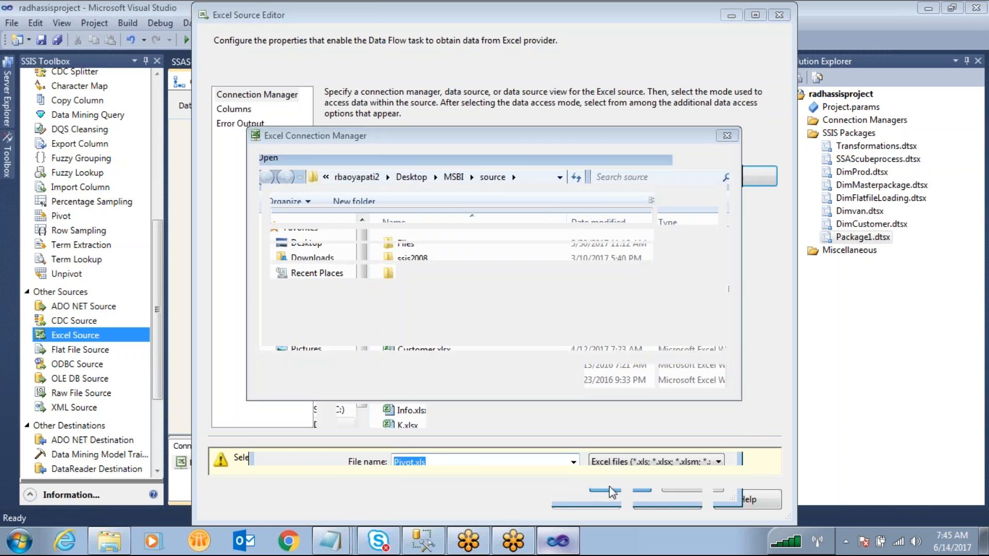
pyautogui.click(606, 372)
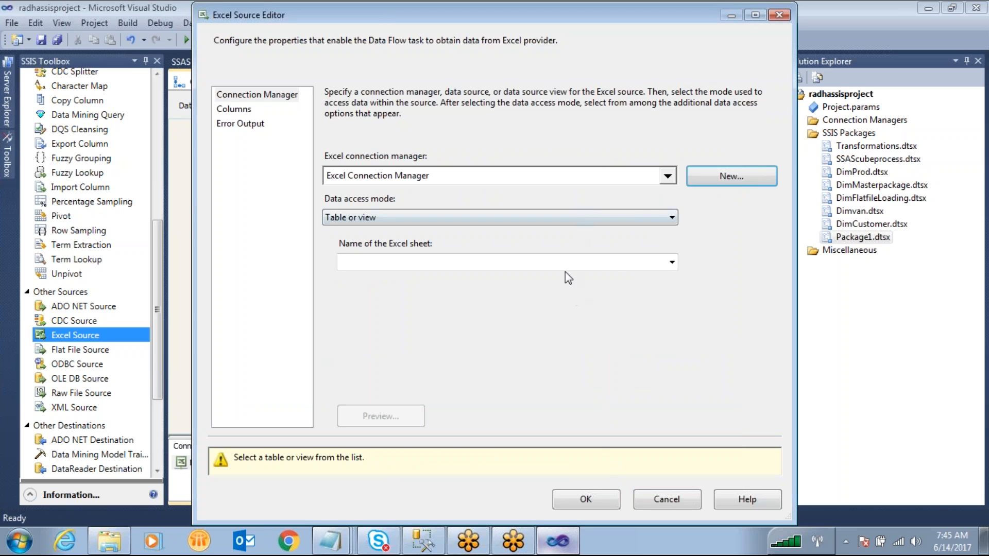
# Select the workbook's sheet for the Excel Source, check the Country, 2001, 2002 and 2003 columns, and accept the settings
pyautogui.click(597, 263)
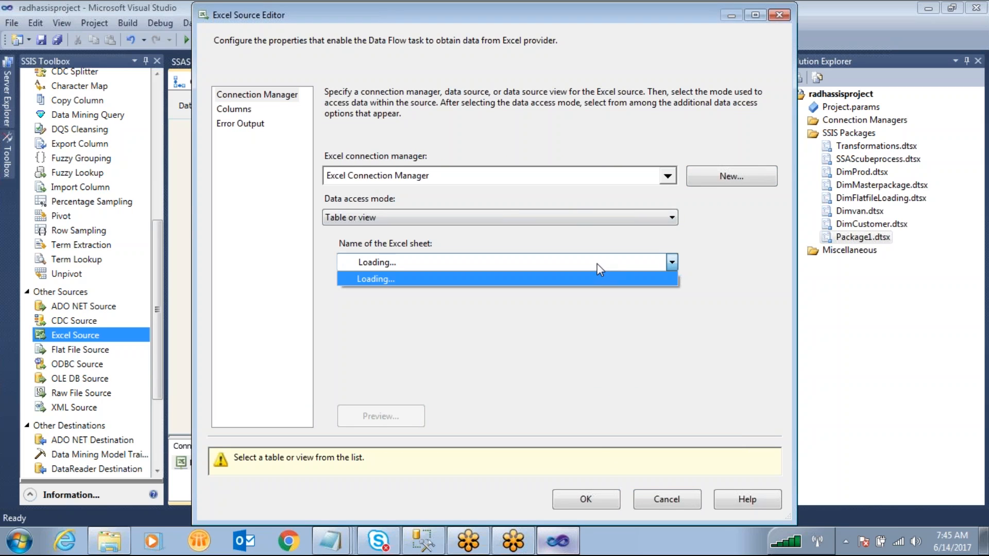
pyautogui.click(472, 284)
pyautogui.click(225, 111)
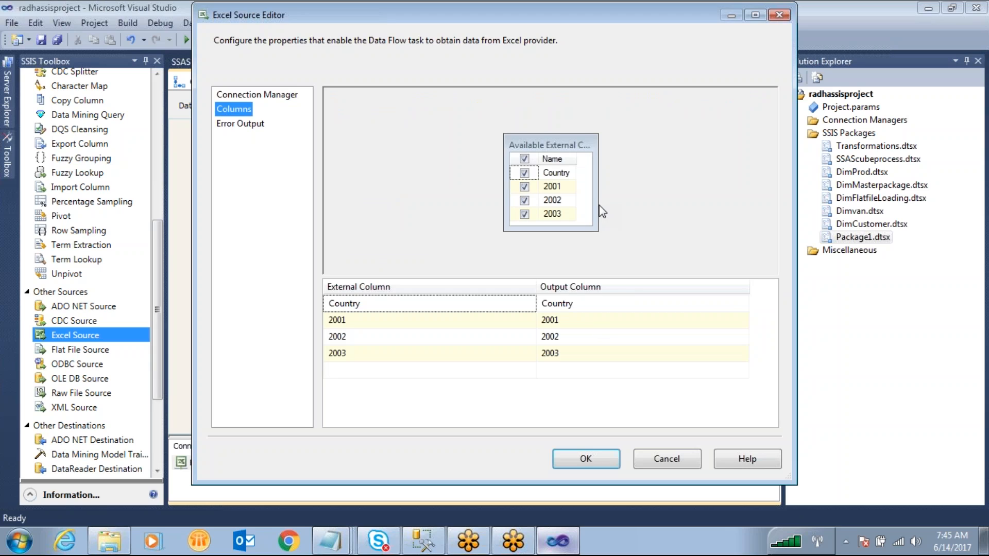
pyautogui.click(569, 174)
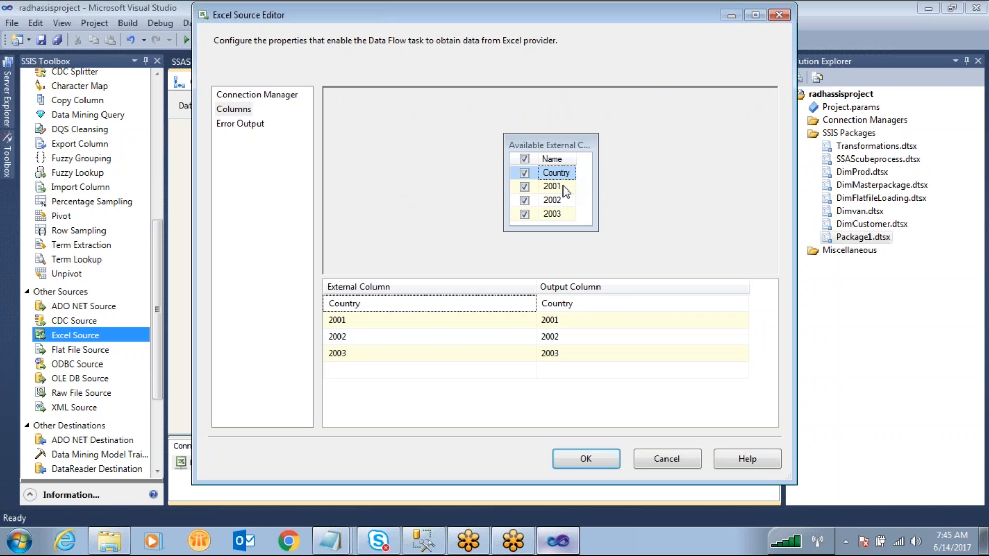
pyautogui.click(563, 185)
pyautogui.click(565, 205)
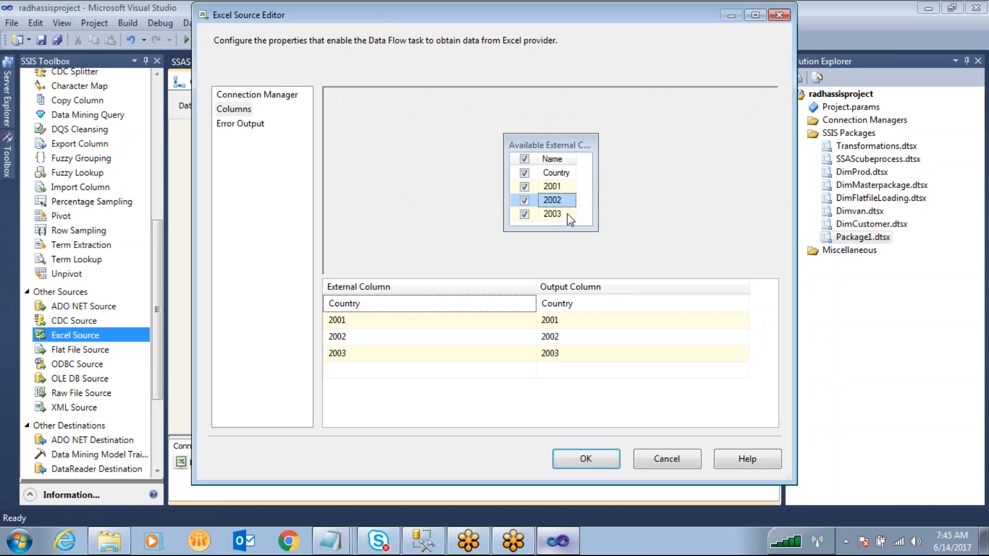
pyautogui.click(567, 215)
pyautogui.click(608, 460)
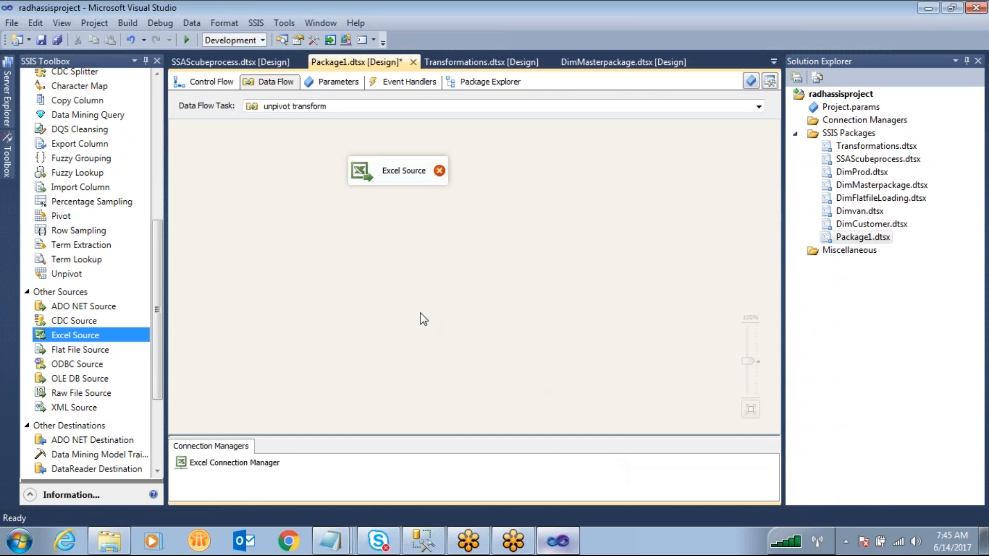
# Add an Unpivot transformation below the Excel Source and connect the source's data output to it
pyautogui.moveTo(156, 330); pyautogui.dragTo(151, 298)
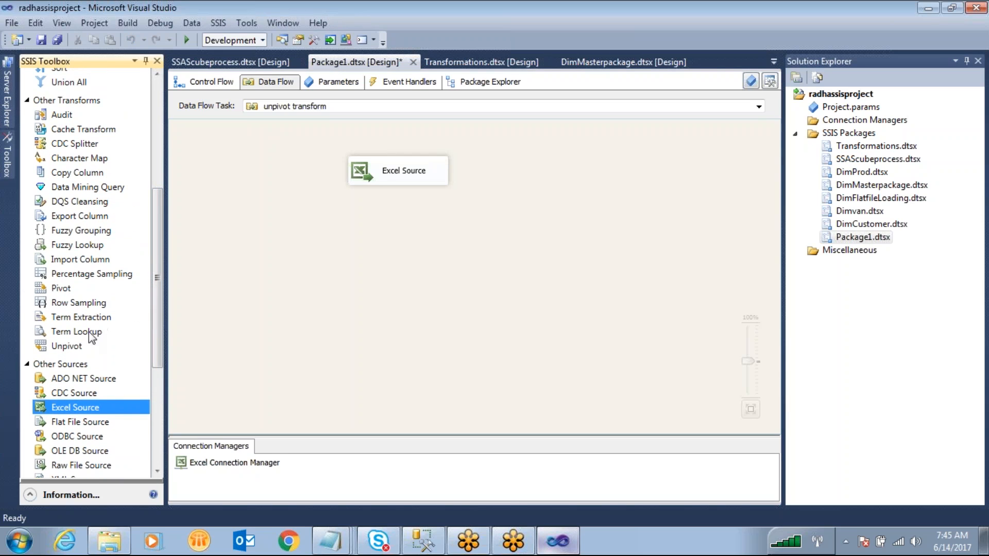
pyautogui.moveTo(72, 346); pyautogui.dragTo(350, 240)
pyautogui.click(413, 168)
pyautogui.moveTo(407, 205); pyautogui.dragTo(408, 249)
pyautogui.moveTo(584, 126)
pyautogui.mouseDown()
pyautogui.moveTo(608, 240)
pyautogui.moveTo(964, 115)
pyautogui.moveTo(595, 109)
pyautogui.moveTo(584, 129)
pyautogui.mouseUp()
pyautogui.moveTo(756, 240); pyautogui.dragTo(763, 340)
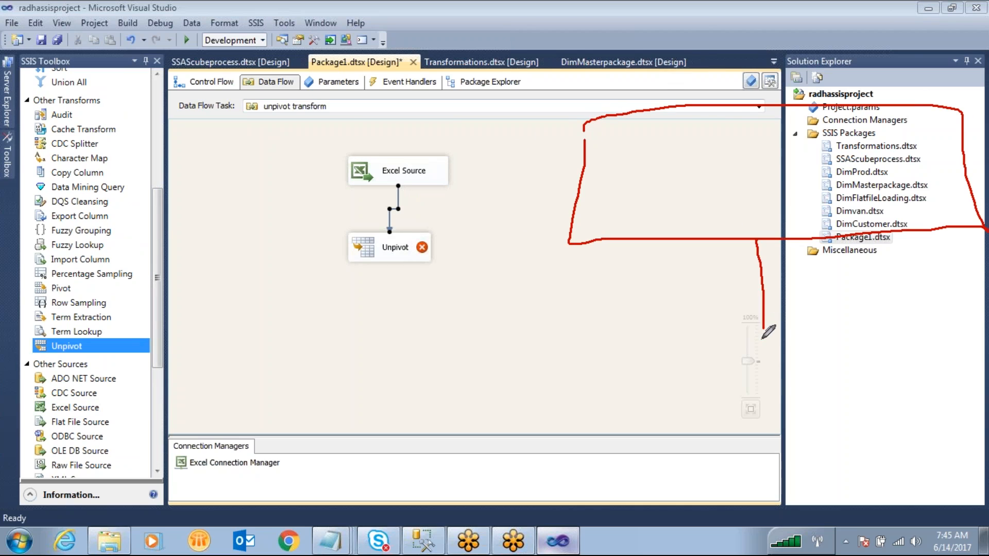
pyautogui.moveTo(630, 283); pyautogui.dragTo(628, 448)
pyautogui.moveTo(727, 473)
pyautogui.mouseDown()
pyautogui.moveTo(746, 340)
pyautogui.moveTo(735, 288)
pyautogui.mouseUp()
pyautogui.moveTo(761, 342); pyautogui.dragTo(742, 344)
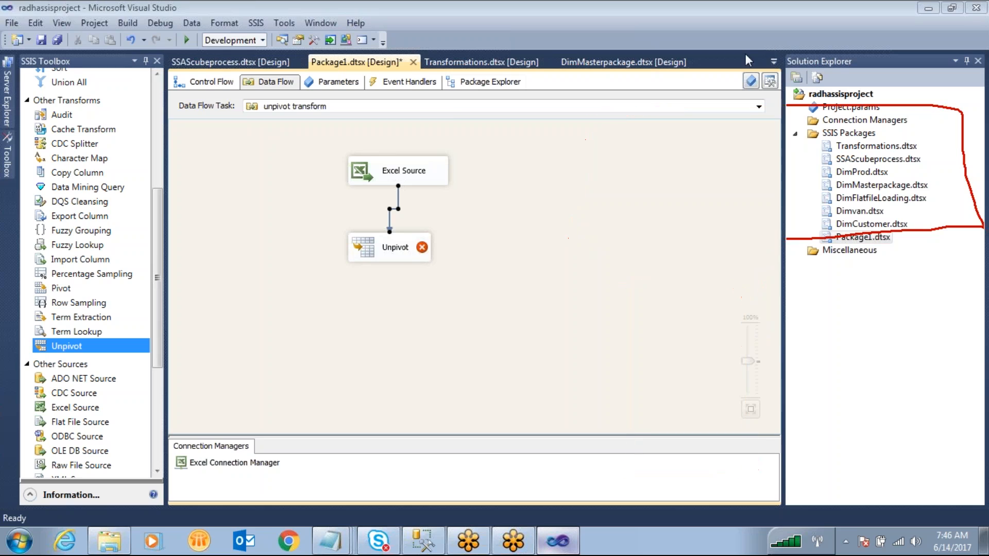
# Open the Unpivot transformation for editing and turn off pass-through for columns 2001, 2002 and 2003
pyautogui.doubleClick(371, 252)
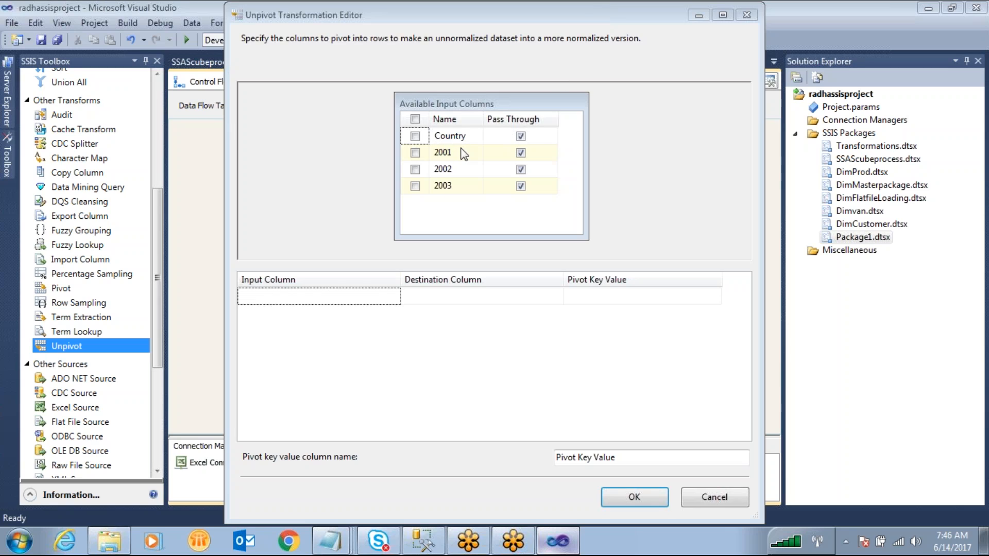
pyautogui.click(520, 152)
pyautogui.click(521, 168)
pyautogui.click(521, 185)
pyautogui.moveTo(663, 151)
pyautogui.mouseDown()
pyautogui.moveTo(658, 181)
pyautogui.moveTo(794, 194)
pyautogui.moveTo(886, 170)
pyautogui.moveTo(850, 221)
pyautogui.mouseUp()
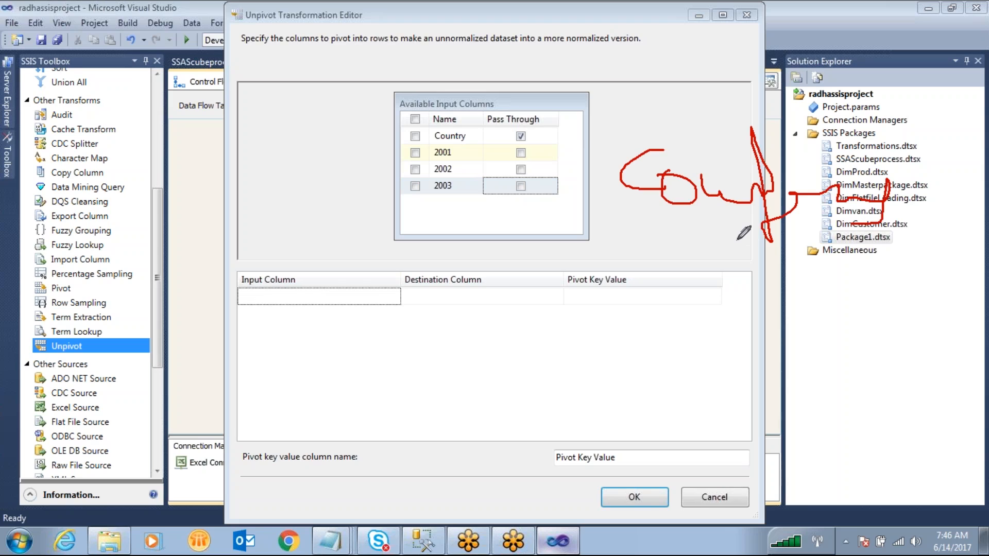
pyautogui.moveTo(820, 151)
pyautogui.mouseDown()
pyautogui.moveTo(716, 127)
pyautogui.moveTo(667, 241)
pyautogui.moveTo(795, 135)
pyautogui.mouseUp()
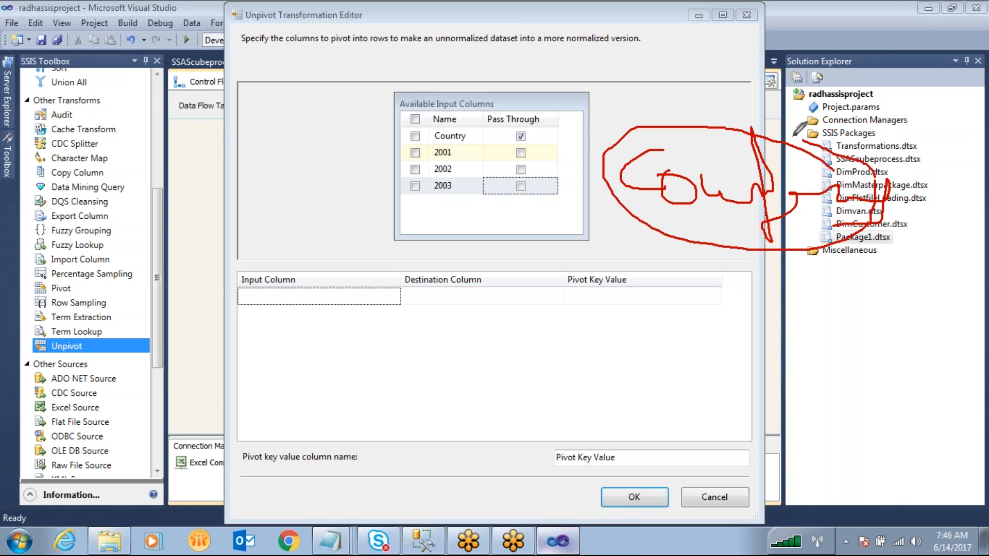
pyautogui.click(764, 50)
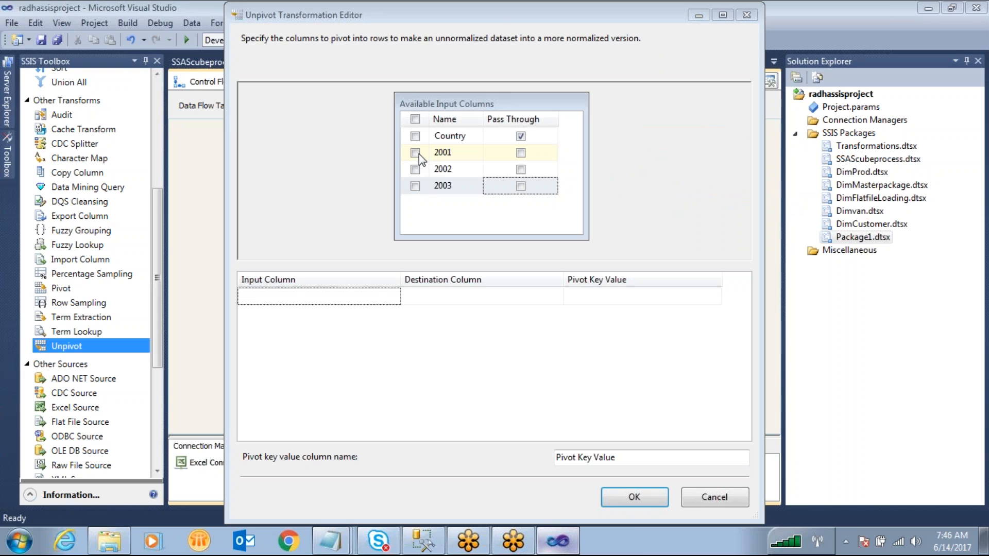
# Select 2001, 2002 and 2003 as the input columns to unpivot, leaving Country as pass-through only
pyautogui.click(416, 153)
pyautogui.click(415, 170)
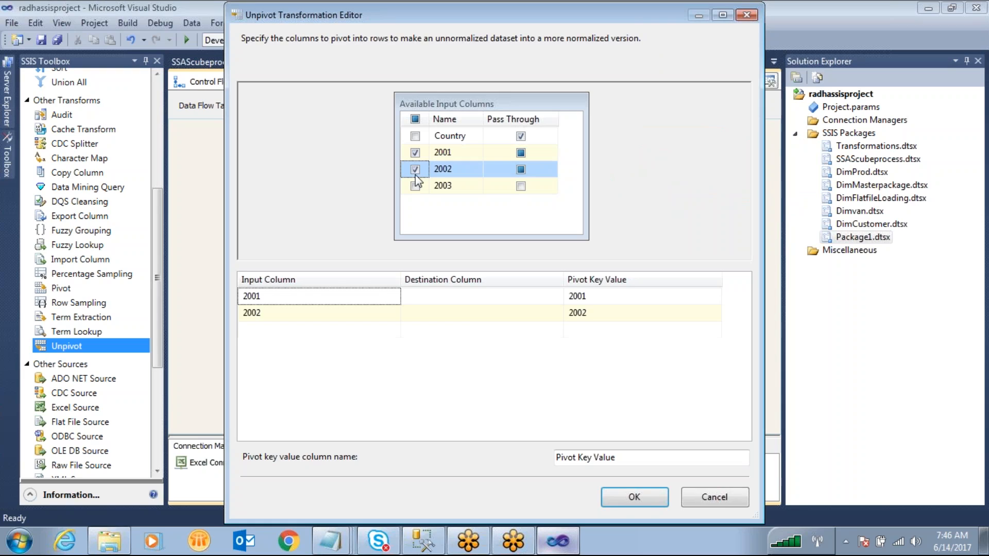
pyautogui.click(415, 186)
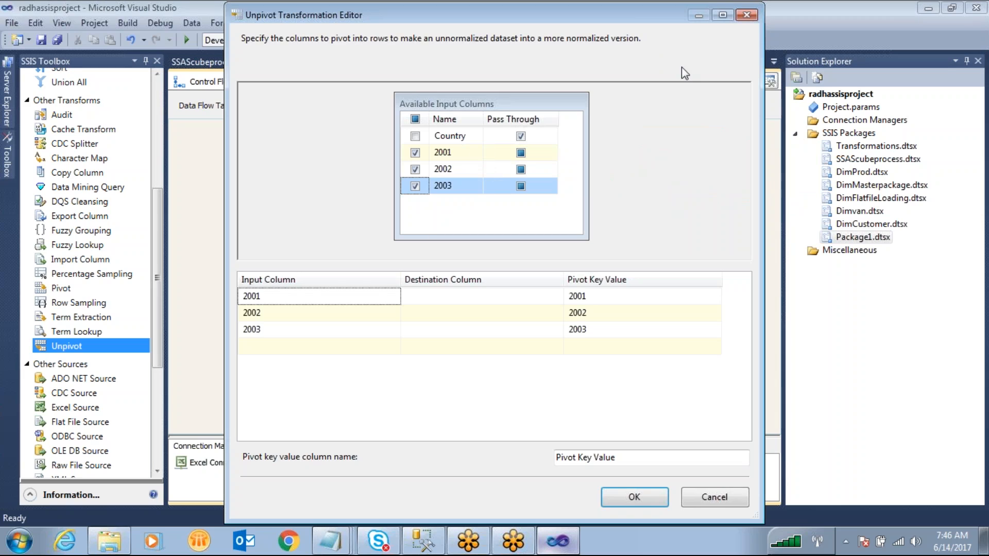
pyautogui.moveTo(423, 146)
pyautogui.mouseDown()
pyautogui.moveTo(448, 193)
pyautogui.moveTo(457, 135)
pyautogui.moveTo(442, 146)
pyautogui.mouseUp()
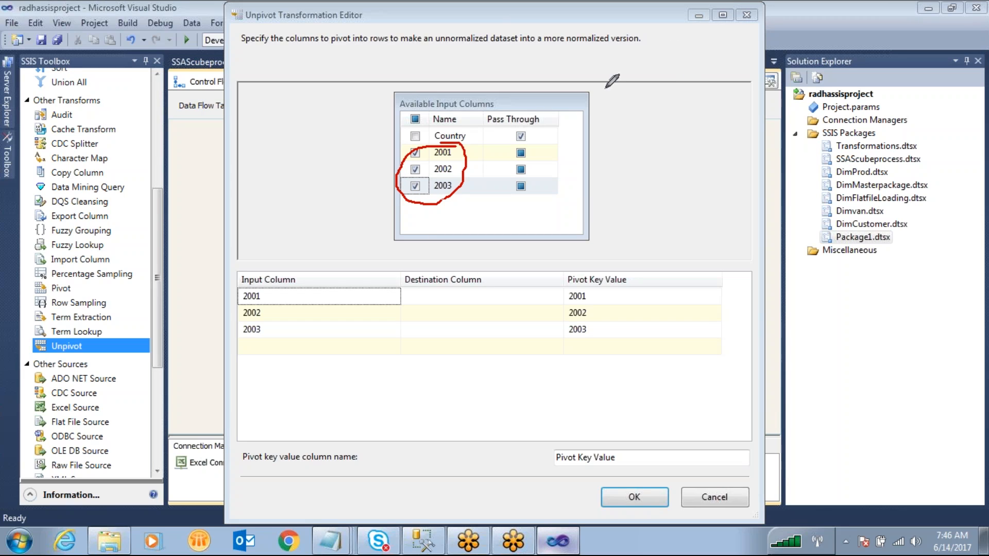
pyautogui.click(771, 58)
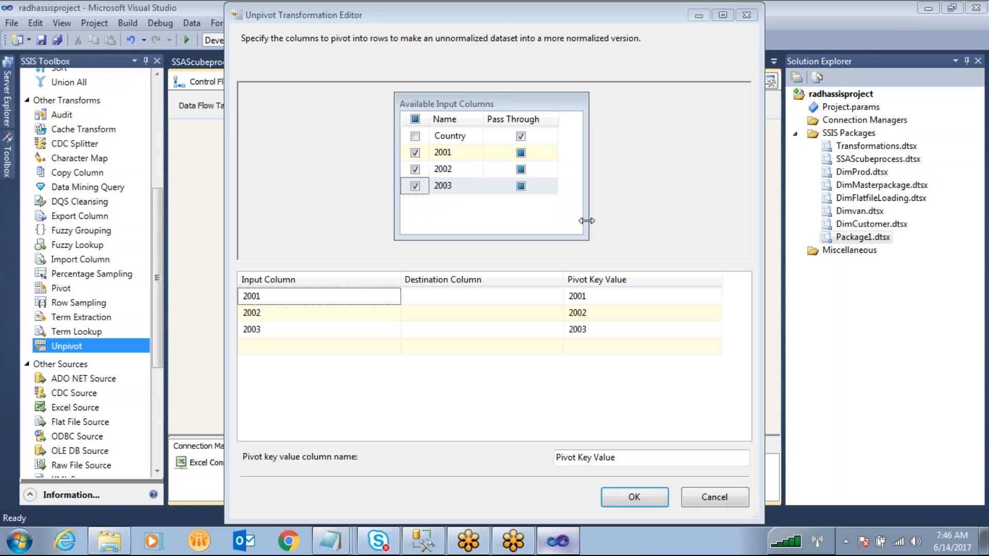
# Set the destination column to Year for 2001, 2002 and 2003, and name the pivot key value column Sales
pyautogui.click(467, 297)
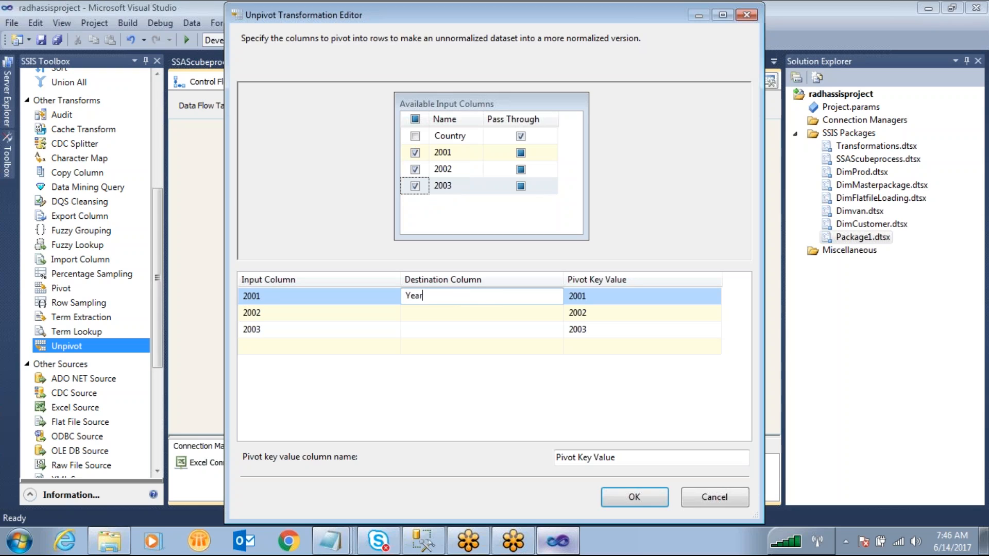
pyautogui.click(467, 313)
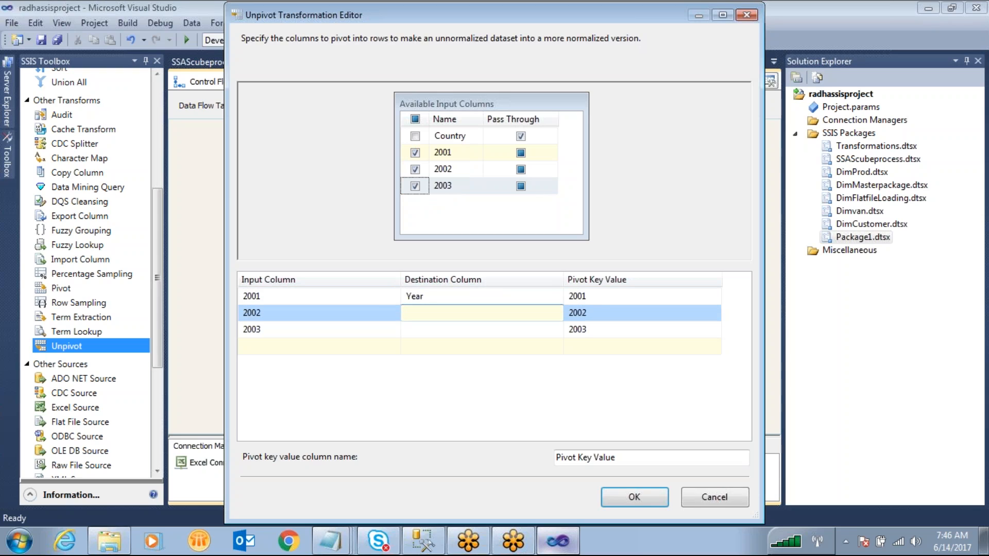
pyautogui.click(467, 329)
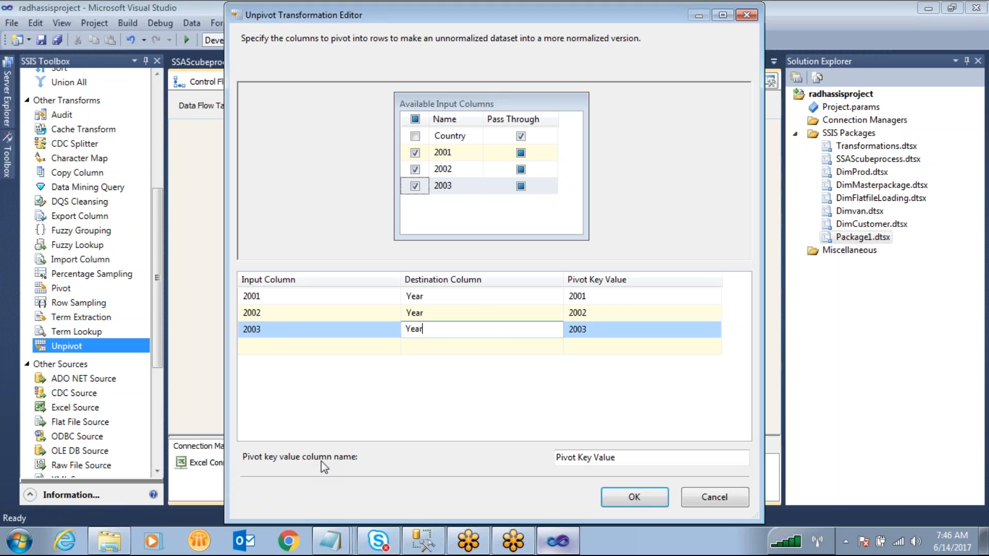
pyautogui.moveTo(633, 456); pyautogui.dragTo(508, 450)
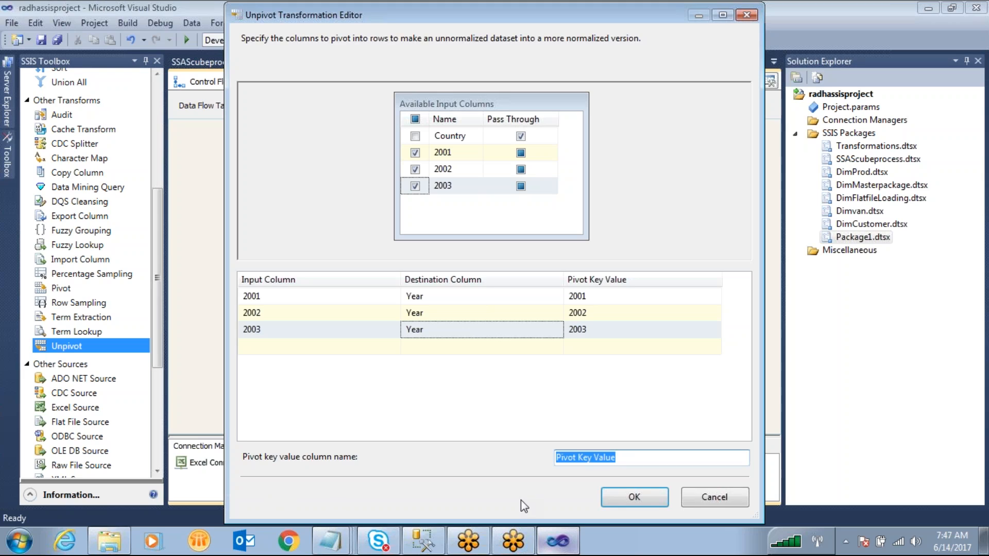
pyautogui.write('Sales')
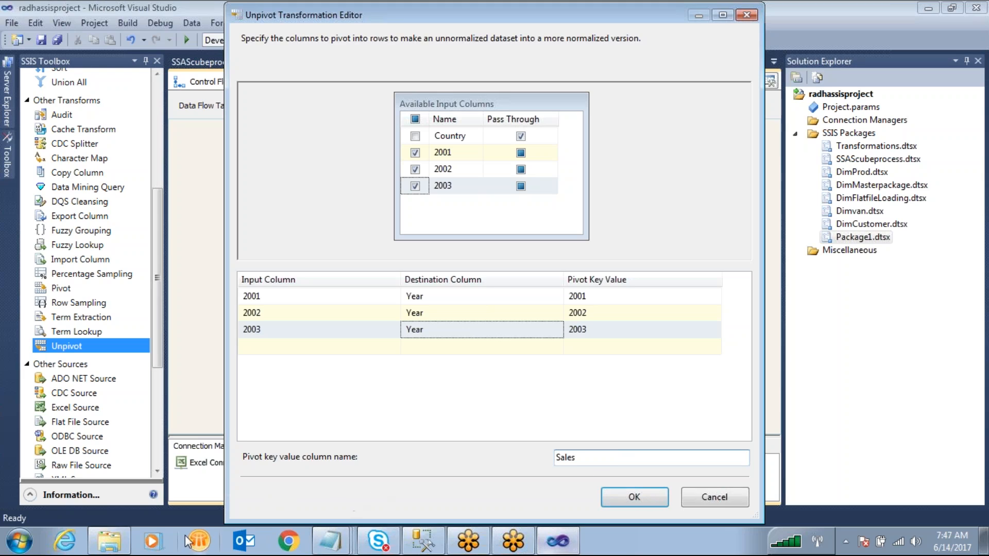
# Open Pivot.xls from the source folder to check the values under 2001 to 2003, and accept the Unpivot settings back in Visual Studio
pyautogui.click(106, 543)
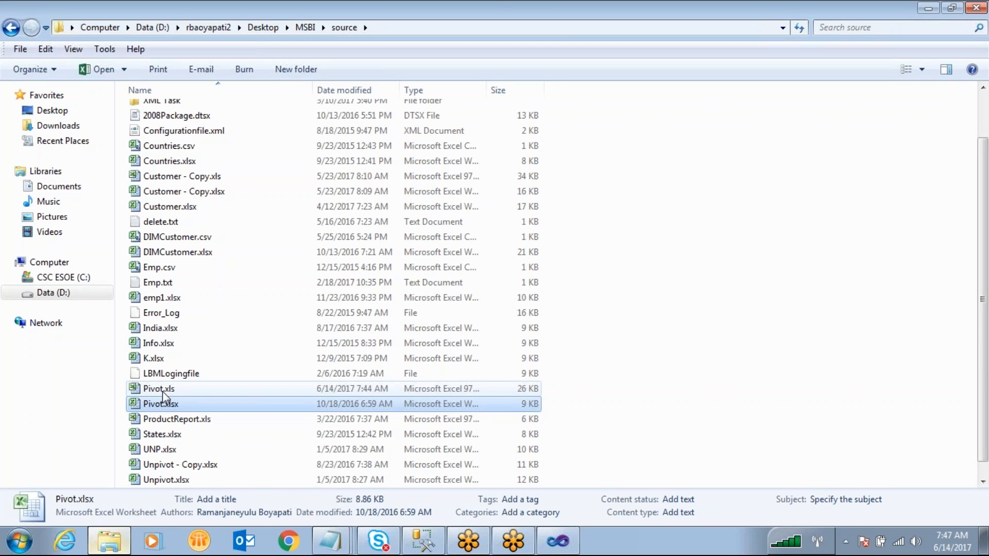
pyautogui.click(162, 390)
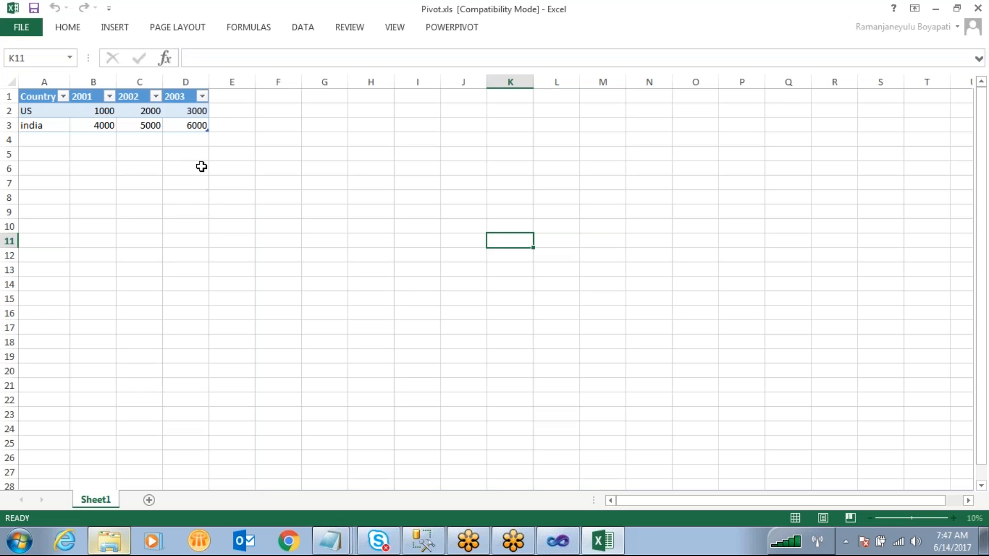
pyautogui.moveTo(103, 112); pyautogui.dragTo(198, 126)
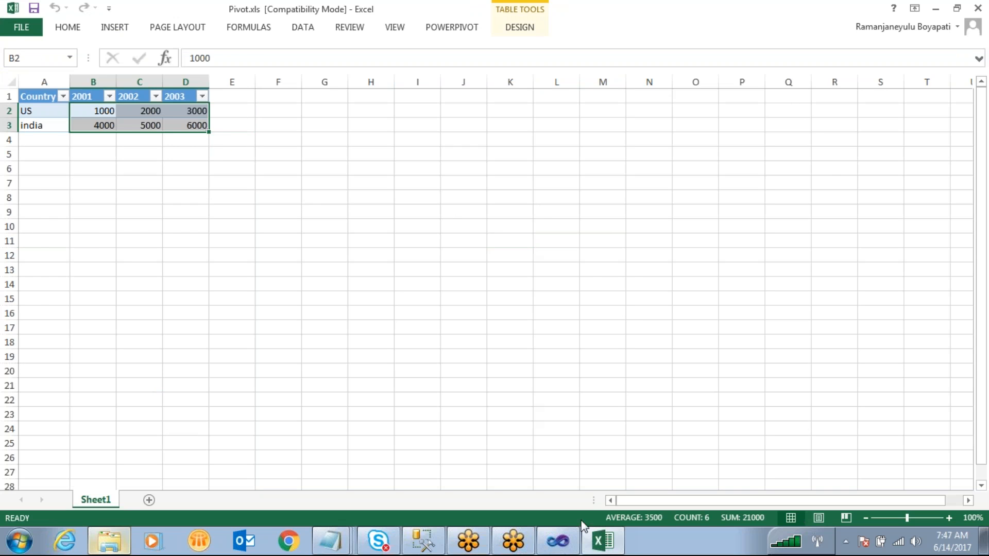
pyautogui.click(560, 540)
pyautogui.click(624, 501)
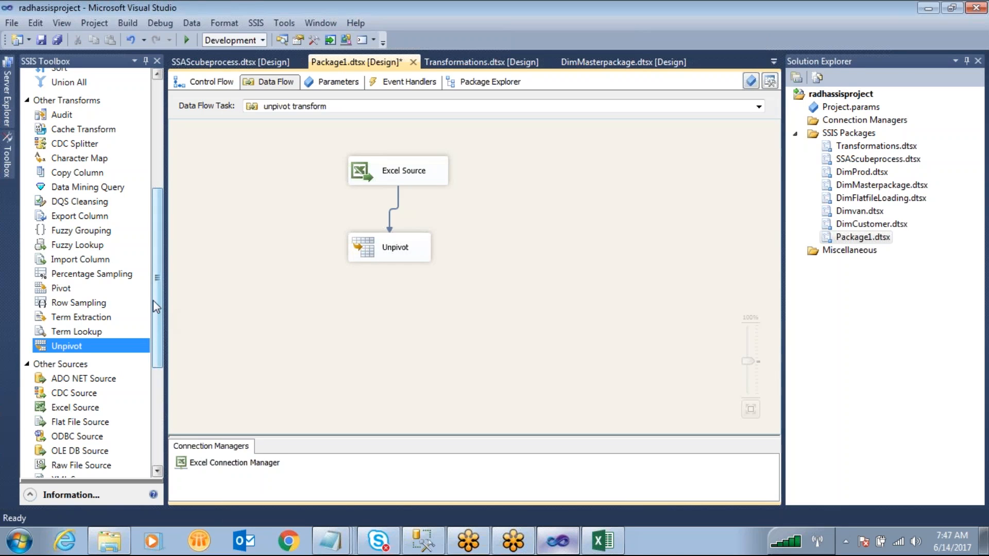
# Add a Multicast transformation below the Unpivot and connect the Unpivot output to it
pyautogui.moveTo(156, 302); pyautogui.dragTo(152, 210)
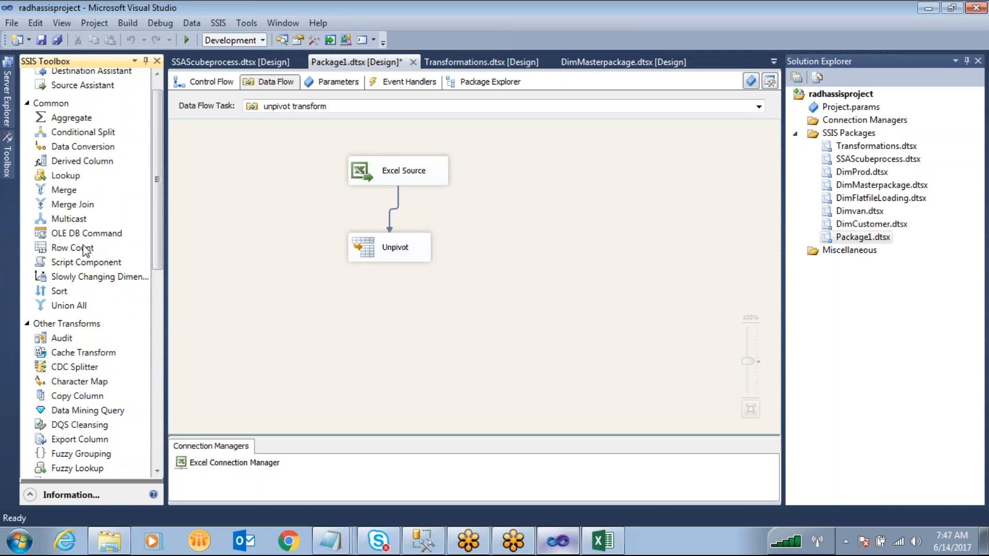
pyautogui.moveTo(76, 220); pyautogui.dragTo(394, 307)
pyautogui.click(375, 252)
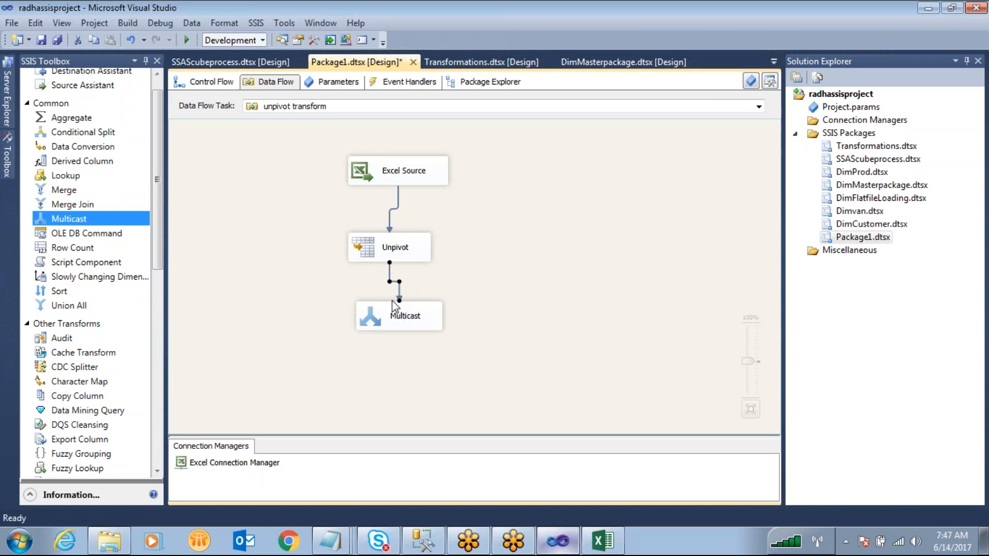
# Enable a data viewer on the path between the Unpivot and the Multicast
pyautogui.doubleClick(389, 274)
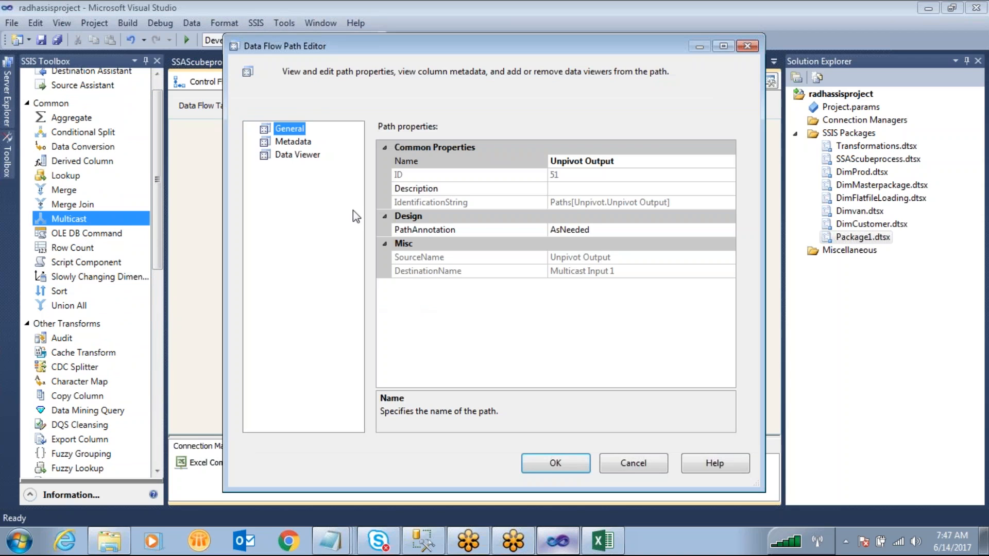
pyautogui.click(299, 155)
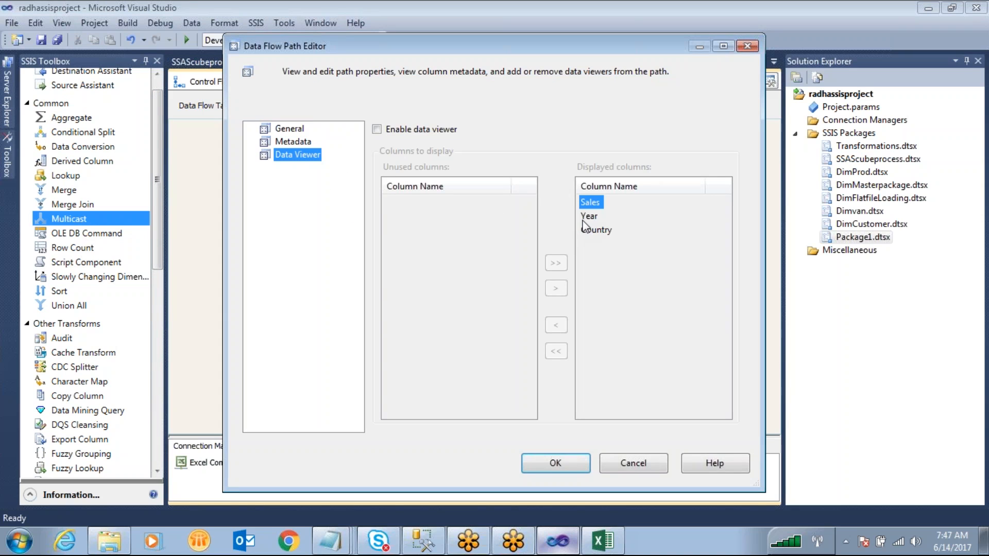
pyautogui.click(379, 129)
pyautogui.click(564, 458)
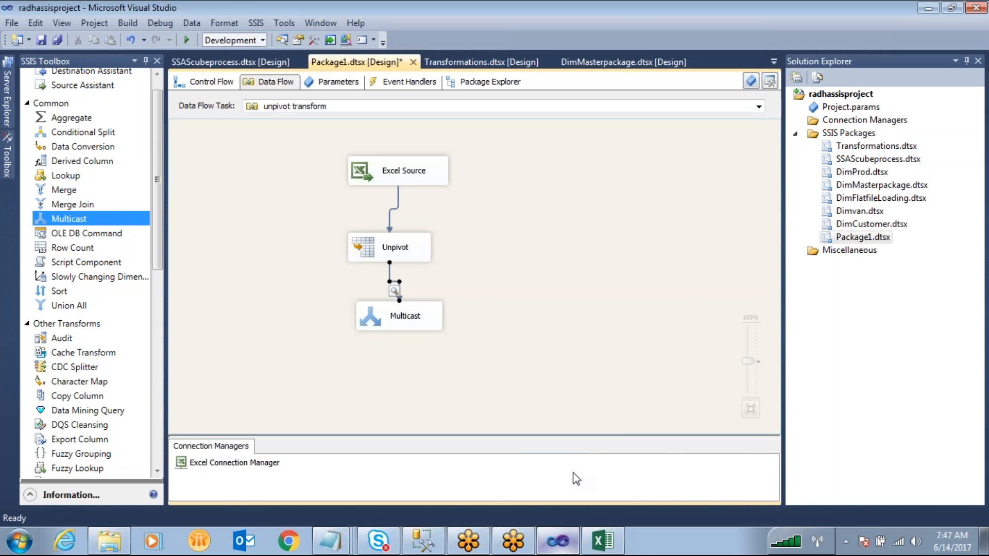
# Execute the unpivot transform task from the control flow and examine the Sales and Year columns in the data viewer
pyautogui.click(219, 86)
pyautogui.rightClick(425, 196)
pyautogui.click(488, 301)
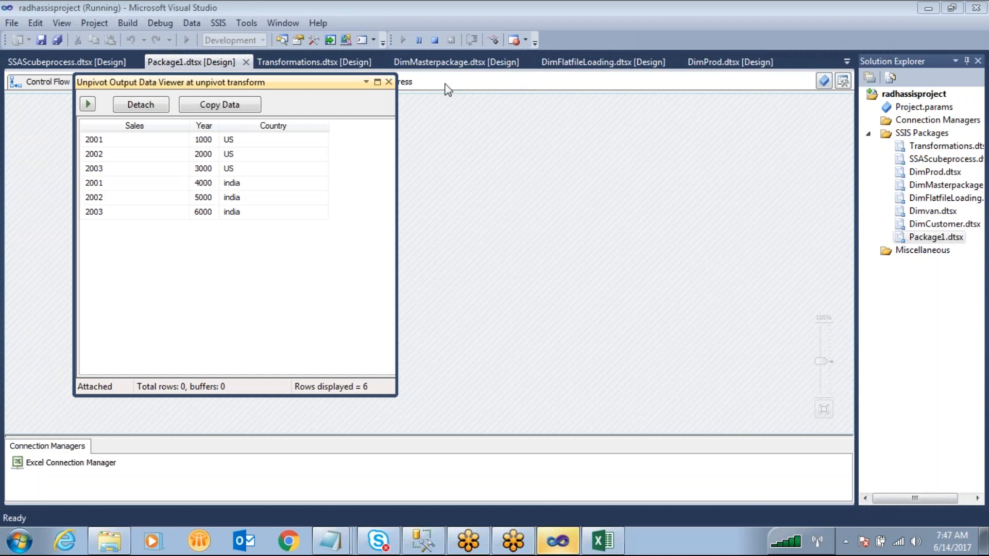
pyautogui.moveTo(298, 88); pyautogui.dragTo(611, 119)
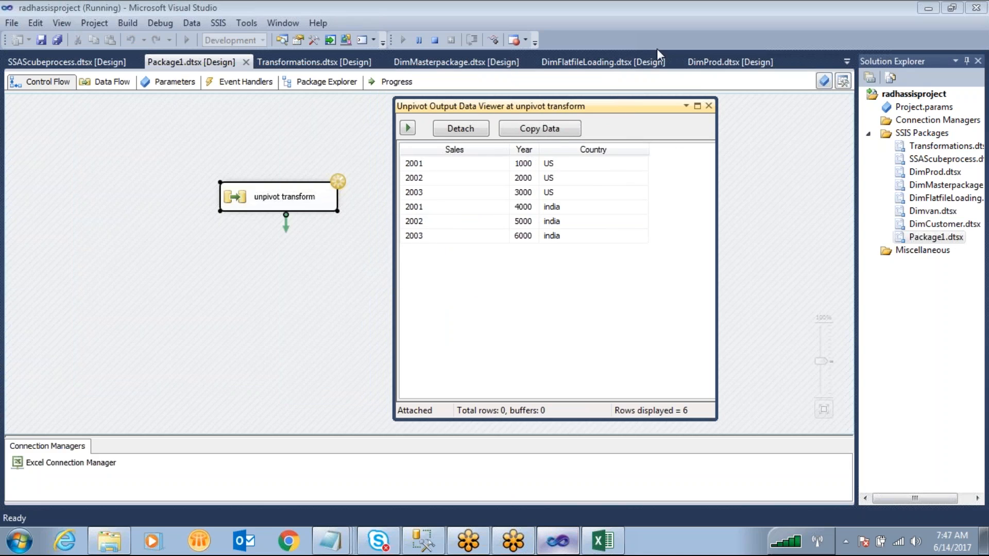
pyautogui.moveTo(458, 136)
pyautogui.mouseDown()
pyautogui.moveTo(417, 131)
pyautogui.moveTo(484, 151)
pyautogui.moveTo(422, 126)
pyautogui.moveTo(398, 253)
pyautogui.moveTo(412, 157)
pyautogui.mouseUp()
pyautogui.moveTo(531, 148); pyautogui.dragTo(528, 155)
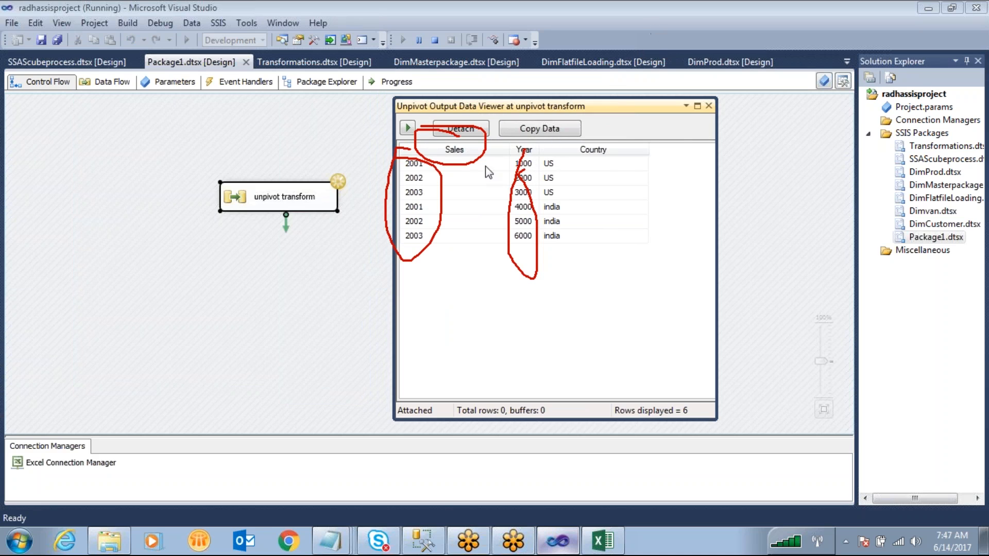
# Close the data viewer, open the unpivot transform data flow and stop debugging
pyautogui.click(708, 105)
pyautogui.doubleClick(247, 197)
pyautogui.click(435, 41)
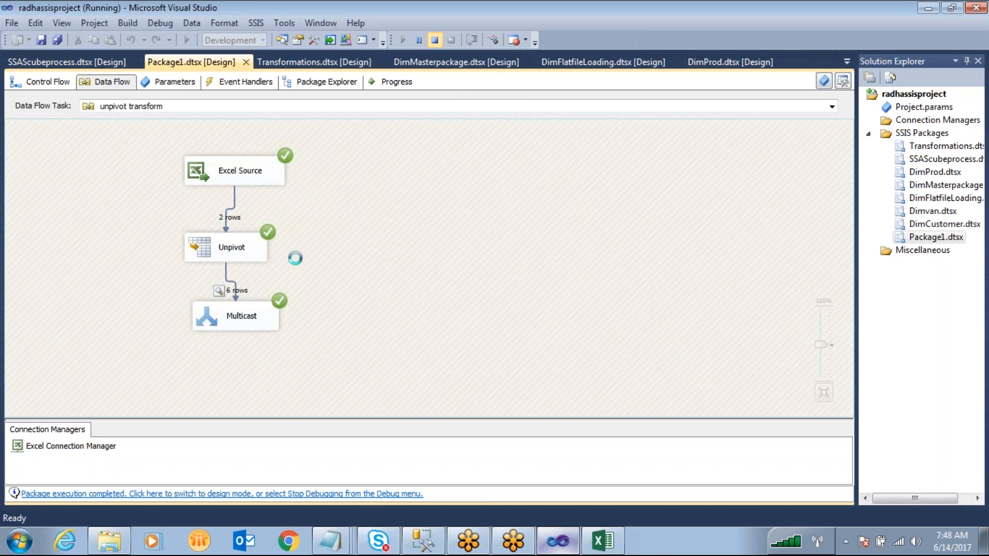
# Reopen the Unpivot transformation for editing and set the pivot key value column name to Year
pyautogui.doubleClick(356, 249)
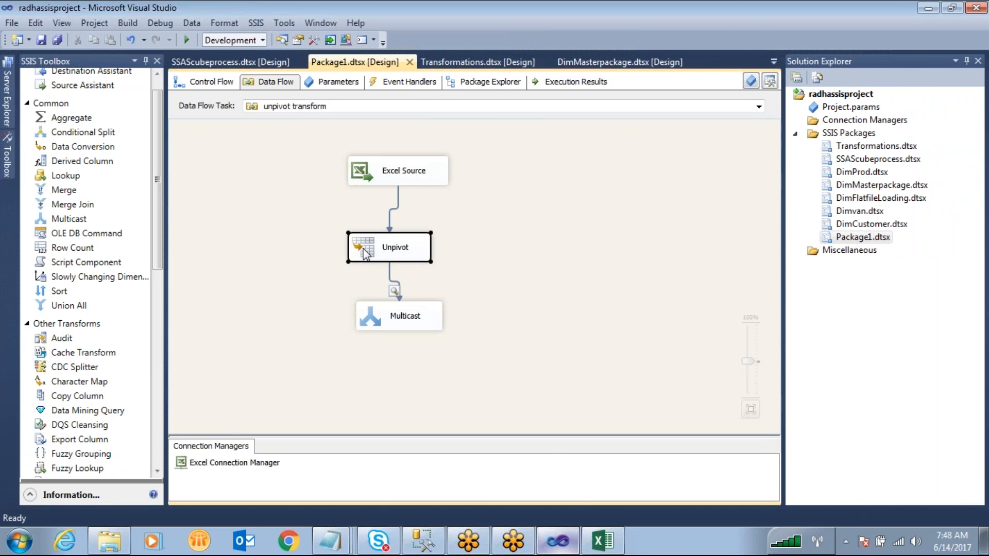
pyautogui.moveTo(592, 456); pyautogui.dragTo(490, 458)
pyautogui.write('Year')
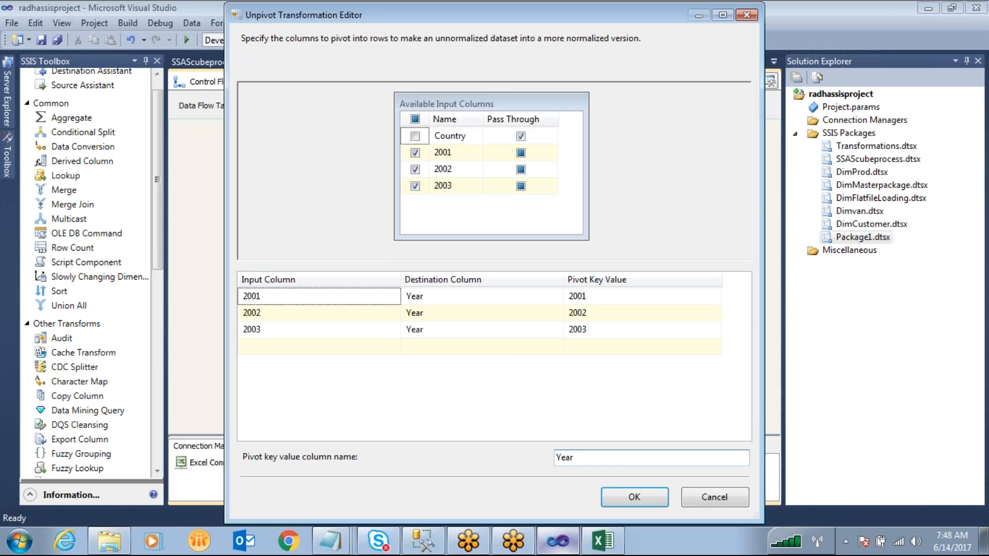
pyautogui.hotkey('alt', 'Tab')
pyautogui.moveTo(545, 438)
pyautogui.mouseDown()
pyautogui.moveTo(590, 471)
pyautogui.moveTo(538, 456)
pyautogui.moveTo(404, 463)
pyautogui.moveTo(268, 325)
pyautogui.mouseUp()
pyautogui.moveTo(281, 272)
pyautogui.mouseDown()
pyautogui.moveTo(224, 262)
pyautogui.moveTo(310, 260)
pyautogui.moveTo(193, 235)
pyautogui.mouseUp()
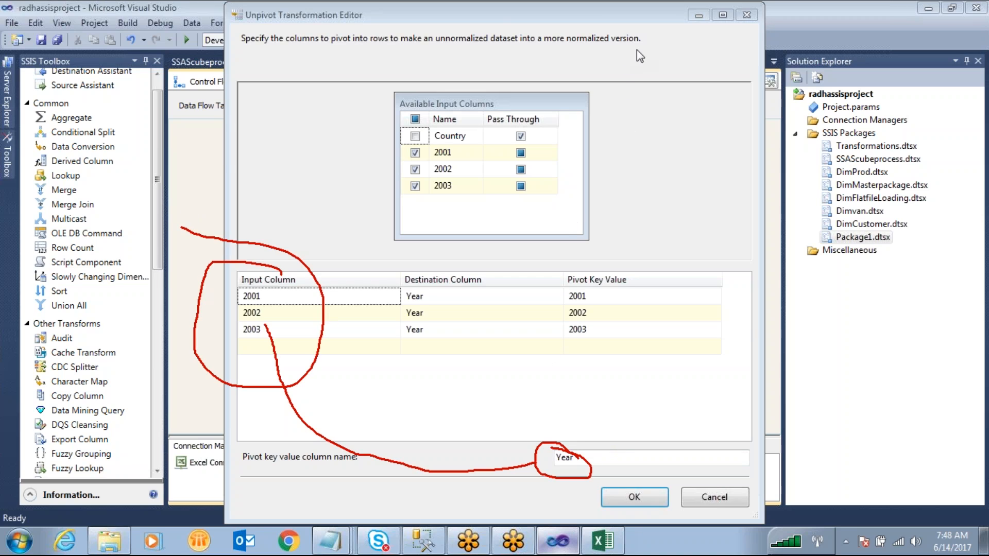
pyautogui.click(768, 49)
# Switch to Pivot.xls in Excel, check the values under 2001, 2002 and 2003, and return to the Unpivot settings
pyautogui.click(603, 541)
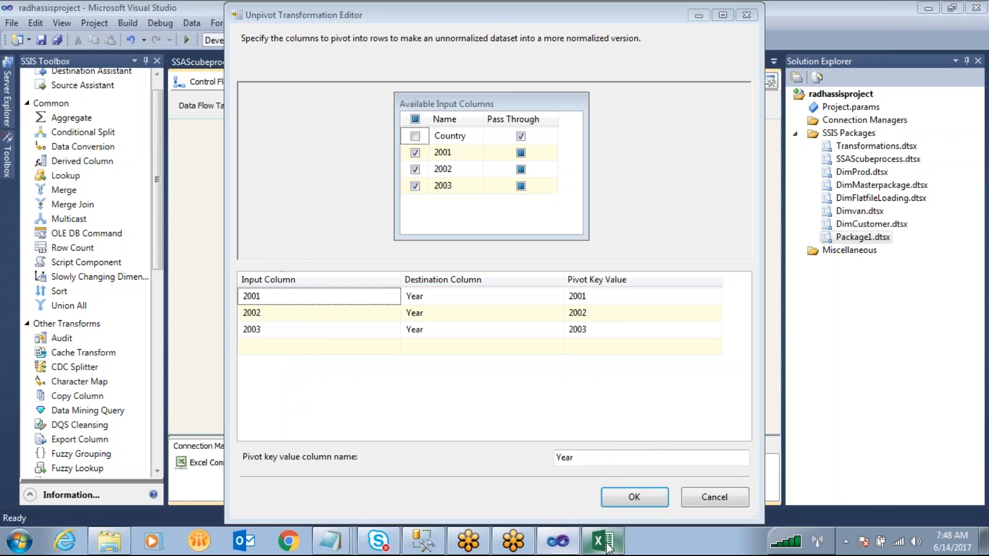
pyautogui.click(227, 169)
pyautogui.moveTo(96, 111); pyautogui.dragTo(198, 127)
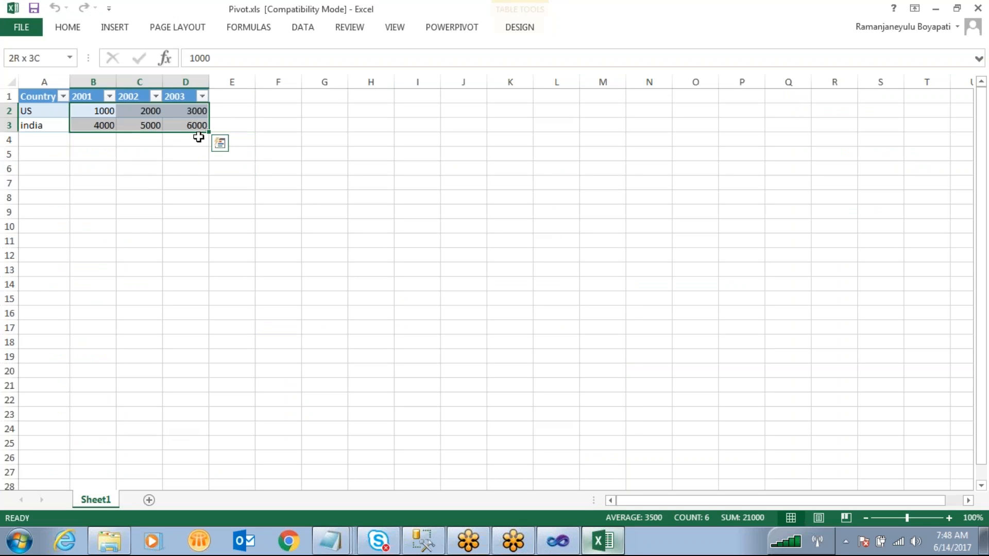
pyautogui.click(571, 542)
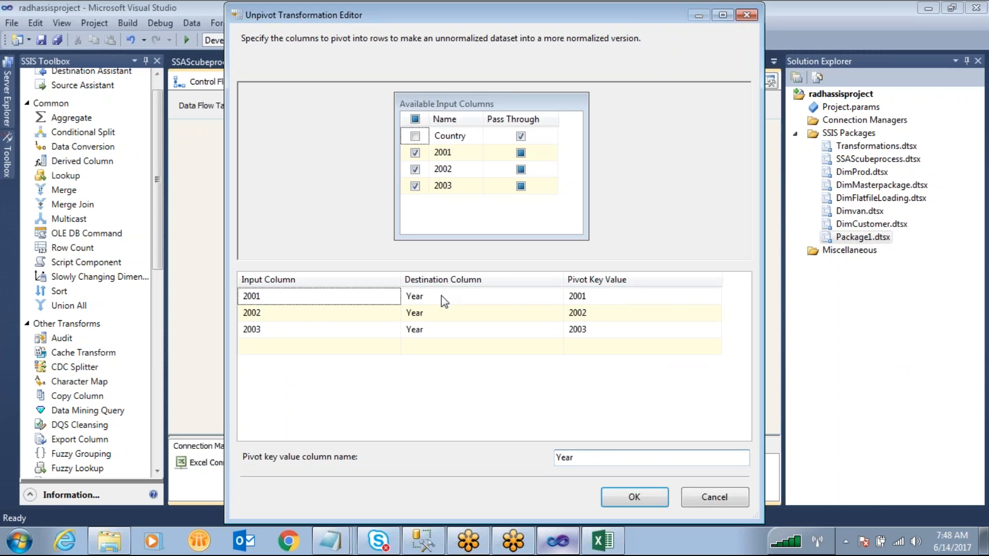
# Set the destination column to Sales for input columns 2001, 2002 and 2003, and accept the Unpivot settings
pyautogui.click(444, 301)
pyautogui.write('Sales')
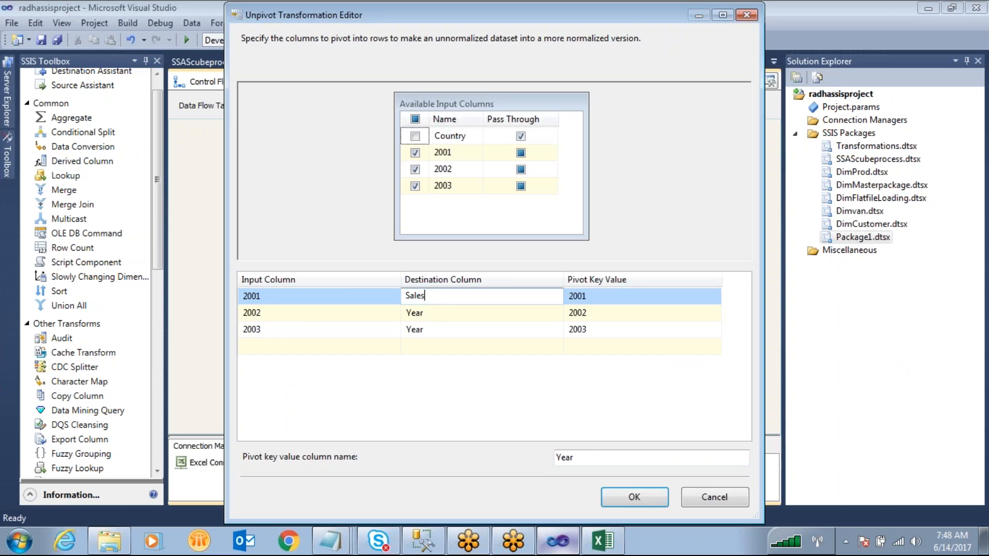
pyautogui.click(416, 389)
pyautogui.click(444, 306)
pyautogui.click(439, 298)
pyautogui.hotkey('ctrl', 'a')
pyautogui.hotkey('ctrl', 'c')
pyautogui.click(470, 328)
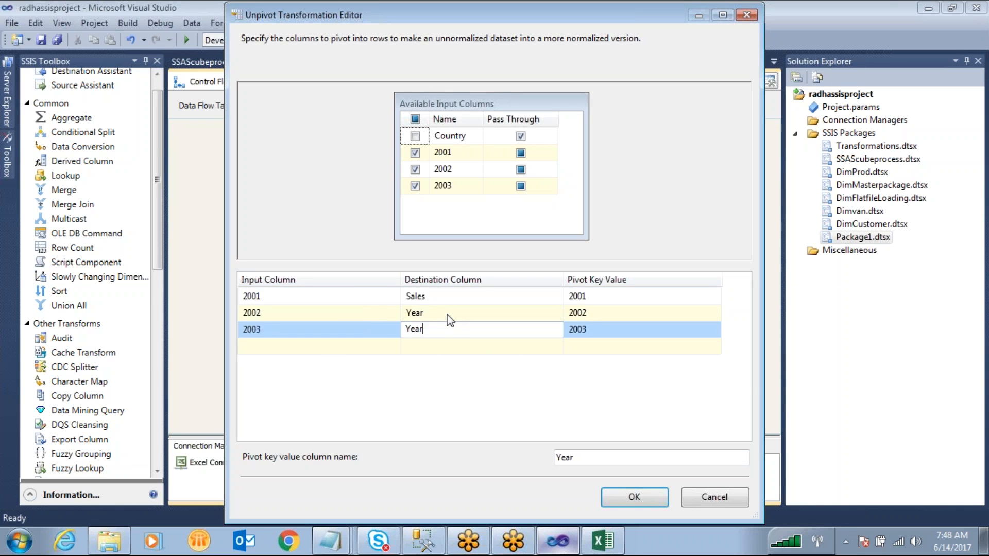
pyautogui.click(447, 314)
pyautogui.hotkey('ctrl', 'v')
pyautogui.click(465, 334)
pyautogui.hotkey('ctrl', 'a')
pyautogui.hotkey('ctrl', 'v')
pyautogui.press('Return')
pyautogui.click(635, 496)
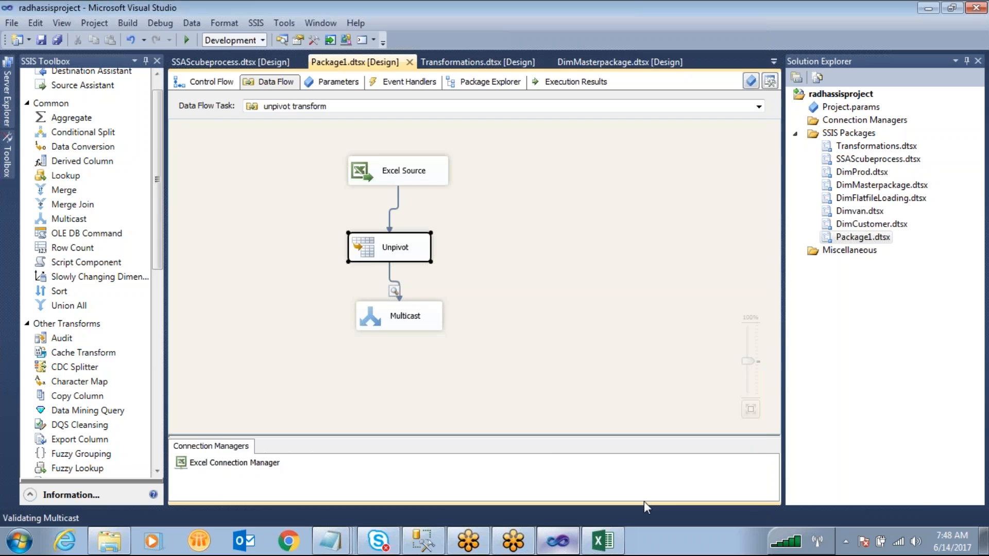
# Execute Package1.dtsx and examine the Year, Sales and Country rows in the data viewer, widening the Sales column
pyautogui.rightClick(872, 237)
pyautogui.click(855, 263)
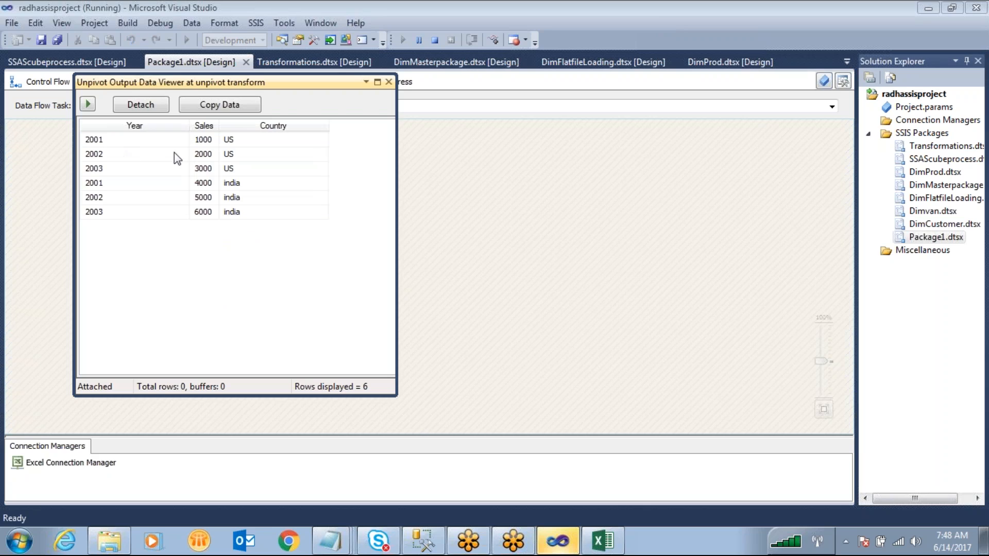
pyautogui.click(142, 140)
pyautogui.click(130, 155)
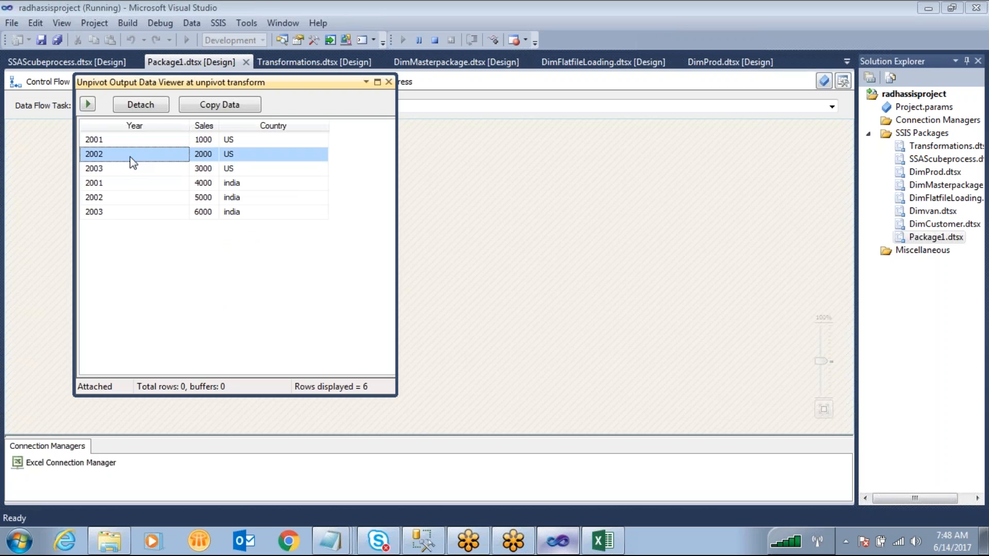
pyautogui.click(129, 169)
pyautogui.click(129, 185)
pyautogui.click(128, 199)
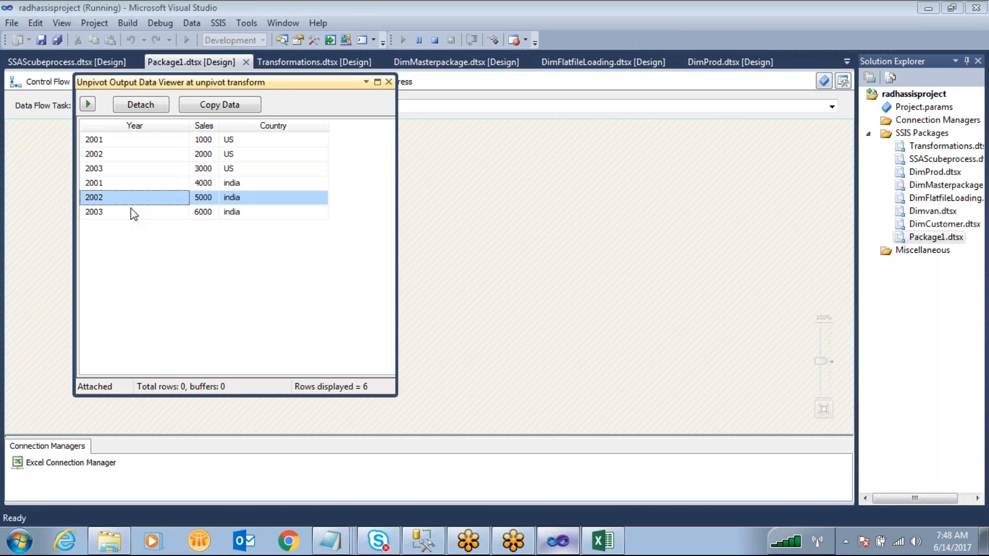
pyautogui.click(135, 213)
pyautogui.moveTo(190, 126); pyautogui.dragTo(222, 126)
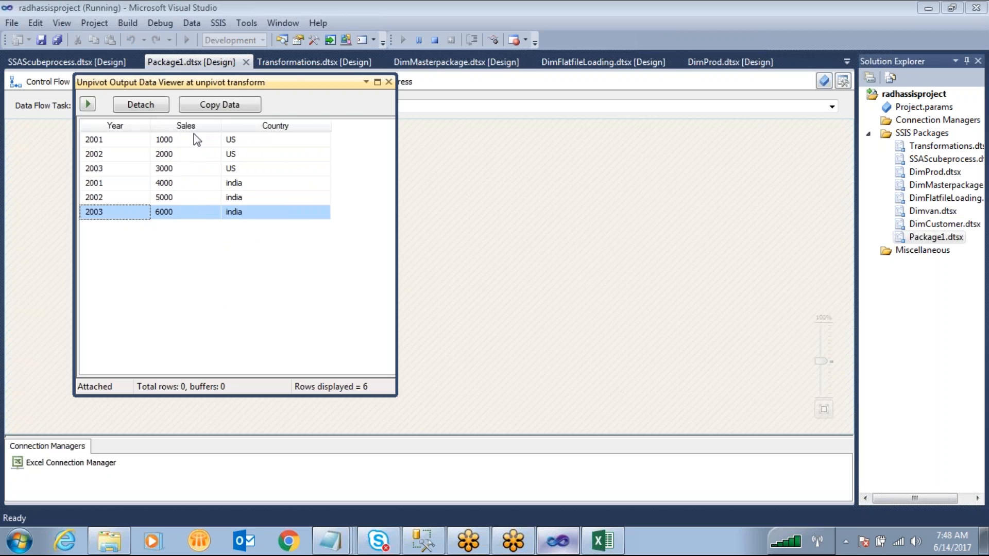
# Examine the Sales values and Country groups in the data viewer, close the viewer and stop the package run
pyautogui.click(191, 140)
pyautogui.click(188, 154)
pyautogui.click(186, 169)
pyautogui.click(185, 185)
pyautogui.click(187, 198)
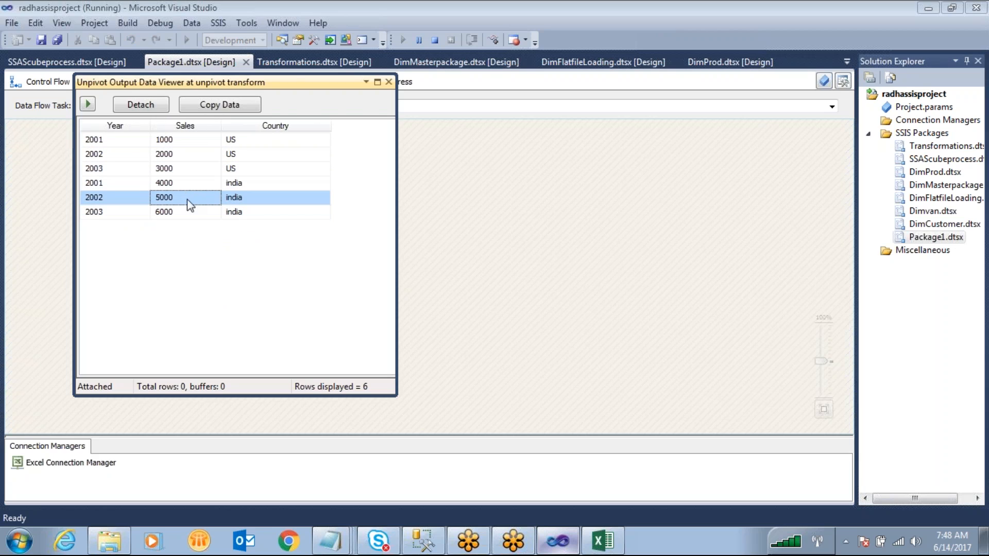
pyautogui.click(188, 213)
pyautogui.moveTo(256, 138); pyautogui.dragTo(269, 230)
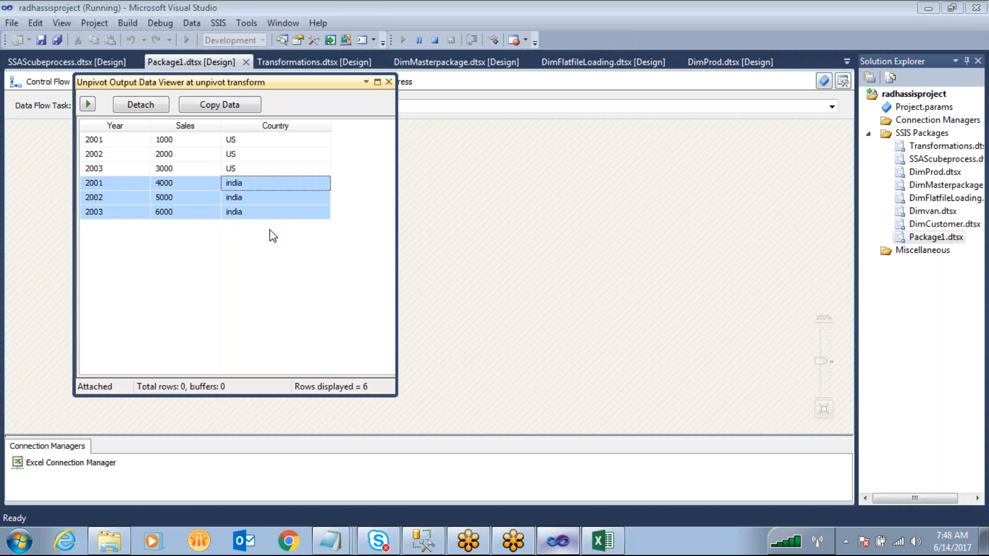
pyautogui.click(389, 82)
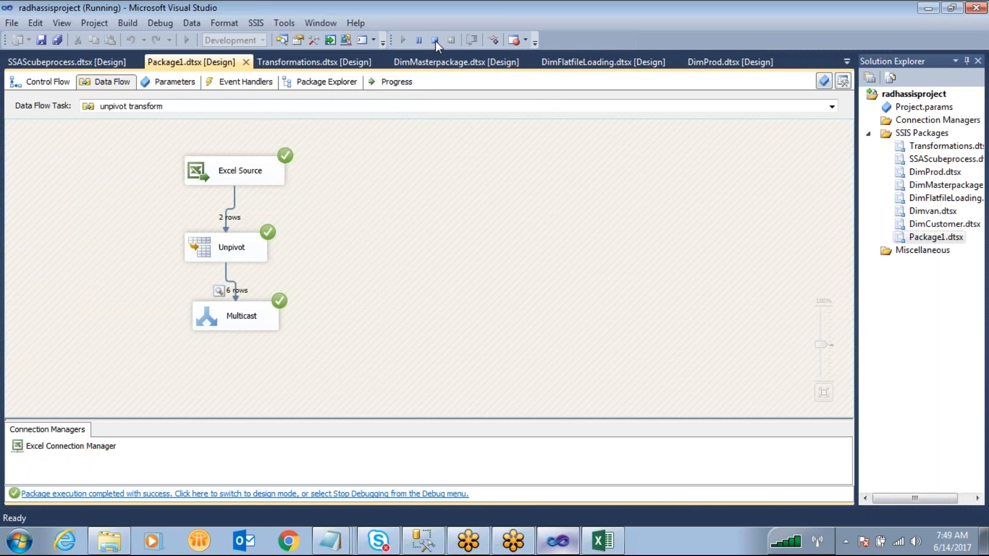
pyautogui.click(435, 40)
pyautogui.click(388, 324)
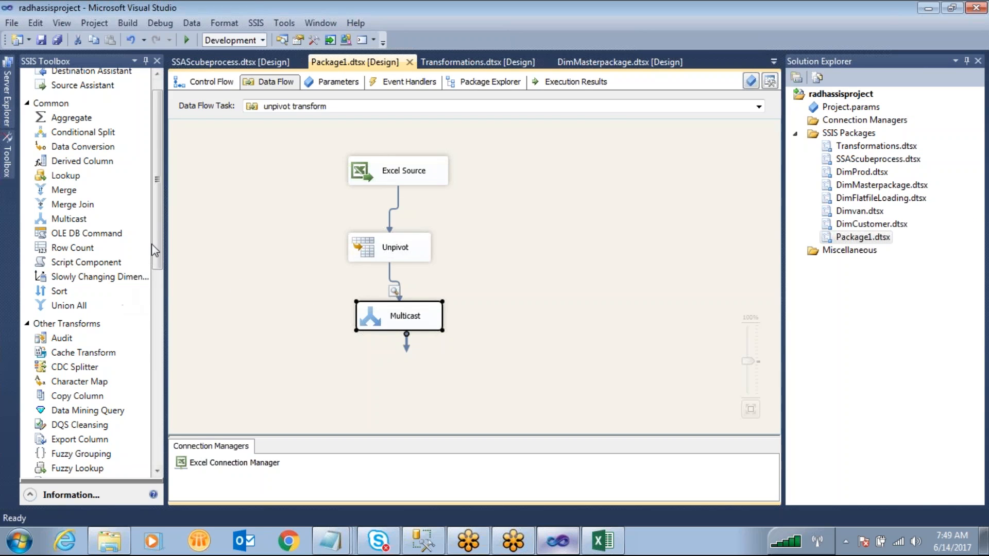
# Replace the Multicast with a Pivot transformation and connect the Unpivot output to it
pyautogui.moveTo(157, 247); pyautogui.dragTo(148, 393)
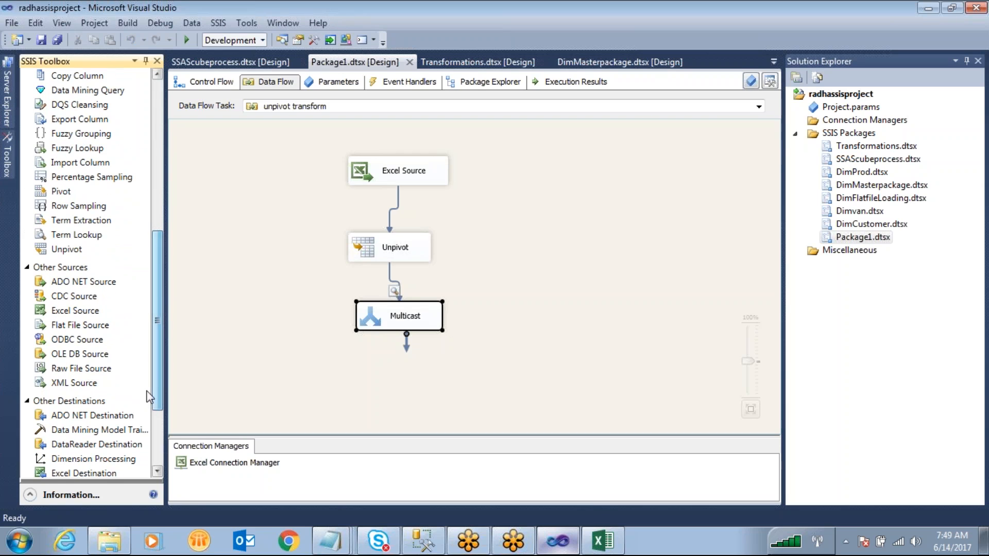
pyautogui.moveTo(67, 191); pyautogui.dragTo(355, 367)
pyautogui.click(400, 326)
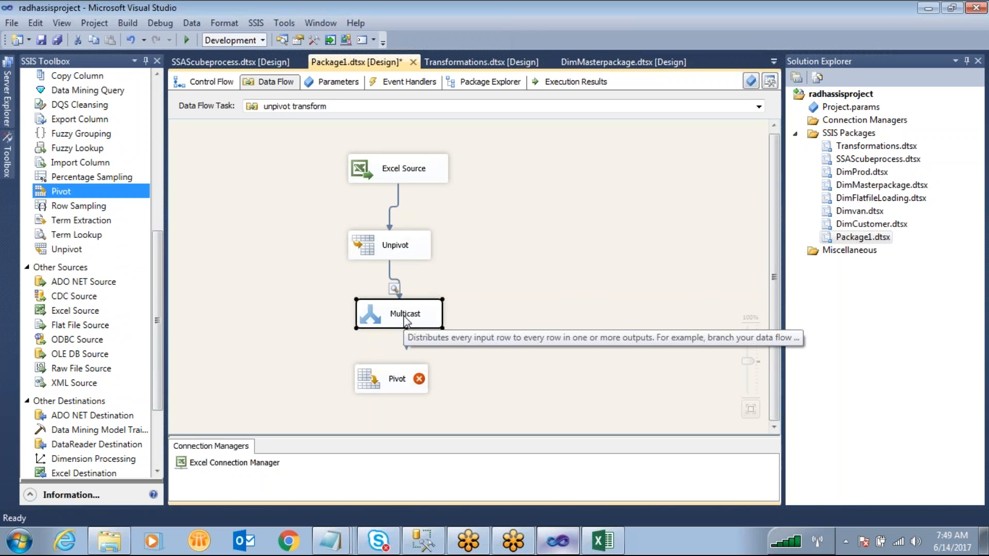
pyautogui.press('Delete')
pyautogui.moveTo(387, 368); pyautogui.dragTo(389, 334)
pyautogui.moveTo(324, 223); pyautogui.dragTo(463, 278)
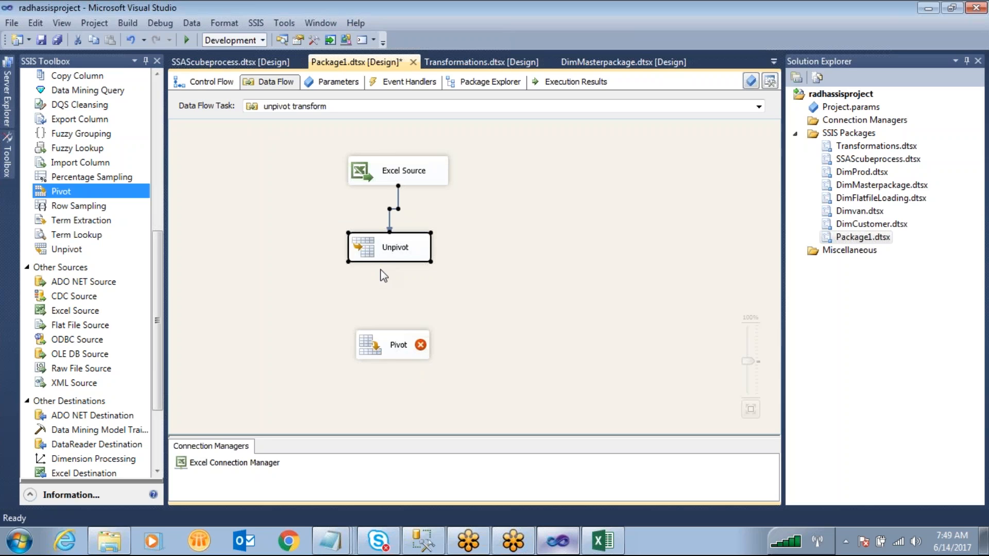
pyautogui.click(499, 279)
pyautogui.click(378, 255)
pyautogui.moveTo(396, 274); pyautogui.dragTo(400, 354)
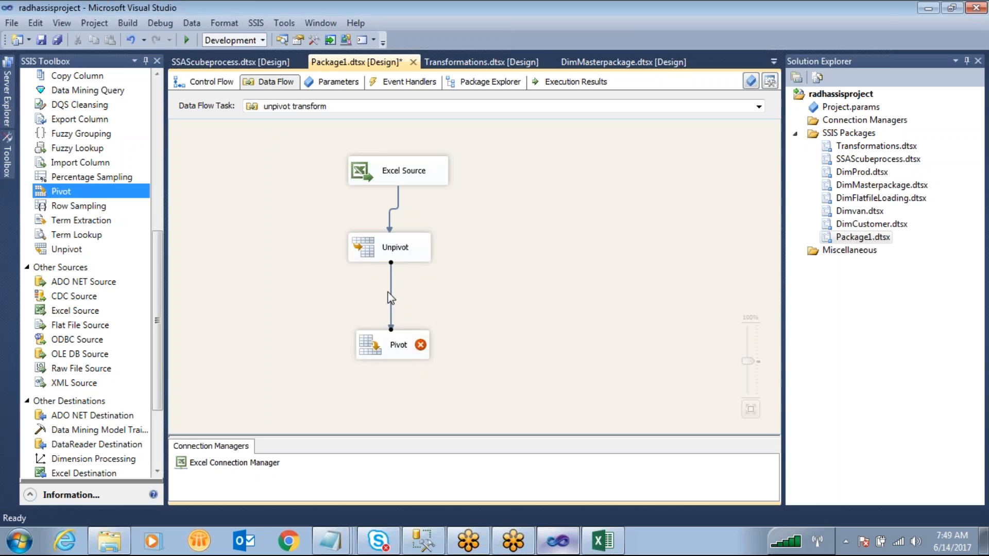
# Open the Pivot transformation's settings, examine the Pivot Key option, and cancel the settings
pyautogui.doubleClick(379, 345)
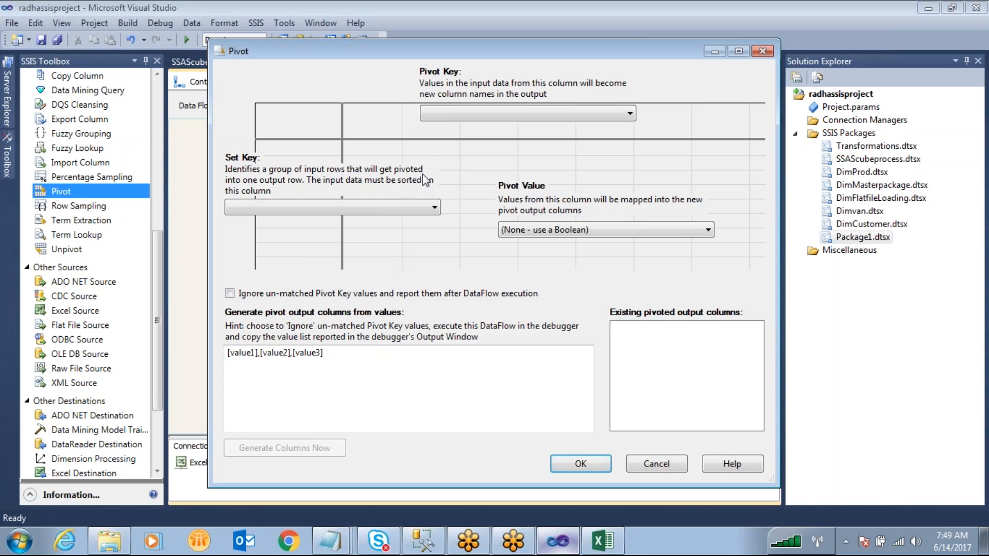
pyautogui.hotkey('alt', 'Tab')
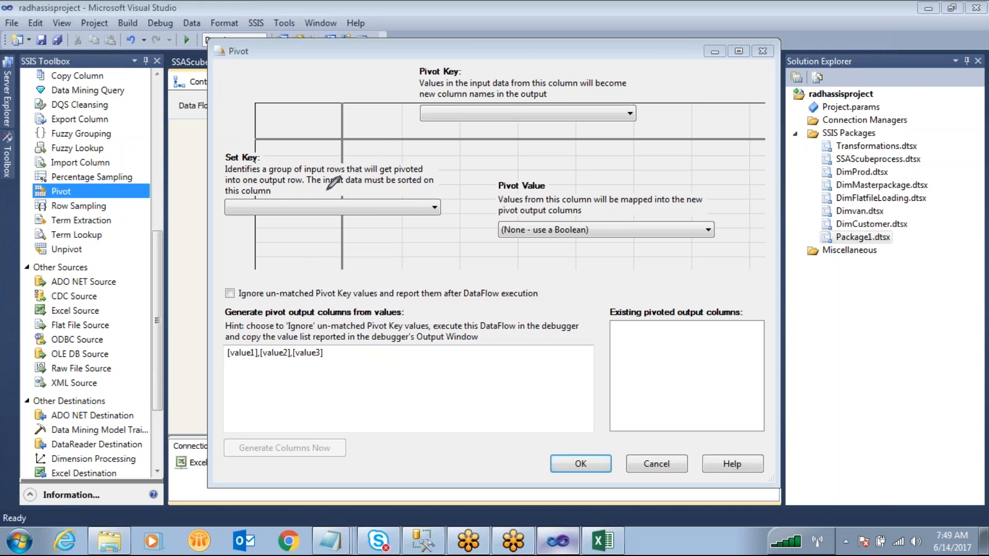
pyautogui.moveTo(479, 66)
pyautogui.mouseDown()
pyautogui.moveTo(415, 64)
pyautogui.moveTo(447, 77)
pyautogui.moveTo(479, 66)
pyautogui.mouseUp()
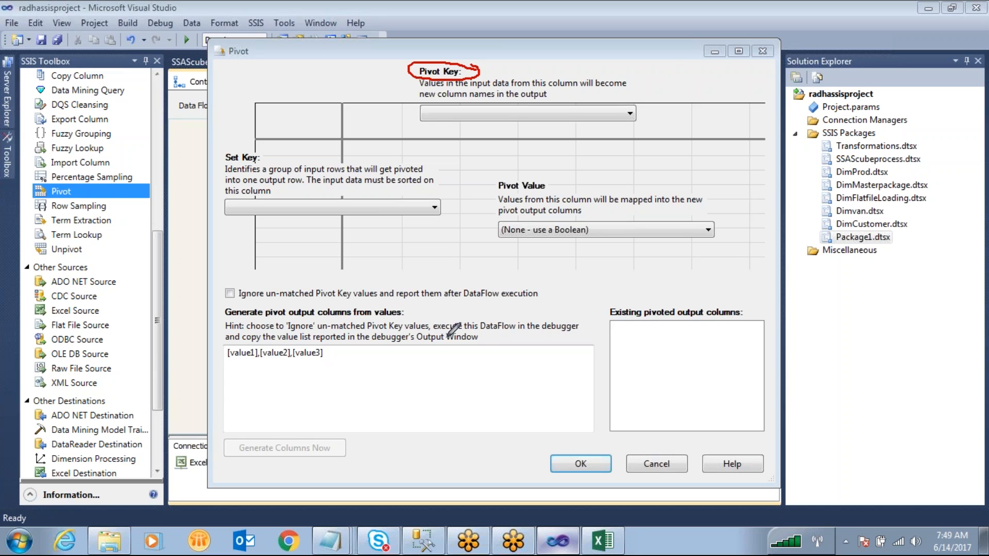
pyautogui.click(597, 539)
pyautogui.click(598, 540)
pyautogui.click(647, 465)
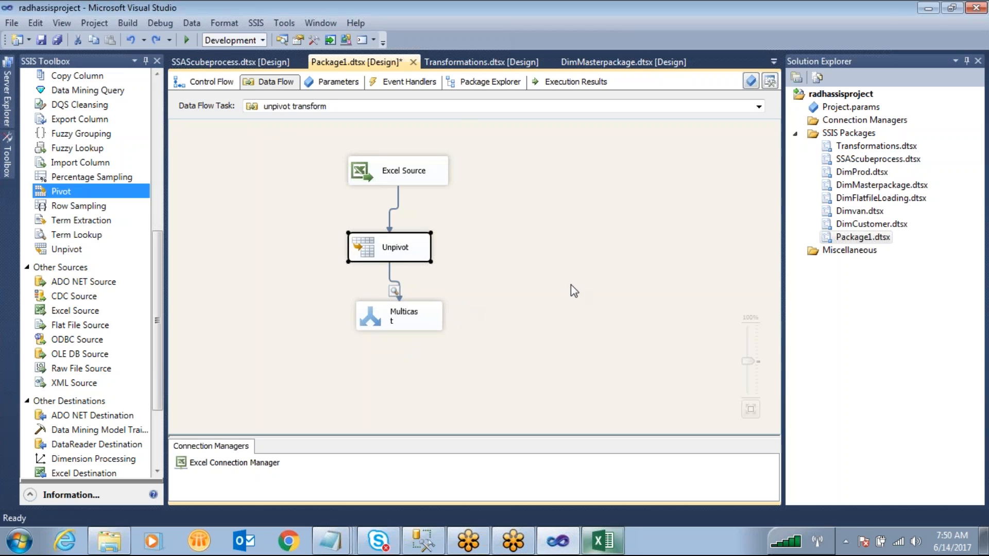
# Save and execute Package1.dtsx, and copy the Unpivot output rows from the data viewer
pyautogui.click(595, 271)
pyautogui.click(870, 242)
pyautogui.hotkey('ctrl', 's')
pyautogui.press('F5')
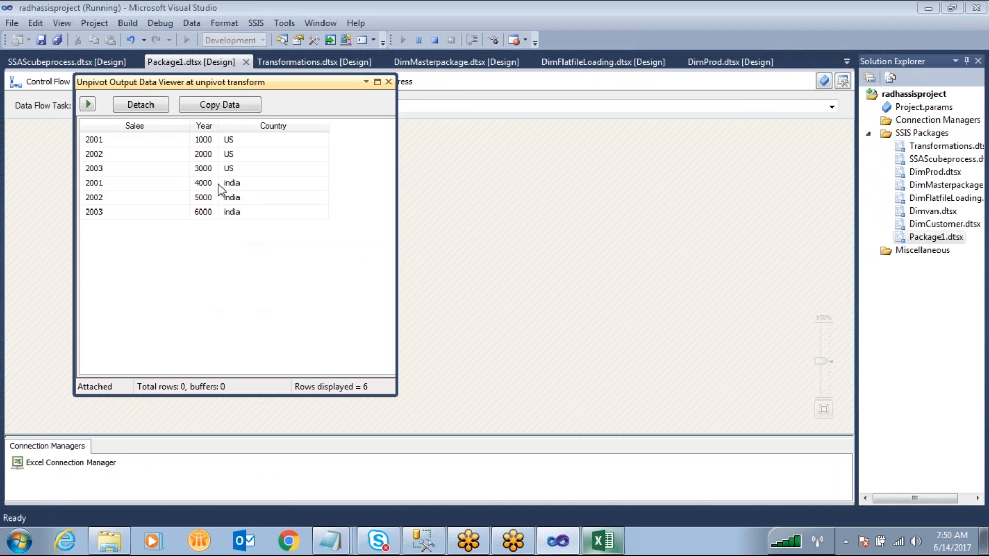
pyautogui.click(220, 105)
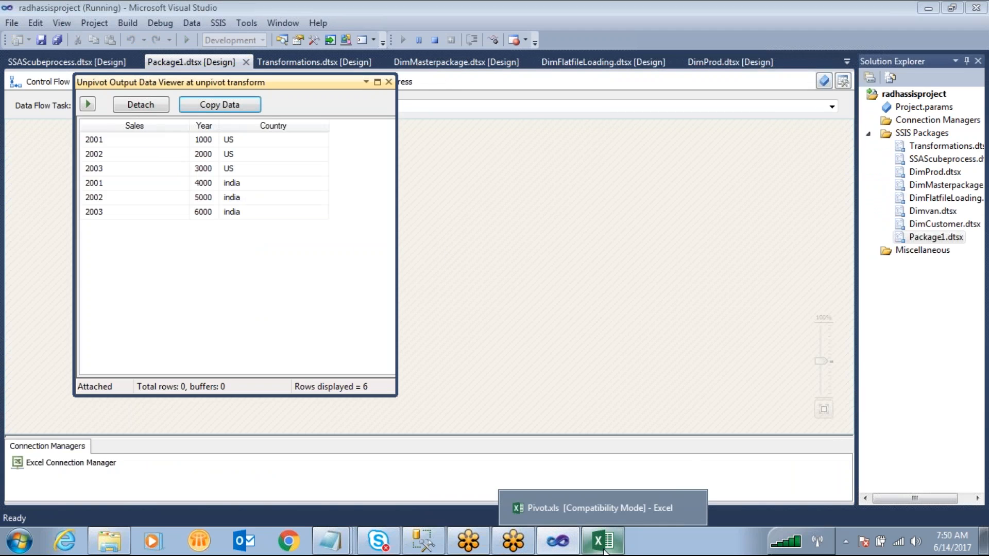
# Switch to Excel, open a new blank workbook and paste the copied Unpivot rows starting at cell A1
pyautogui.click(604, 550)
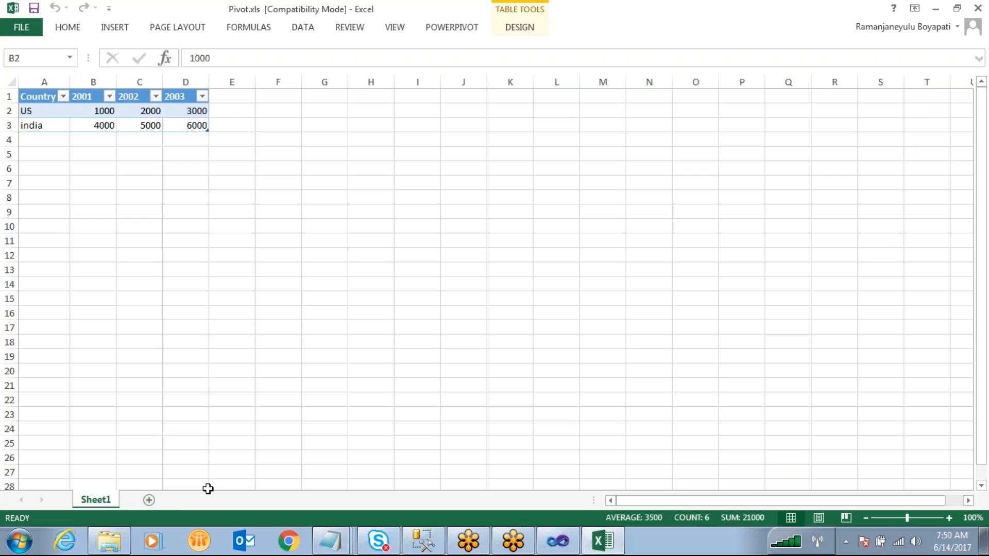
pyautogui.click(10, 550)
pyautogui.click(67, 315)
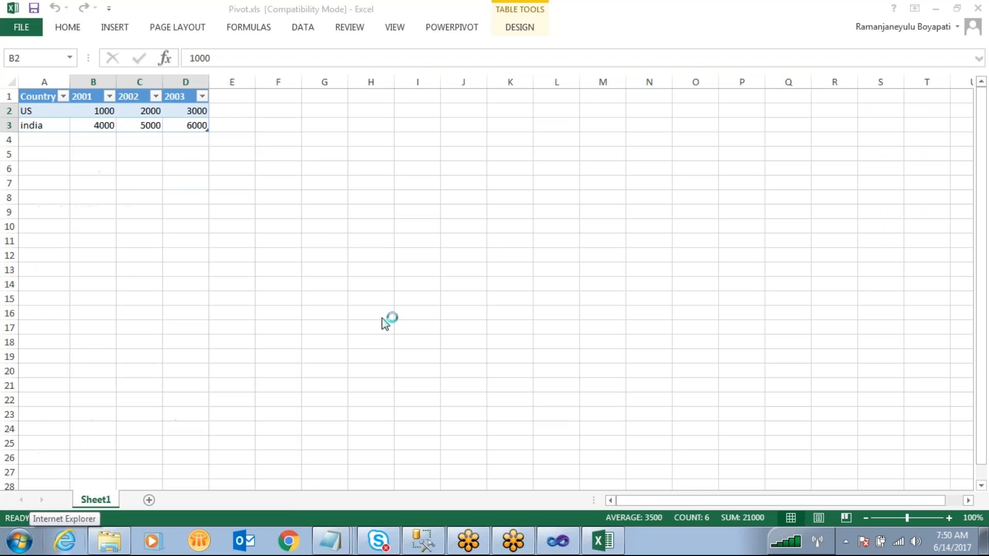
pyautogui.hotkey('ctrl', 'v')
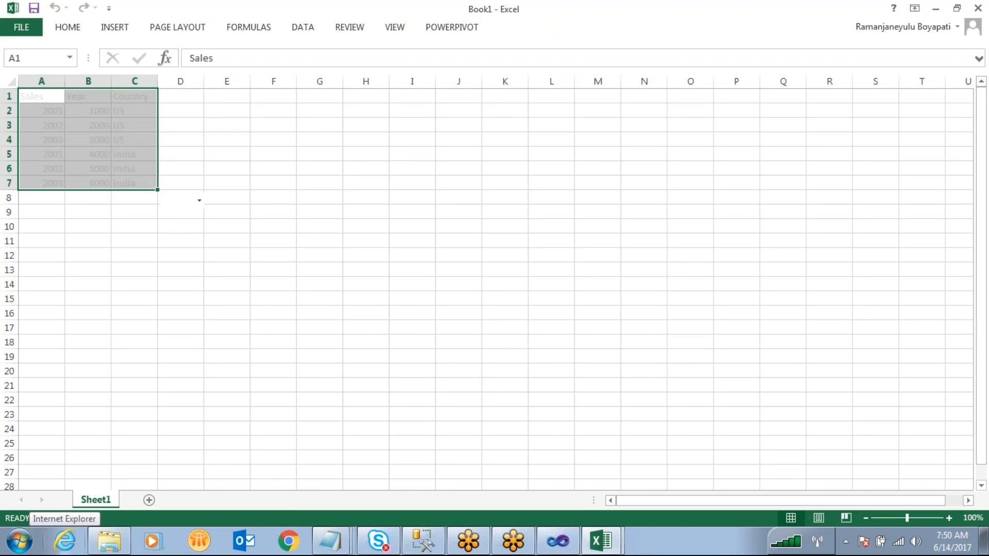
pyautogui.click(379, 335)
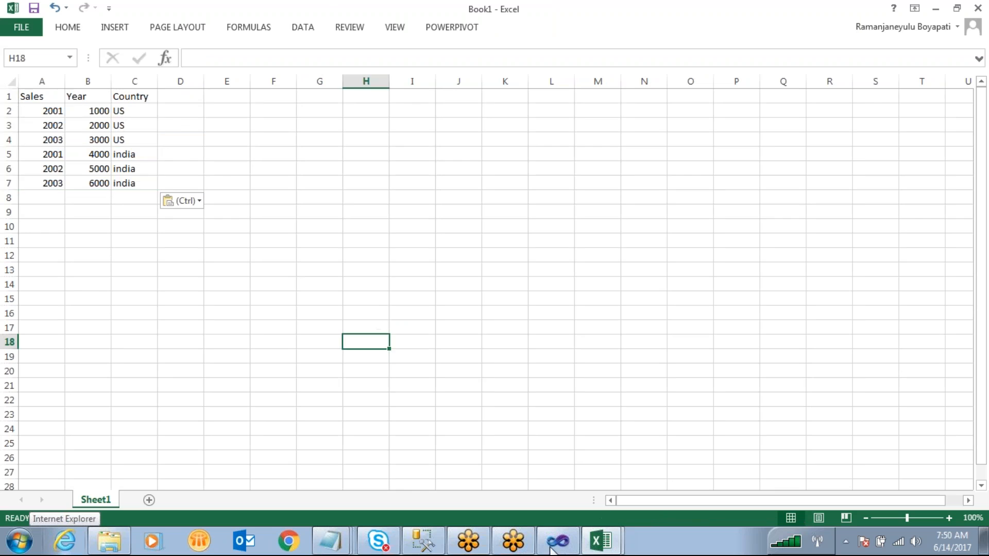
# Return to Visual Studio, close the Unpivot data viewer and stop the package run
pyautogui.click(557, 541)
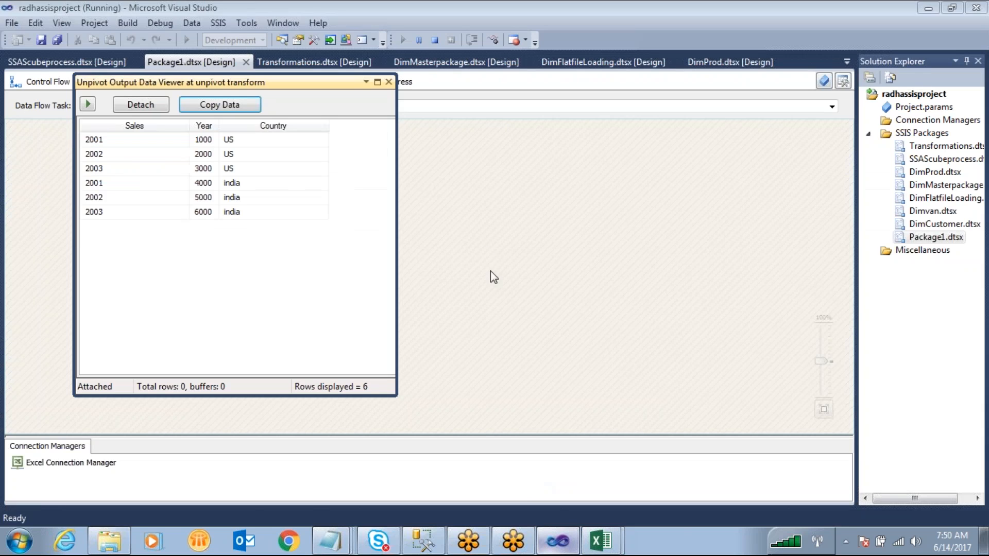
pyautogui.click(389, 82)
pyautogui.click(436, 41)
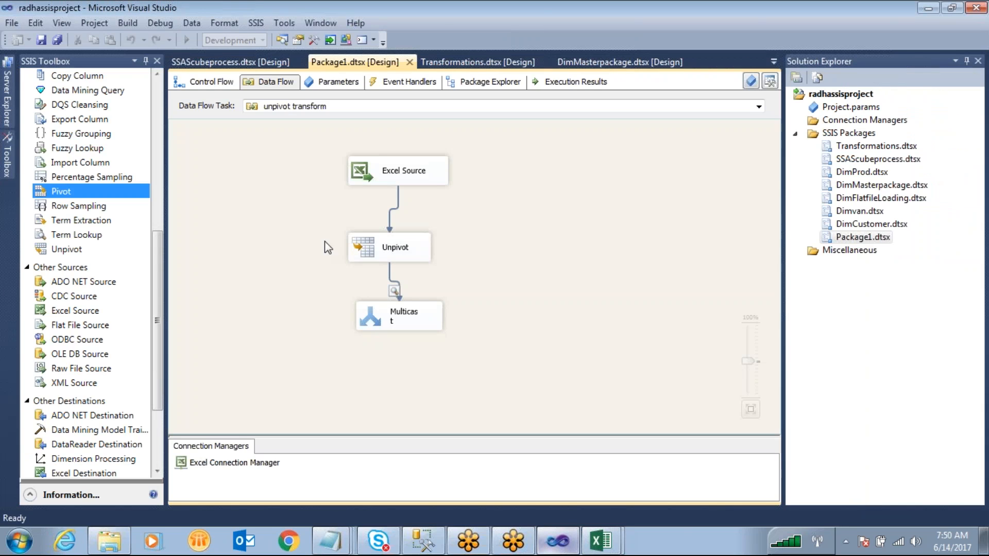
# Delete the Multicast with its incoming path, add a Pivot transformation below Unpivot, and connect the Unpivot output to it
pyautogui.moveTo(344, 289); pyautogui.dragTo(461, 369)
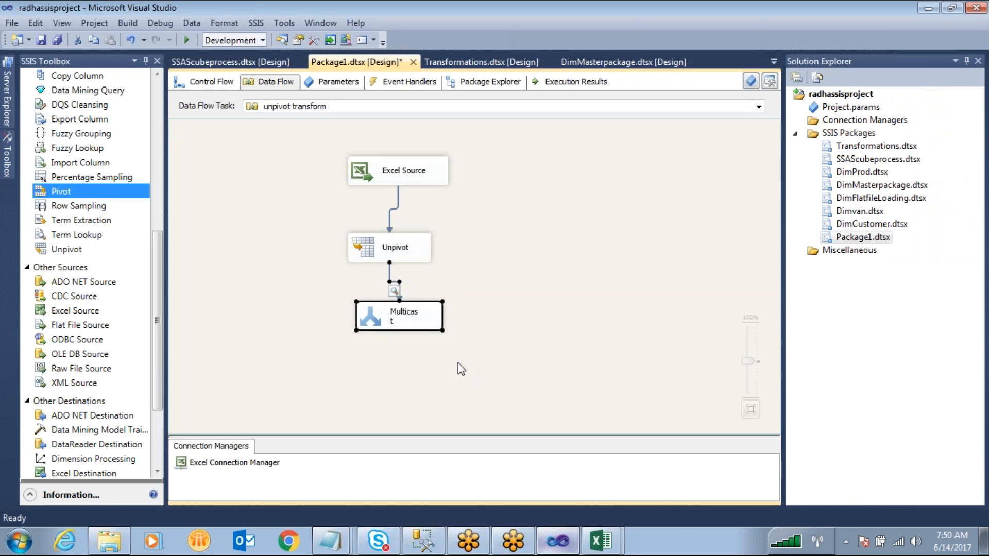
pyautogui.press('Delete')
pyautogui.moveTo(67, 192); pyautogui.dragTo(363, 316)
pyautogui.click(384, 250)
pyautogui.moveTo(399, 286); pyautogui.dragTo(400, 331)
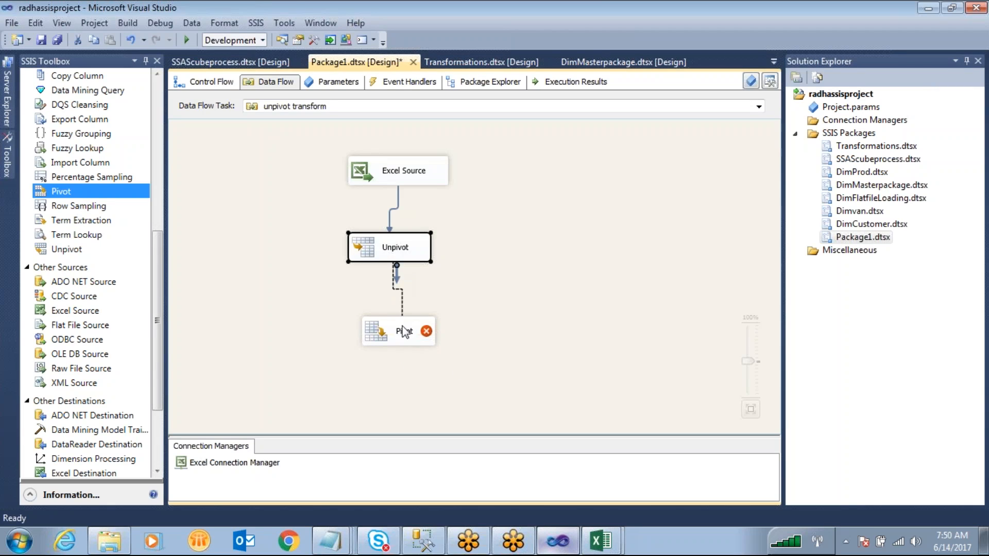
# Open the connected Pivot transformation's settings and examine the Pivot Key selection
pyautogui.doubleClick(394, 332)
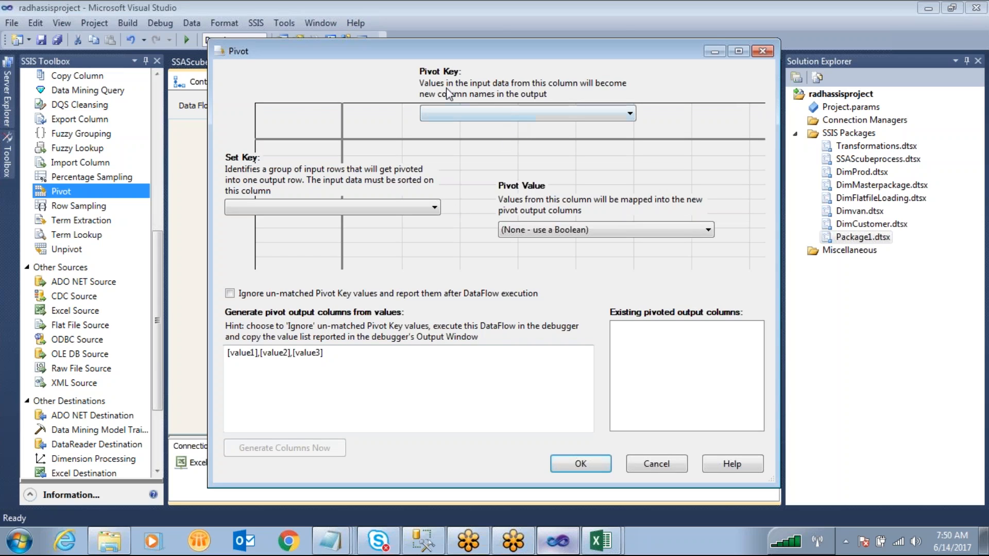
pyautogui.click(670, 44)
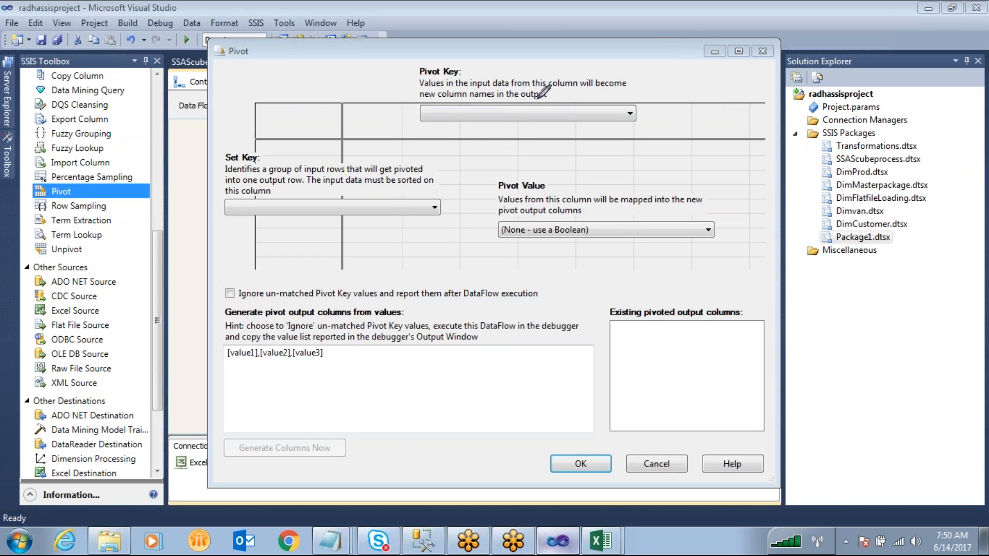
pyautogui.moveTo(464, 94)
pyautogui.mouseDown()
pyautogui.moveTo(404, 105)
pyautogui.moveTo(430, 135)
pyautogui.moveTo(587, 135)
pyautogui.moveTo(620, 132)
pyautogui.moveTo(637, 103)
pyautogui.moveTo(526, 99)
pyautogui.mouseUp()
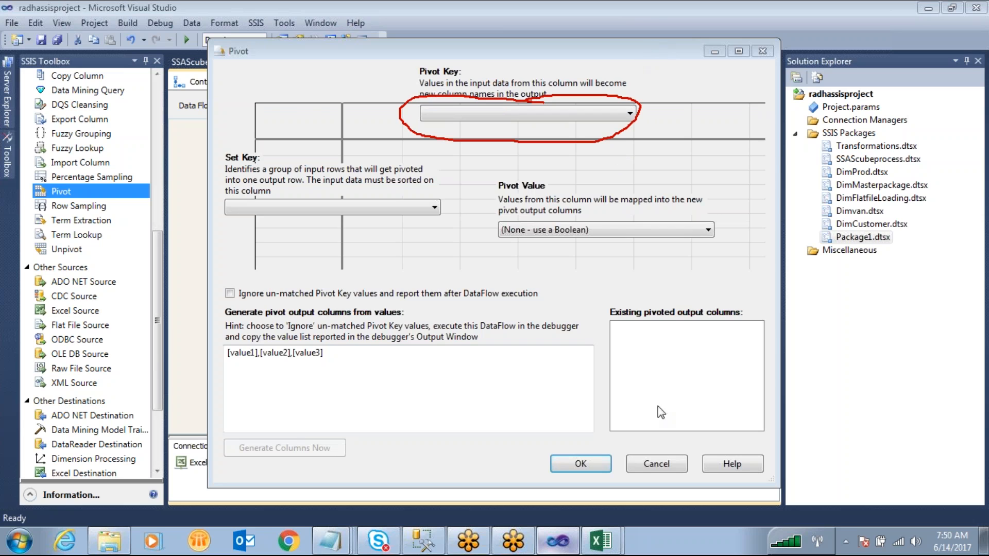
# Check the Sales column header and values in Book1 in Excel, return to Visual Studio and cancel the Pivot settings
pyautogui.moveTo(607, 537)
pyautogui.click(572, 451)
pyautogui.click(273, 284)
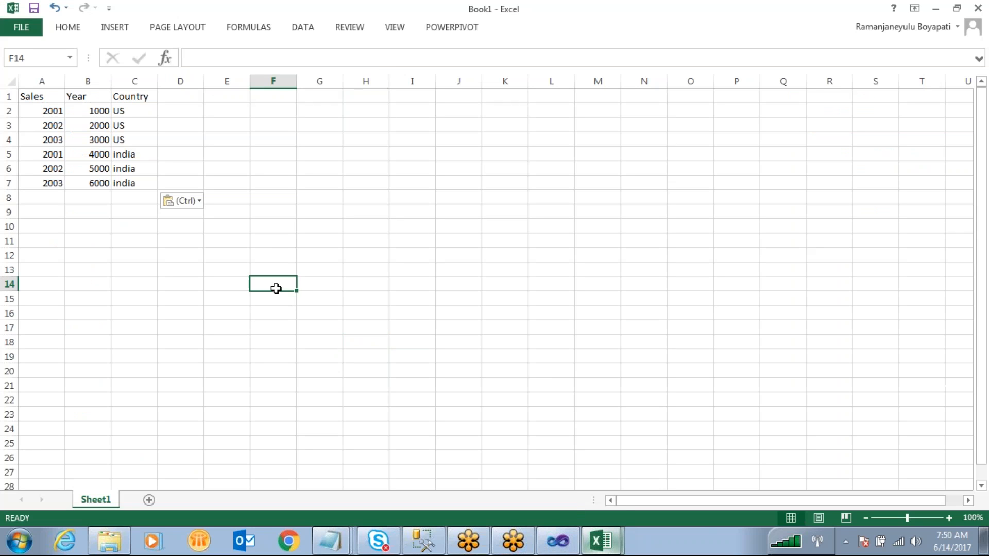
pyautogui.click(45, 108)
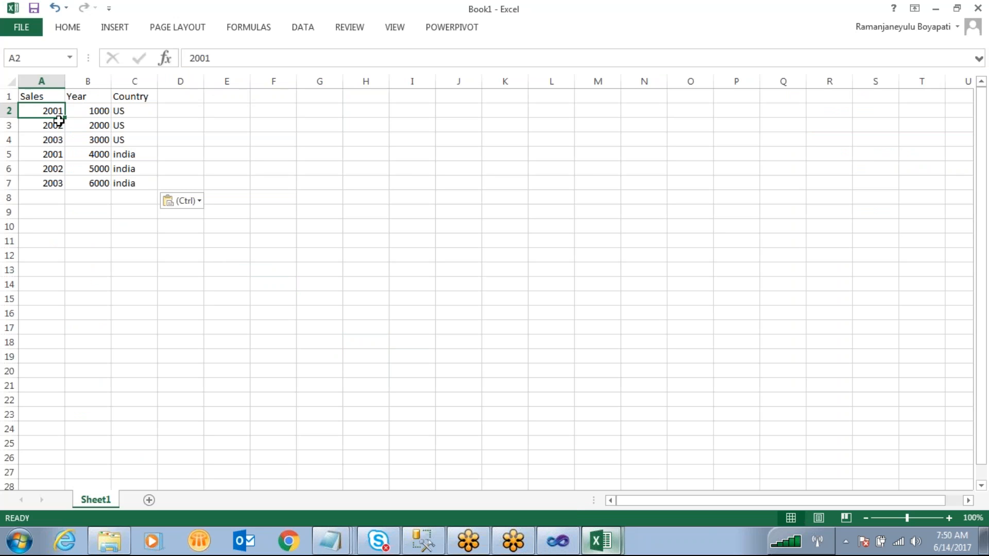
pyautogui.click(49, 97)
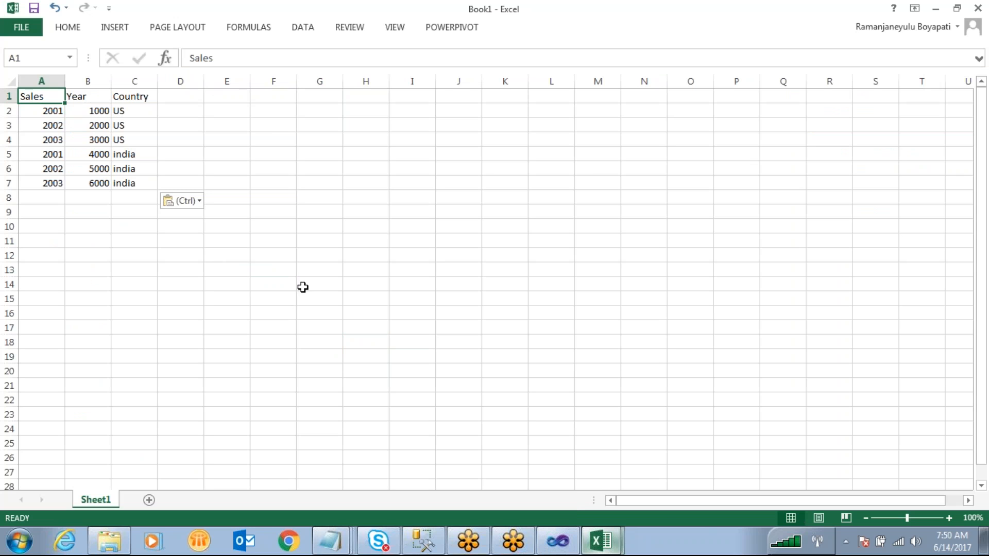
pyautogui.click(558, 540)
pyautogui.click(647, 463)
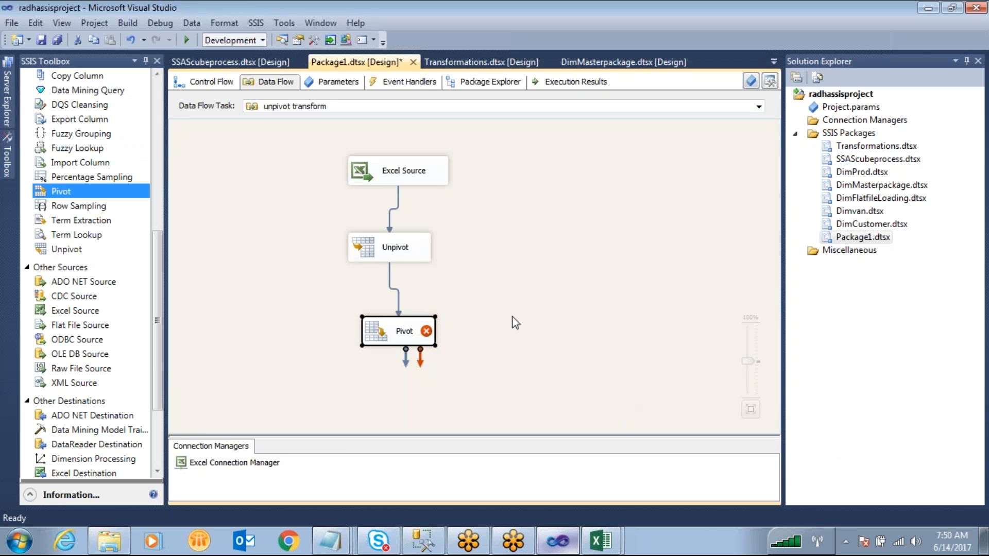
# Reopen the Unpivot transformation for editing and set the destination column to Sales for input columns 2001, 2002 and 2003
pyautogui.doubleClick(367, 252)
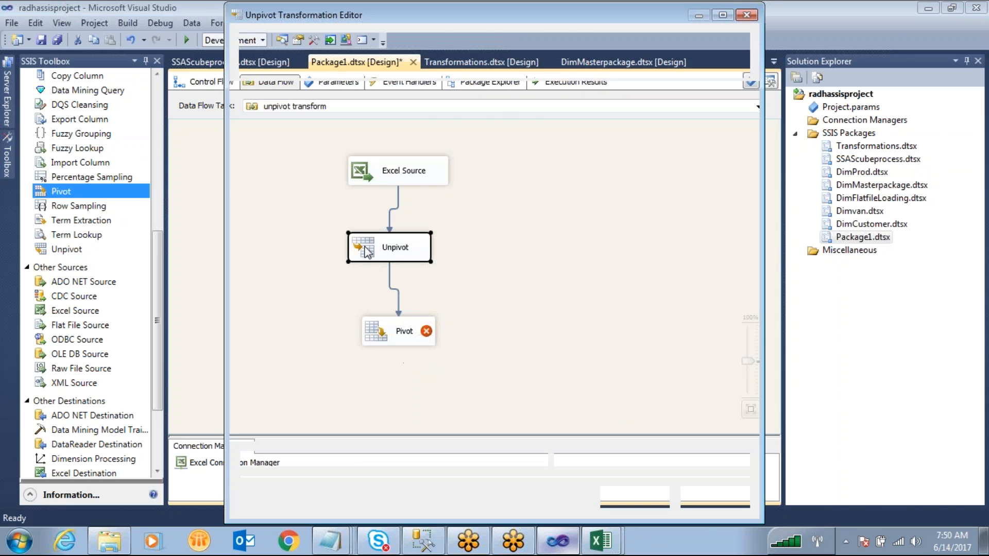
pyautogui.click(458, 297)
pyautogui.write('Sales')
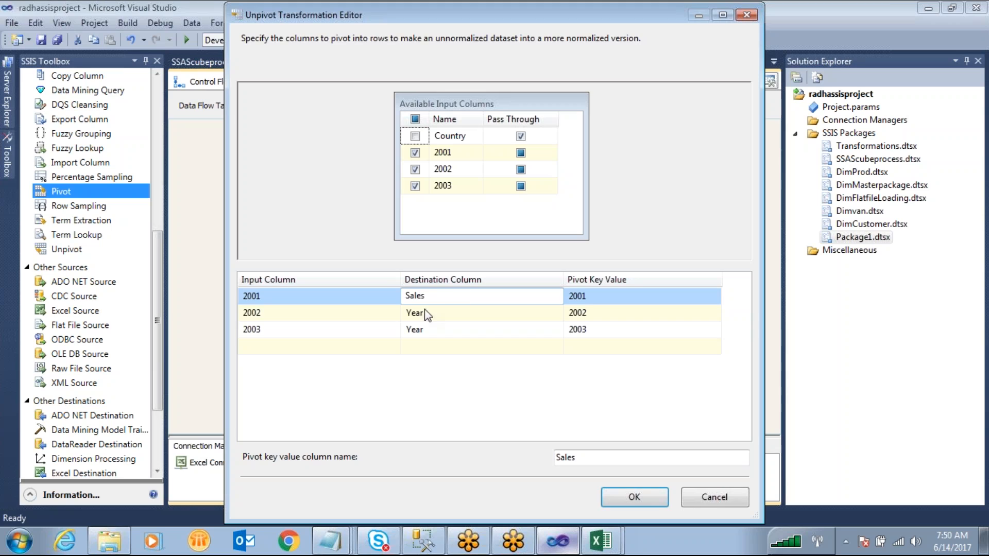
pyautogui.click(437, 314)
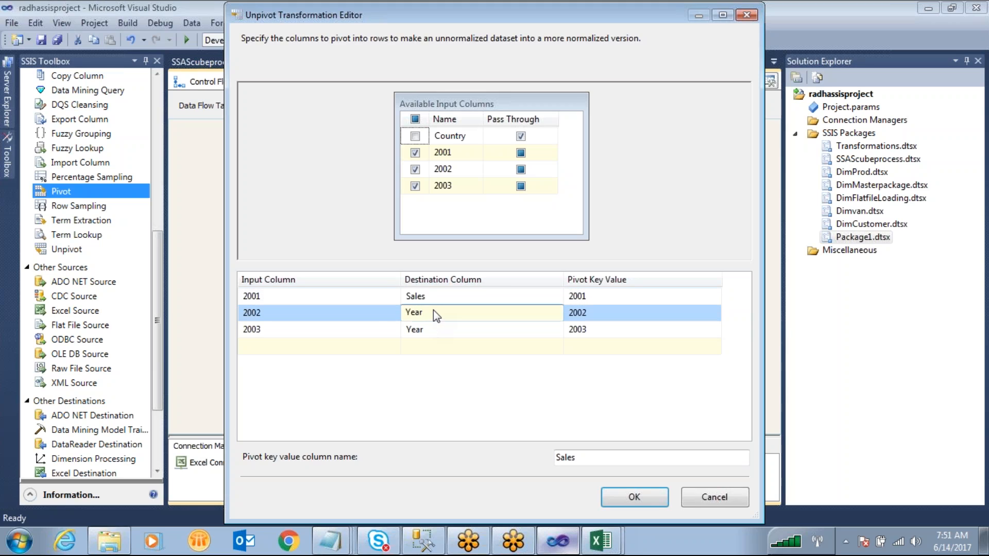
pyautogui.write('Sales')
pyautogui.click(430, 330)
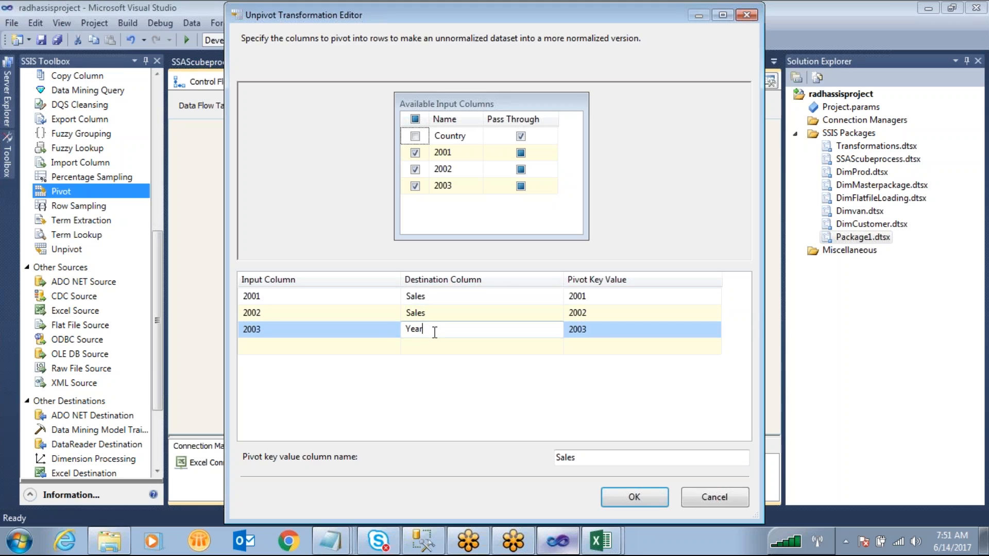
pyautogui.write('Sales')
# Set the Unpivot pivot key value column name to Year, accept the settings, and switch to Book1 in Excel
pyautogui.doubleClick(595, 456)
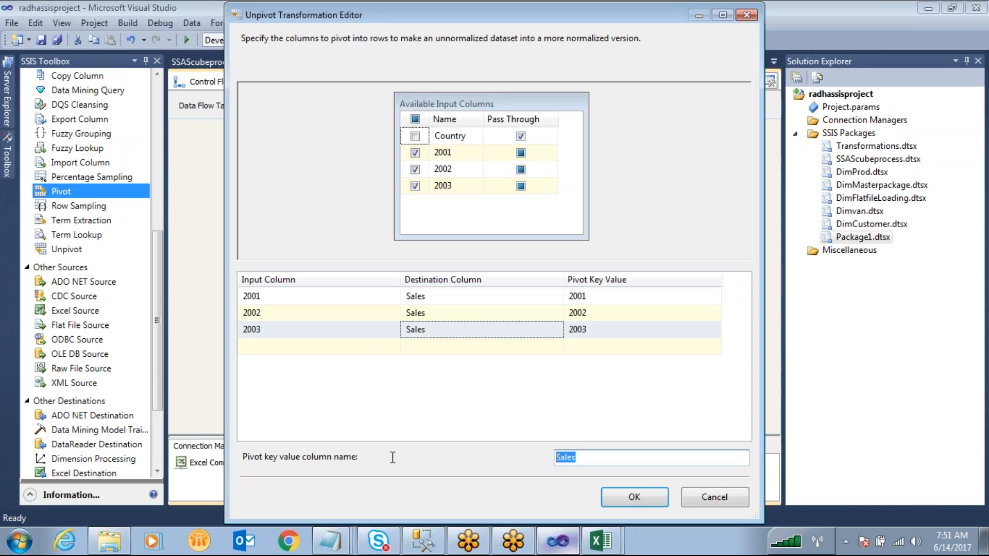
pyautogui.write('Year')
pyautogui.click(634, 497)
pyautogui.click(600, 541)
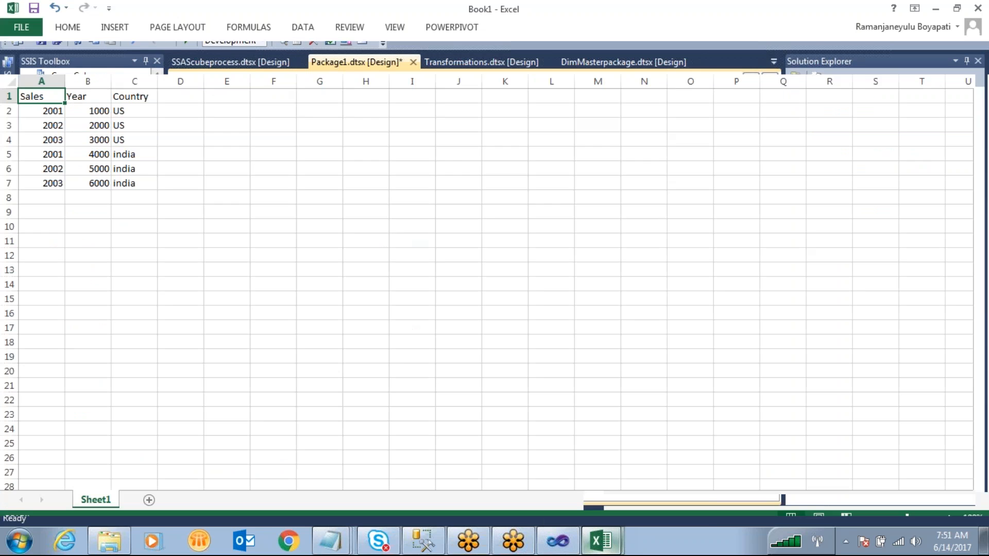
# Correct the Book1 headers to Year in A1 and Sales in B1, and review the values beneath them
pyautogui.write('Year')
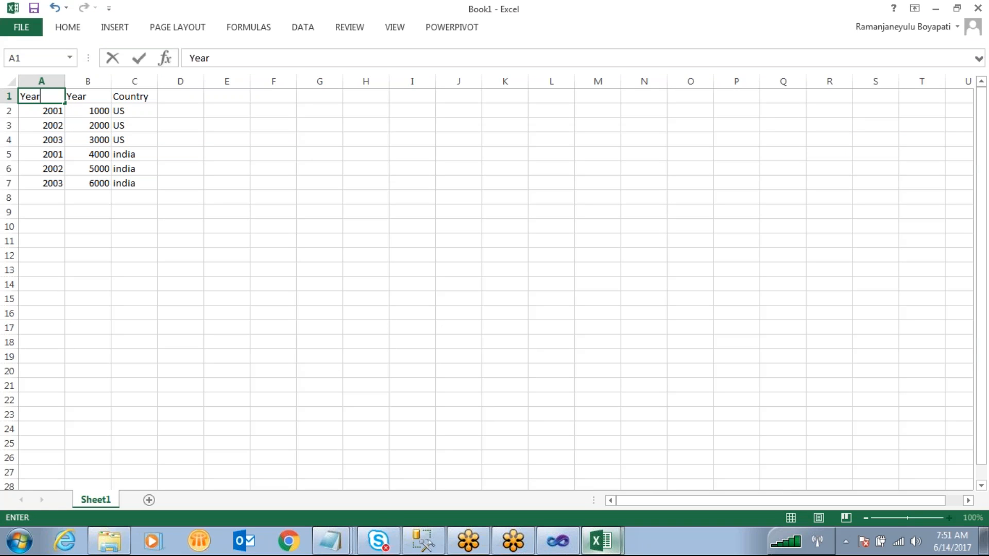
pyautogui.press('Tab')
pyautogui.write('Sales')
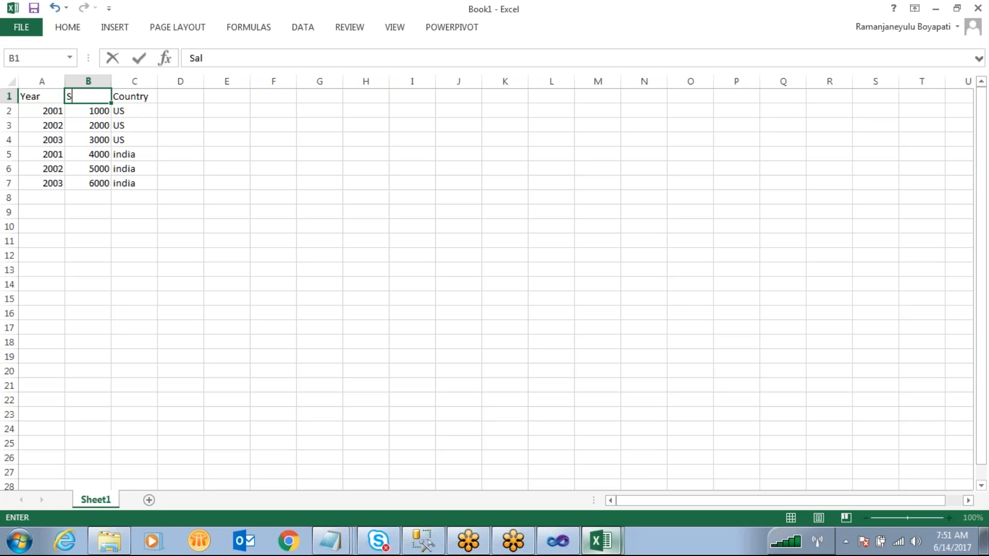
pyautogui.click(194, 243)
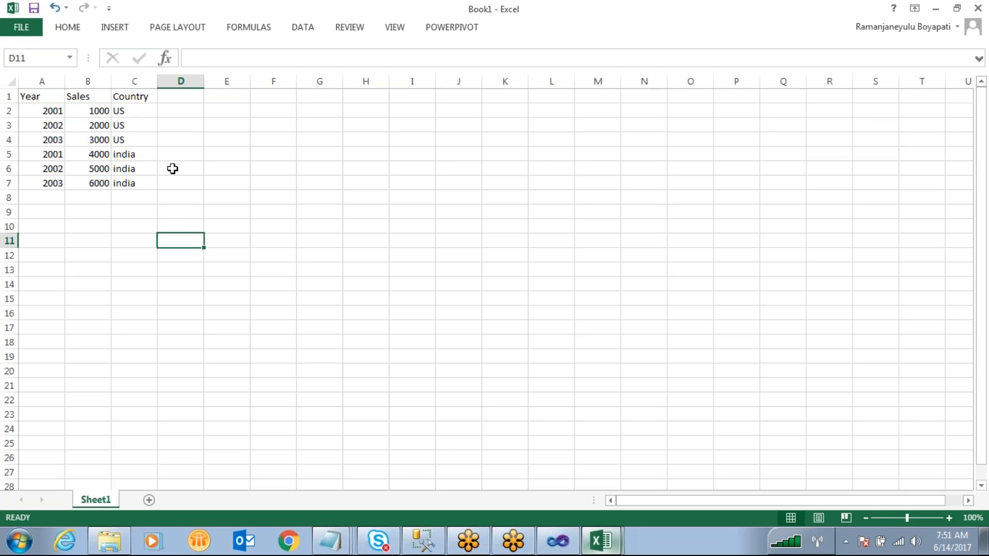
pyautogui.moveTo(48, 109); pyautogui.dragTo(84, 182)
pyautogui.click(199, 196)
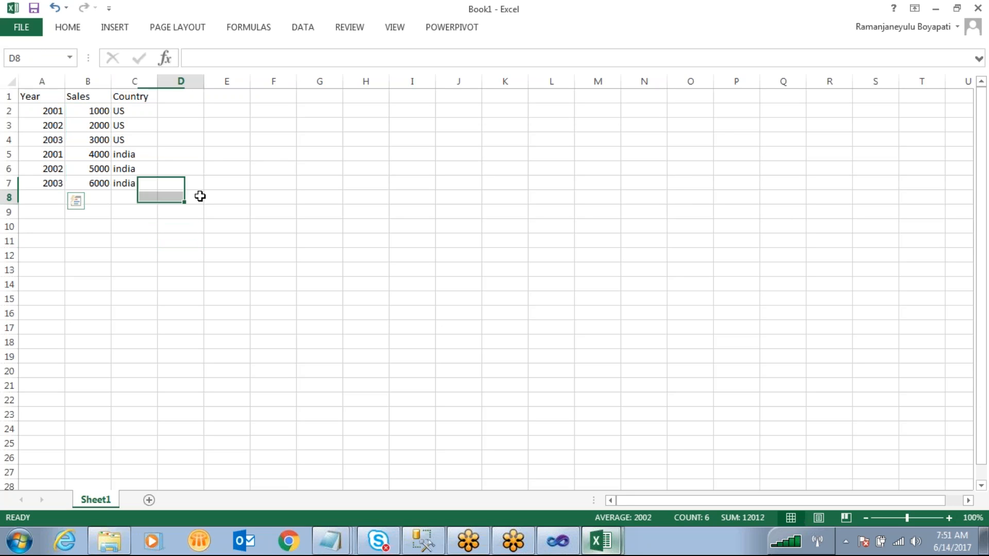
# Enter 2001, 2002 and 2003 across H13:J13 as sample pivoted column headings, and compare them with the Year column
pyautogui.click(369, 266)
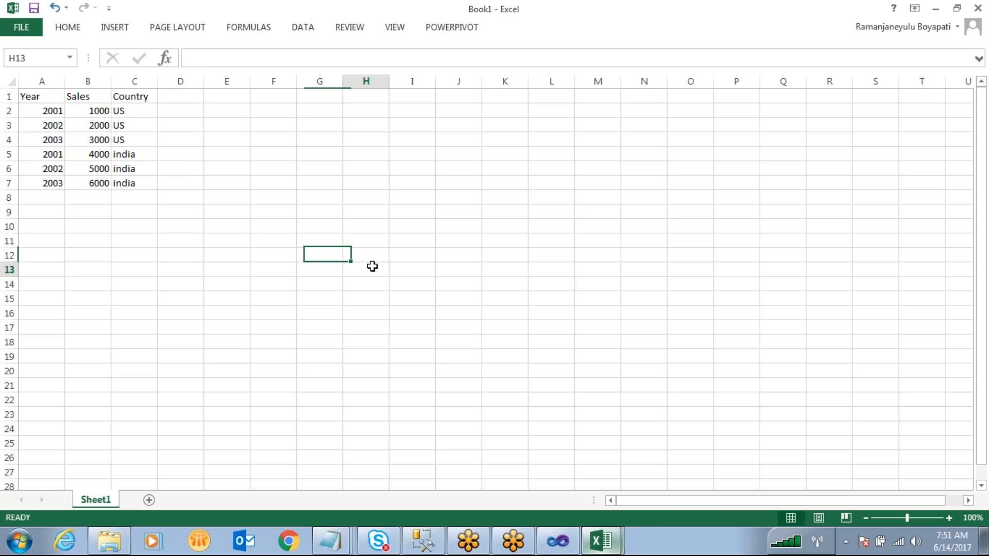
pyautogui.write('2001')
pyautogui.press('Tab')
pyautogui.write('200')
pyautogui.press('Tab')
pyautogui.write('200')
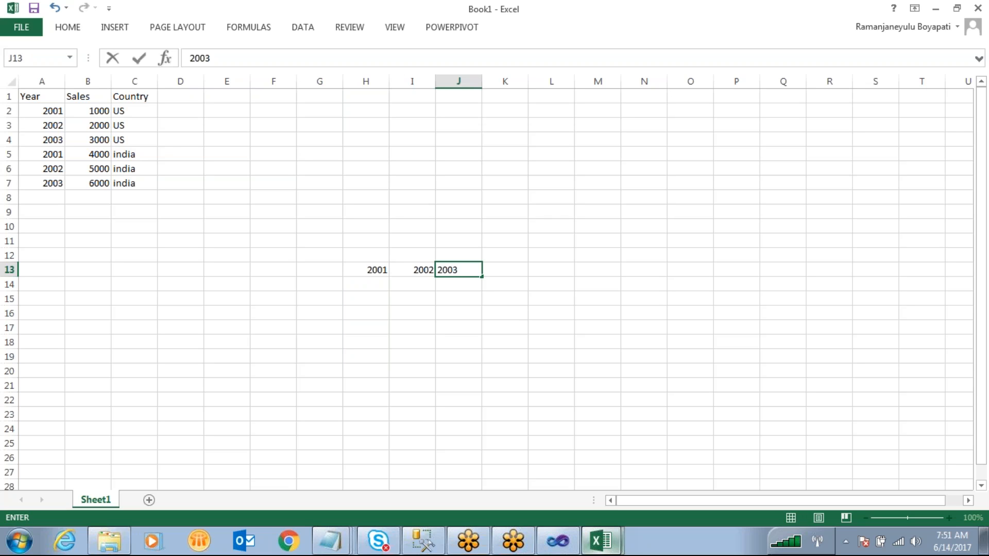
pyautogui.press('Down')
pyautogui.press('Left')
pyautogui.press('Left')
pyautogui.press('Left')
pyautogui.moveTo(455, 272); pyautogui.dragTo(378, 270)
pyautogui.moveTo(40, 96); pyautogui.dragTo(42, 185)
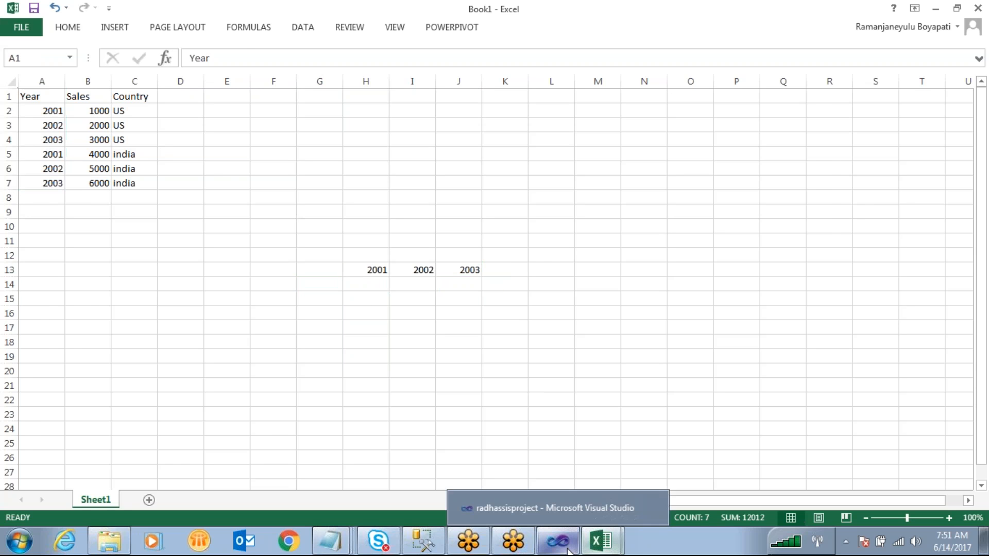
# Switch to Visual Studio, open the Pivot transformation's settings and set the Pivot Key to Year
pyautogui.click(558, 540)
pyautogui.doubleClick(369, 331)
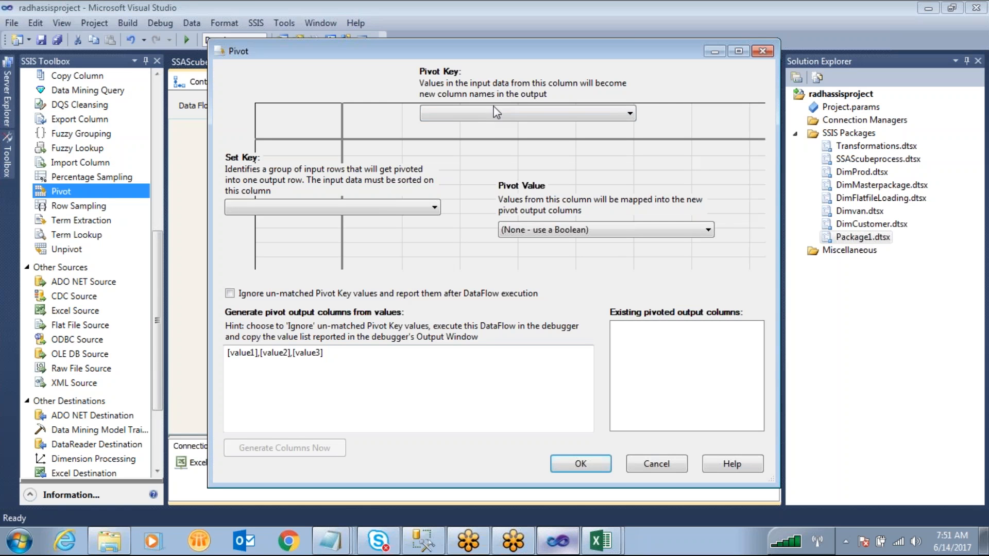
pyautogui.click(494, 112)
pyautogui.click(433, 129)
pyautogui.click(668, 53)
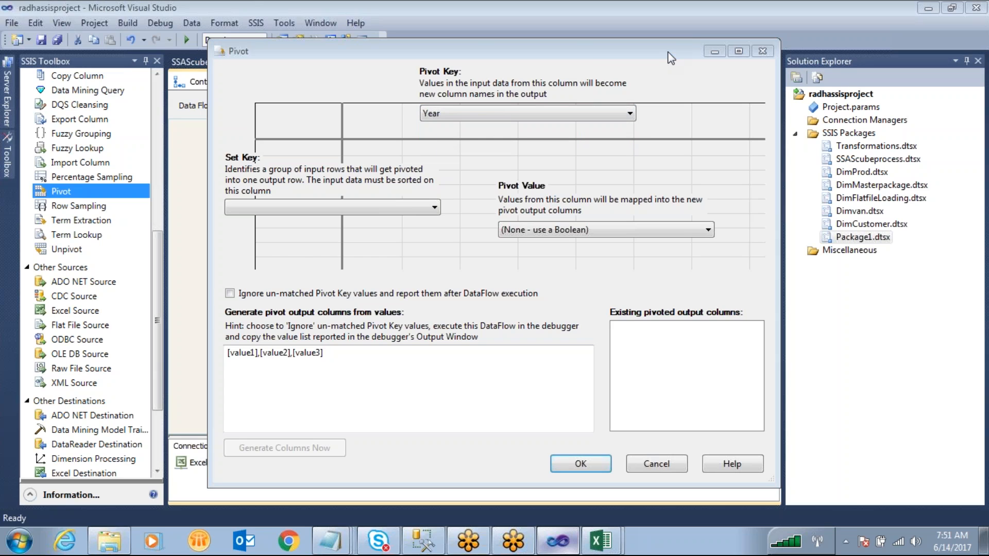
pyautogui.moveTo(408, 75)
pyautogui.mouseDown()
pyautogui.moveTo(430, 105)
pyautogui.moveTo(609, 99)
pyautogui.moveTo(588, 72)
pyautogui.moveTo(569, 71)
pyautogui.mouseUp()
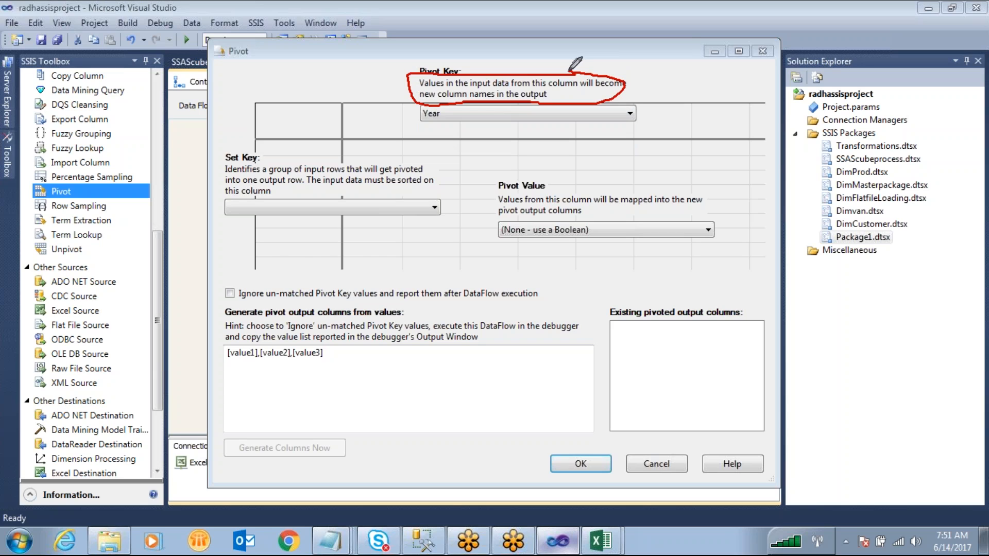
pyautogui.moveTo(446, 112); pyautogui.dragTo(490, 82)
pyautogui.moveTo(243, 144)
pyautogui.mouseDown()
pyautogui.moveTo(248, 164)
pyautogui.moveTo(246, 141)
pyautogui.mouseUp()
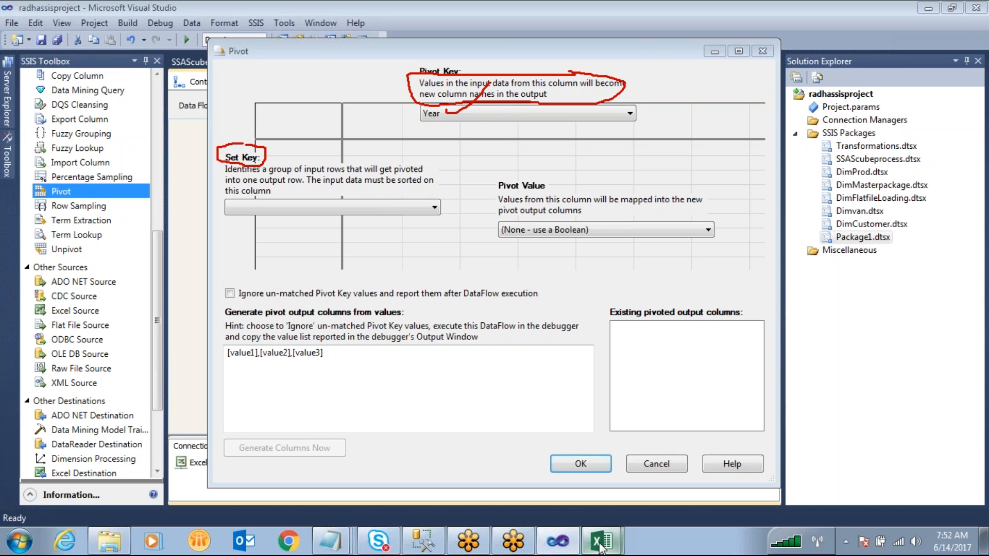
# Switch to Book1 in Excel, enter us in G14 and india in G15 as row labels, and review the Country column
pyautogui.moveTo(602, 547)
pyautogui.click(626, 511)
pyautogui.click(135, 240)
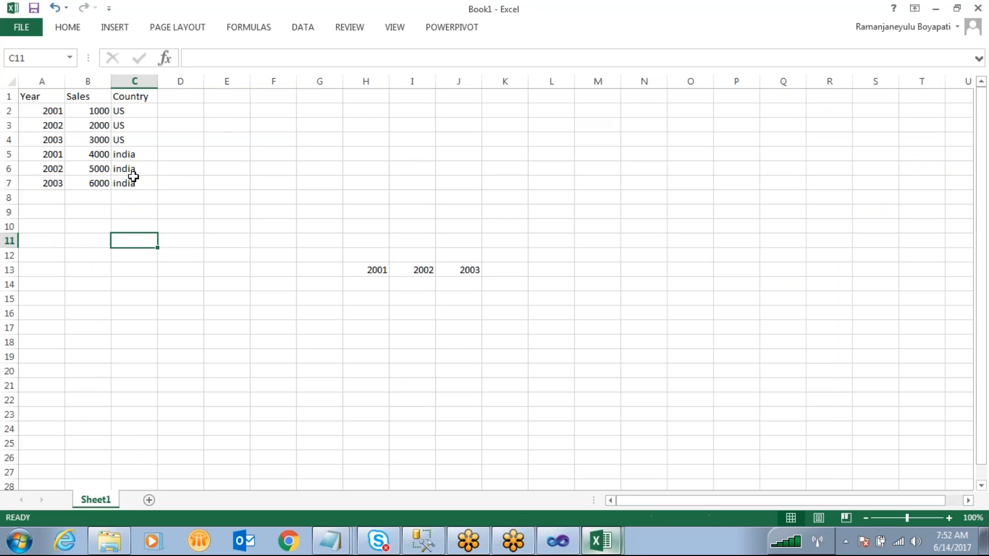
pyautogui.moveTo(124, 111); pyautogui.dragTo(132, 183)
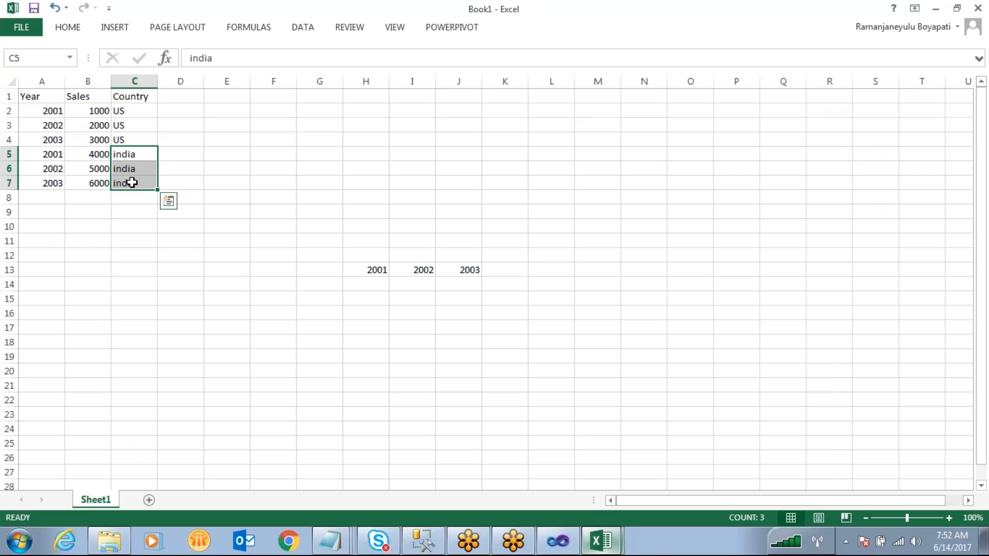
pyautogui.click(329, 288)
pyautogui.write('us')
pyautogui.press('Return')
pyautogui.write('india')
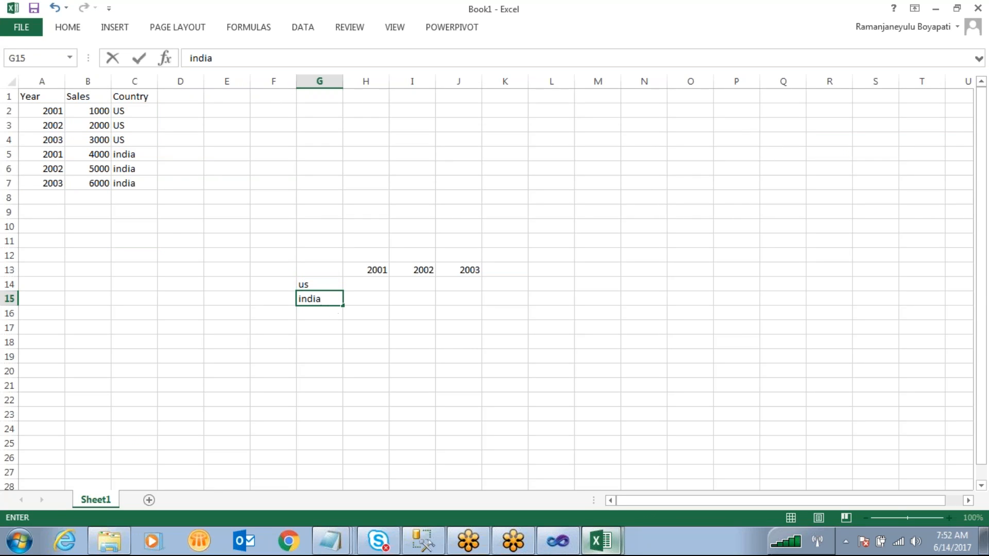
pyautogui.click(319, 386)
pyautogui.moveTo(132, 102); pyautogui.dragTo(133, 183)
pyautogui.moveTo(603, 541)
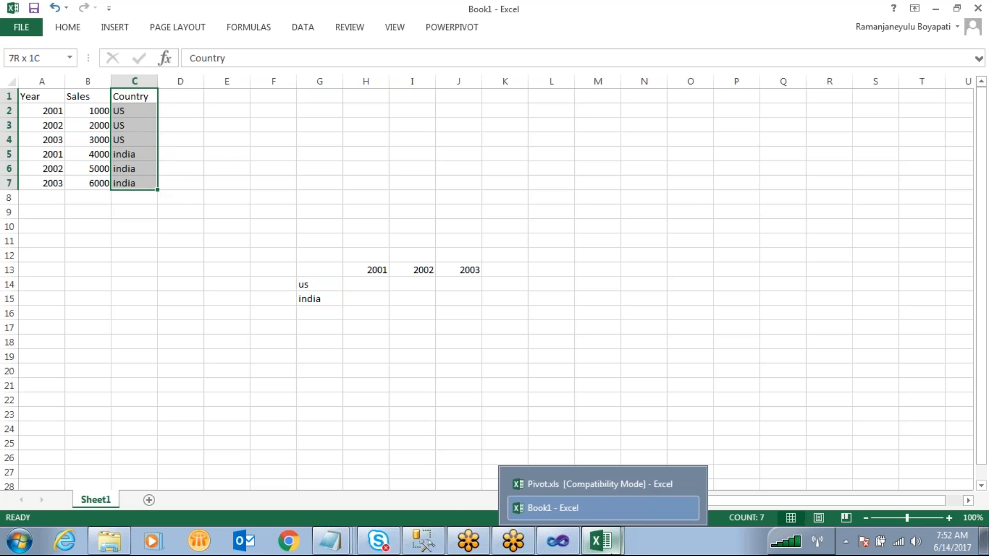
# Return to Visual Studio and set the Pivot transformation's Set Key to Country
pyautogui.click(558, 541)
pyautogui.click(373, 202)
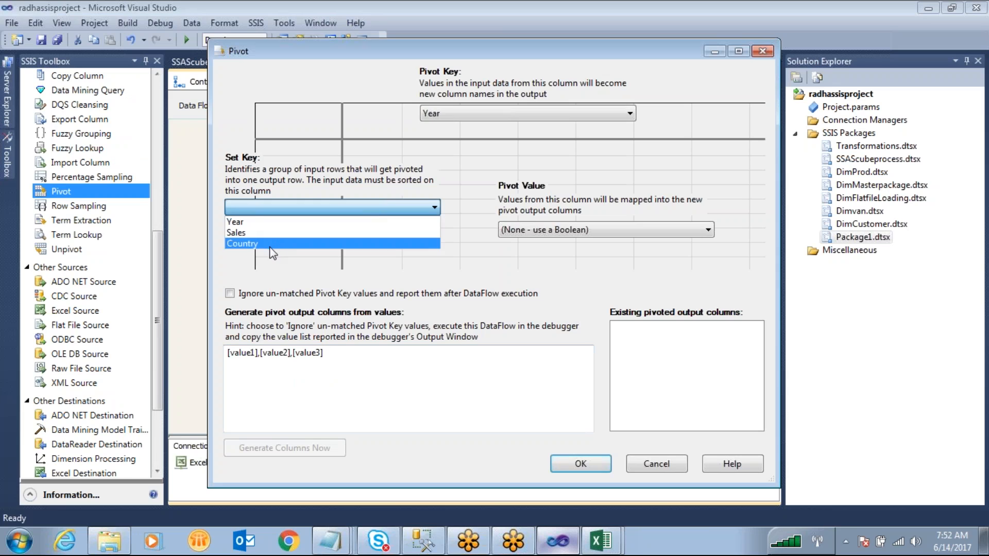
pyautogui.click(271, 244)
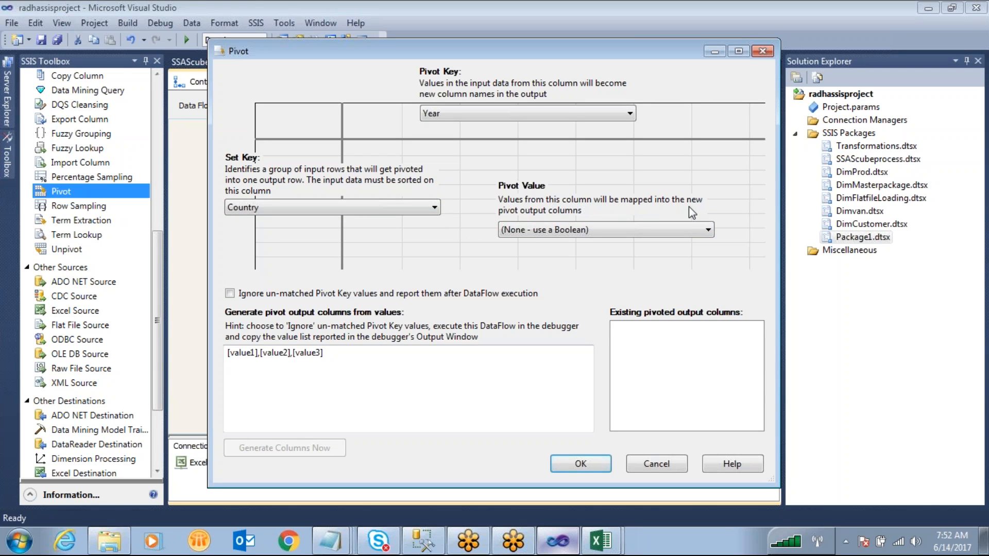
# Check the Sales values and sample year headings in Book1 in Excel, return to Visual Studio and set the Pivot Value to Sales
pyautogui.moveTo(592, 526)
pyautogui.click(572, 450)
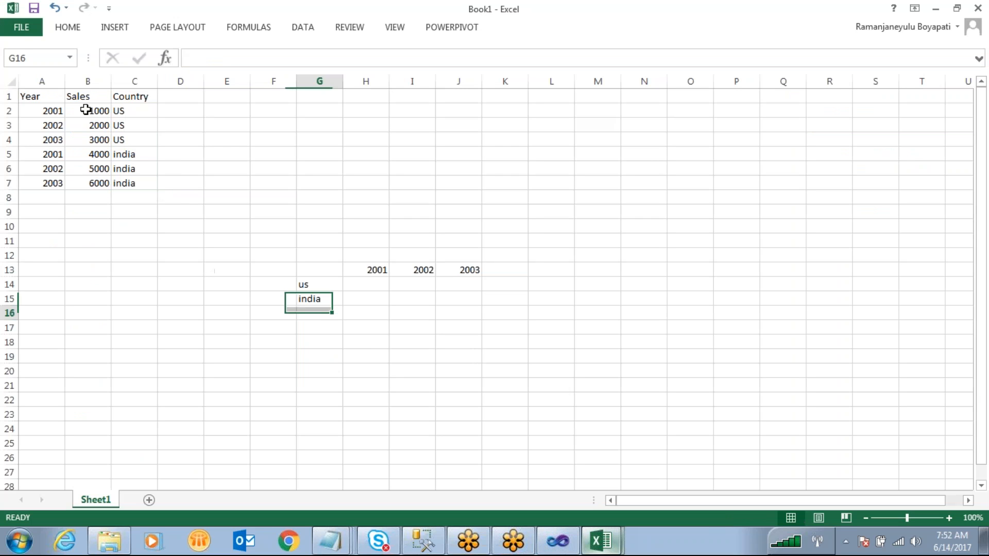
pyautogui.moveTo(89, 110); pyautogui.dragTo(93, 183)
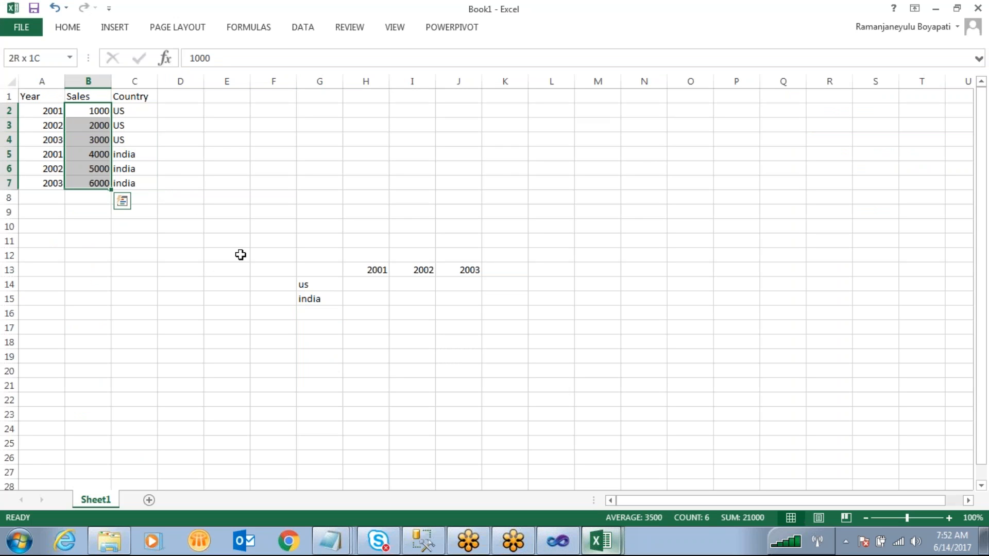
pyautogui.moveTo(378, 272); pyautogui.dragTo(457, 276)
pyautogui.moveTo(558, 541)
pyautogui.click(545, 505)
pyautogui.click(569, 230)
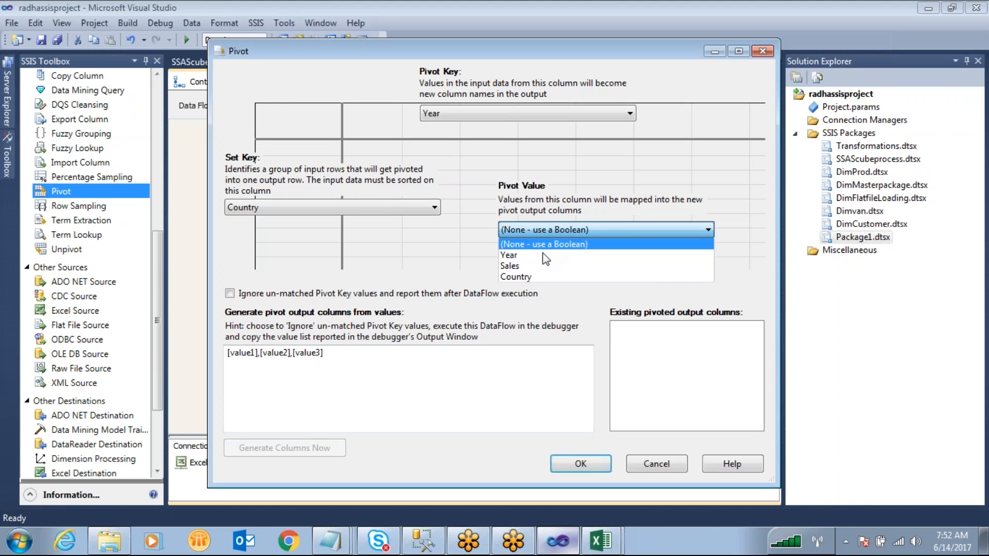
pyautogui.click(521, 266)
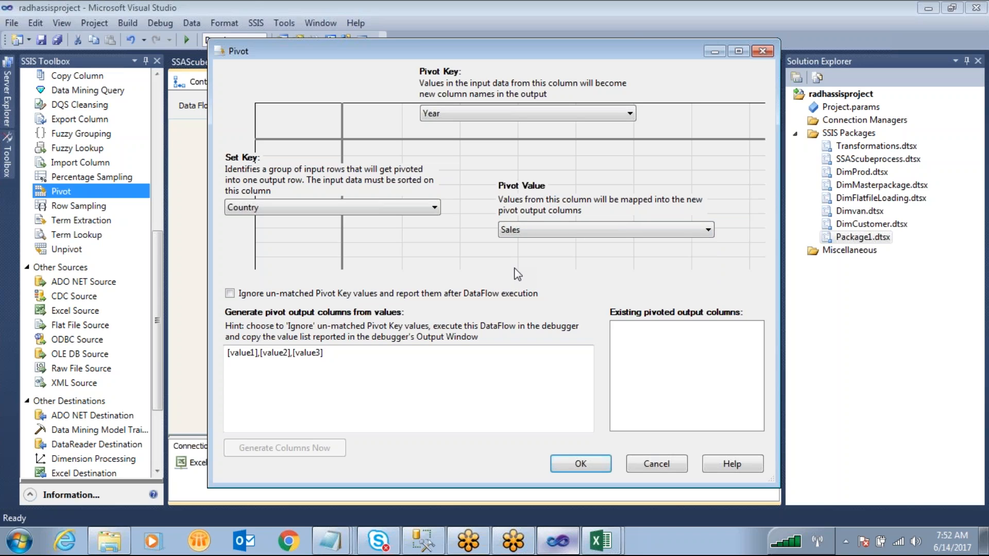
# Replace the placeholder values for generating pivot output columns with [2001],[2002],[2003]
pyautogui.click(255, 352)
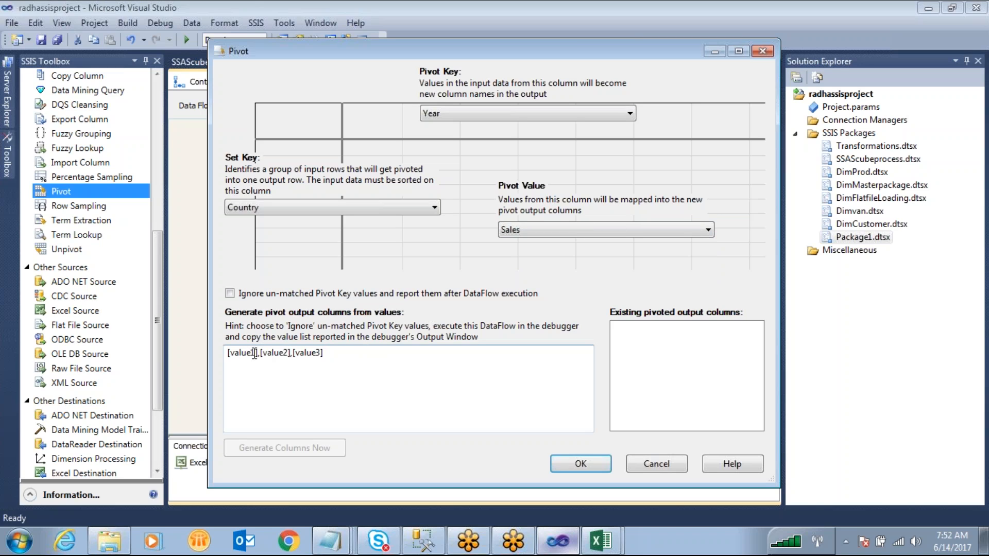
pyautogui.press('BackSpace')
pyautogui.press('BackSpace')
pyautogui.press('BackSpace')
pyautogui.press('BackSpace')
pyautogui.press('BackSpace')
pyautogui.press('BackSpace')
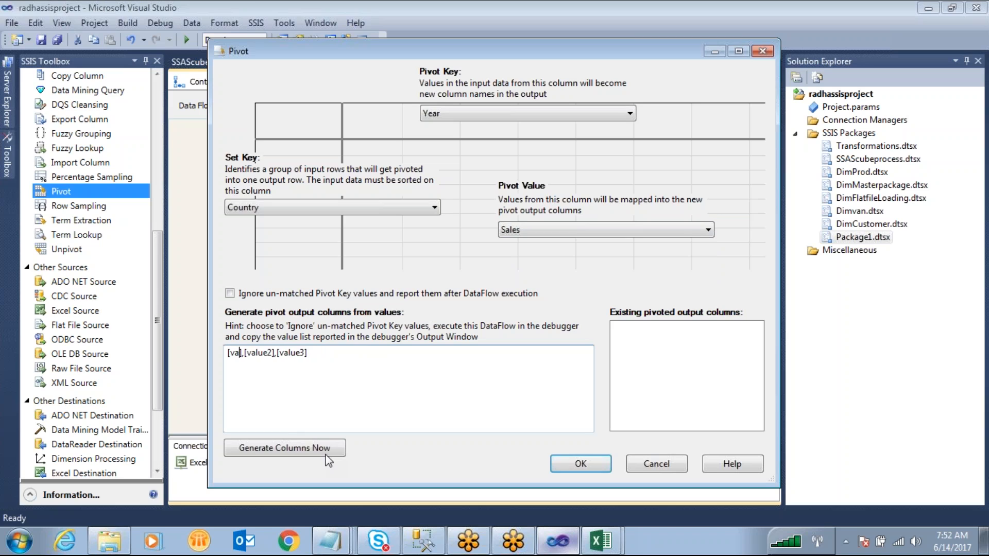
pyautogui.write('2001')
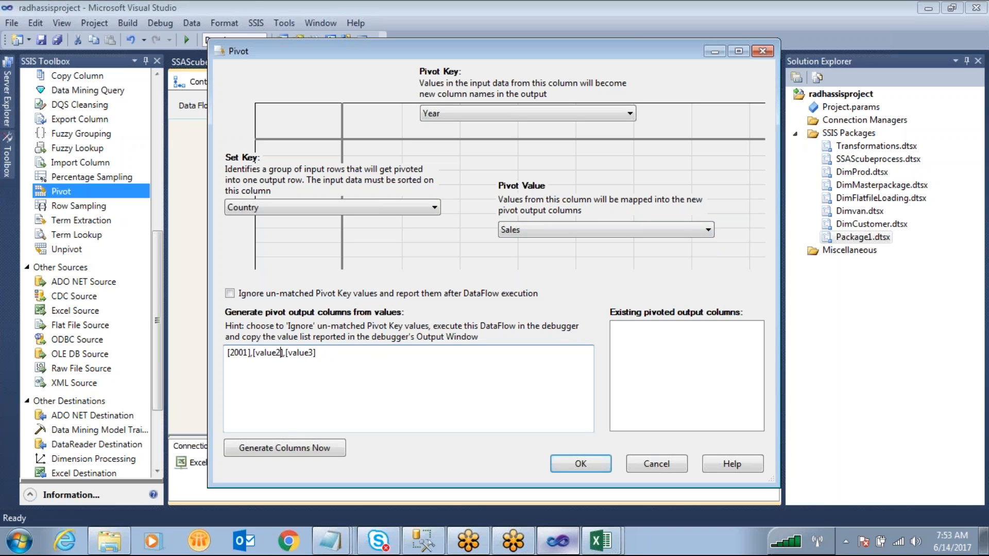
pyautogui.press('BackSpace')
pyautogui.press('BackSpace')
pyautogui.press('BackSpace')
pyautogui.press('BackSpace')
pyautogui.press('BackSpace')
pyautogui.press('BackSpace')
pyautogui.write('2002')
# Generate the pivot output columns, review the existing pivoted output columns and accept the Pivot settings
pyautogui.click(295, 452)
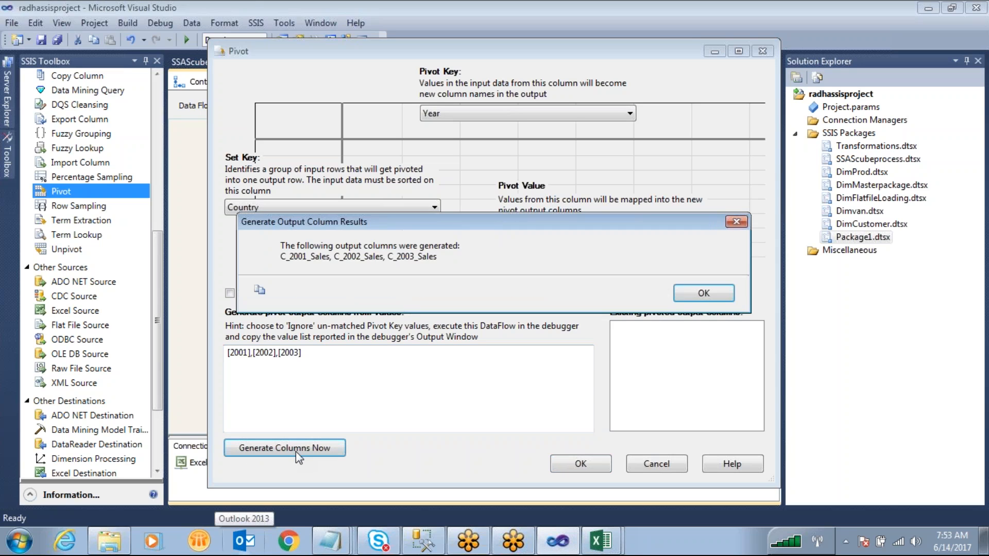
pyautogui.click(699, 295)
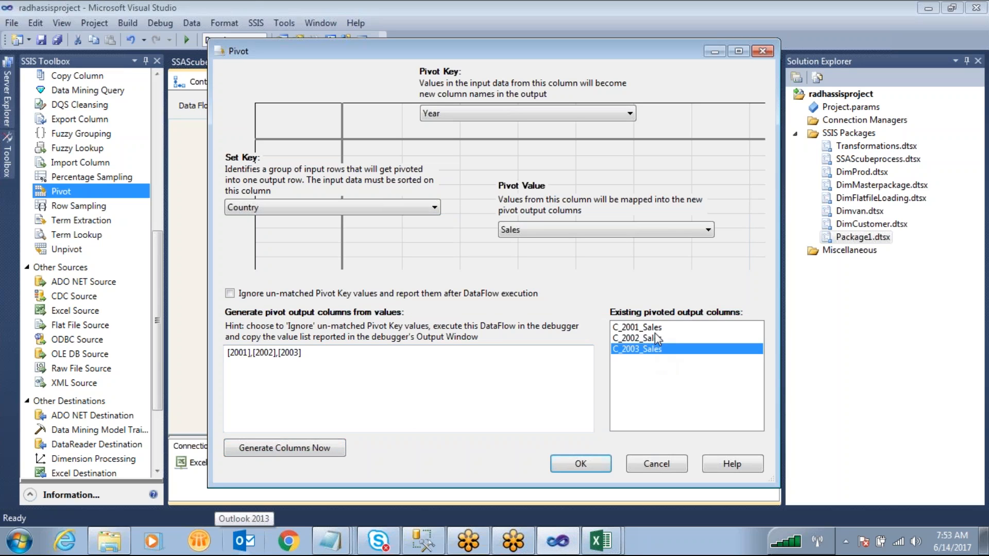
pyautogui.click(652, 340)
pyautogui.click(650, 338)
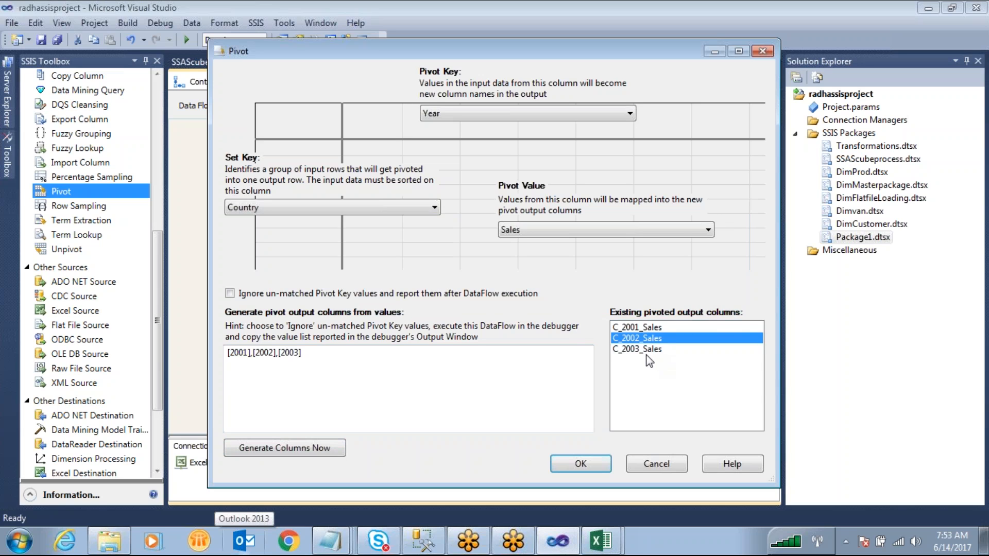
pyautogui.click(644, 348)
pyautogui.click(596, 458)
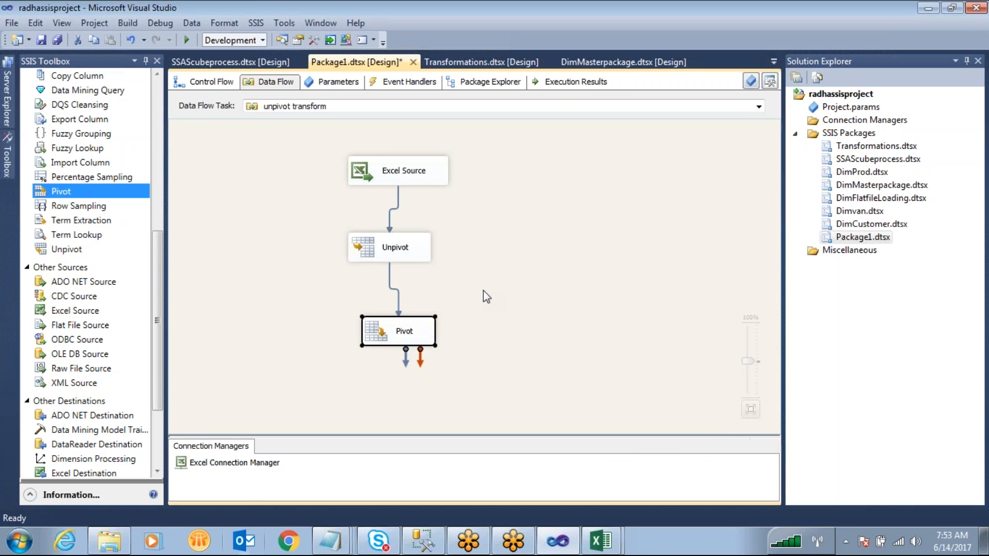
# Add a Multicast transformation below Pivot in the data flow and connect Pivot's default output to it
pyautogui.click(93, 181)
pyautogui.scroll(8, 95, 185)
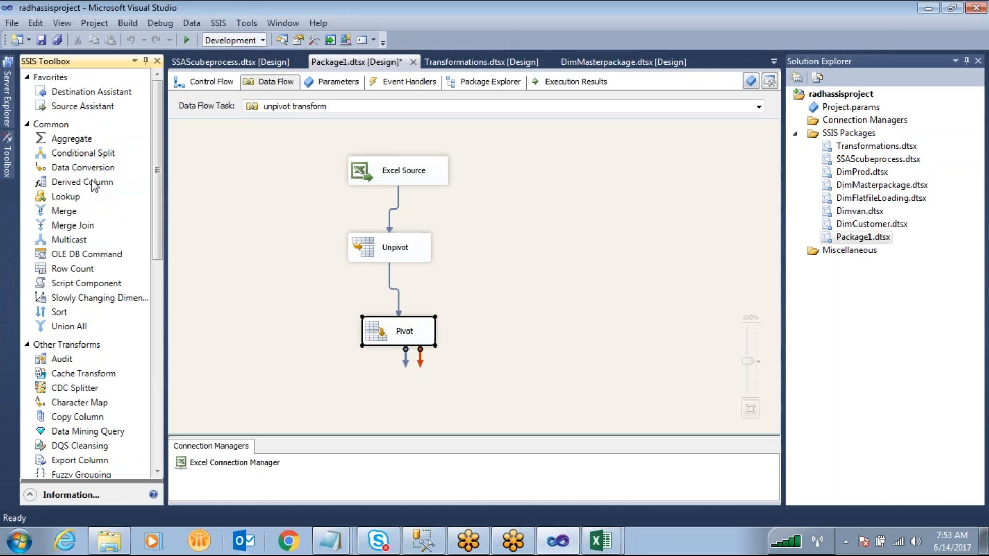
pyautogui.moveTo(82, 241); pyautogui.dragTo(361, 391)
pyautogui.click(398, 314)
pyautogui.moveTo(400, 335); pyautogui.dragTo(407, 393)
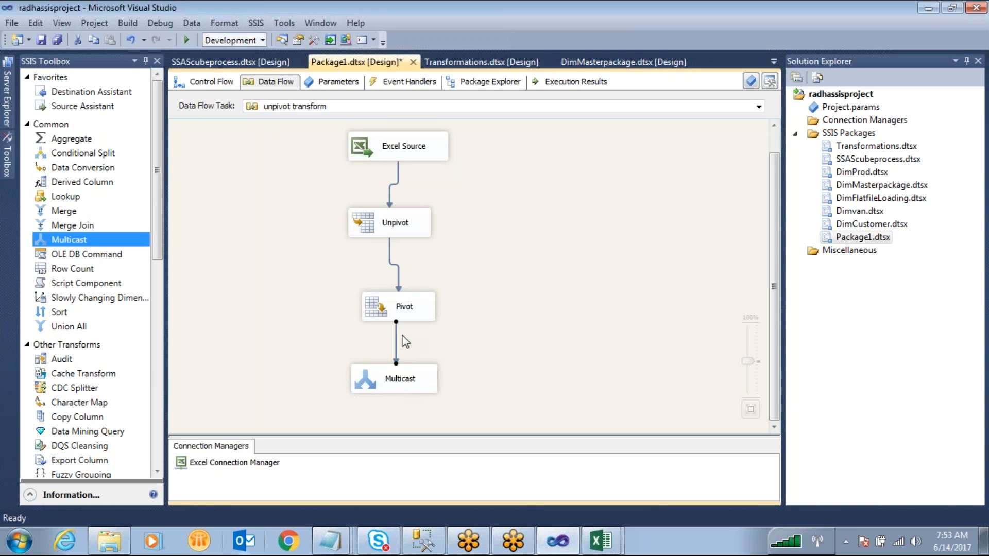
# Enable a data viewer on the path between Pivot and Multicast
pyautogui.doubleClick(396, 342)
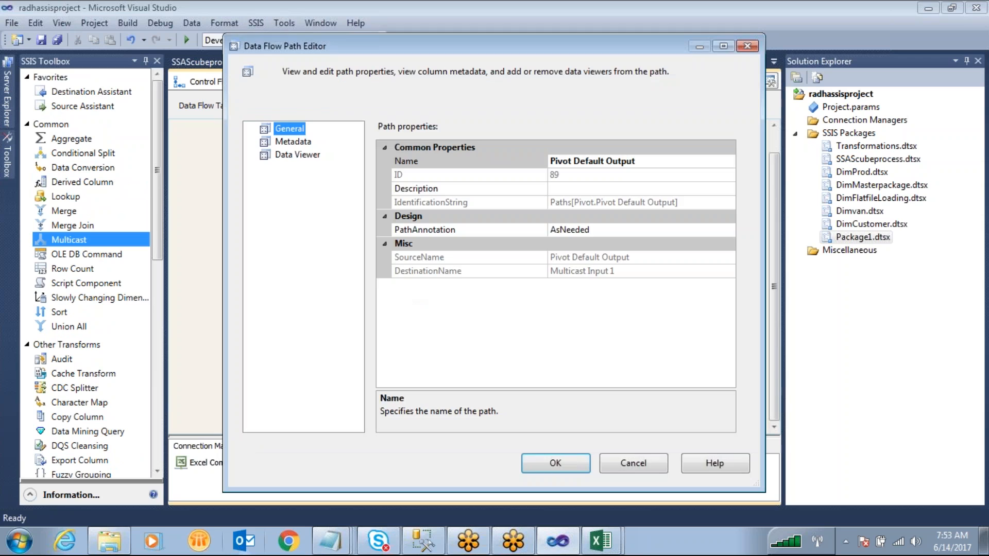
pyautogui.click(309, 155)
pyautogui.click(377, 129)
pyautogui.press('Return')
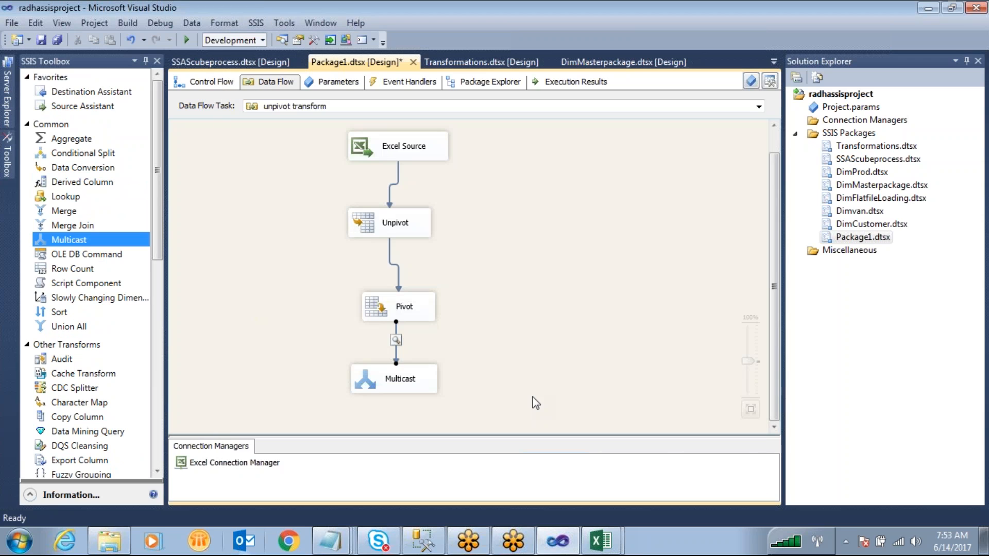
# Enable a data viewer displaying Year, Sales and Country on the path between Unpivot and Pivot
pyautogui.doubleClick(389, 257)
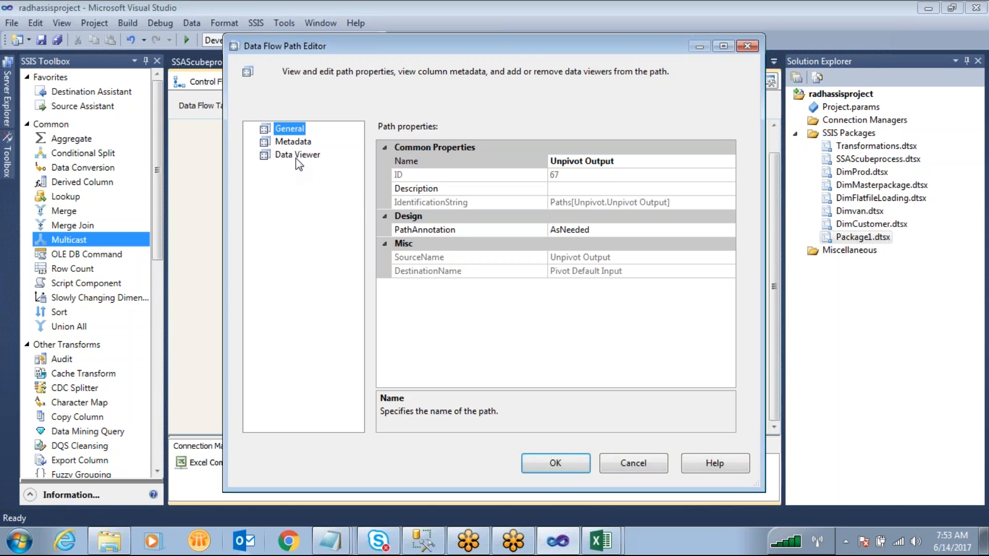
pyautogui.click(297, 155)
pyautogui.click(377, 129)
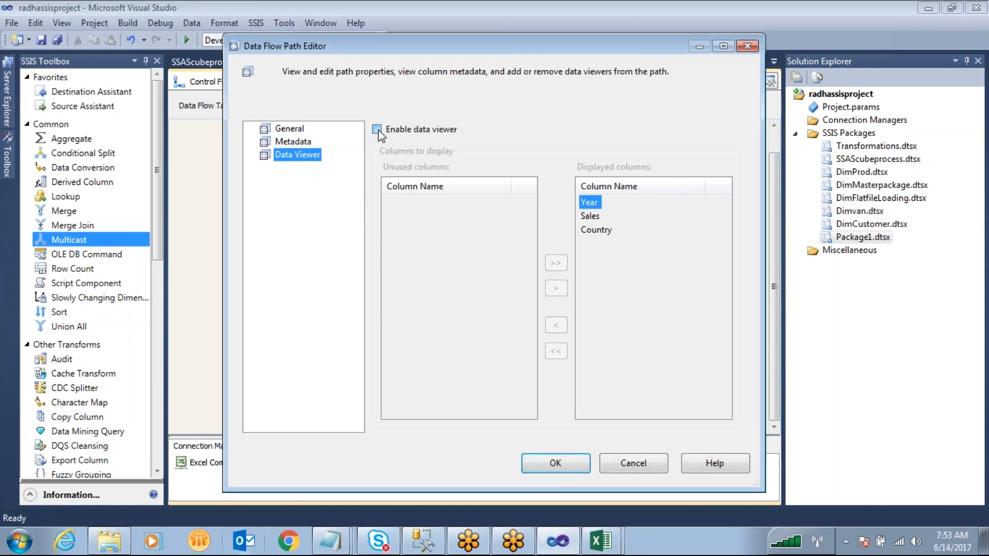
pyautogui.click(572, 473)
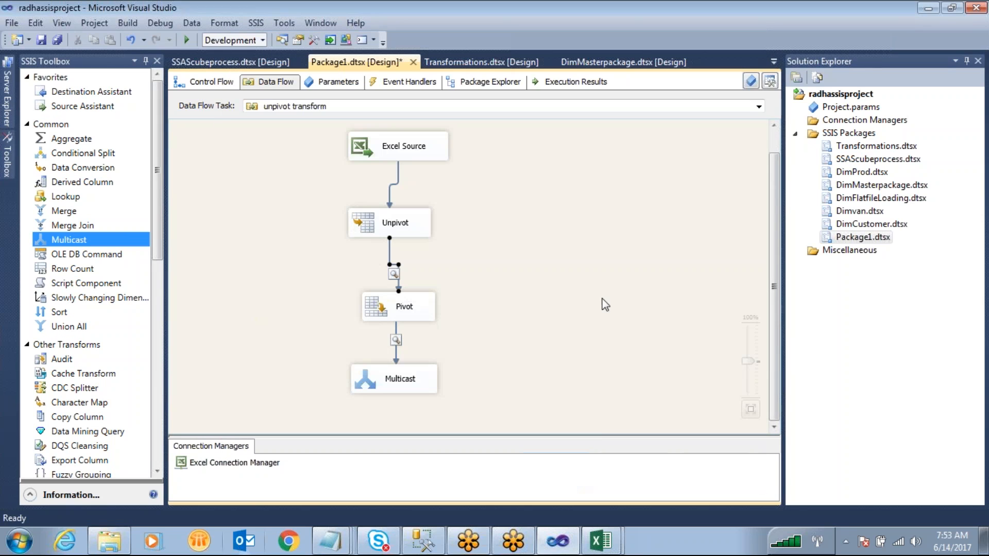
# Save Package1.dtsx, run it in debug mode and place the unpivot output data viewer beside the data flow for inspection
pyautogui.click(877, 240)
pyautogui.hotkey('ctrl', 's')
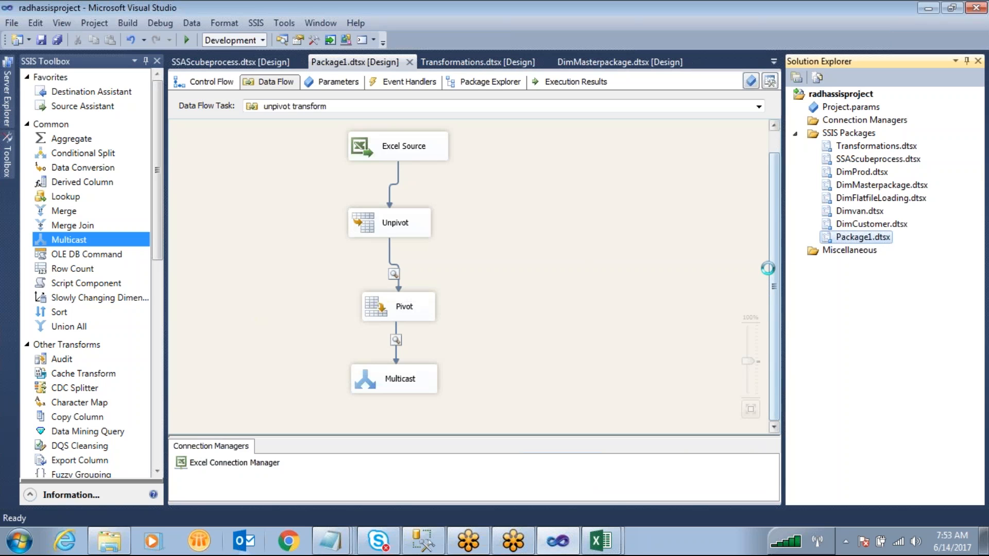
pyautogui.press('F5')
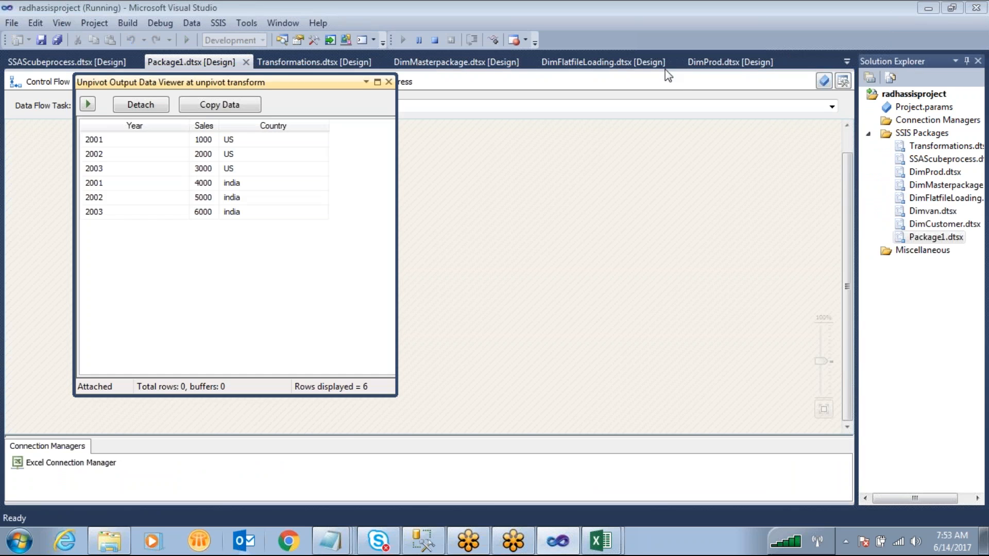
pyautogui.moveTo(289, 83); pyautogui.dragTo(717, 111)
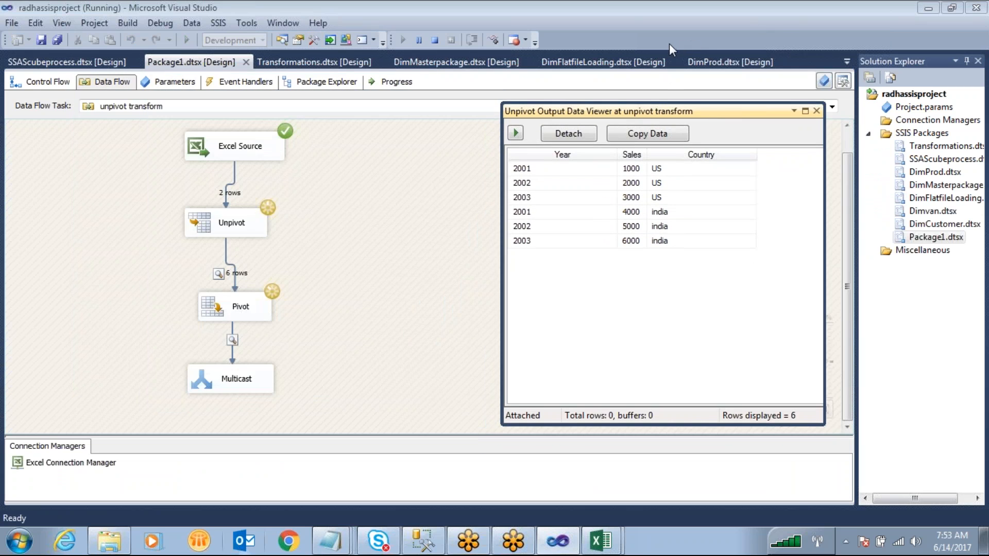
pyautogui.moveTo(264, 196)
pyautogui.mouseDown()
pyautogui.moveTo(179, 218)
pyautogui.moveTo(278, 207)
pyautogui.moveTo(241, 194)
pyautogui.moveTo(526, 205)
pyautogui.mouseUp()
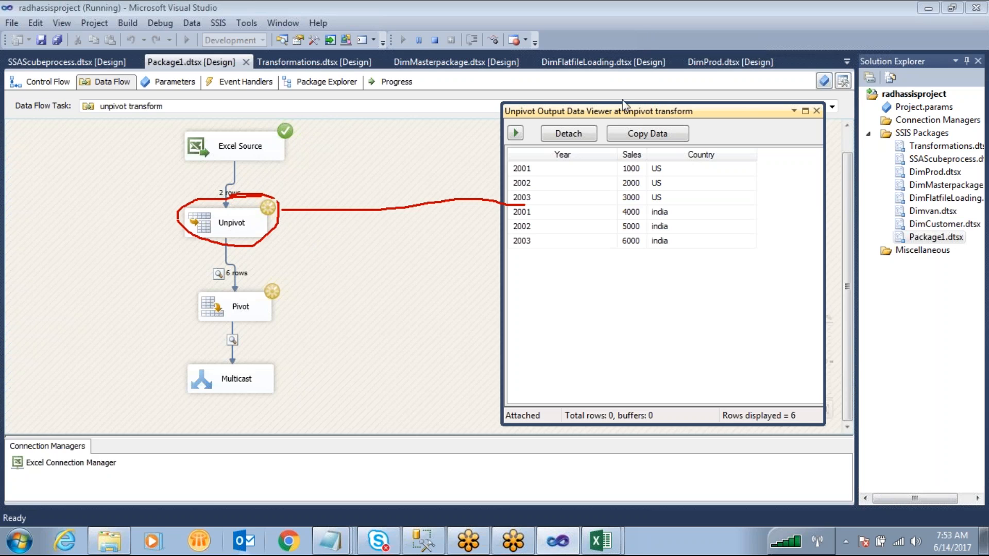
# Continue the paused data flow and compare the pivot output rows with the unpivot output rows in the two data viewers
pyautogui.click(515, 133)
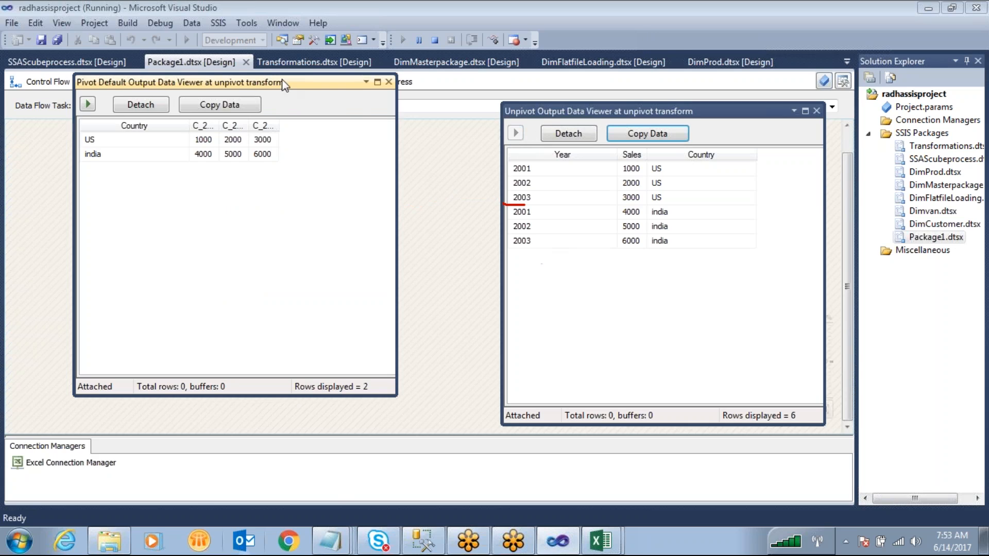
pyautogui.moveTo(281, 85); pyautogui.dragTo(747, 308)
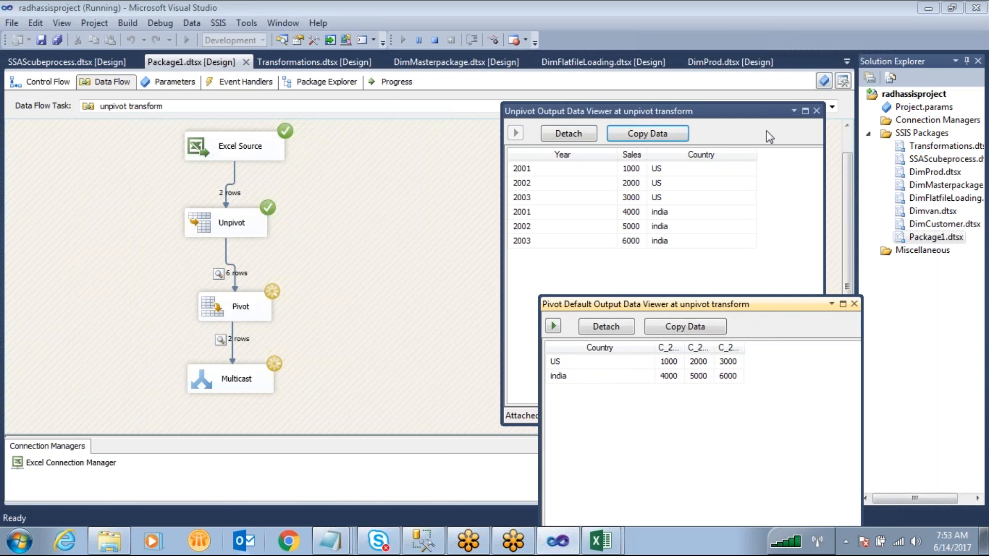
pyautogui.moveTo(270, 216)
pyautogui.mouseDown()
pyautogui.moveTo(390, 211)
pyautogui.moveTo(496, 191)
pyautogui.moveTo(493, 233)
pyautogui.mouseUp()
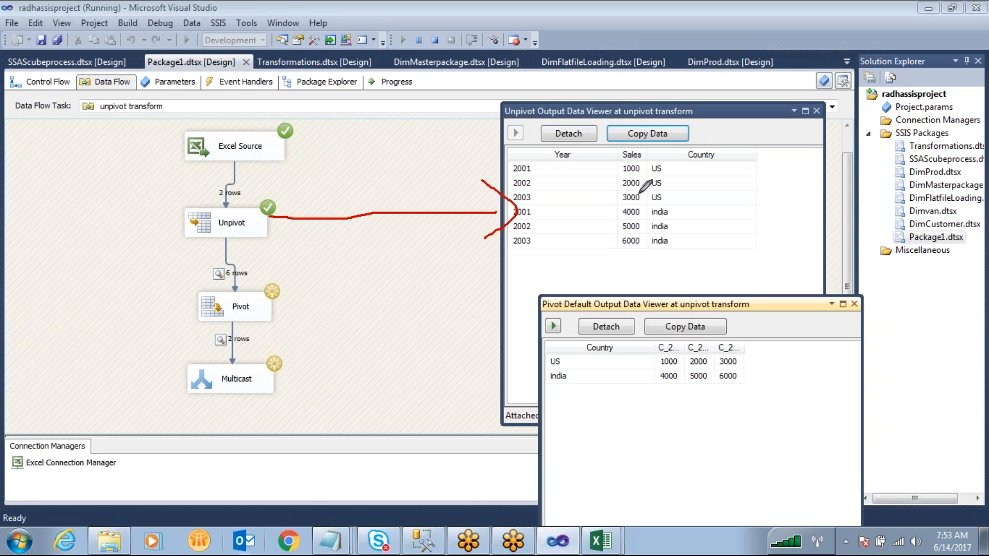
pyautogui.moveTo(553, 156); pyautogui.dragTo(589, 125)
pyautogui.moveTo(630, 150); pyautogui.dragTo(702, 109)
pyautogui.moveTo(692, 141); pyautogui.dragTo(725, 126)
pyautogui.moveTo(638, 144)
pyautogui.mouseDown()
pyautogui.moveTo(492, 199)
pyautogui.moveTo(636, 274)
pyautogui.moveTo(642, 148)
pyautogui.mouseUp()
pyautogui.moveTo(263, 285)
pyautogui.mouseDown()
pyautogui.moveTo(193, 326)
pyautogui.moveTo(272, 308)
pyautogui.moveTo(509, 378)
pyautogui.moveTo(526, 386)
pyautogui.moveTo(501, 419)
pyautogui.mouseUp()
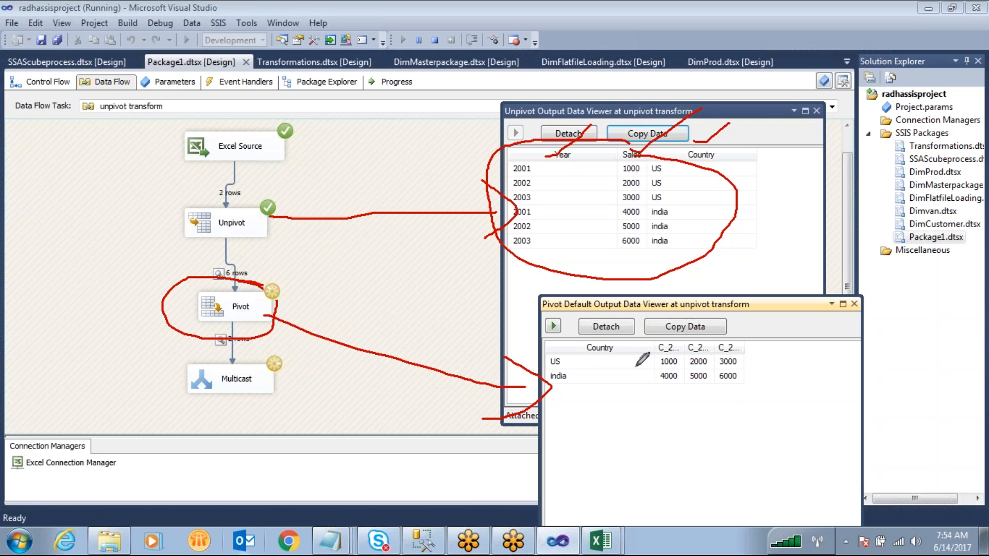
pyautogui.moveTo(565, 358)
pyautogui.mouseDown()
pyautogui.moveTo(593, 347)
pyautogui.moveTo(597, 367)
pyautogui.mouseUp()
pyautogui.moveTo(668, 349)
pyautogui.mouseDown()
pyautogui.moveTo(691, 323)
pyautogui.moveTo(740, 336)
pyautogui.mouseUp()
pyautogui.moveTo(742, 350)
pyautogui.mouseDown()
pyautogui.moveTo(650, 396)
pyautogui.moveTo(764, 344)
pyautogui.mouseUp()
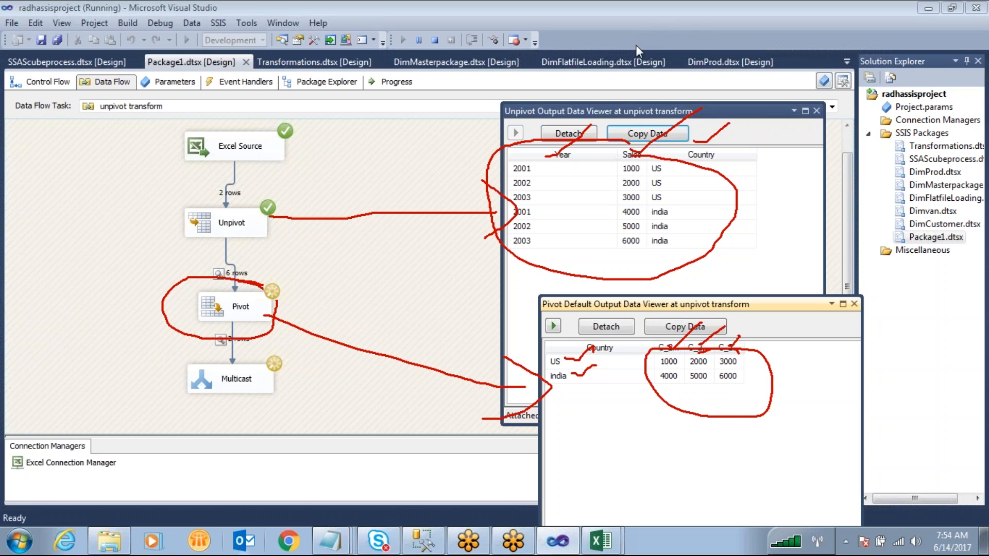
# Close both data viewers, stop debugging and return to the package's control flow
pyautogui.click(854, 304)
pyautogui.click(815, 111)
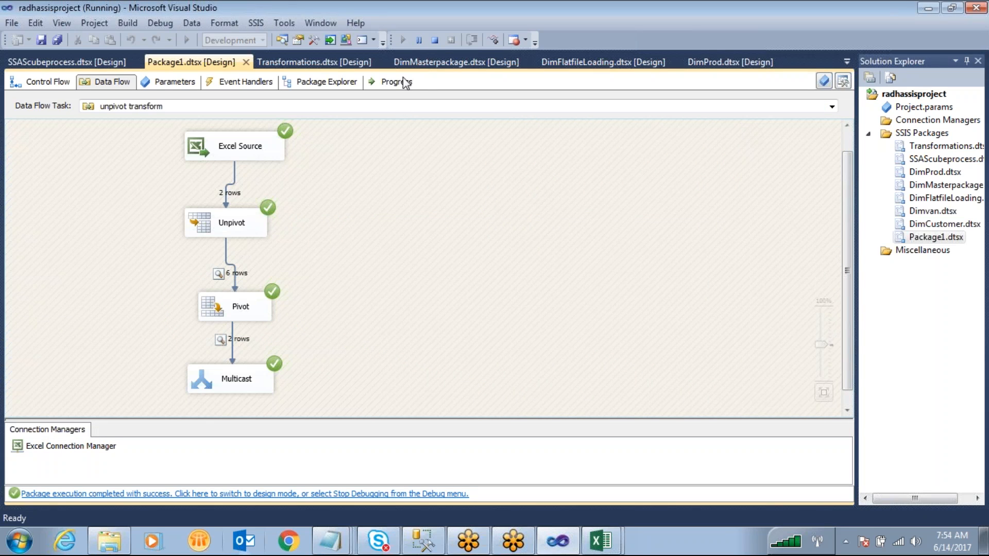
pyautogui.click(435, 42)
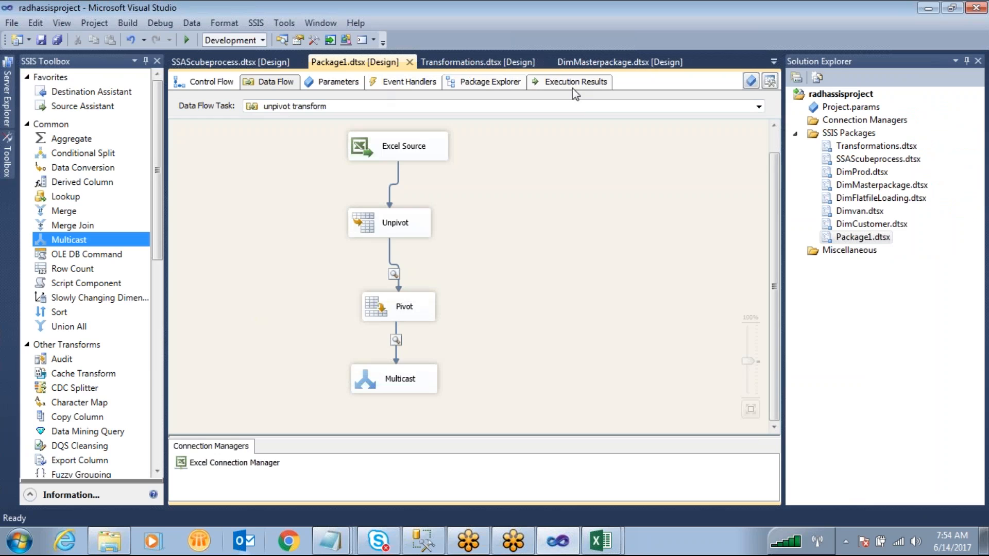
pyautogui.click(206, 81)
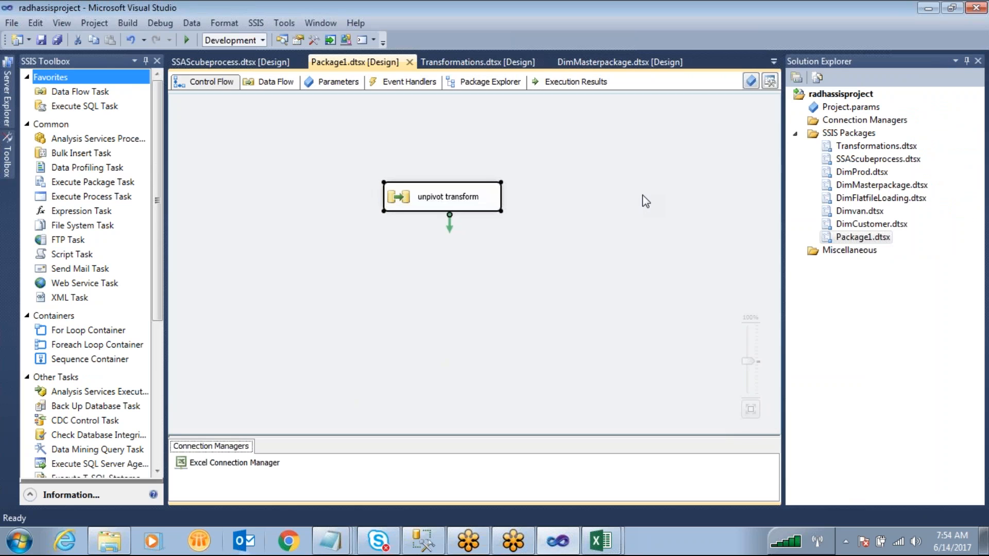
# Check the Fuzzy Grouping and Fuzzy Lookup entries in the Notepad task list, then minimize it
pyautogui.moveTo(330, 541)
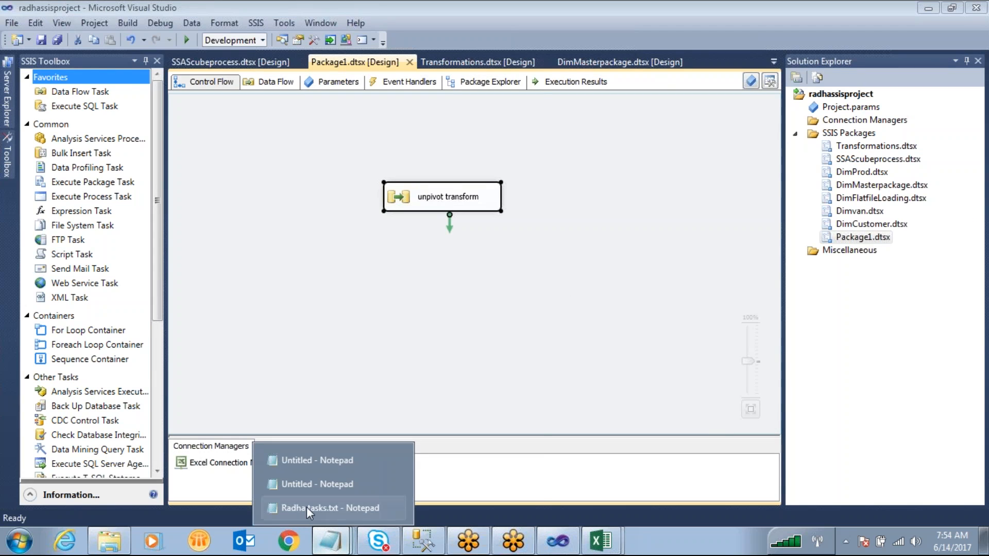
pyautogui.click(453, 448)
pyautogui.click(277, 380)
pyautogui.scroll(-3, 280, 325)
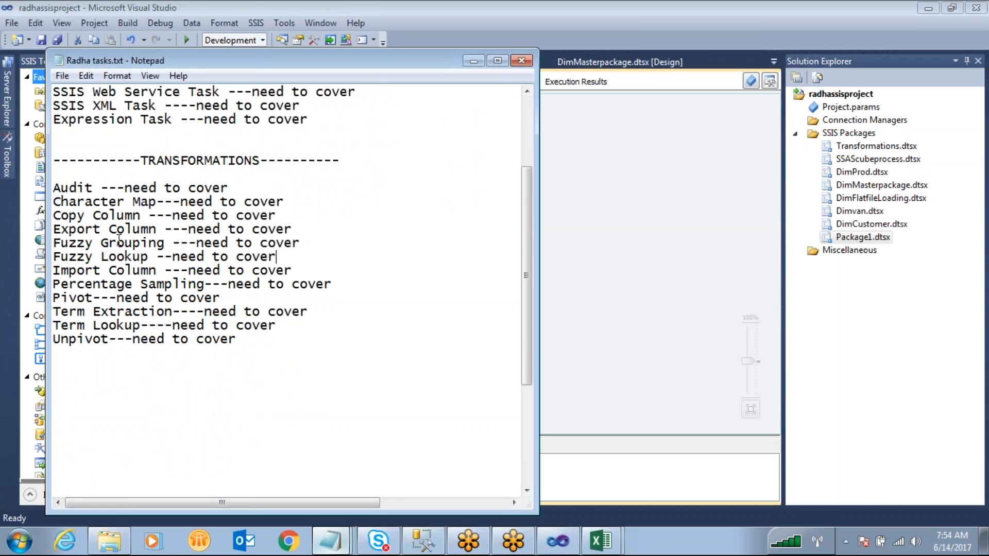
pyautogui.moveTo(171, 243); pyautogui.dragTo(61, 243)
pyautogui.click(153, 257)
pyautogui.click(474, 63)
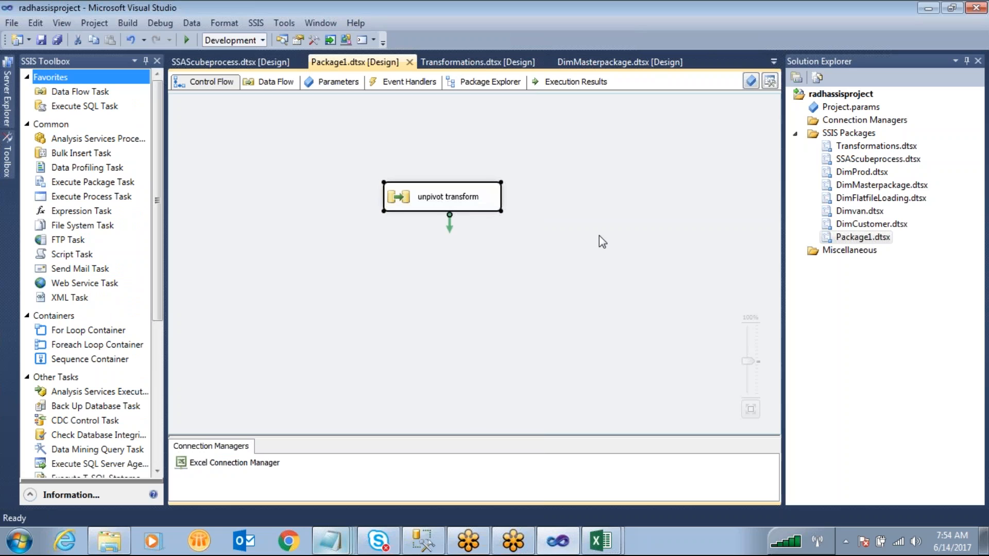
# Move the unpivot transform task up and to the left on the control flow canvas
pyautogui.moveTo(459, 207); pyautogui.dragTo(352, 181)
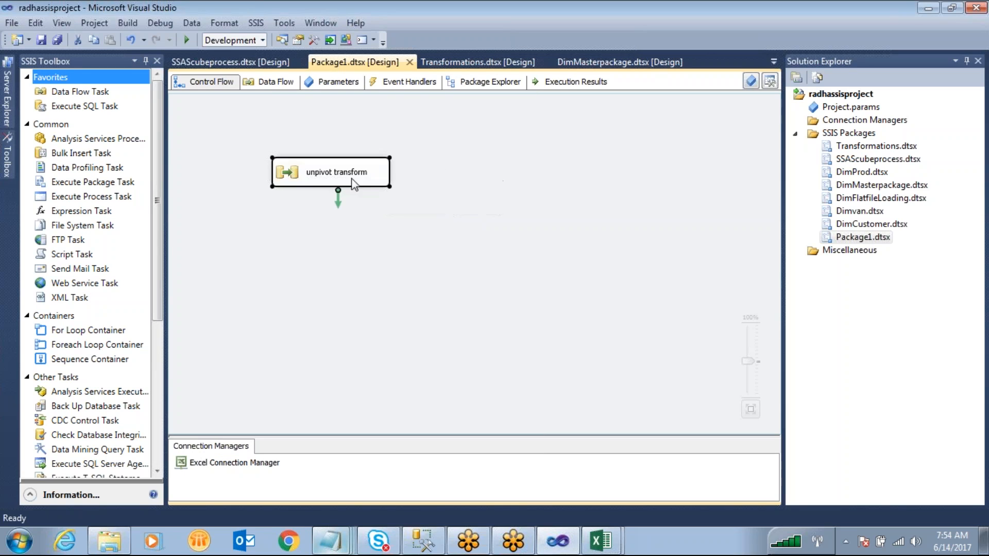
pyautogui.click(663, 47)
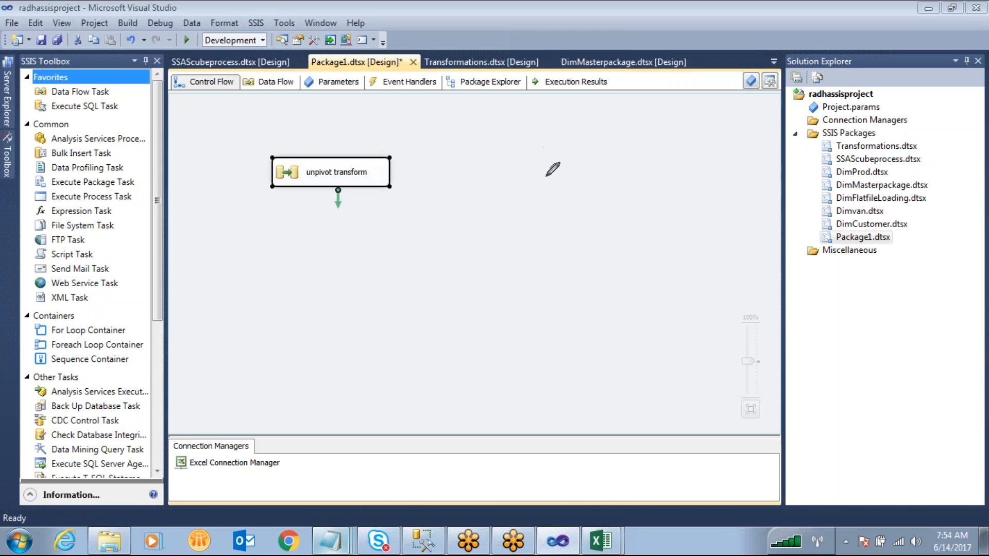
pyautogui.moveTo(506, 118)
pyautogui.mouseDown()
pyautogui.moveTo(527, 295)
pyautogui.moveTo(650, 154)
pyautogui.moveTo(543, 113)
pyautogui.moveTo(497, 122)
pyautogui.mouseUp()
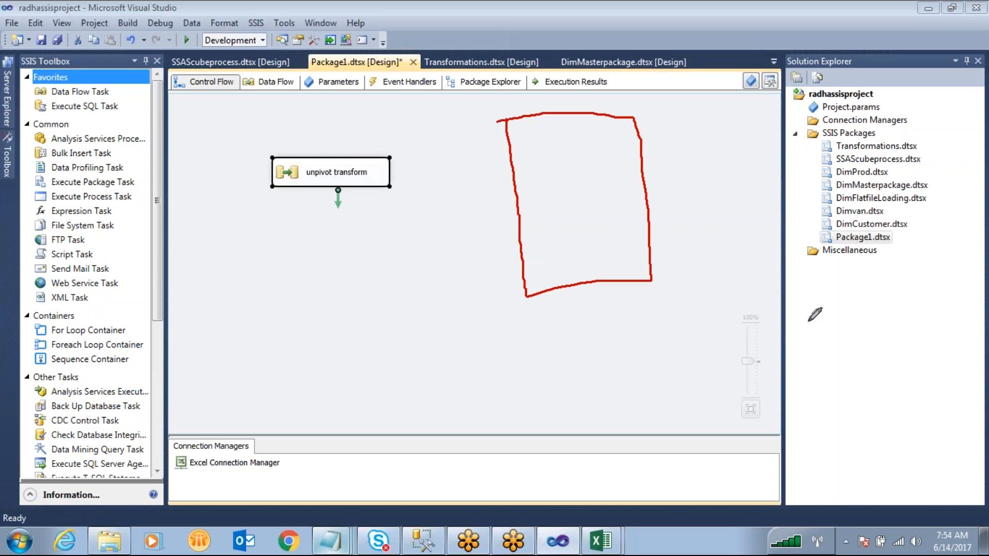
pyautogui.moveTo(788, 178)
pyautogui.mouseDown()
pyautogui.moveTo(824, 344)
pyautogui.moveTo(907, 183)
pyautogui.moveTo(815, 178)
pyautogui.mouseUp()
pyautogui.moveTo(638, 151); pyautogui.dragTo(666, 152)
pyautogui.moveTo(722, 180); pyautogui.dragTo(801, 211)
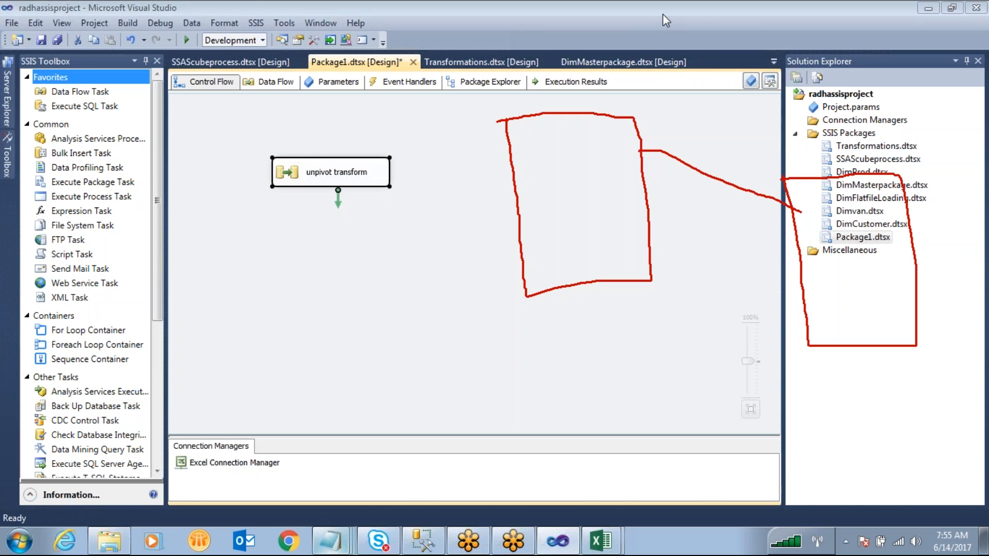
pyautogui.moveTo(692, 120)
pyautogui.mouseDown()
pyautogui.moveTo(695, 152)
pyautogui.moveTo(731, 135)
pyautogui.moveTo(710, 132)
pyautogui.moveTo(783, 143)
pyautogui.moveTo(772, 142)
pyautogui.moveTo(791, 153)
pyautogui.mouseUp()
pyautogui.moveTo(626, 283); pyautogui.dragTo(451, 507)
pyautogui.moveTo(634, 281)
pyautogui.mouseDown()
pyautogui.moveTo(635, 314)
pyautogui.moveTo(844, 432)
pyautogui.moveTo(851, 478)
pyautogui.mouseUp()
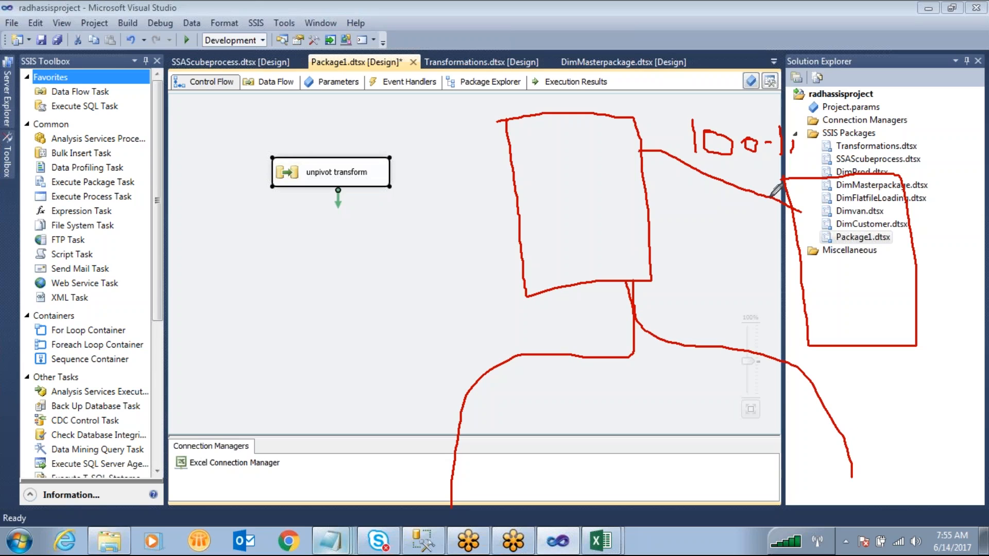
pyautogui.moveTo(802, 125)
pyautogui.mouseDown()
pyautogui.moveTo(650, 135)
pyautogui.moveTo(806, 180)
pyautogui.moveTo(798, 124)
pyautogui.moveTo(763, 120)
pyautogui.mouseUp()
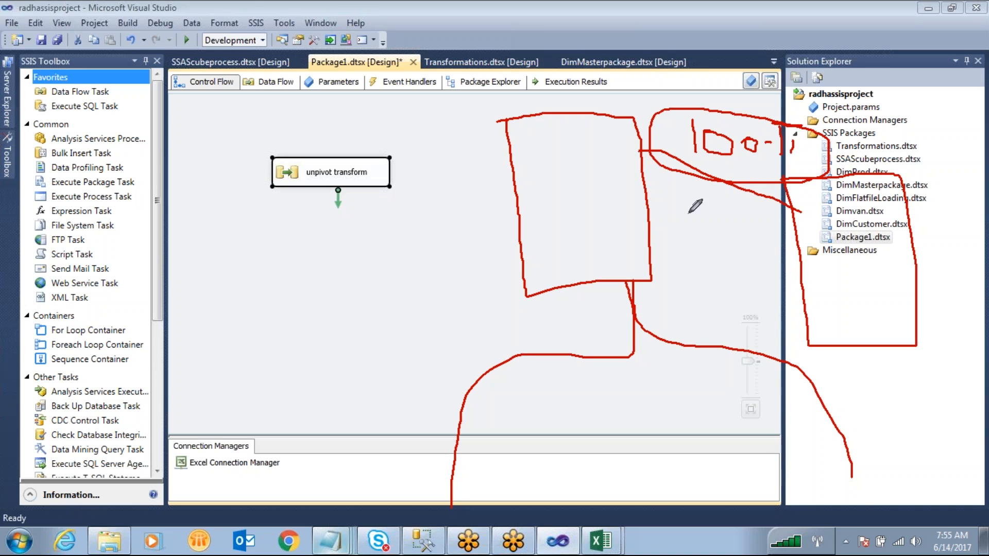
pyautogui.moveTo(680, 215)
pyautogui.mouseDown()
pyautogui.moveTo(697, 259)
pyautogui.moveTo(730, 227)
pyautogui.moveTo(729, 282)
pyautogui.moveTo(738, 255)
pyautogui.mouseUp()
pyautogui.moveTo(765, 250)
pyautogui.mouseDown()
pyautogui.moveTo(761, 279)
pyautogui.moveTo(788, 289)
pyautogui.moveTo(781, 285)
pyautogui.mouseUp()
pyautogui.moveTo(764, 264); pyautogui.dragTo(775, 276)
pyautogui.click(809, 277)
pyautogui.moveTo(828, 259); pyautogui.dragTo(704, 237)
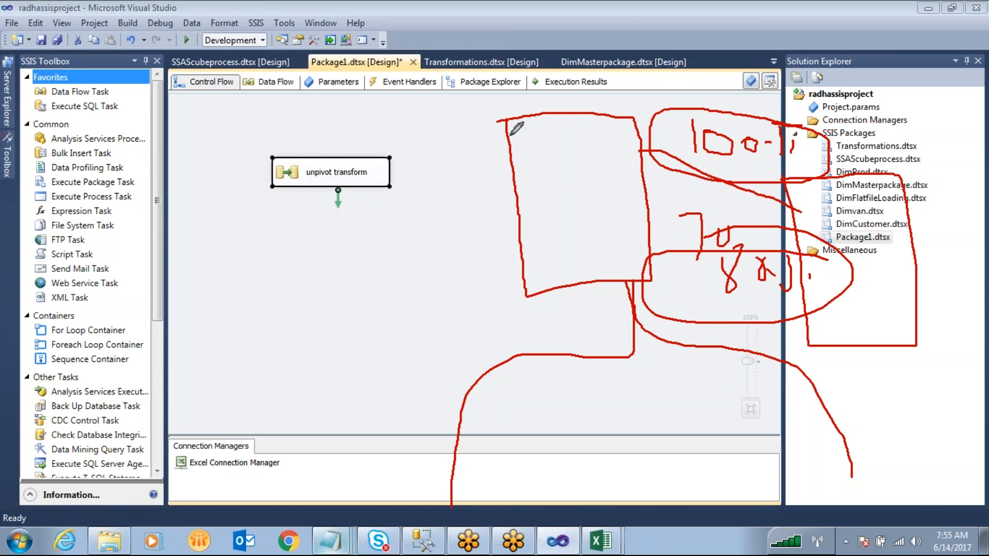
pyautogui.moveTo(525, 124)
pyautogui.mouseDown()
pyautogui.moveTo(524, 139)
pyautogui.moveTo(550, 139)
pyautogui.moveTo(524, 183)
pyautogui.moveTo(538, 164)
pyautogui.moveTo(528, 171)
pyautogui.moveTo(556, 170)
pyautogui.mouseUp()
pyautogui.moveTo(566, 134)
pyautogui.mouseDown()
pyautogui.moveTo(569, 167)
pyautogui.moveTo(617, 171)
pyautogui.mouseUp()
pyautogui.moveTo(861, 197)
pyautogui.mouseDown()
pyautogui.moveTo(864, 216)
pyautogui.moveTo(927, 206)
pyautogui.moveTo(870, 217)
pyautogui.moveTo(875, 202)
pyautogui.mouseUp()
pyautogui.moveTo(569, 155)
pyautogui.mouseDown()
pyautogui.moveTo(515, 164)
pyautogui.moveTo(591, 137)
pyautogui.moveTo(654, 173)
pyautogui.moveTo(858, 211)
pyautogui.mouseUp()
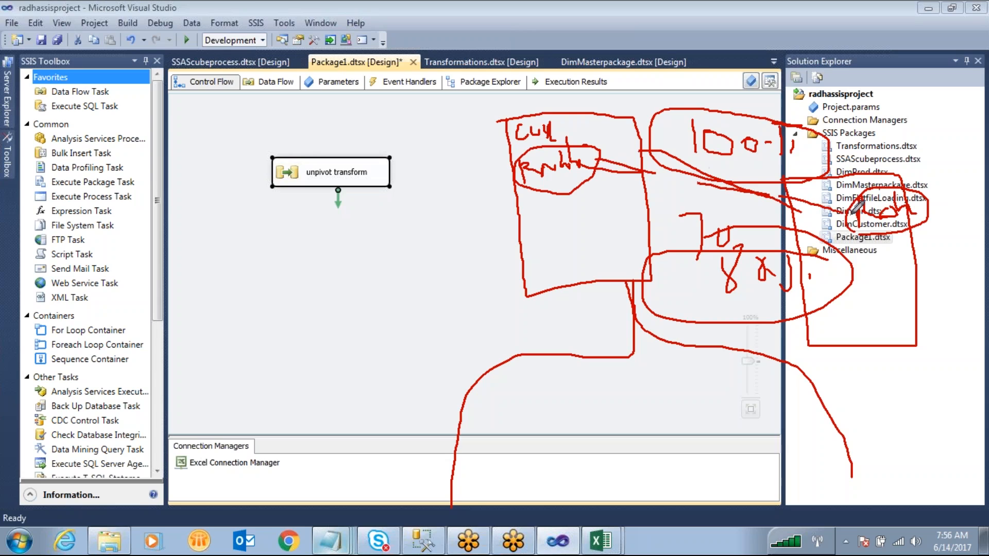
pyautogui.moveTo(661, 173); pyautogui.dragTo(698, 182)
pyautogui.moveTo(598, 161)
pyautogui.mouseDown()
pyautogui.moveTo(749, 170)
pyautogui.moveTo(871, 203)
pyautogui.mouseUp()
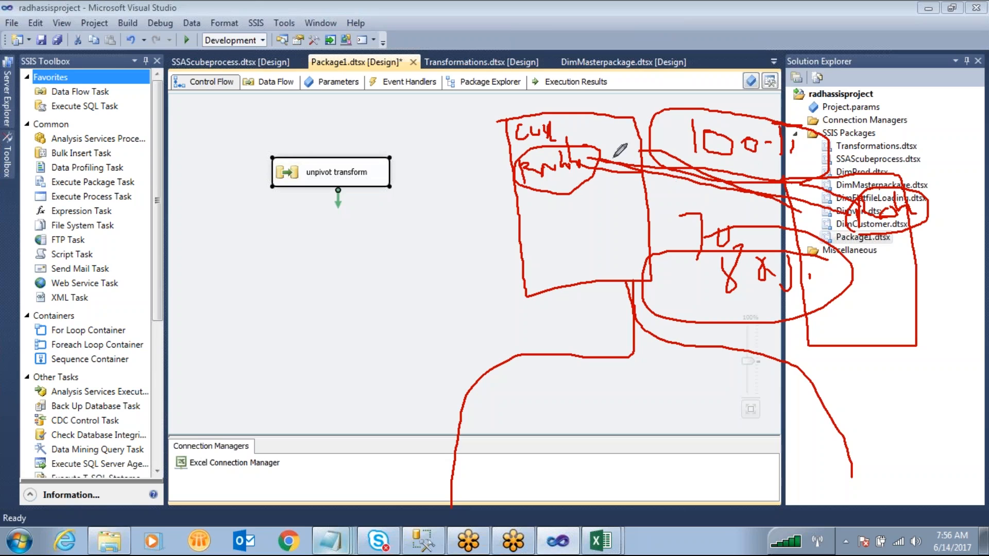
pyautogui.moveTo(587, 148)
pyautogui.mouseDown()
pyautogui.moveTo(520, 180)
pyautogui.moveTo(610, 157)
pyautogui.mouseUp()
pyautogui.moveTo(904, 183)
pyautogui.mouseDown()
pyautogui.moveTo(832, 232)
pyautogui.moveTo(894, 176)
pyautogui.mouseUp()
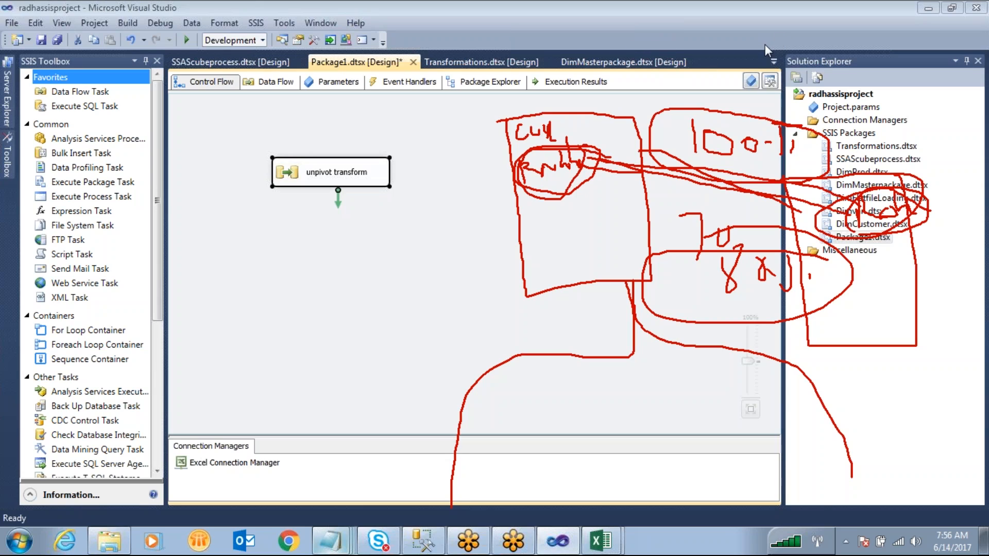
pyautogui.press('Escape')
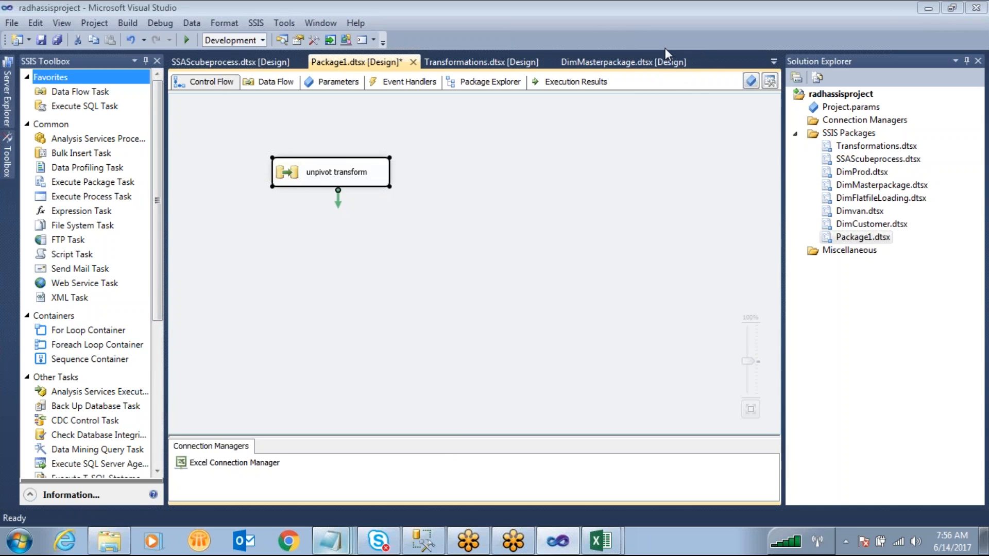
# Switch to the Excel workbook Book1 and enter the heading custmername in M7 with a sample customer name in M8
pyautogui.click(430, 532)
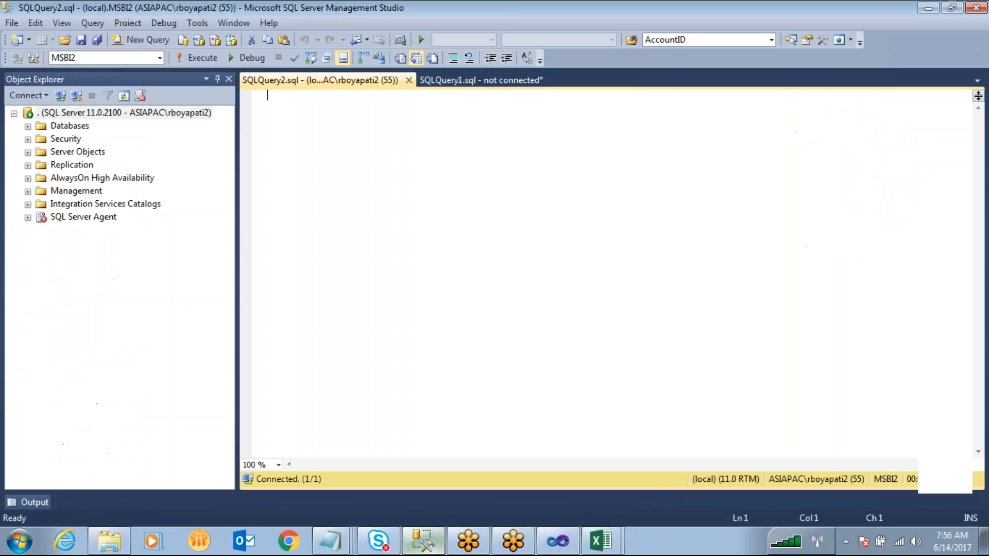
pyautogui.moveTo(601, 538)
pyautogui.click(551, 507)
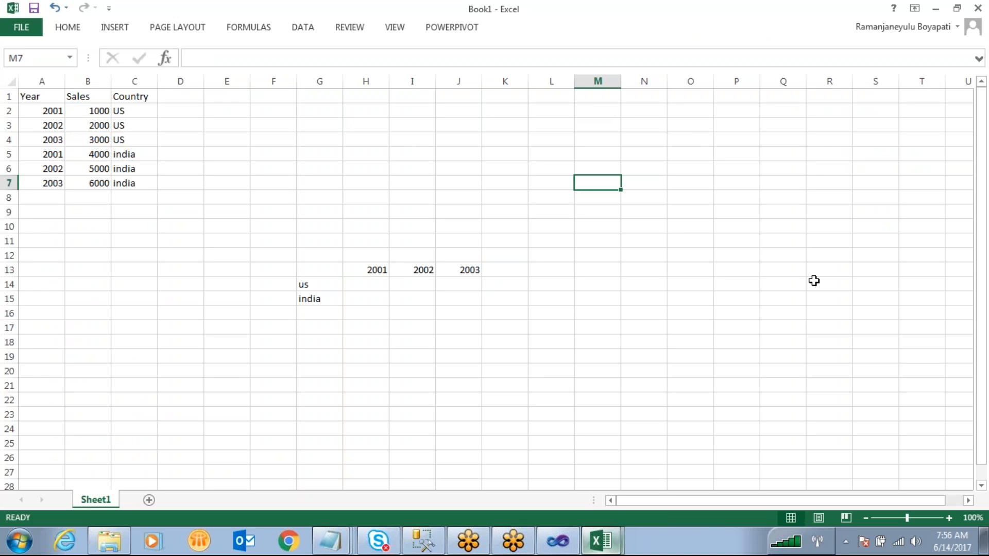
pyautogui.write('custmername')
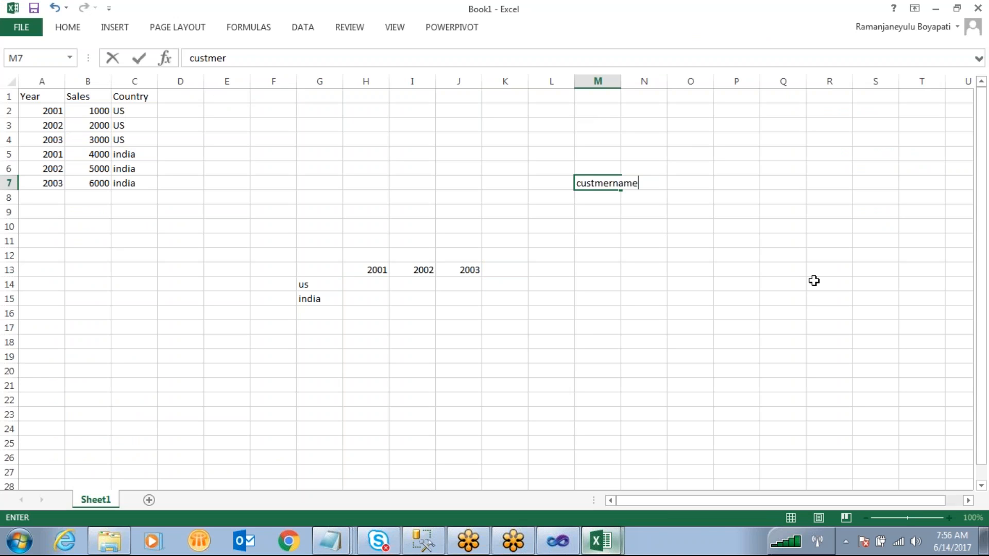
pyautogui.press('Return')
pyautogui.write('Ra')
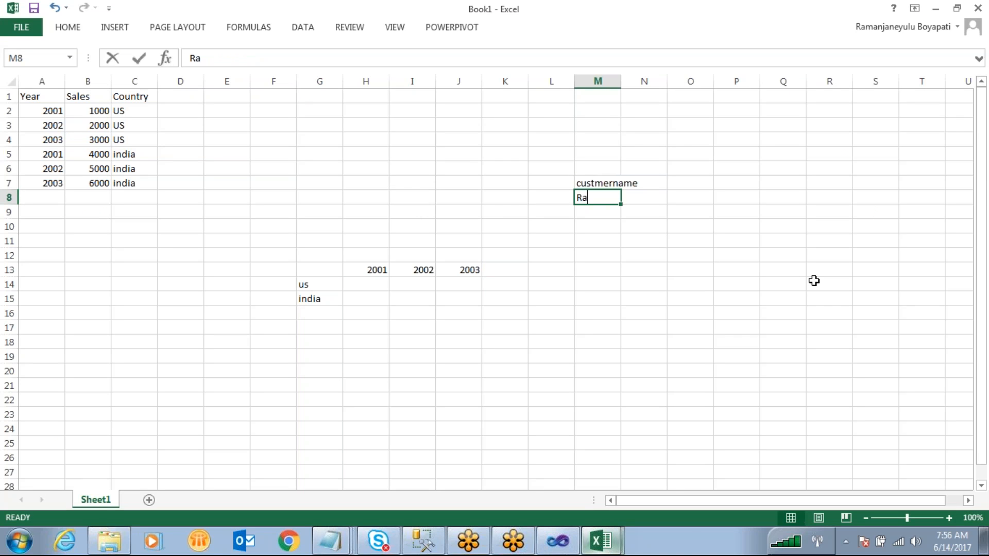
pyautogui.write('m')
pyautogui.press('Return')
# Complete the first customer row with the amount 10000 in N8
pyautogui.press('Right')
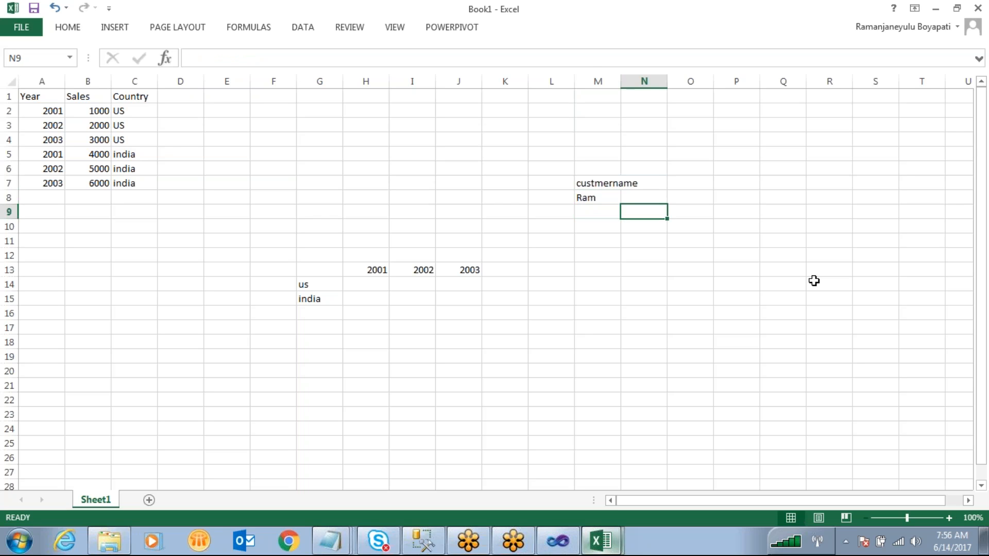
pyautogui.press('Up')
pyautogui.write('10000')
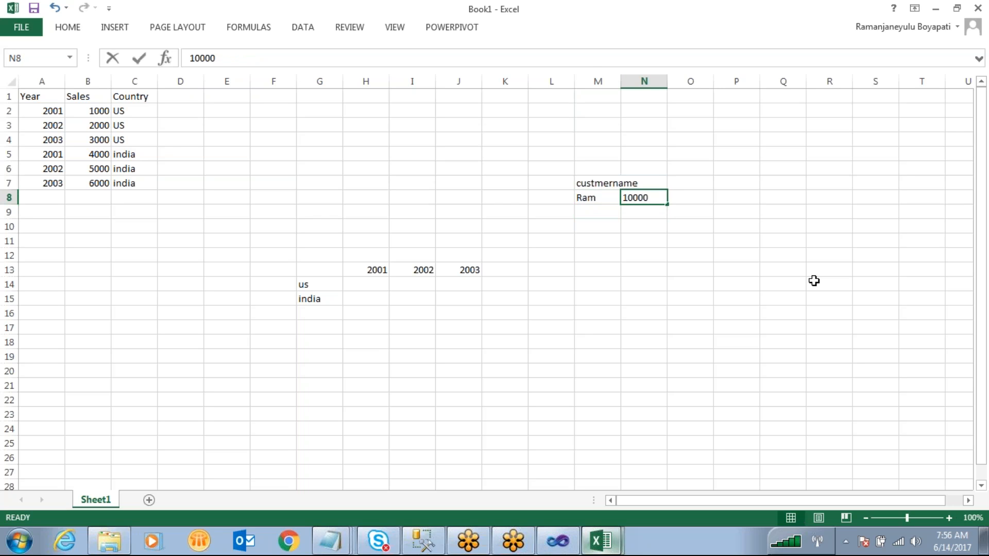
pyautogui.press('Return')
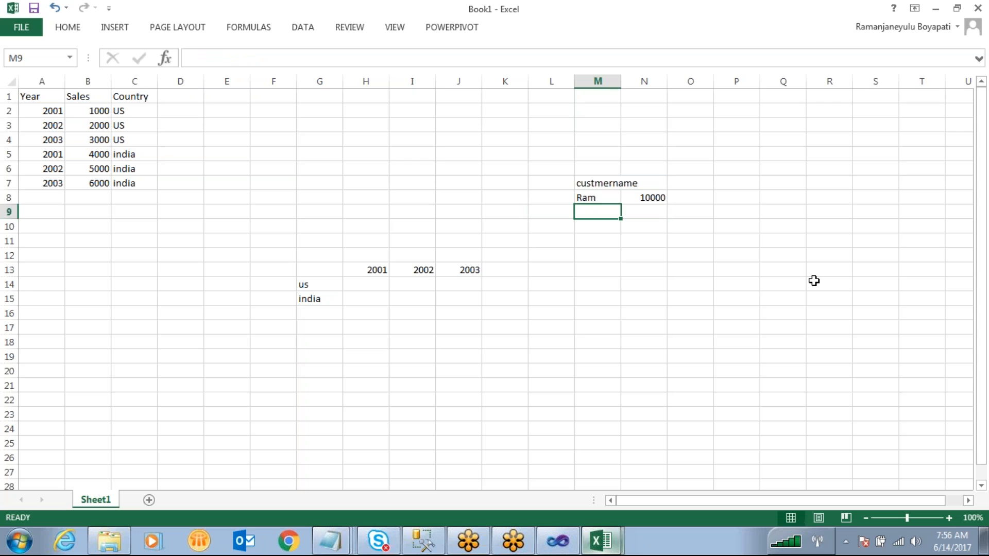
# Add a second row with the M8 customer name plus a trailing "a" in M9 and the amount 20000 in N9
pyautogui.write('R')
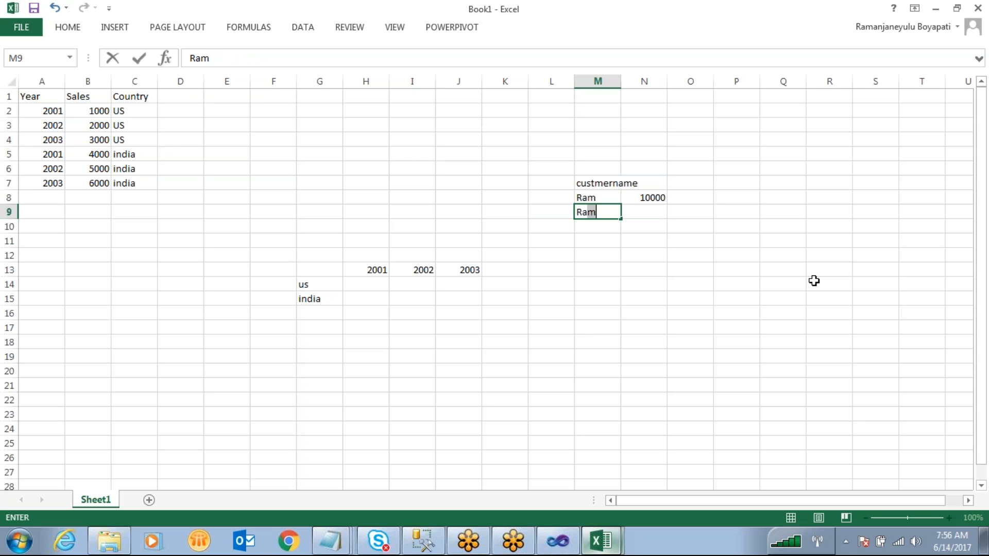
pyautogui.press('Tab')
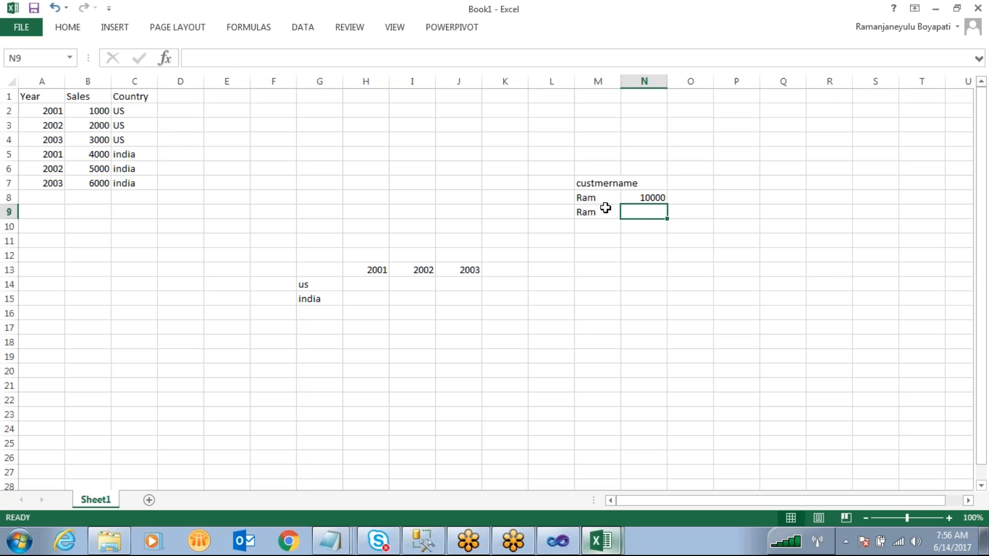
pyautogui.click(602, 210)
pyautogui.press('F2')
pyautogui.write('a')
pyautogui.click(660, 215)
pyautogui.write('20000')
pyautogui.press('Return')
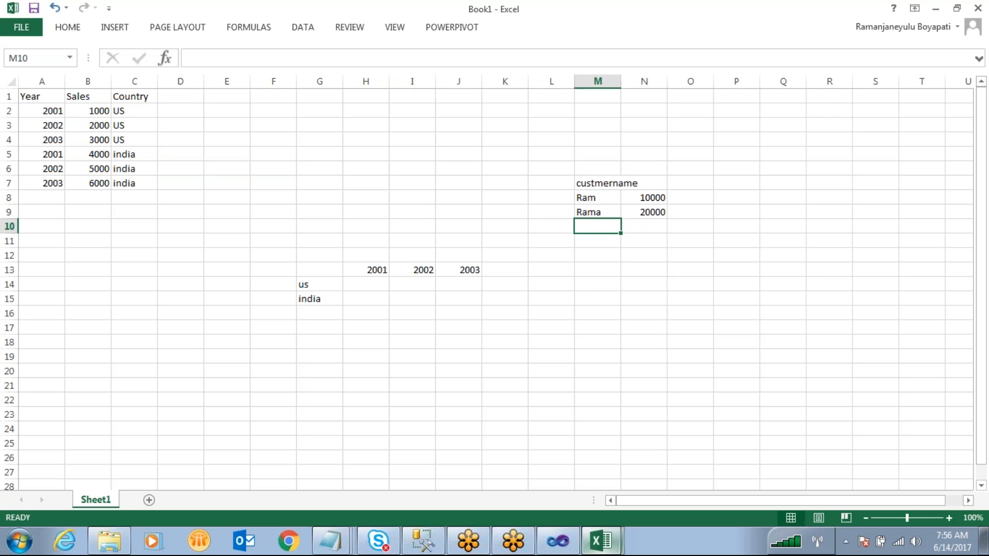
# Add a third row with a different customer name in M10 and the amount 30000 in N10
pyautogui.write('Radha')
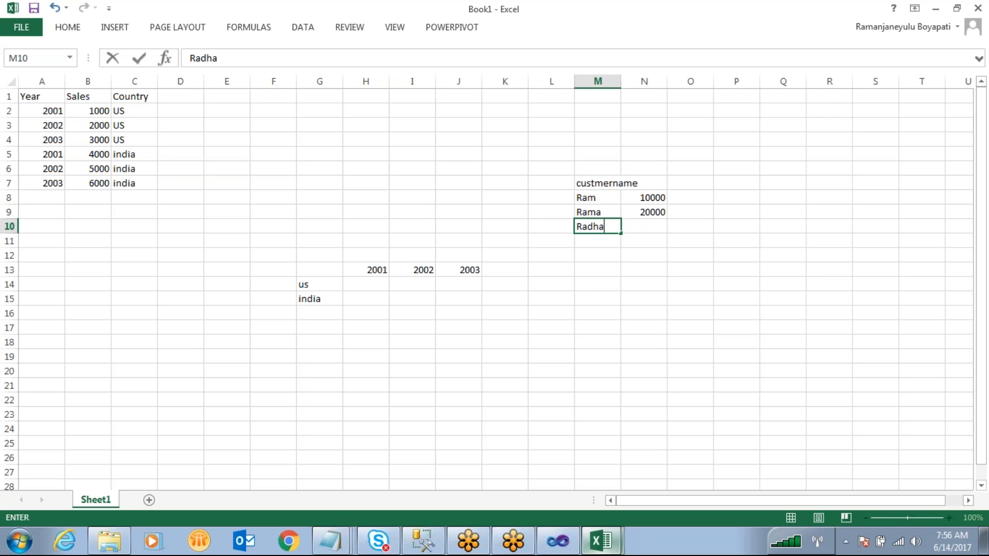
pyautogui.press('Tab')
pyautogui.write('3000')
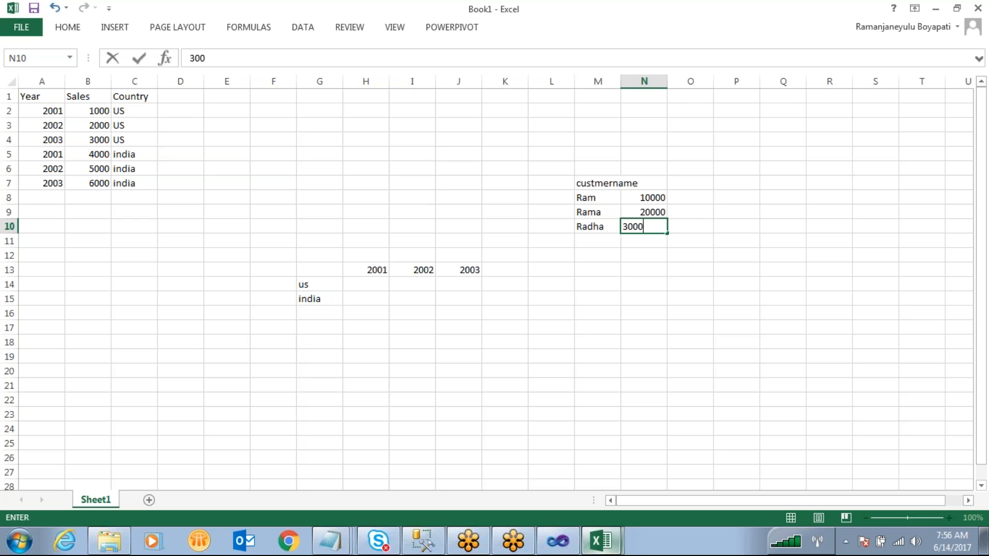
pyautogui.write('0')
pyautogui.press('Return')
# Add a fourth row with the M10 name plus an extra "a" in M11 and the amount 4000 in N11
pyautogui.write('Rad')
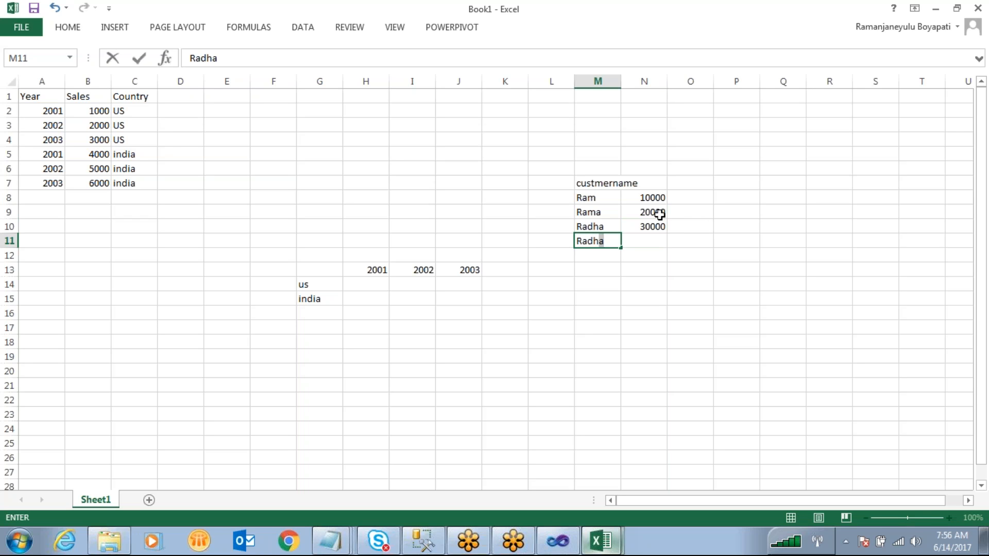
pyautogui.write('haa')
pyautogui.click(656, 240)
pyautogui.write('40000')
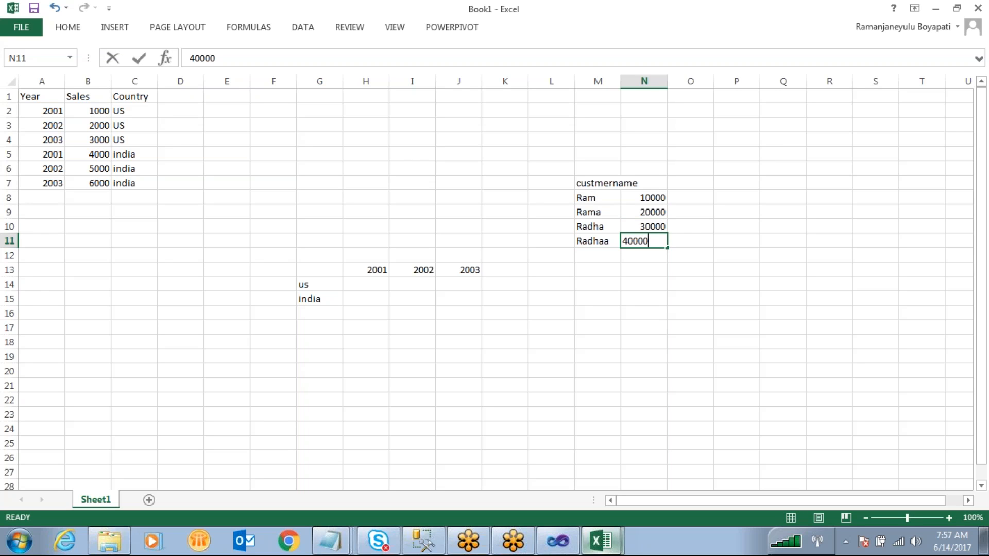
pyautogui.click(642, 341)
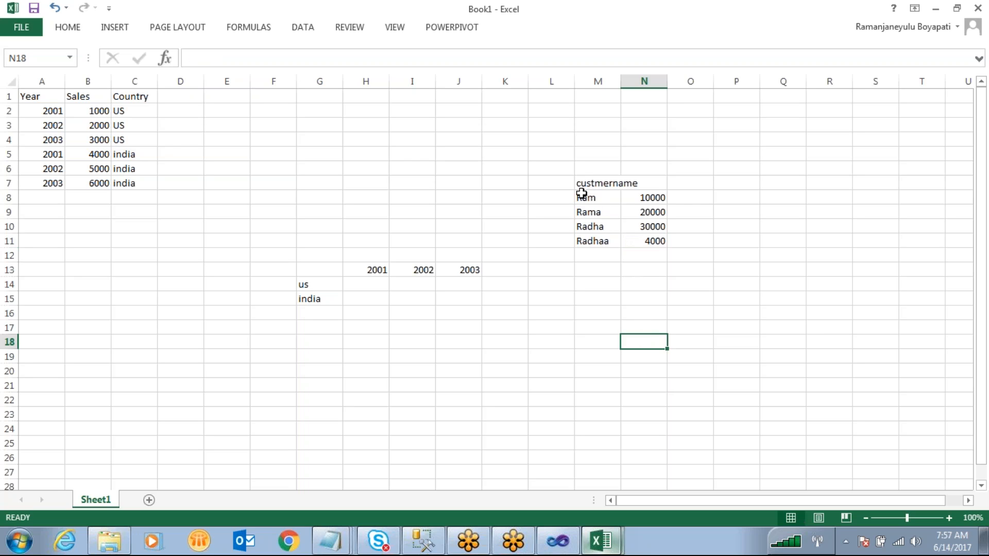
# Mark the two similar customer names in M8 and M9 with the drawing pen, and clear the marks
pyautogui.moveTo(581, 193); pyautogui.dragTo(595, 210)
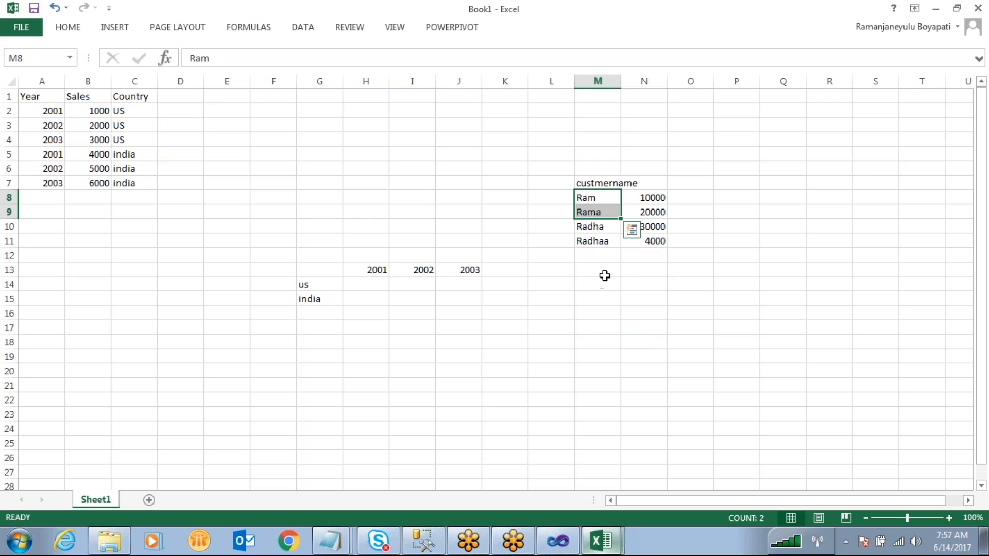
pyautogui.click(669, 57)
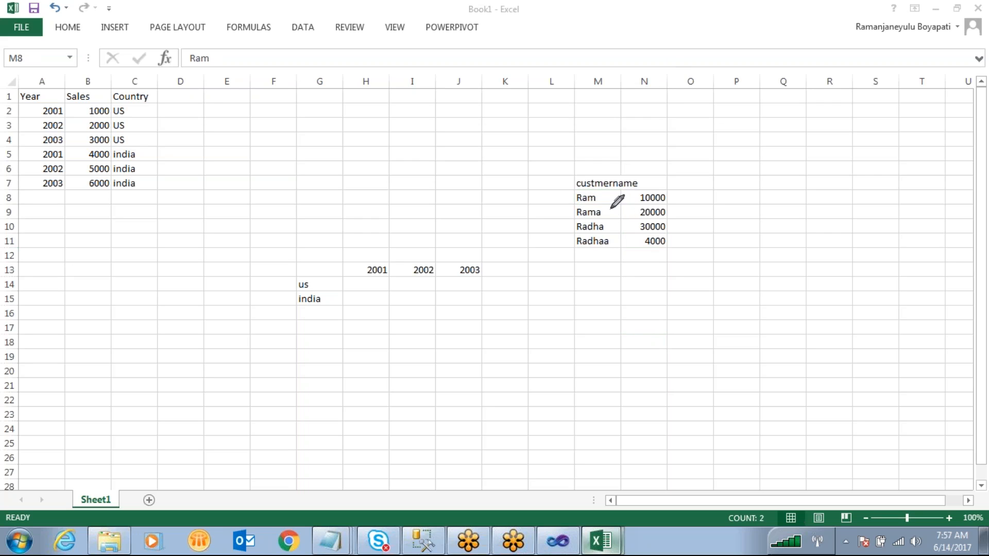
pyautogui.moveTo(606, 195)
pyautogui.mouseDown()
pyautogui.moveTo(578, 189)
pyautogui.moveTo(602, 202)
pyautogui.moveTo(613, 191)
pyautogui.moveTo(565, 220)
pyautogui.moveTo(610, 219)
pyautogui.moveTo(607, 205)
pyautogui.mouseUp()
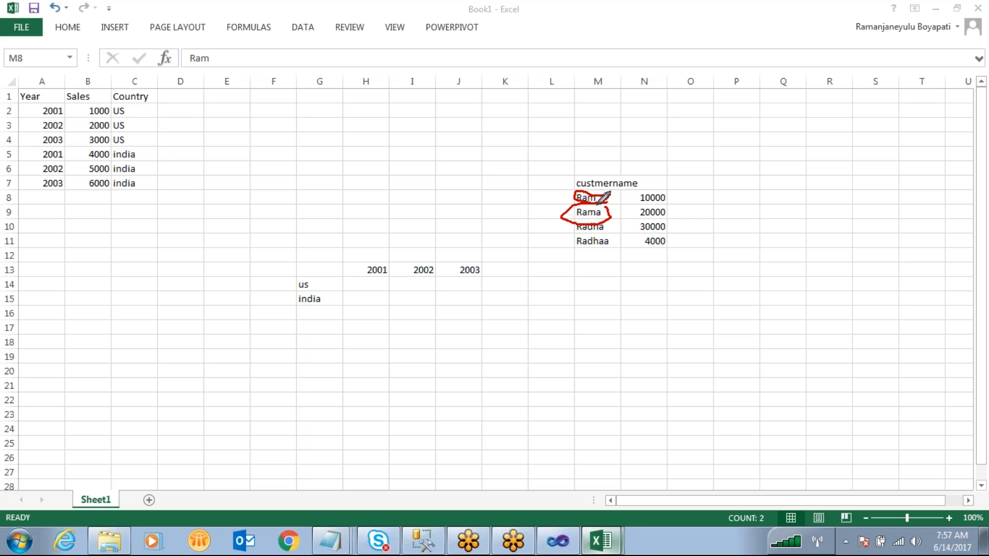
pyautogui.moveTo(598, 208)
pyautogui.mouseDown()
pyautogui.moveTo(608, 220)
pyautogui.moveTo(601, 200)
pyautogui.mouseUp()
pyautogui.press('Escape')
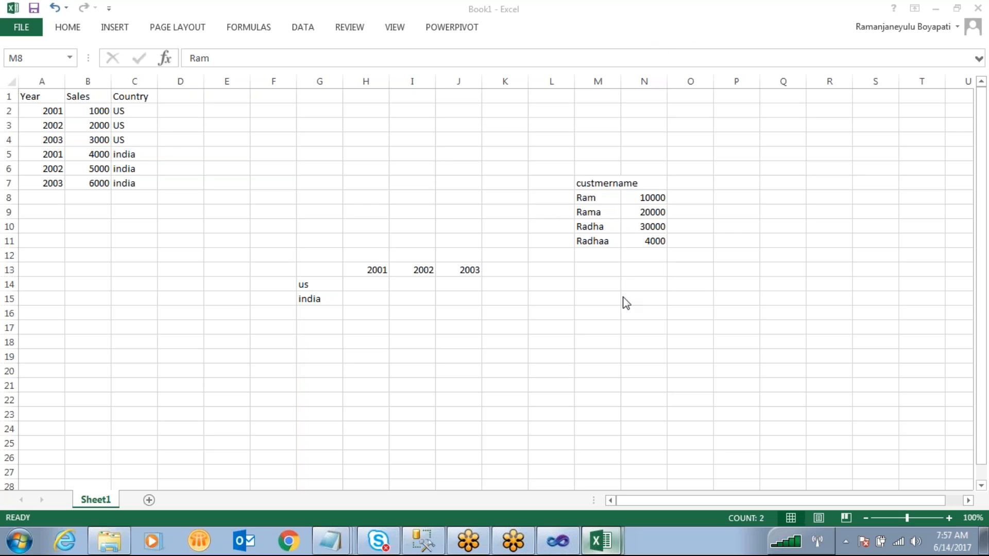
# Enter the grouped result for the first pair of names, with the M8 name in M15 and 300000 in N15
pyautogui.click(579, 301)
pyautogui.write('Ram')
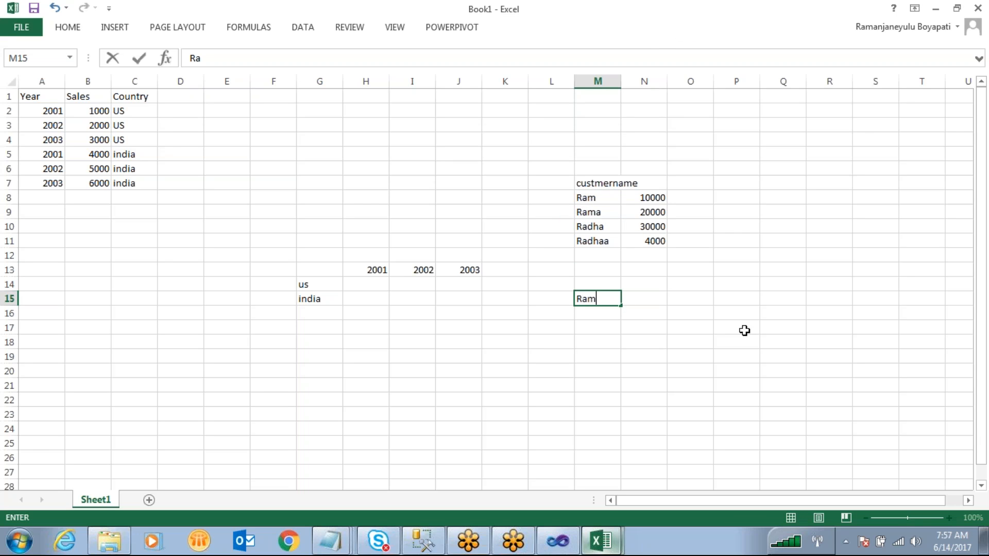
pyautogui.press('Tab')
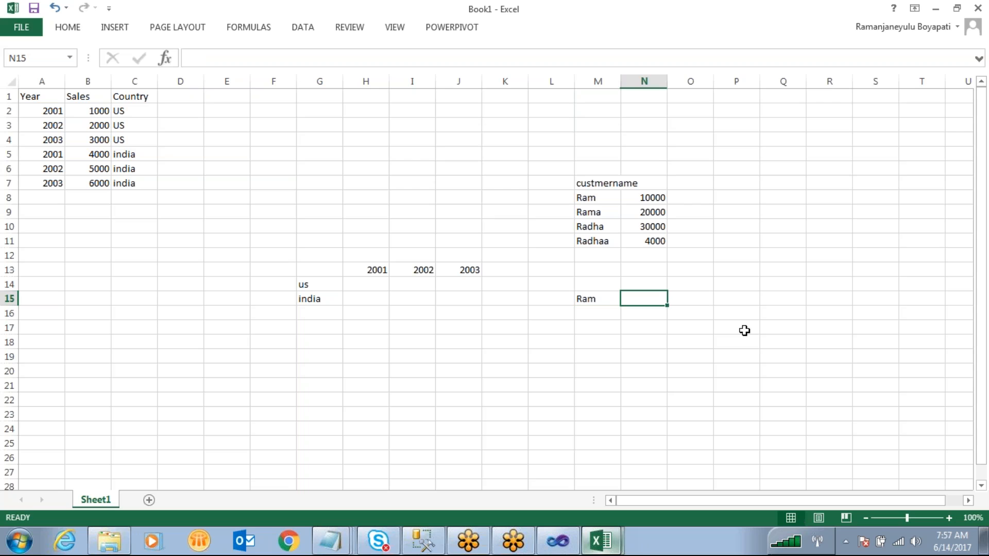
pyautogui.moveTo(631, 197); pyautogui.dragTo(645, 212)
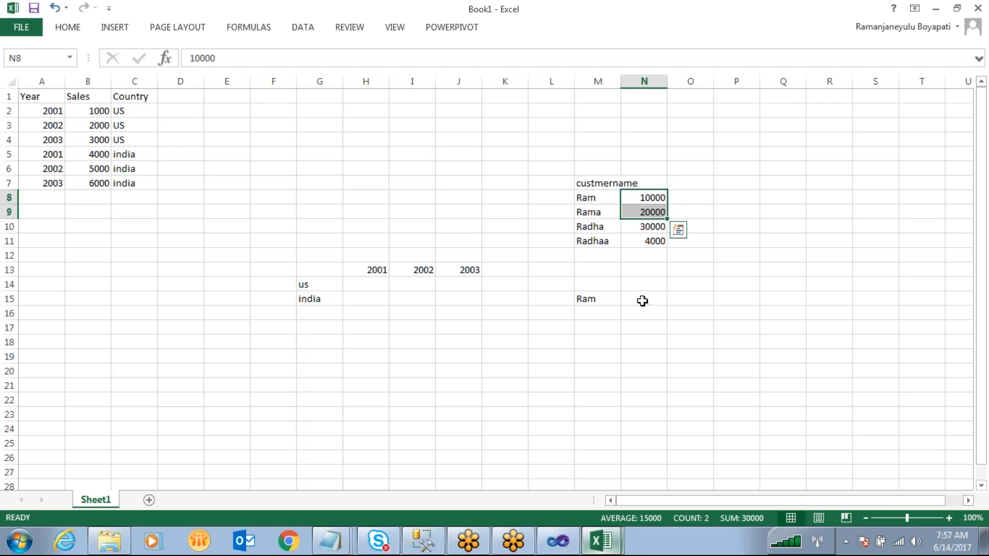
pyautogui.click(642, 301)
pyautogui.write('300000')
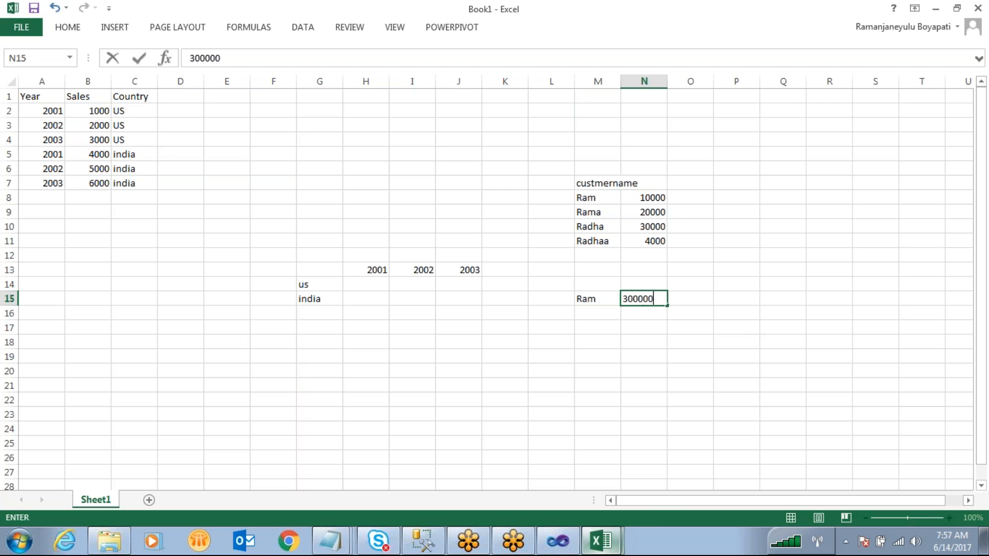
# Enter the grouped result for the second pair of names, with the M10 name in lowercase in M16 and 340000 in N16
pyautogui.moveTo(593, 224); pyautogui.dragTo(595, 240)
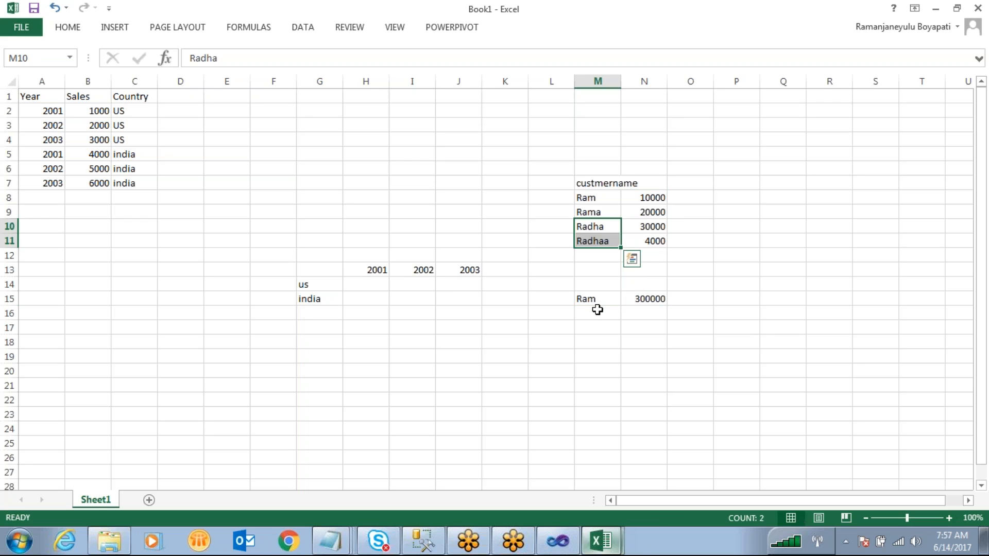
pyautogui.click(597, 309)
pyautogui.write('radha')
pyautogui.press('Tab')
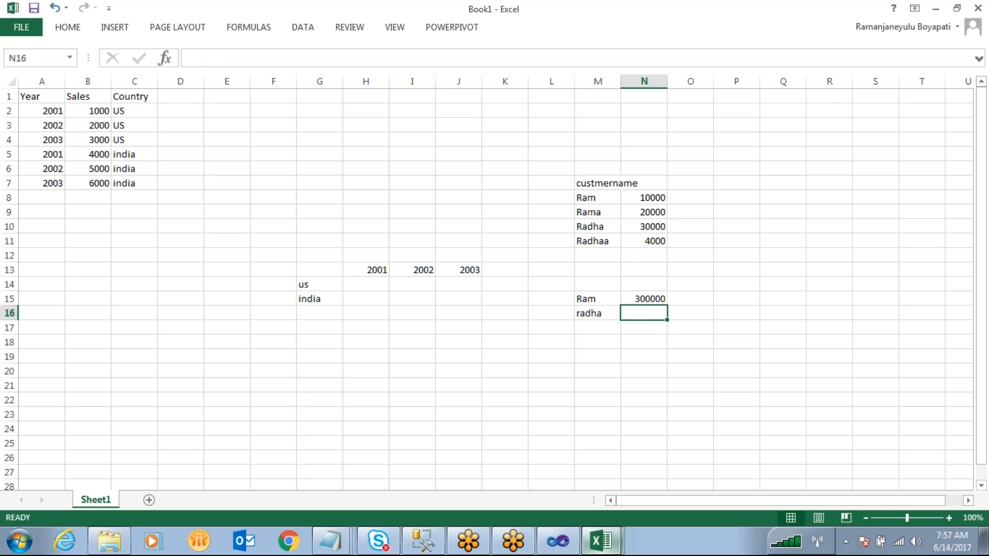
pyautogui.write('340')
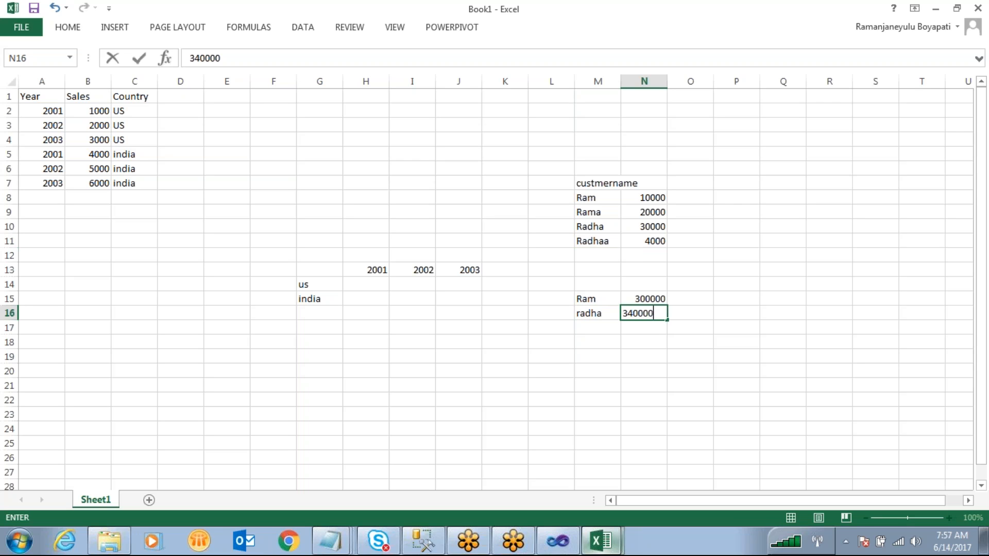
pyautogui.write('000')
pyautogui.click(664, 360)
# Circle the two groups of similar customer names in M8:M11 with the drawing pen, and clear the marks
pyautogui.click(599, 232)
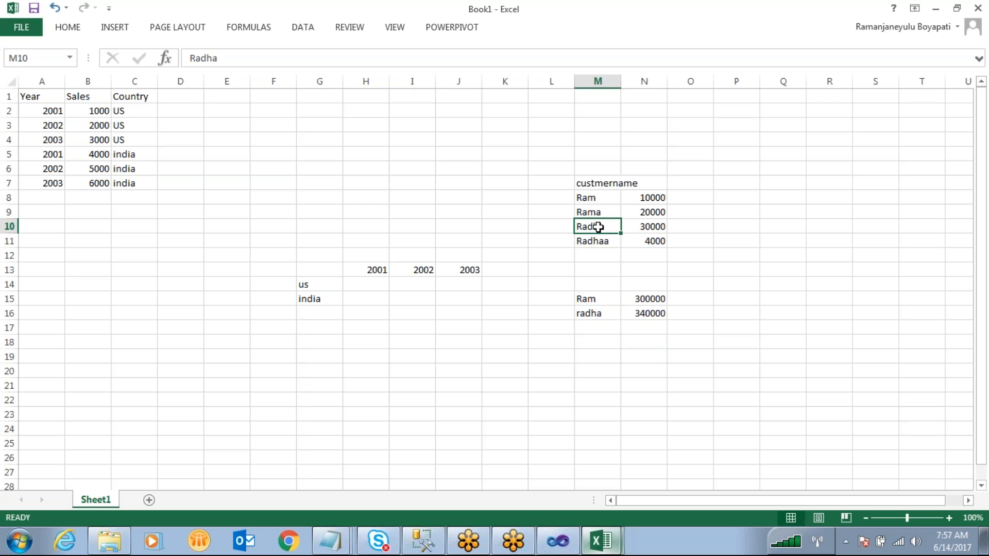
pyautogui.moveTo(599, 233); pyautogui.dragTo(598, 240)
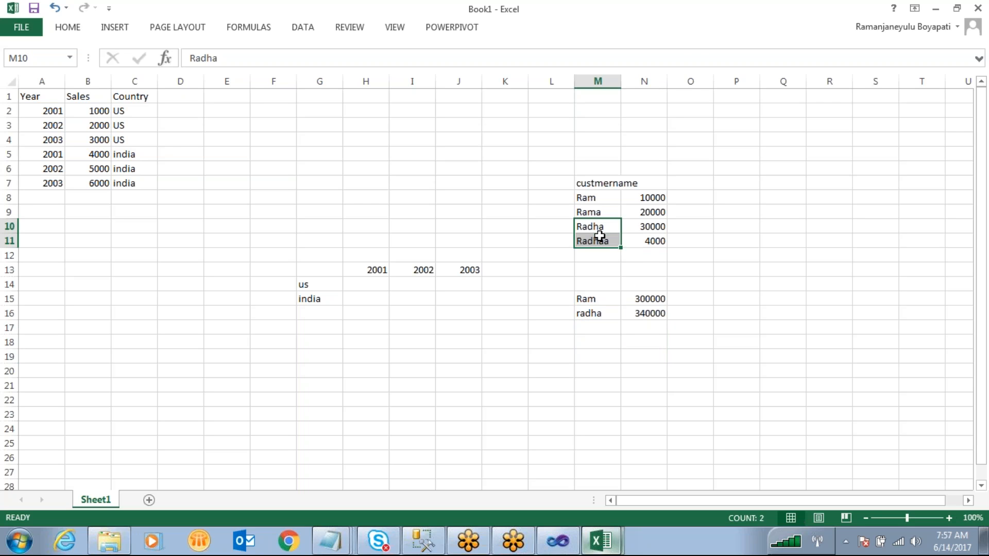
pyautogui.click(674, 45)
pyautogui.moveTo(597, 187)
pyautogui.mouseDown()
pyautogui.moveTo(573, 205)
pyautogui.moveTo(593, 214)
pyautogui.moveTo(607, 202)
pyautogui.moveTo(597, 188)
pyautogui.mouseUp()
pyautogui.moveTo(586, 242)
pyautogui.mouseDown()
pyautogui.moveTo(613, 218)
pyautogui.moveTo(598, 220)
pyautogui.mouseUp()
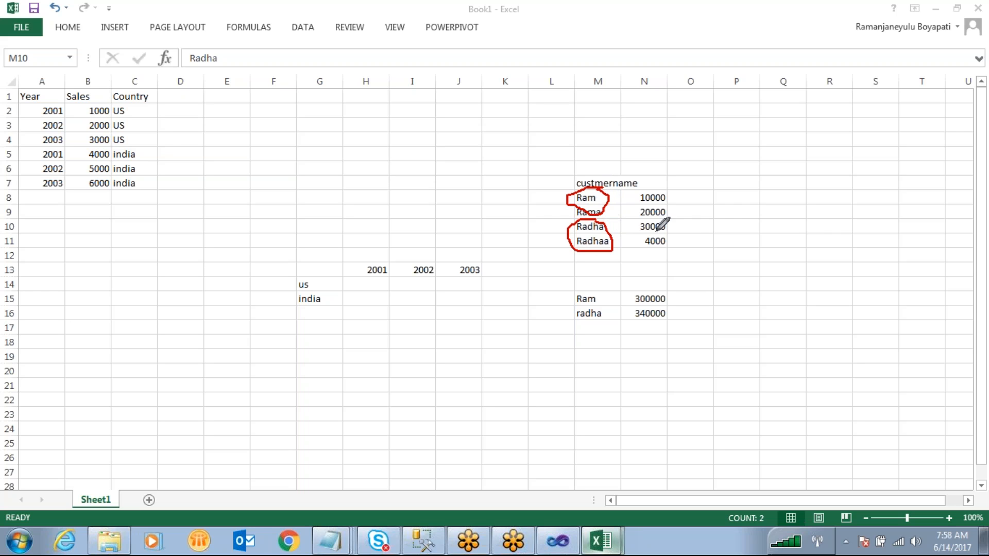
pyautogui.click(674, 52)
pyautogui.moveTo(569, 189)
pyautogui.mouseDown()
pyautogui.moveTo(611, 221)
pyautogui.moveTo(597, 186)
pyautogui.mouseUp()
pyautogui.click(669, 56)
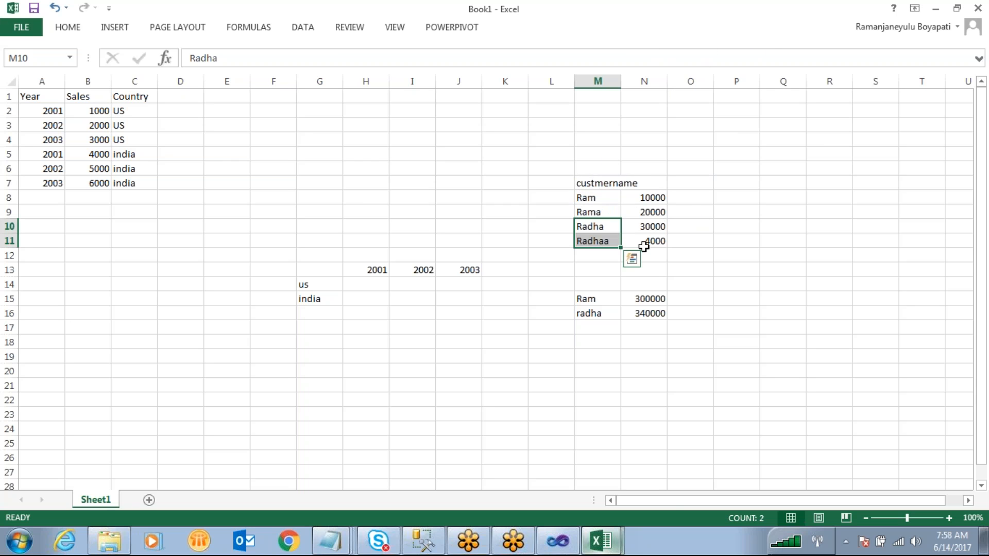
# Switch to Visual Studio and add a Data Flow Task to Package1's control flow, beside the unpivot transform task
pyautogui.click(558, 541)
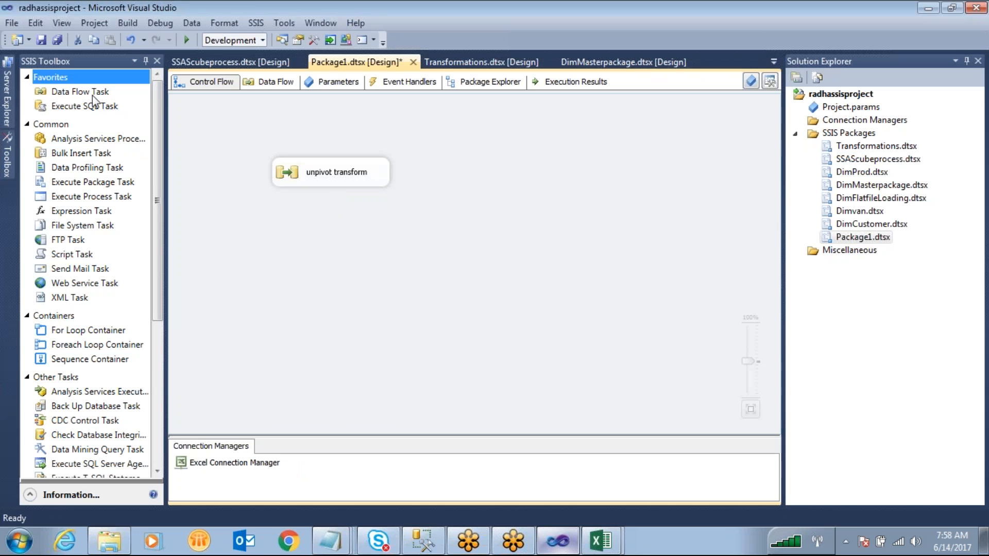
pyautogui.moveTo(92, 95); pyautogui.dragTo(512, 145)
pyautogui.click(543, 203)
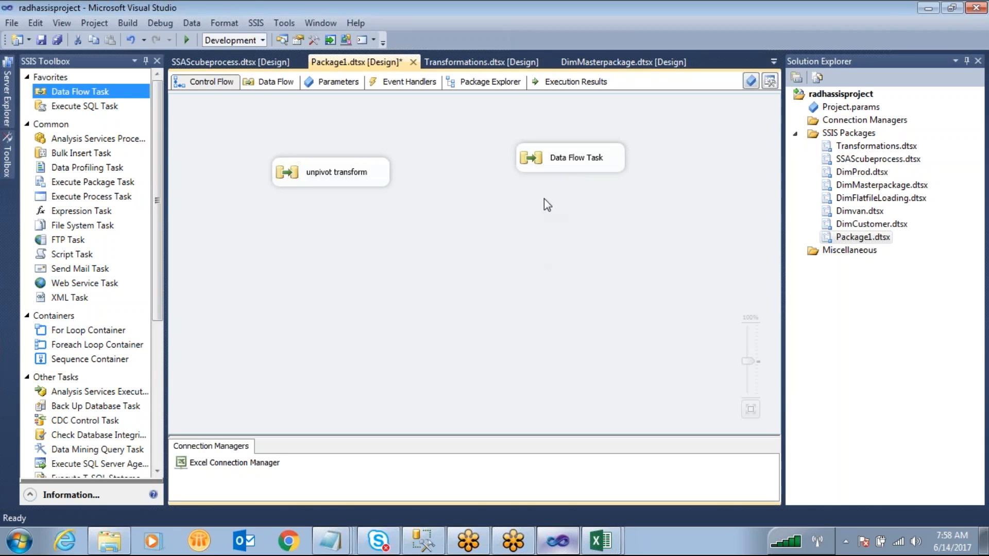
# Switch to SQL Server Management Studio and write a create table statement for fuzzylookup with a customername varchar(100) column and a sal column
pyautogui.click(424, 541)
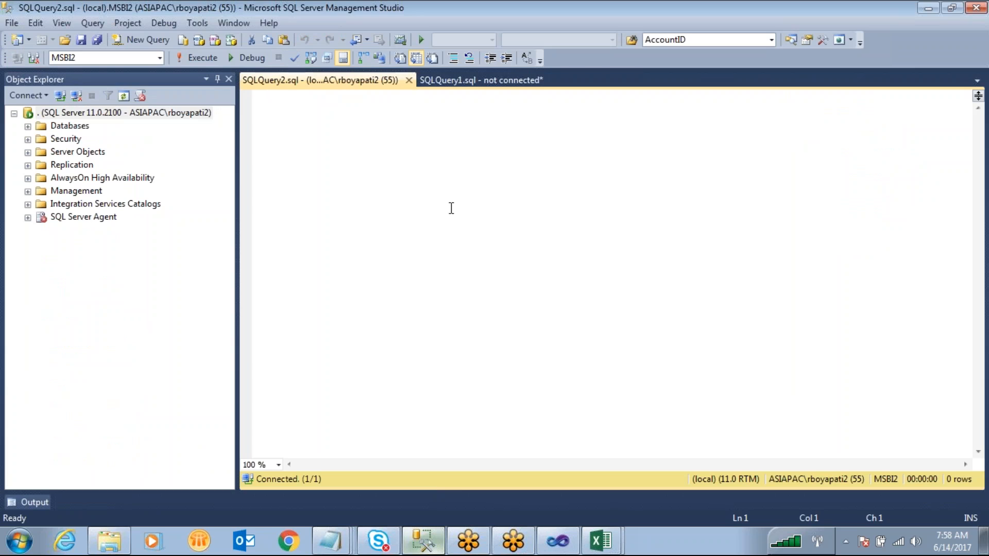
pyautogui.press('Return')
pyautogui.press('Return')
pyautogui.press('Return')
pyautogui.write('cte')
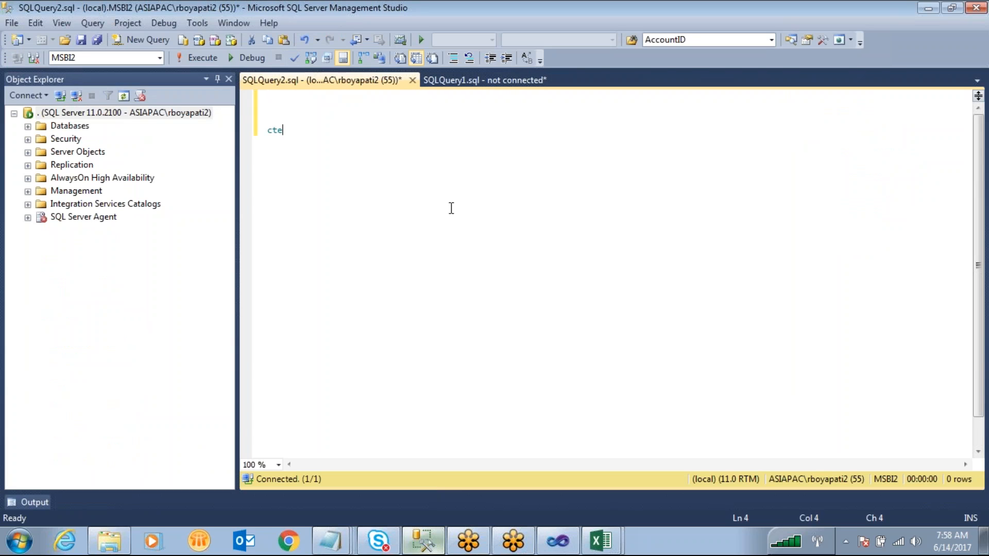
pyautogui.write('raet')
pyautogui.press('BackSpace')
pyautogui.press('BackSpace')
pyautogui.press('BackSpace')
pyautogui.press('BackSpace')
pyautogui.press('BackSpace')
pyautogui.write('reate table fuzzyl')
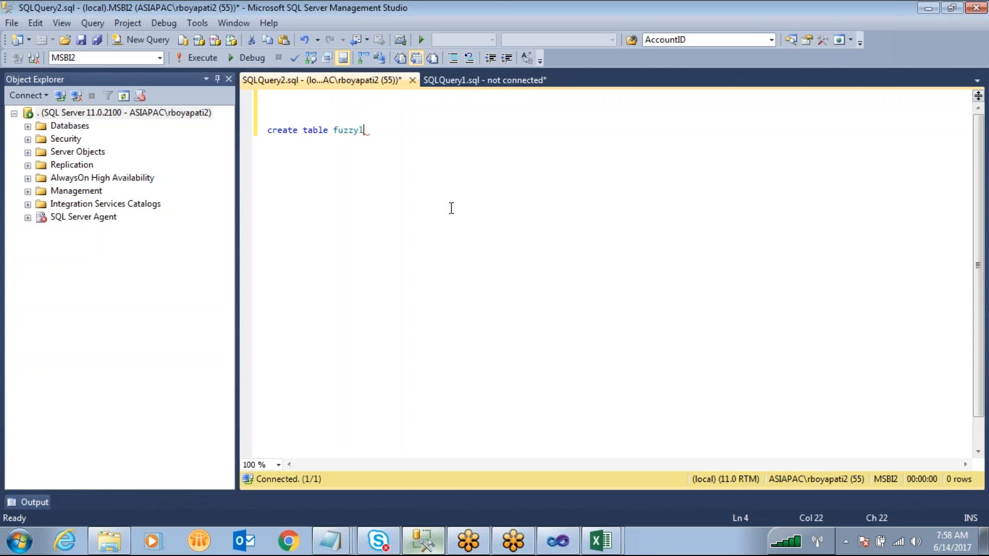
pyautogui.write('ookup(customername v')
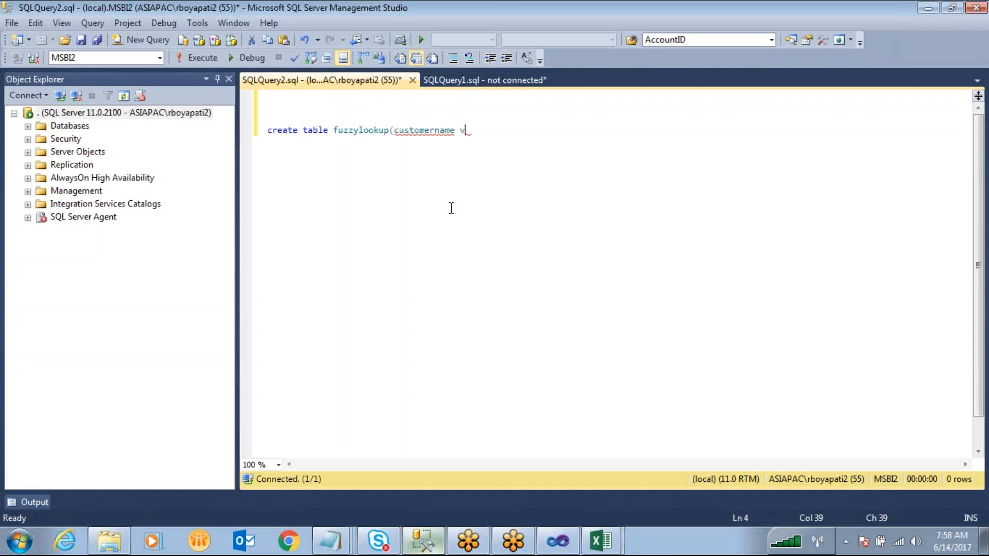
pyautogui.write('archar(100),sal 10000')
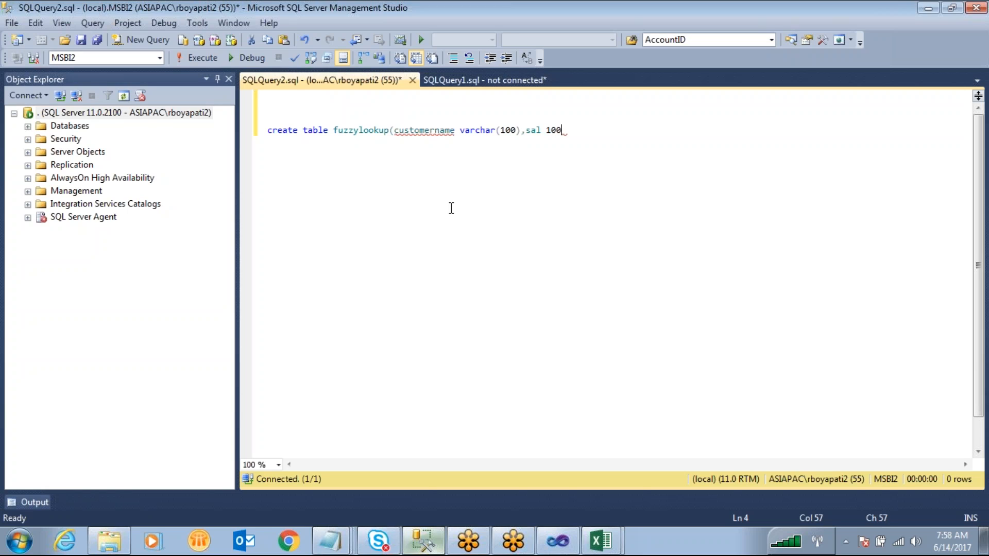
# Give the sal column the type int, close the create table statement and execute it
pyautogui.press('BackSpace')
pyautogui.press('BackSpace')
pyautogui.press('BackSpace')
pyautogui.press('BackSpace')
pyautogui.press('BackSpace')
pyautogui.write('int)')
pyautogui.hotkey('shift', 'Up')
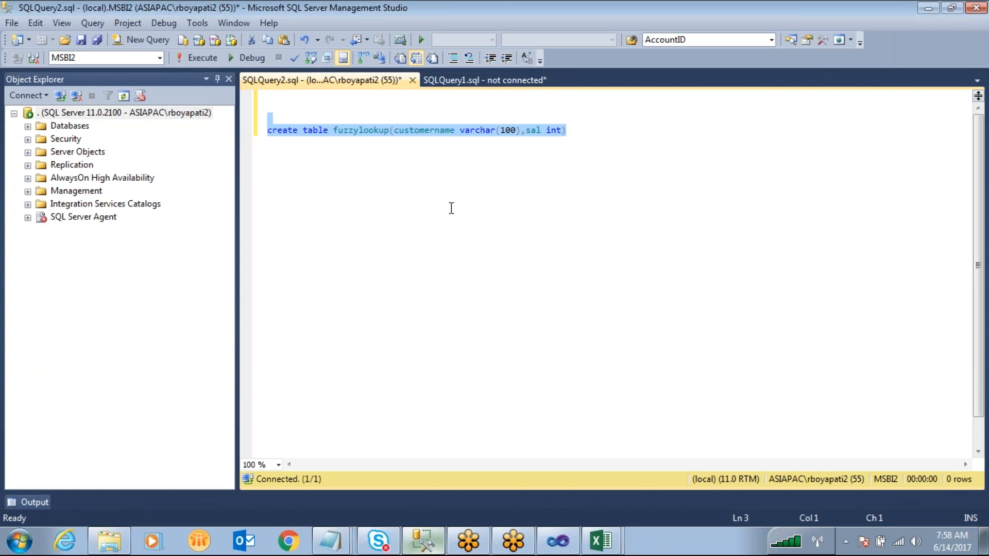
pyautogui.press('F5')
pyautogui.press('Right')
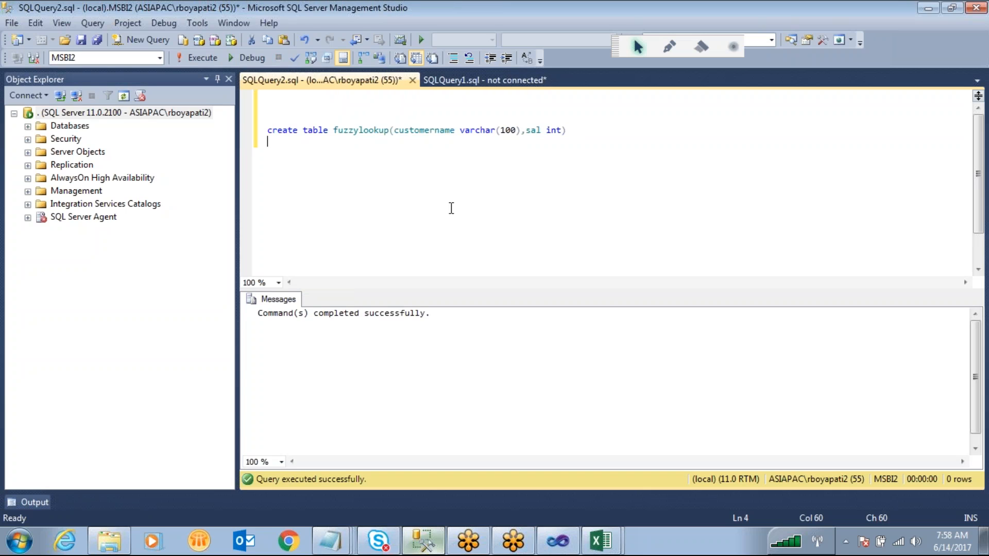
# Start an insert into fuzzylookup values statement below the create table statement
pyautogui.click(663, 45)
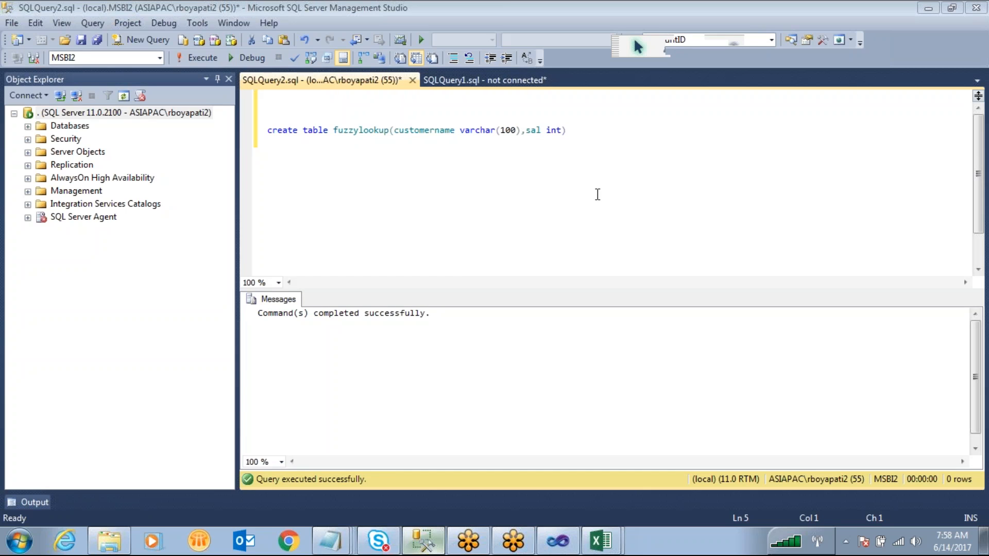
pyautogui.click(278, 153)
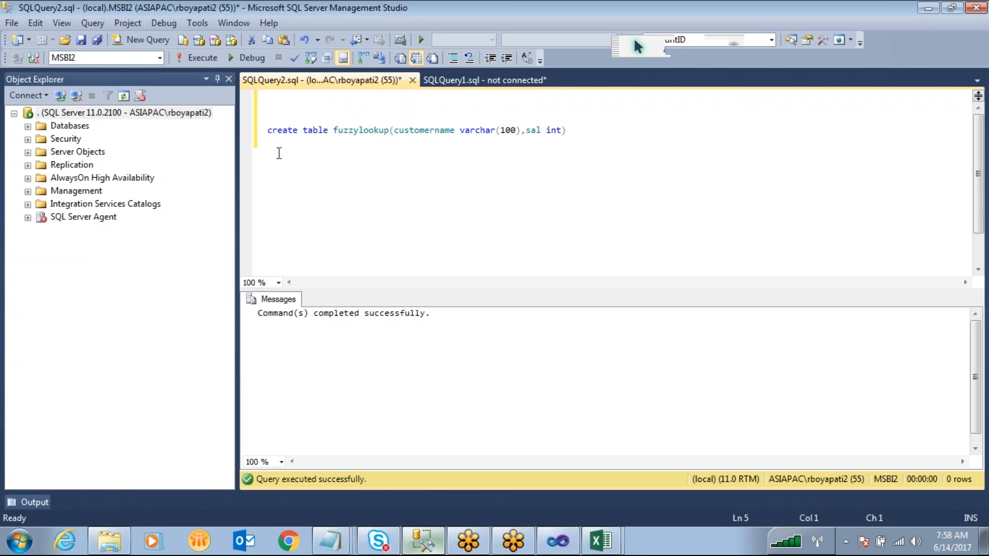
pyautogui.press('Return')
pyautogui.press('Return')
pyautogui.write('insert into fuzzy')
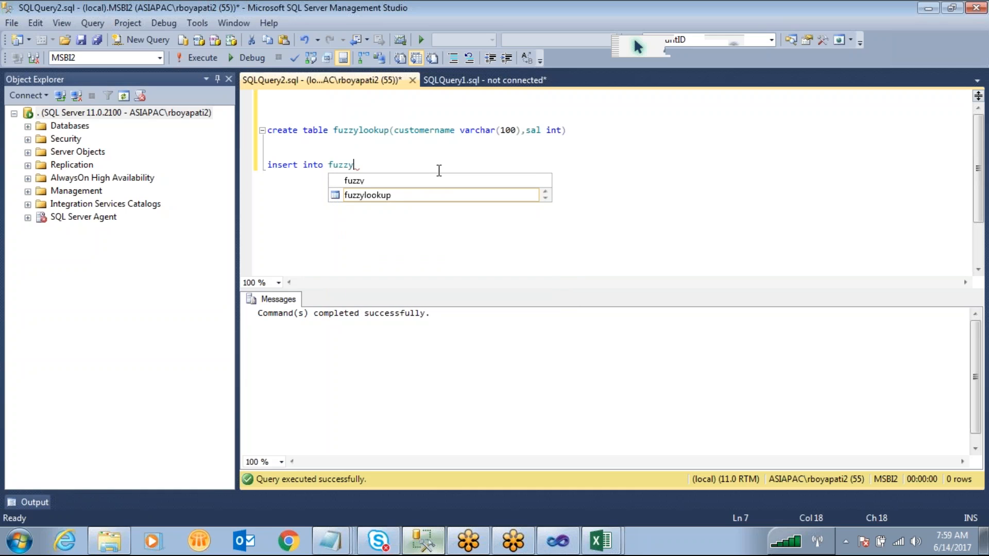
pyautogui.press('Tab')
pyautogui.write('values(')
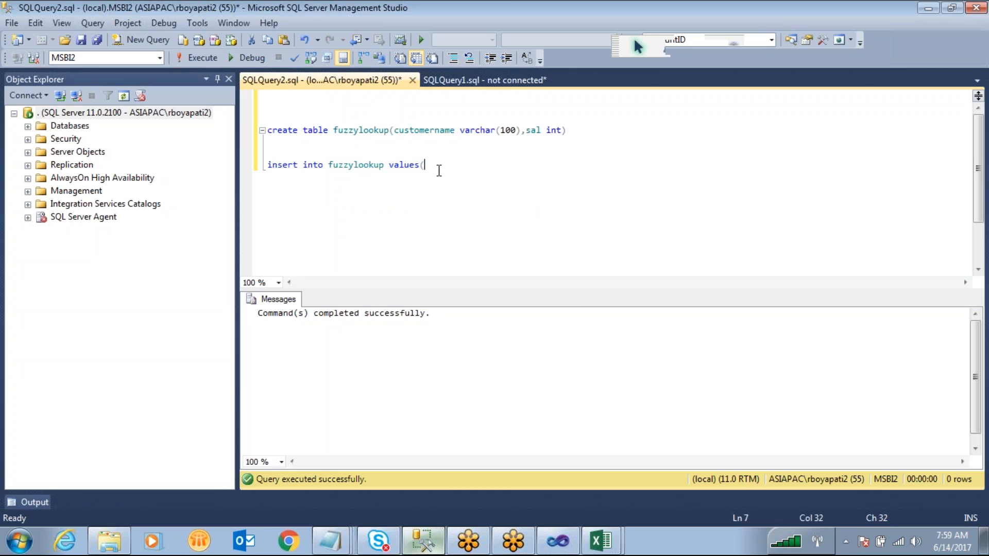
# Complete the first two value rows of the fuzzylookup insert, using two near-identical customer names with sal 1000 and 2000
pyautogui.write("'Rama',1000),")
pyautogui.press('Return')
pyautogui.write("(''")
pyautogui.write('Ra')
pyautogui.write('m')
pyautogui.press('Right')
pyautogui.write(',2000)')
pyautogui.press('Return')
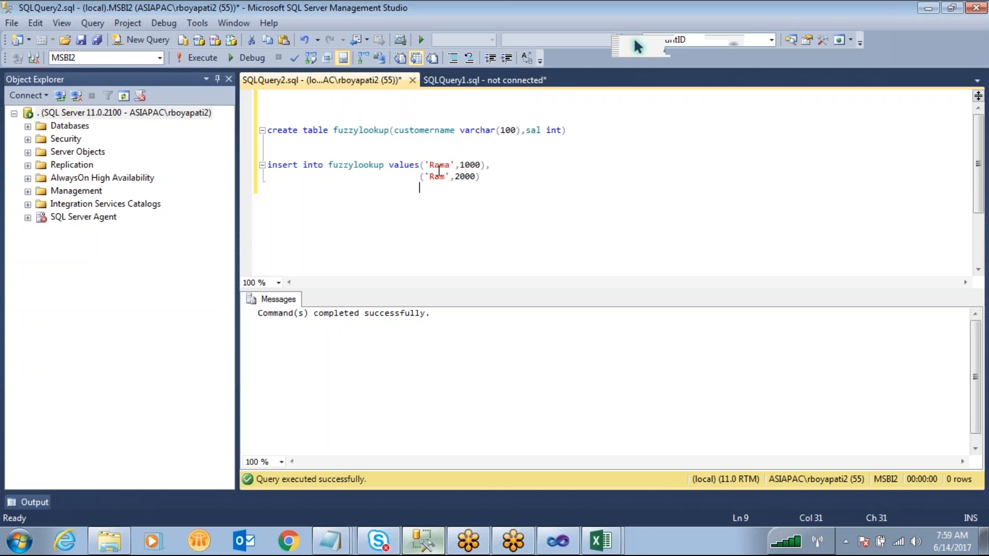
# Append a third row to the insert values with a different customer name and sal 5500
pyautogui.click(490, 177)
pyautogui.write(',')
pyautogui.press('Return')
pyautogui.write('(Krishna')
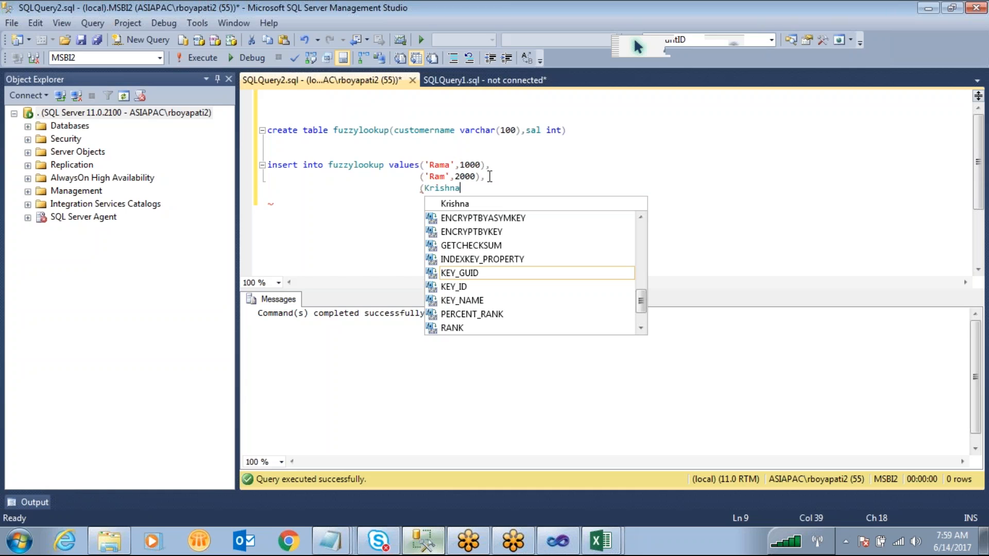
pyautogui.press('Escape')
pyautogui.write("'")
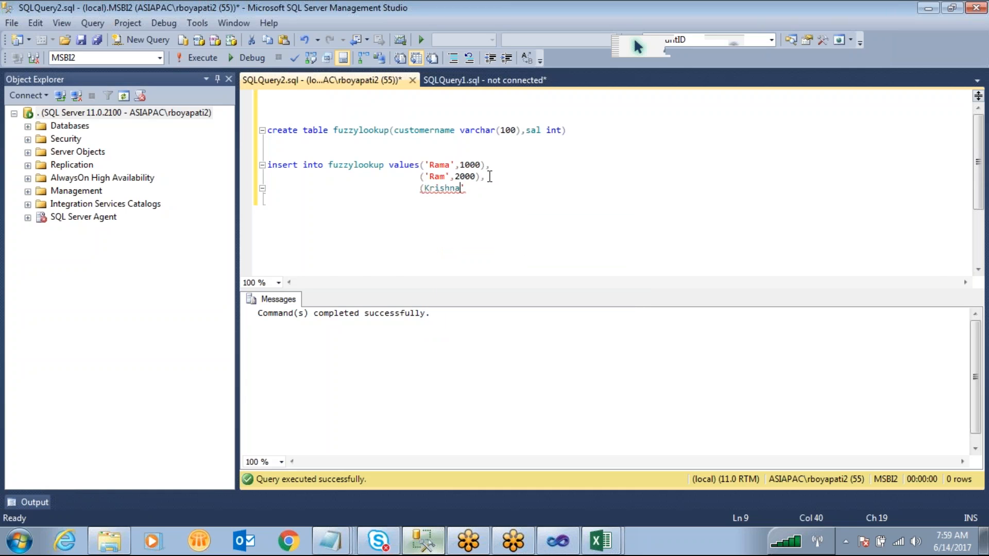
pyautogui.write("'")
pyautogui.press('End')
pyautogui.write(',5500)')
pyautogui.press('Return')
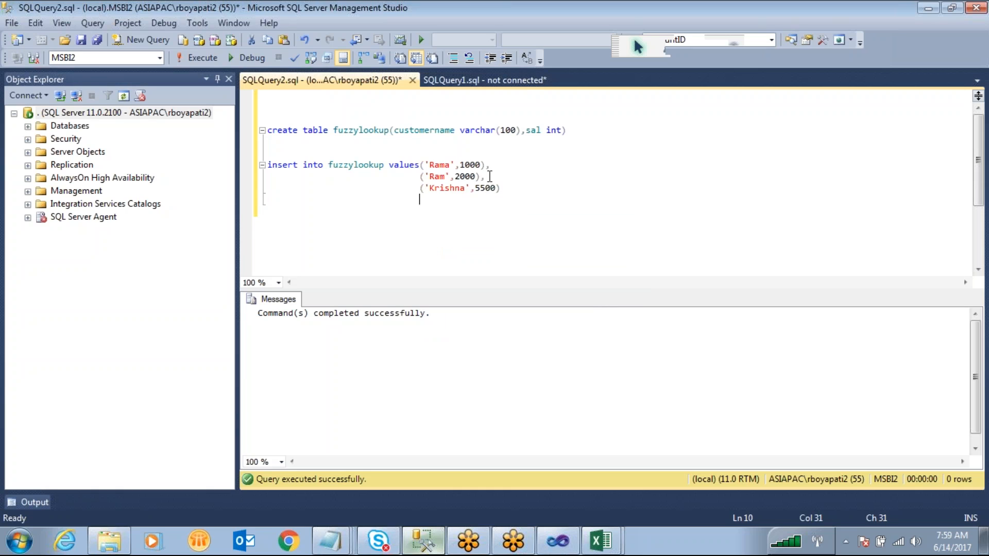
# Append a fourth row with a shortened variant of the third customer name and sal 6000, and execute only the insert statement
pyautogui.click(510, 188)
pyautogui.write(',')
pyautogui.press('Return')
pyautogui.write("('Krish")
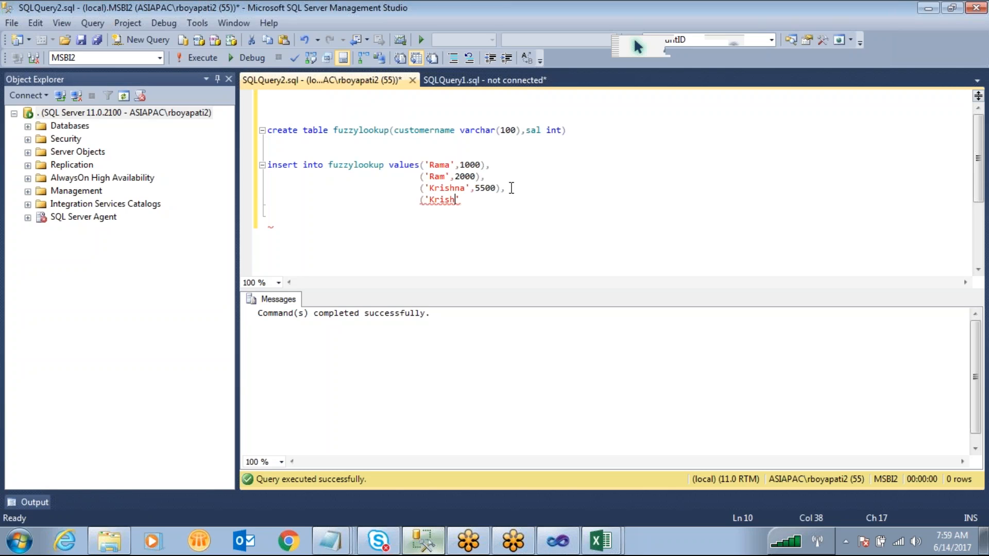
pyautogui.write("',6000)")
pyautogui.moveTo(526, 222); pyautogui.dragTo(264, 153)
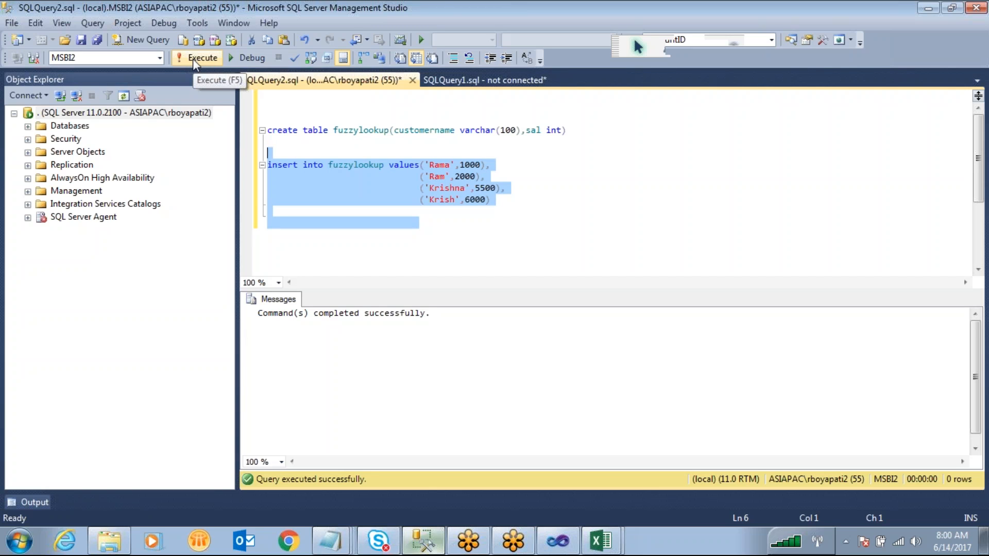
pyautogui.click(193, 59)
# Write select * from fuzzylookup below the insert statement and execute only that query
pyautogui.click(420, 222)
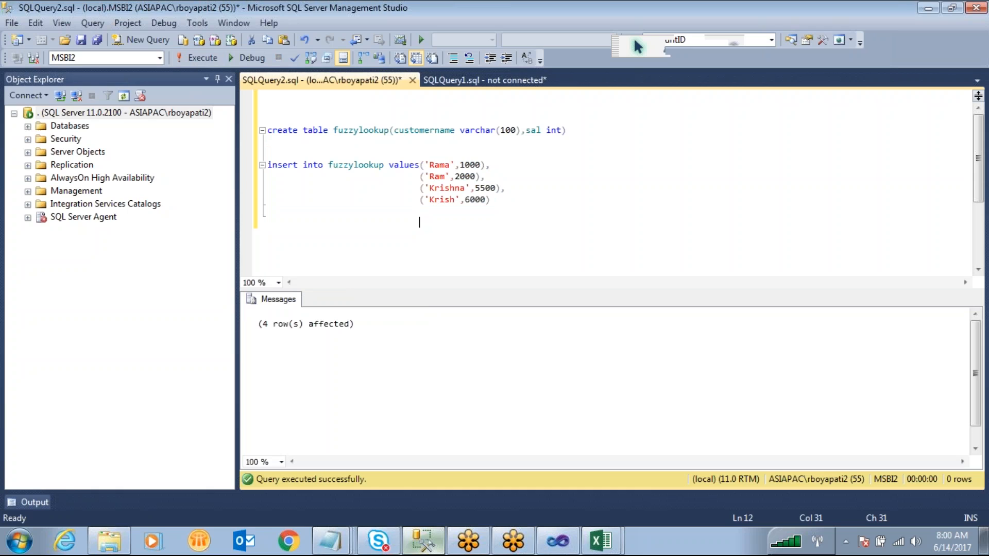
pyautogui.press('Return')
pyautogui.write('select * from')
pyautogui.doubleClick(366, 165)
pyautogui.hotkey('ctrl', 'c')
pyautogui.click(528, 247)
pyautogui.hotkey('ctrl', 'v')
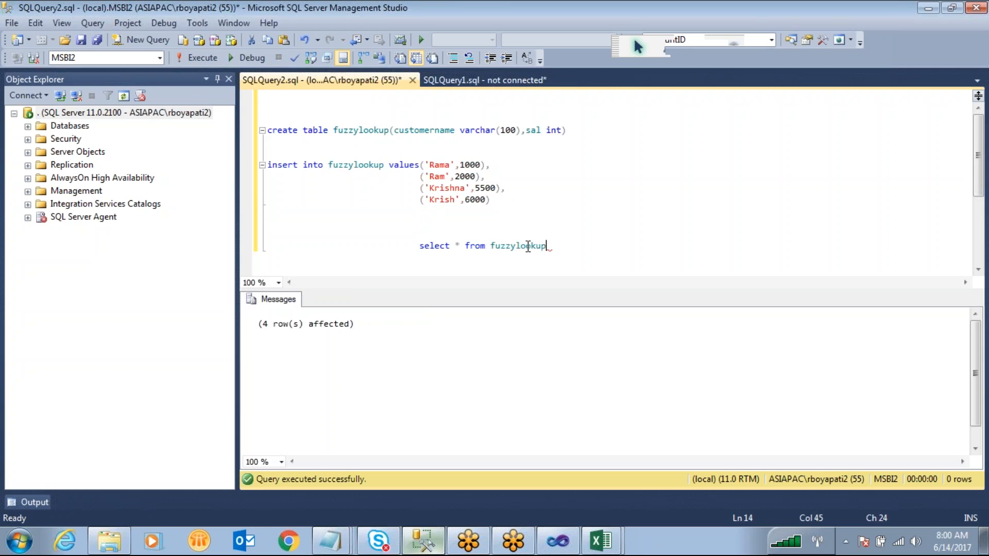
pyautogui.hotkey('shift', 'Up')
pyautogui.press('F5')
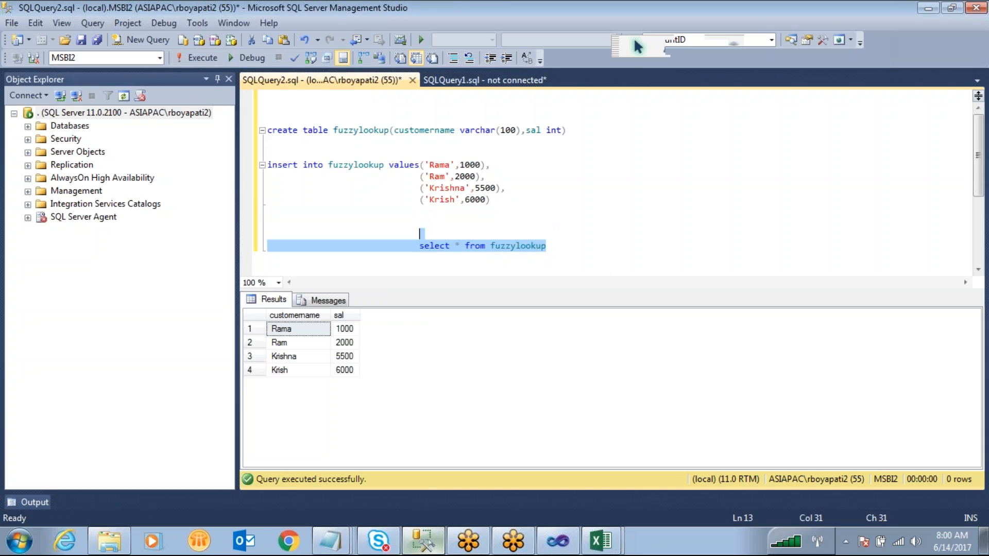
# Compare the returned rows and mark the two pairs of similar customer names with temporary pen strokes
pyautogui.moveTo(346, 371); pyautogui.dragTo(274, 339)
pyautogui.click(674, 52)
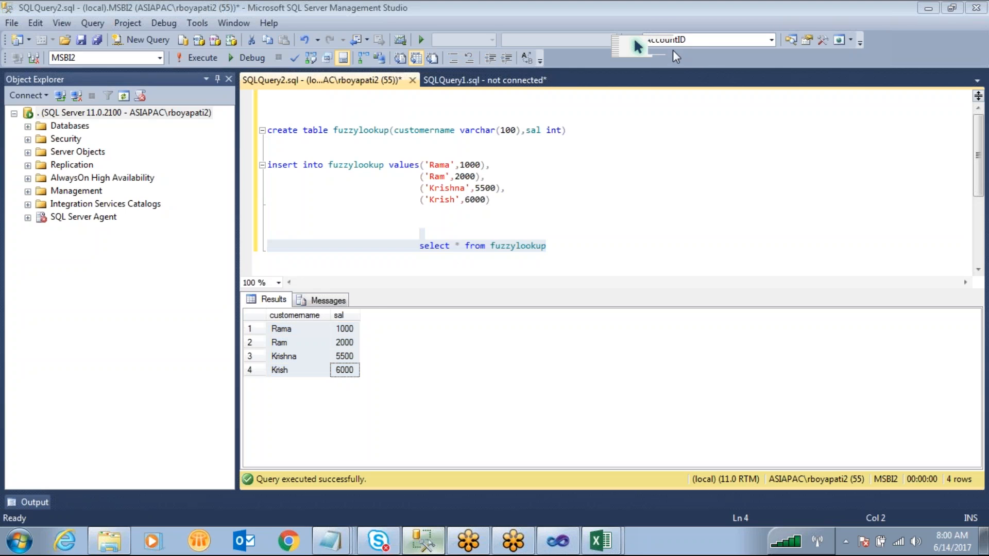
pyautogui.moveTo(355, 326)
pyautogui.mouseDown()
pyautogui.moveTo(438, 339)
pyautogui.moveTo(399, 342)
pyautogui.moveTo(444, 365)
pyautogui.moveTo(415, 374)
pyautogui.moveTo(445, 365)
pyautogui.mouseUp()
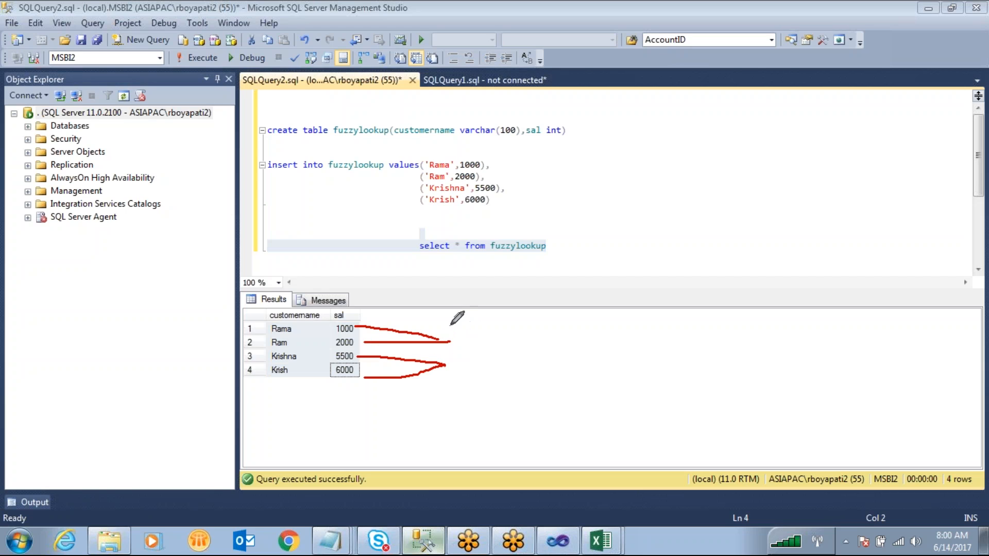
pyautogui.moveTo(296, 323)
pyautogui.mouseDown()
pyautogui.moveTo(270, 337)
pyautogui.moveTo(286, 346)
pyautogui.moveTo(303, 332)
pyautogui.moveTo(299, 323)
pyautogui.mouseUp()
pyautogui.press('Escape')
# Switch to Visual Studio, open the Data Flow Task in Package1.dtsx and add an OLE DB Source to it
pyautogui.click(561, 538)
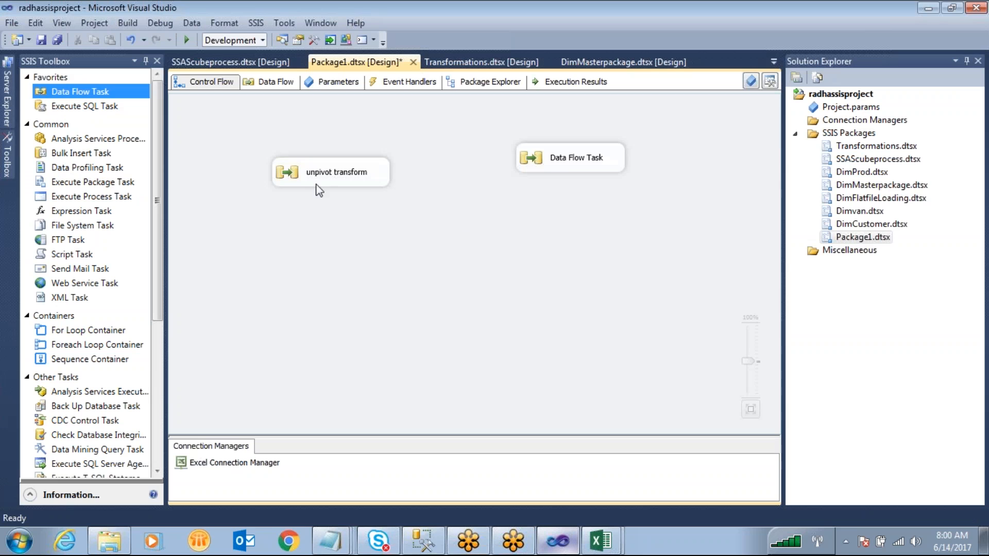
pyautogui.doubleClick(559, 159)
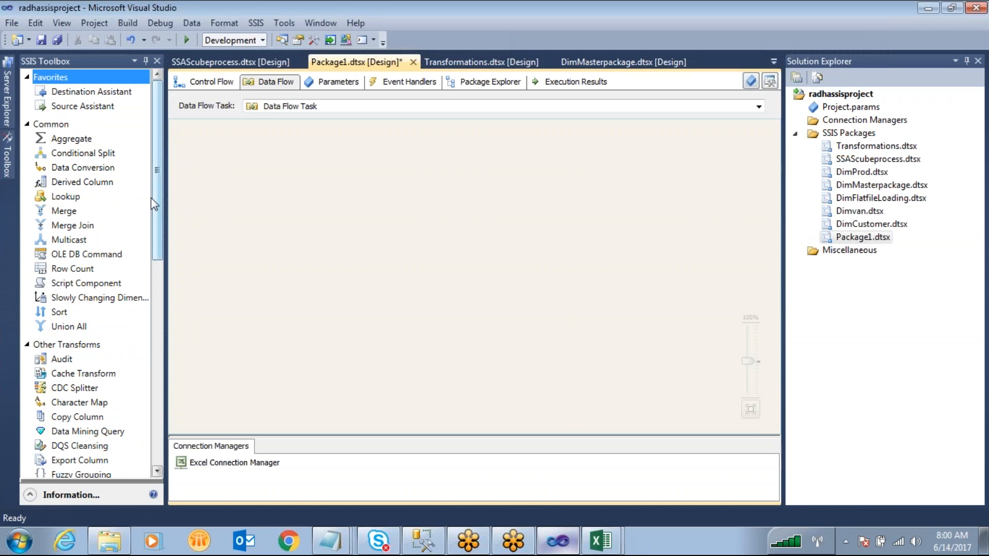
pyautogui.moveTo(157, 247); pyautogui.dragTo(154, 412)
pyautogui.moveTo(63, 355); pyautogui.dragTo(464, 193)
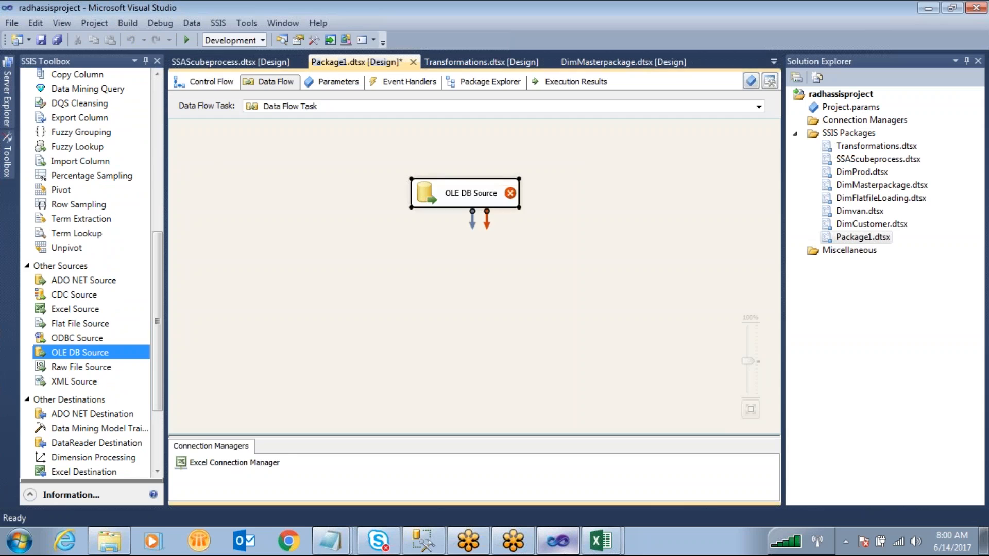
# Assign the existing LocalHost.MSBI2 data connection to the OLE DB Source
pyautogui.doubleClick(463, 193)
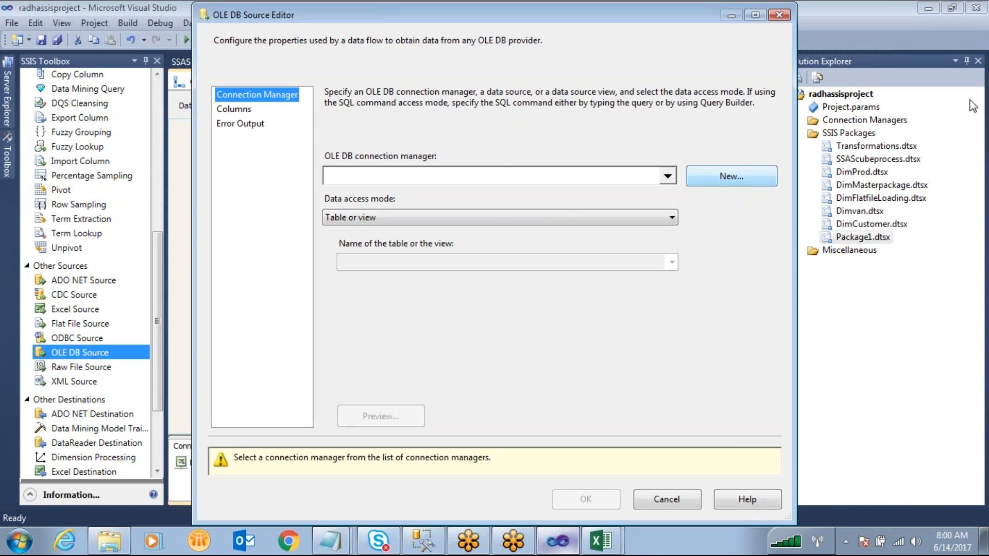
pyautogui.click(732, 176)
pyautogui.click(329, 185)
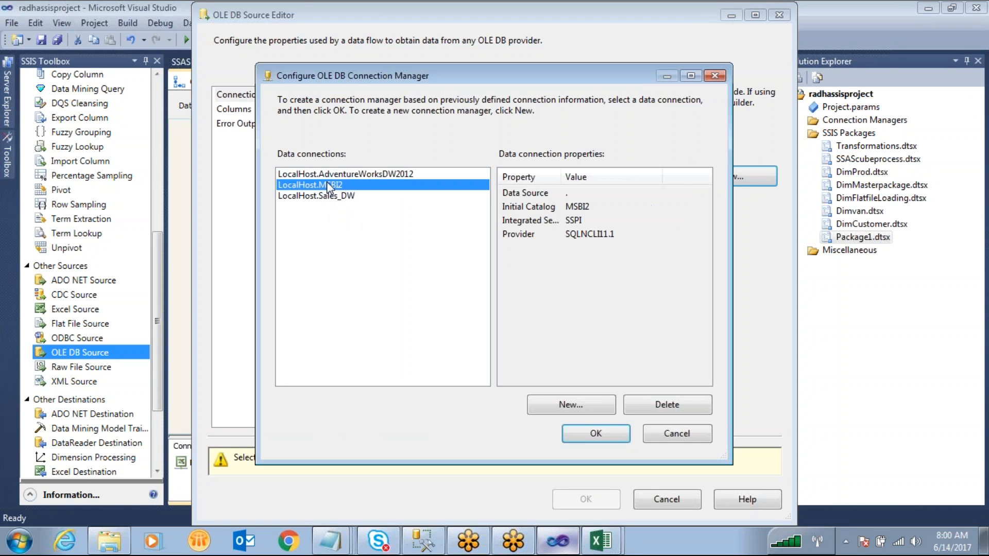
pyautogui.click(596, 433)
# Select [dbo].[fuzzylookup] as the source table, check its columns and confirm the OLE DB Source settings
pyautogui.click(585, 260)
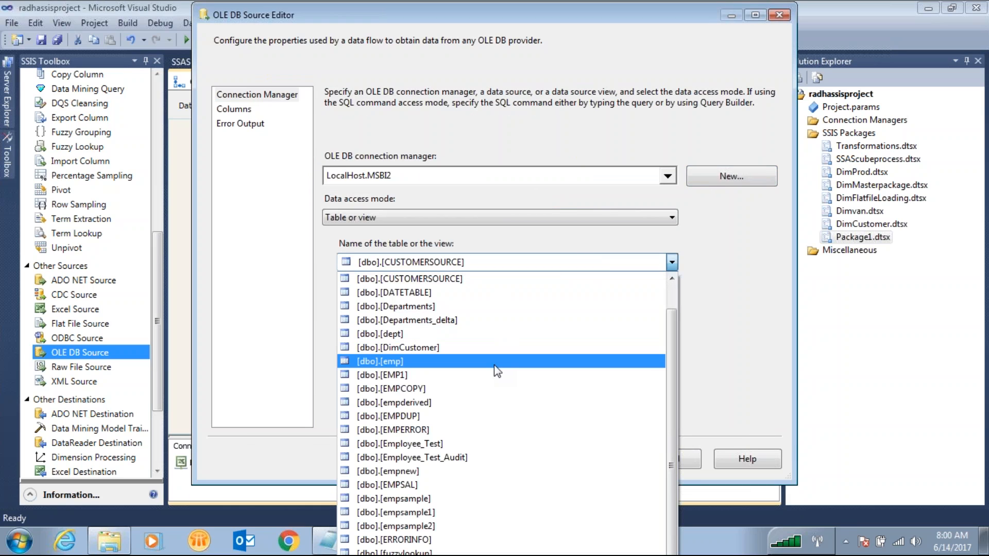
pyautogui.scroll(-1, 497, 370)
pyautogui.click(425, 526)
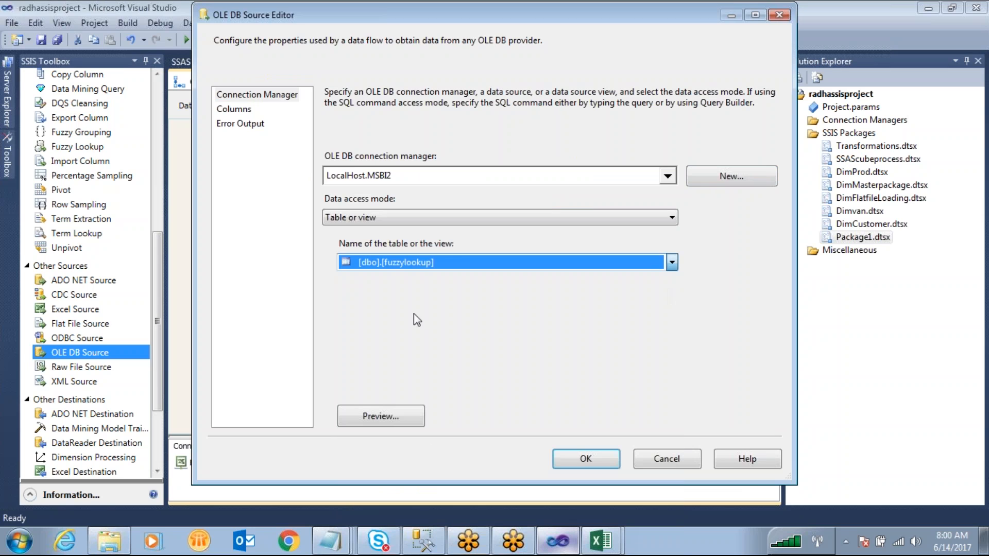
pyautogui.click(241, 109)
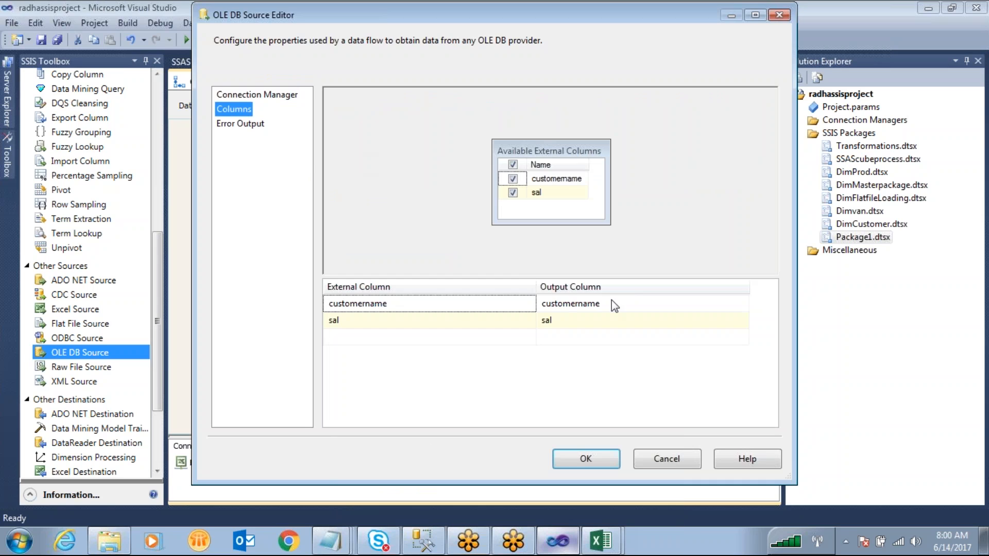
pyautogui.click(579, 453)
# Add a Fuzzy Grouping transformation below the OLE DB Source and connect the source's data output to it
pyautogui.moveTo(160, 277); pyautogui.dragTo(164, 216)
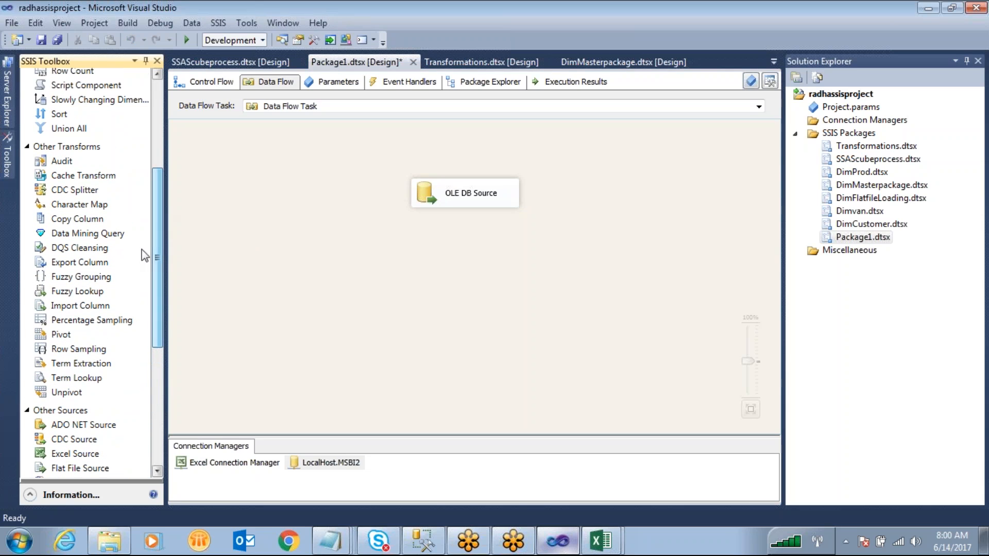
pyautogui.click(89, 277)
pyautogui.moveTo(430, 257); pyautogui.dragTo(427, 257)
pyautogui.click(463, 201)
pyautogui.moveTo(472, 226); pyautogui.dragTo(438, 273)
# In the Fuzzy Grouping columns settings, turn off plain pass-through for customername and select it as the grouping input column
pyautogui.doubleClick(429, 279)
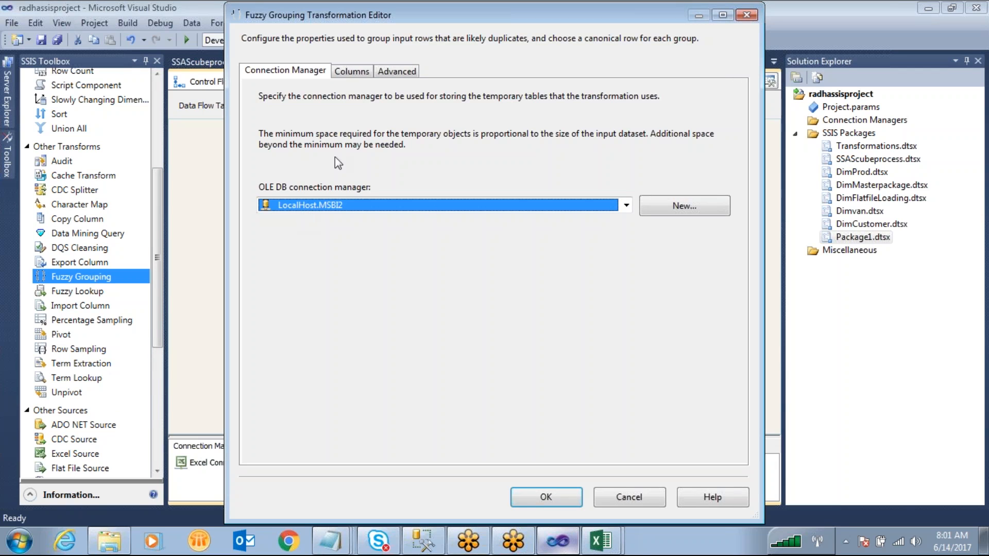
pyautogui.click(352, 73)
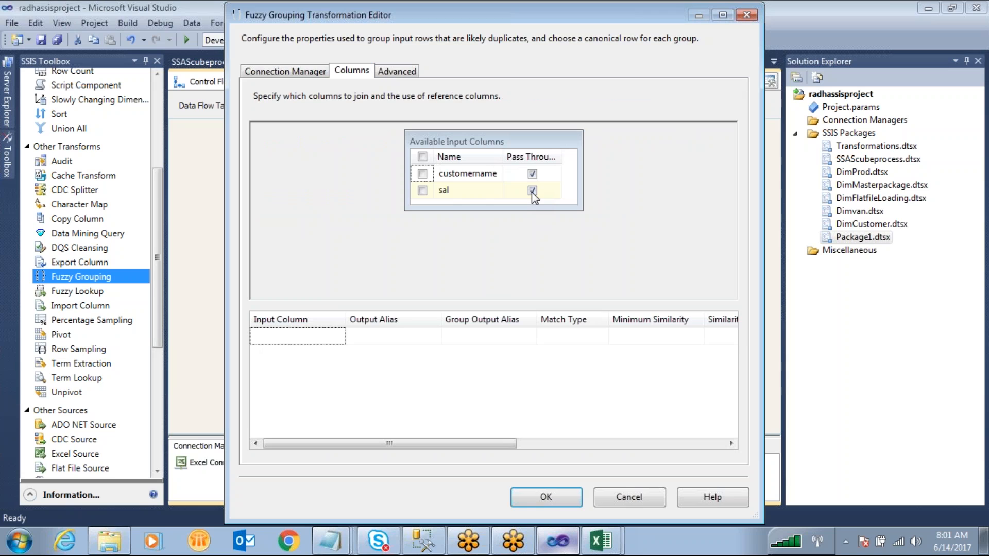
pyautogui.click(532, 173)
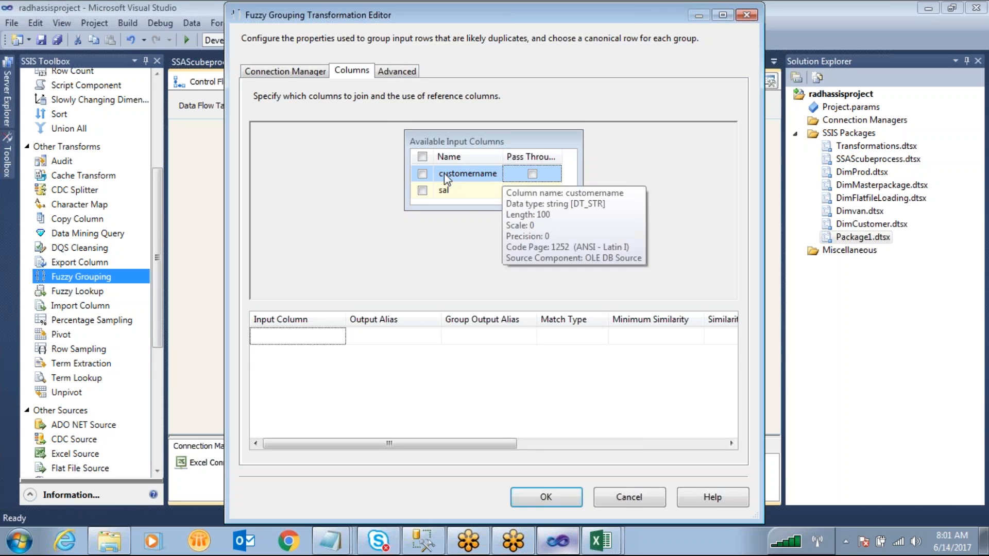
pyautogui.click(420, 173)
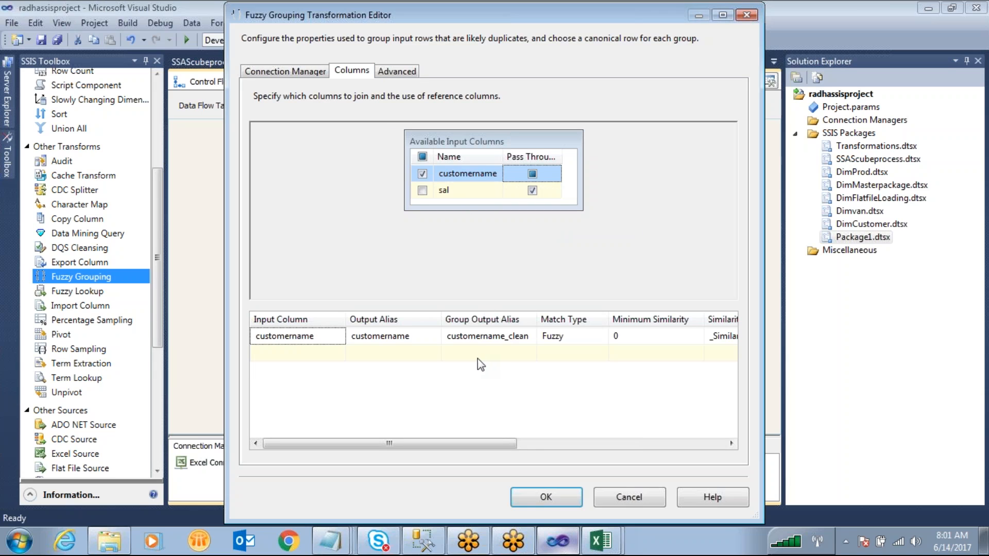
pyautogui.moveTo(503, 156); pyautogui.dragTo(524, 154)
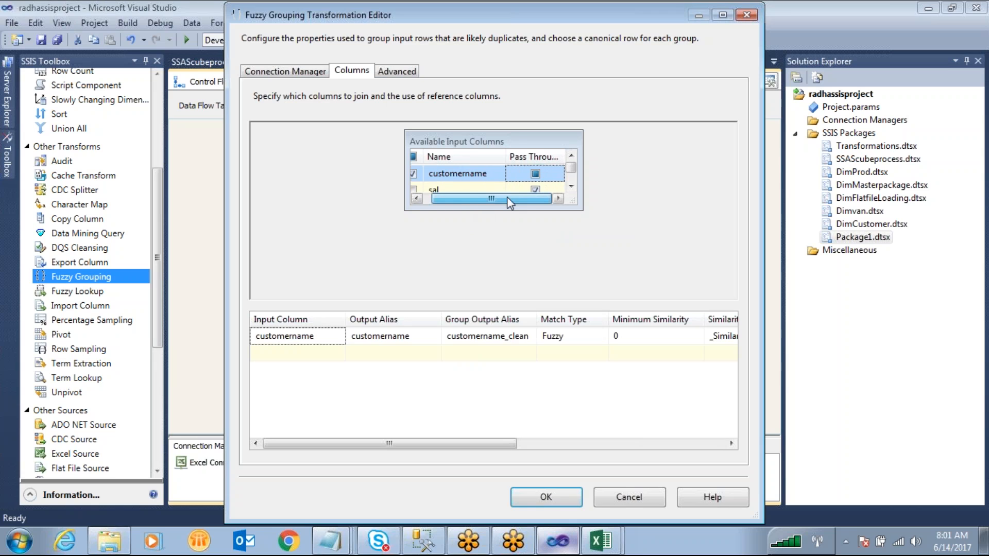
# Set the match type of the customername column to Exact
pyautogui.click(604, 337)
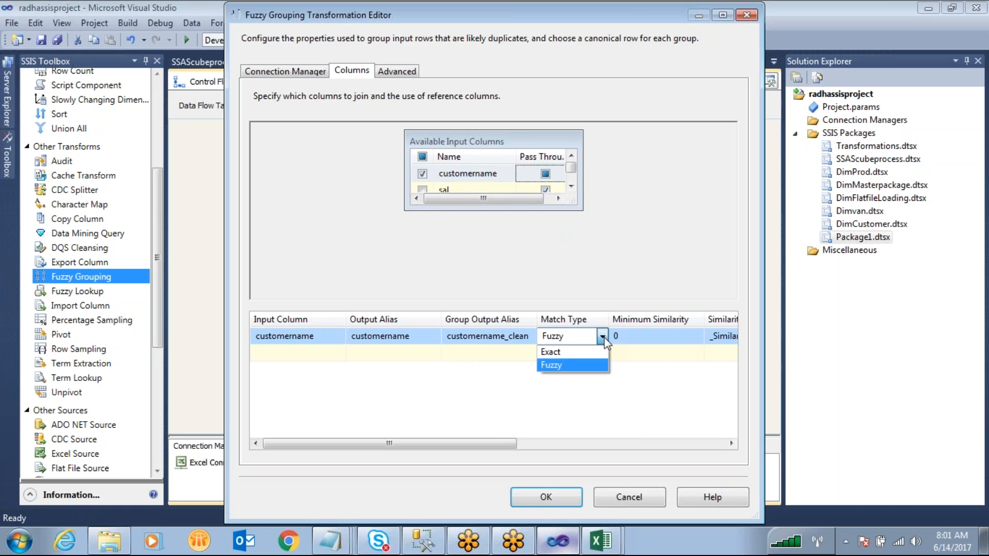
pyautogui.click(559, 352)
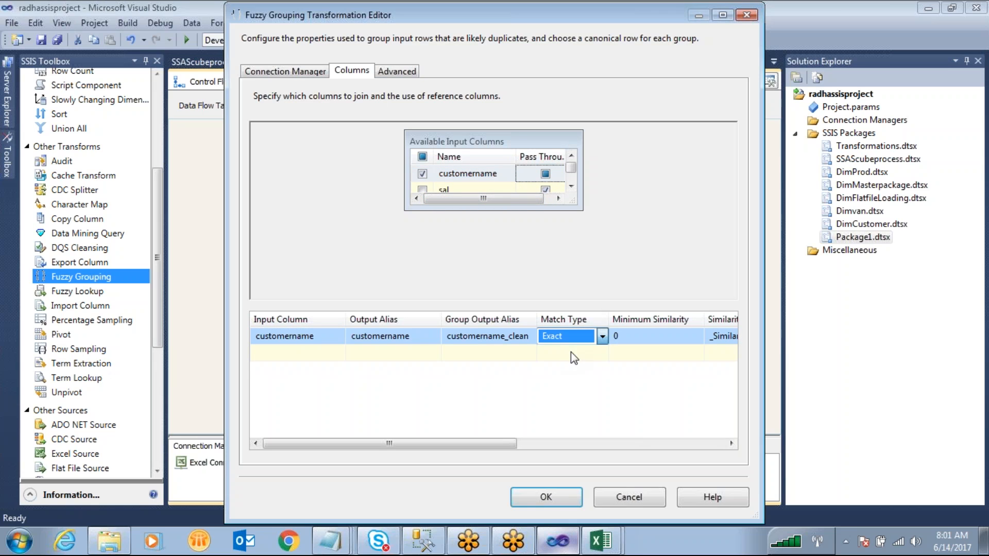
pyautogui.click(619, 335)
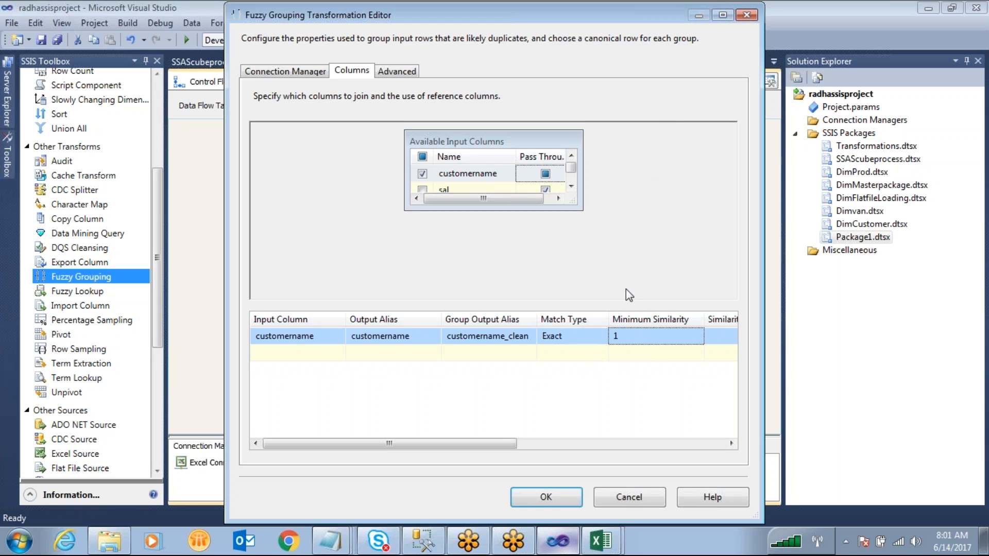
# Review the similar customer names in the SQL Server Management Studio query results and return to the Fuzzy Grouping editor
pyautogui.click(423, 541)
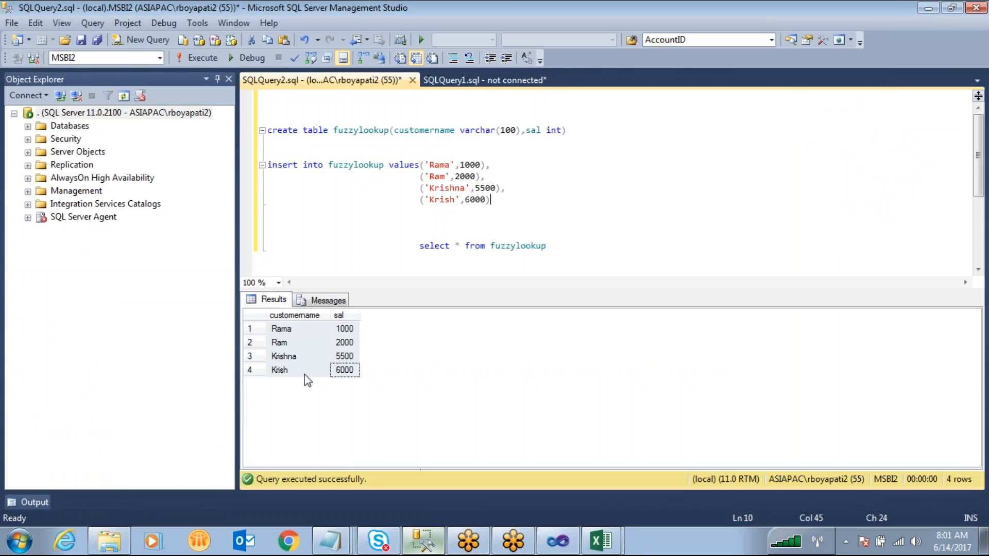
pyautogui.click(291, 342)
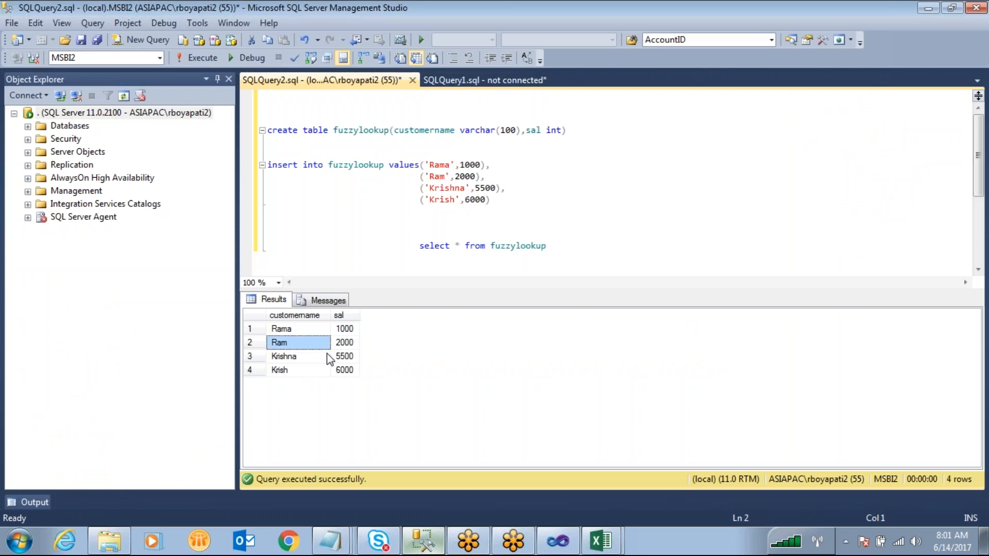
pyautogui.click(606, 540)
pyautogui.click(566, 545)
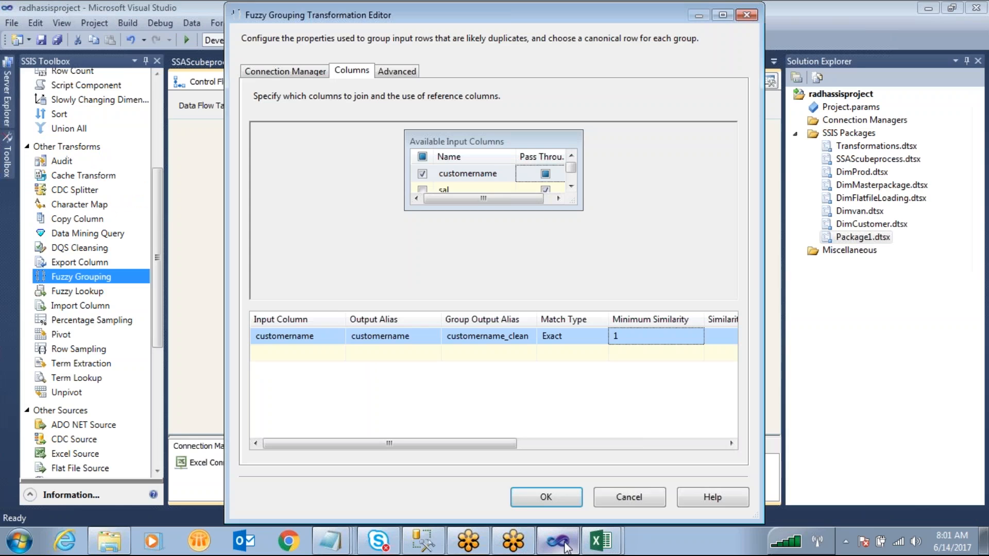
# Set the customername match type to Fuzzy and inspect its minimum similarity setting
pyautogui.click(562, 344)
pyautogui.click(560, 360)
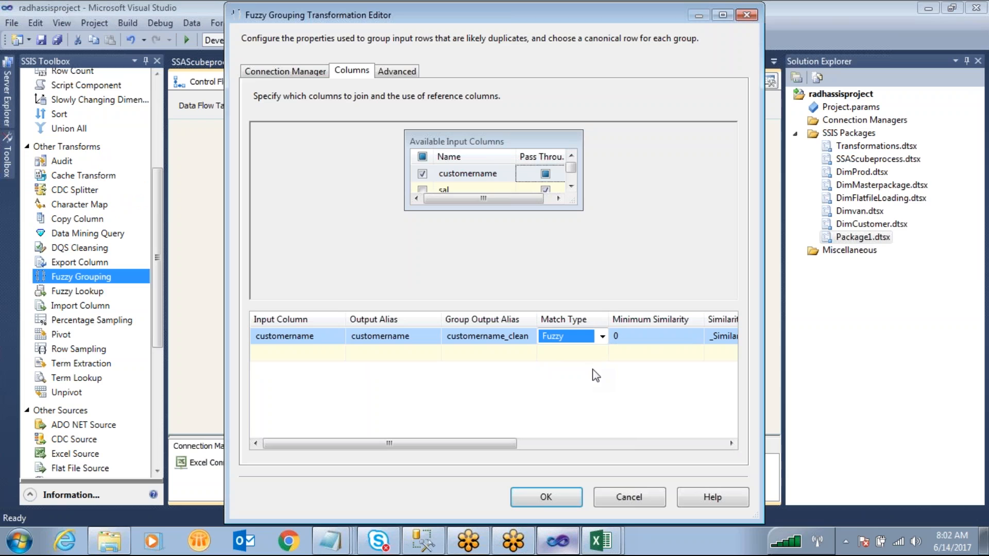
pyautogui.moveTo(512, 444); pyautogui.dragTo(476, 438)
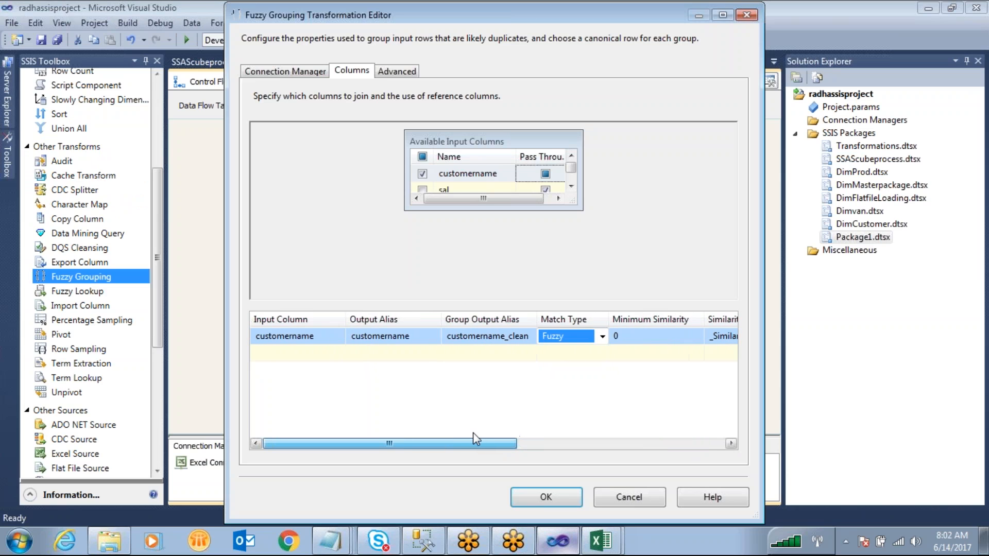
pyautogui.click(637, 340)
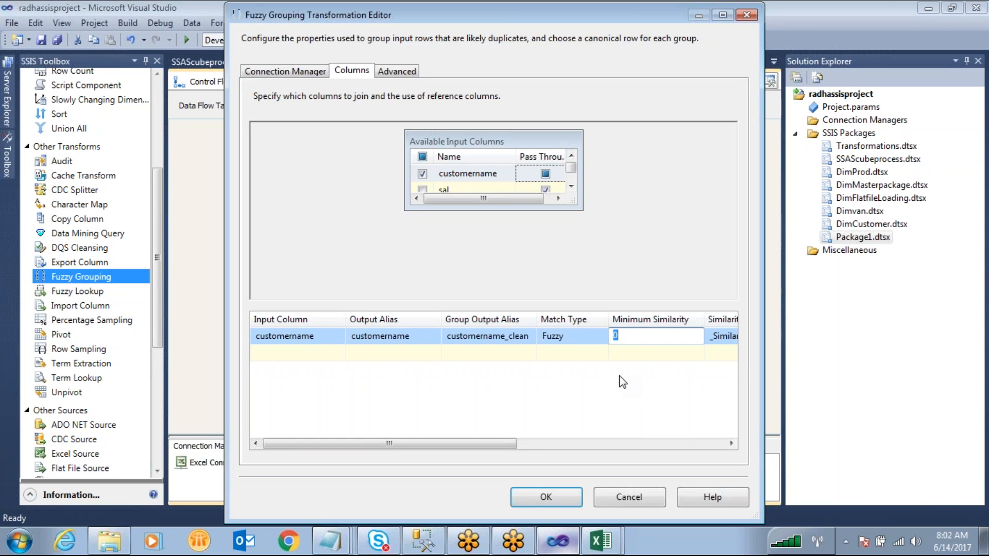
pyautogui.click(433, 393)
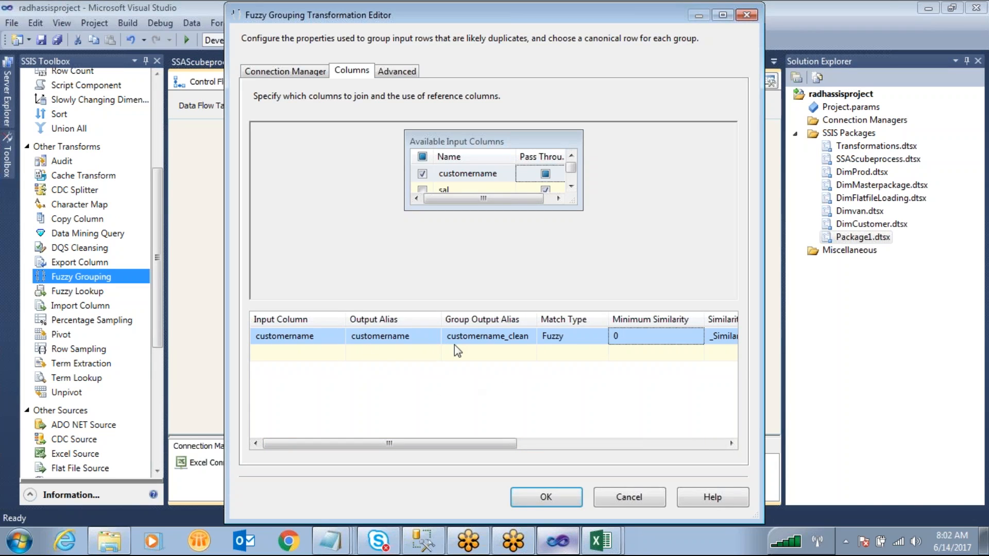
# Check the group output alias customername_clean and accept the Fuzzy Grouping settings
pyautogui.click(527, 337)
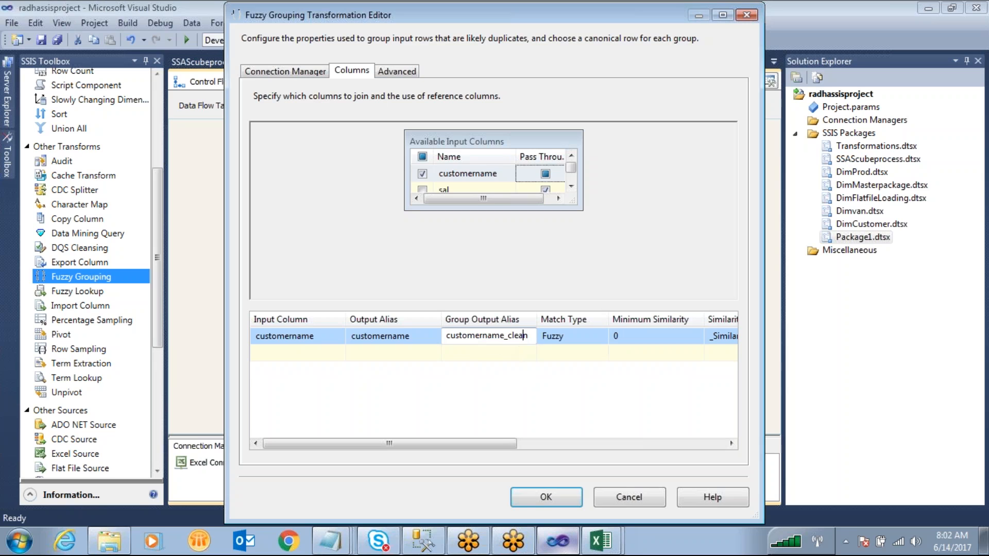
pyautogui.moveTo(528, 338); pyautogui.dragTo(447, 370)
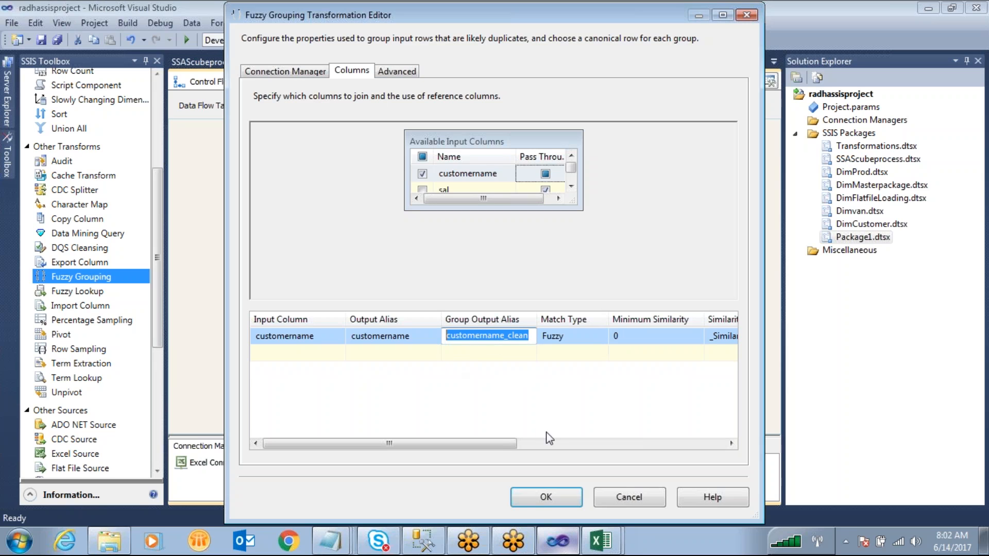
pyautogui.click(562, 498)
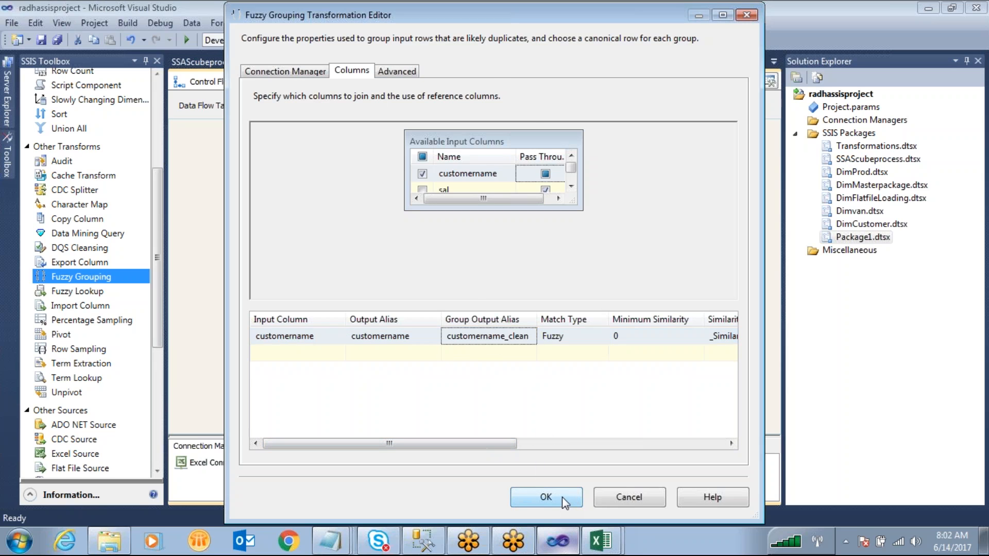
# Add a Multicast transformation below Fuzzy Grouping and connect the Fuzzy Grouping output to it
pyautogui.moveTo(156, 242); pyautogui.dragTo(159, 163)
pyautogui.moveTo(72, 231); pyautogui.dragTo(428, 356)
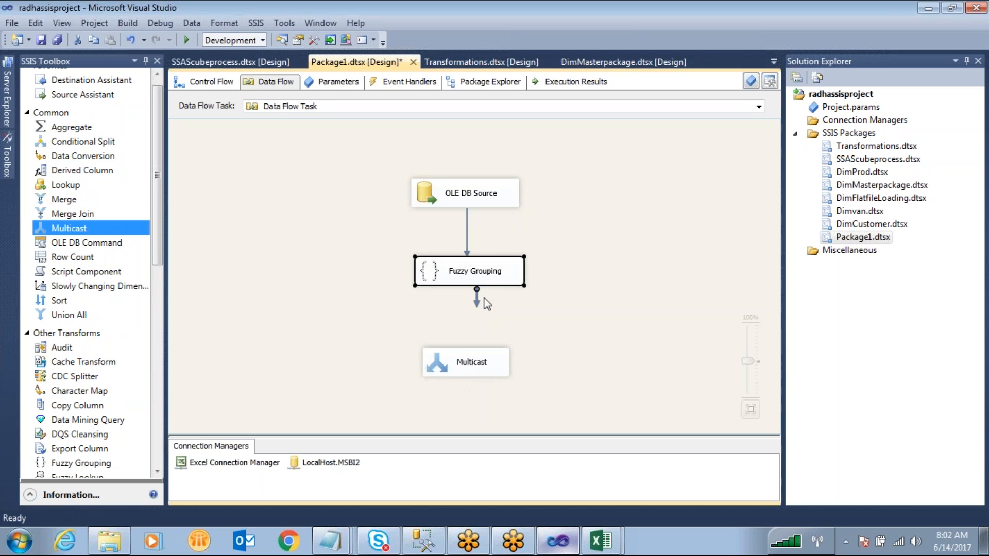
pyautogui.moveTo(478, 301); pyautogui.dragTo(475, 363)
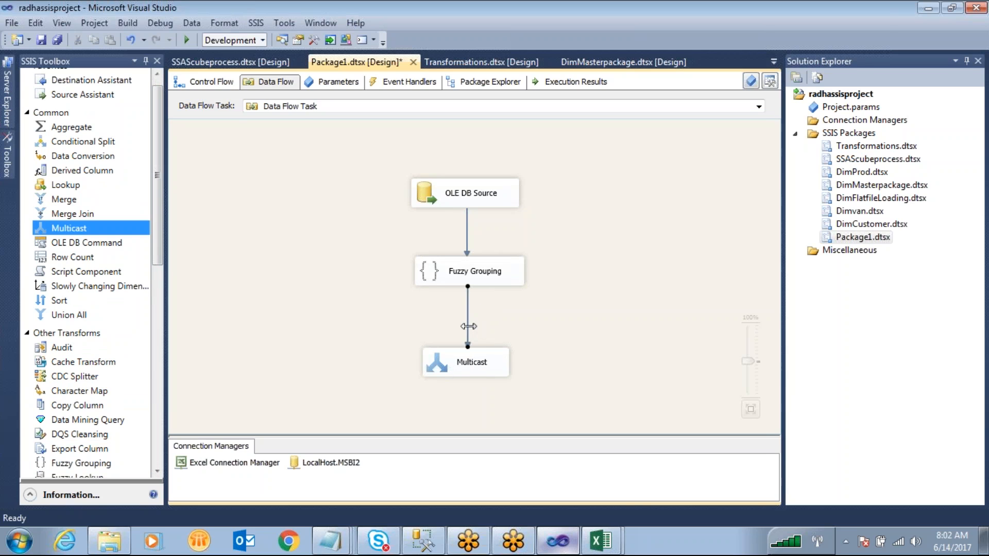
# Enable a data viewer on the path between Fuzzy Grouping and Multicast
pyautogui.doubleClick(468, 326)
pyautogui.click(309, 155)
pyautogui.click(377, 130)
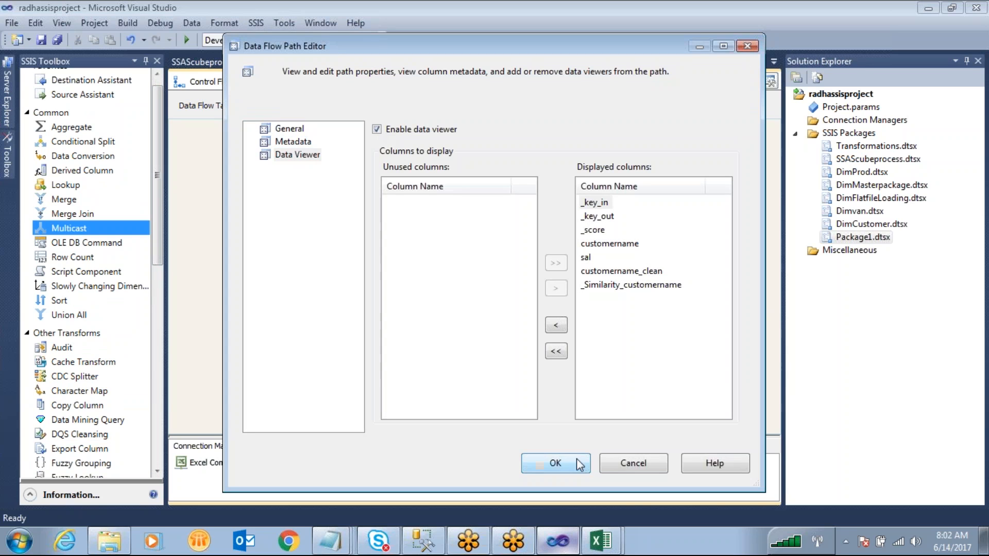
pyautogui.click(571, 462)
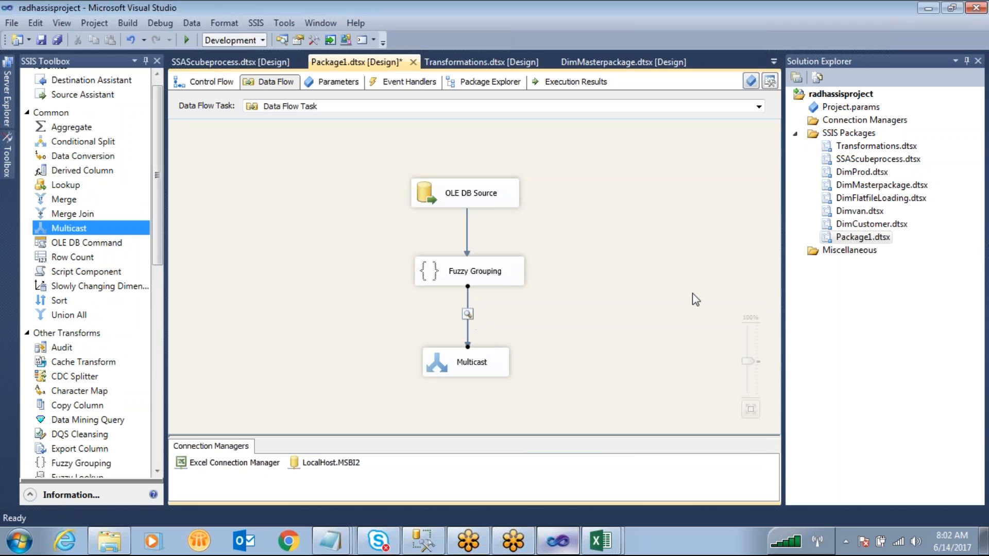
# Execute the Data Flow Task from the package's control flow
pyautogui.click(200, 81)
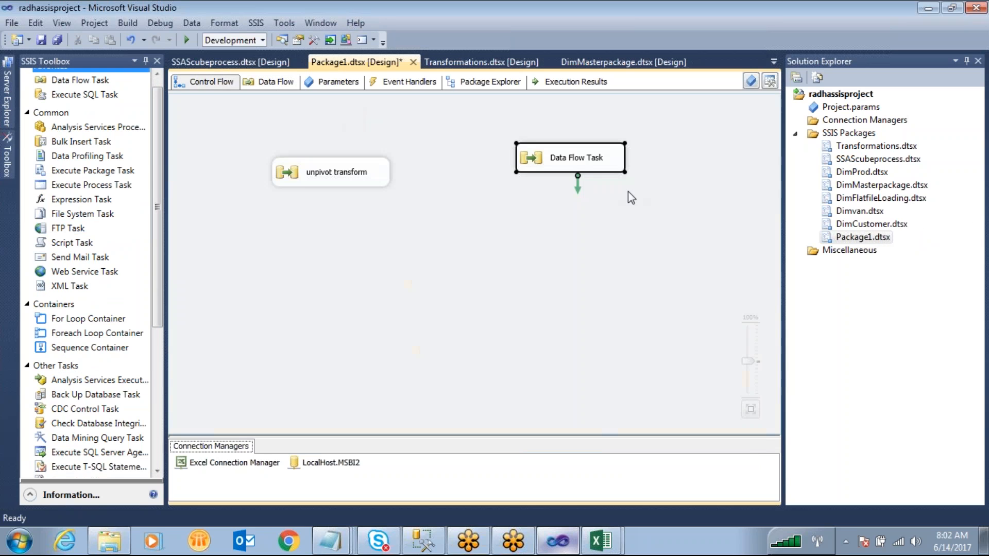
pyautogui.rightClick(586, 164)
pyautogui.click(635, 268)
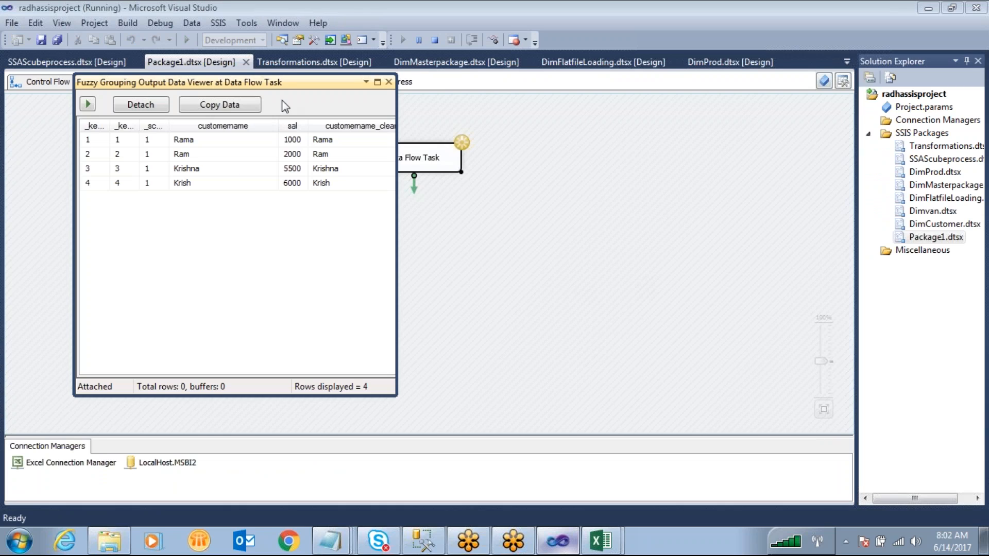
# Widen the data viewer and its columns to examine the key, score, customername_clean and similarity values of the Fuzzy Grouping output
pyautogui.moveTo(396, 110); pyautogui.dragTo(740, 119)
pyautogui.moveTo(109, 126); pyautogui.dragTo(423, 125)
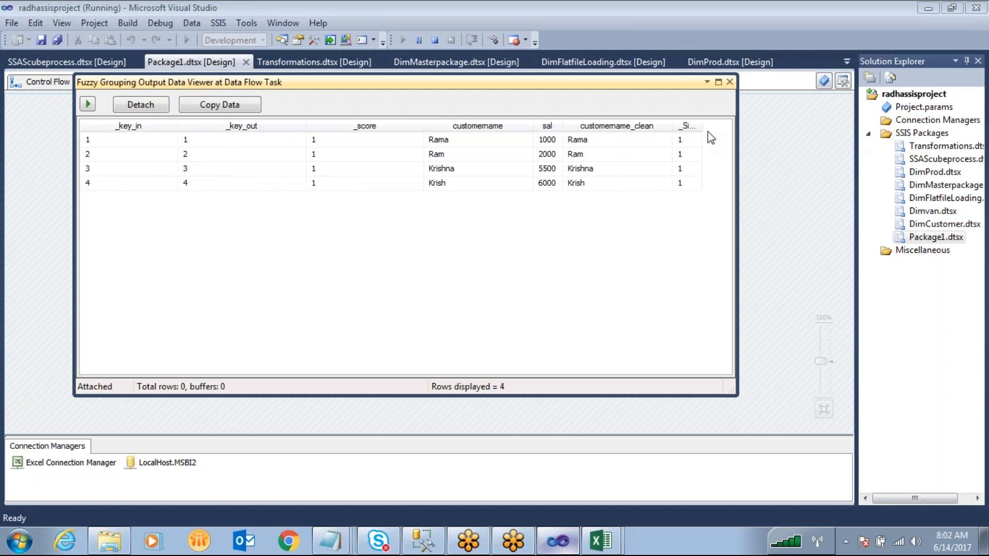
pyautogui.moveTo(702, 126); pyautogui.dragTo(759, 126)
pyautogui.moveTo(658, 368); pyautogui.dragTo(344, 265)
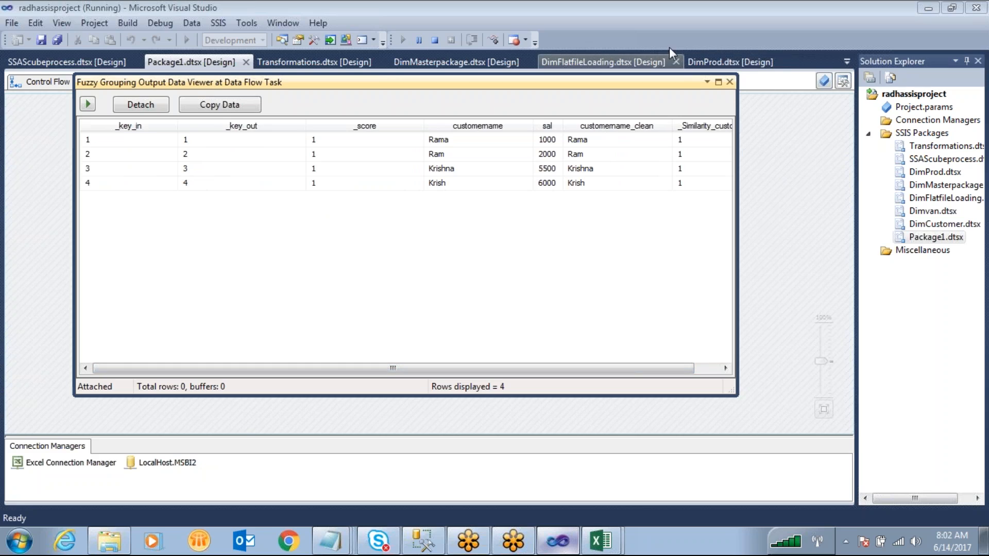
pyautogui.moveTo(137, 120)
pyautogui.mouseDown()
pyautogui.moveTo(82, 143)
pyautogui.moveTo(124, 200)
pyautogui.moveTo(160, 138)
pyautogui.moveTo(140, 117)
pyautogui.mouseUp()
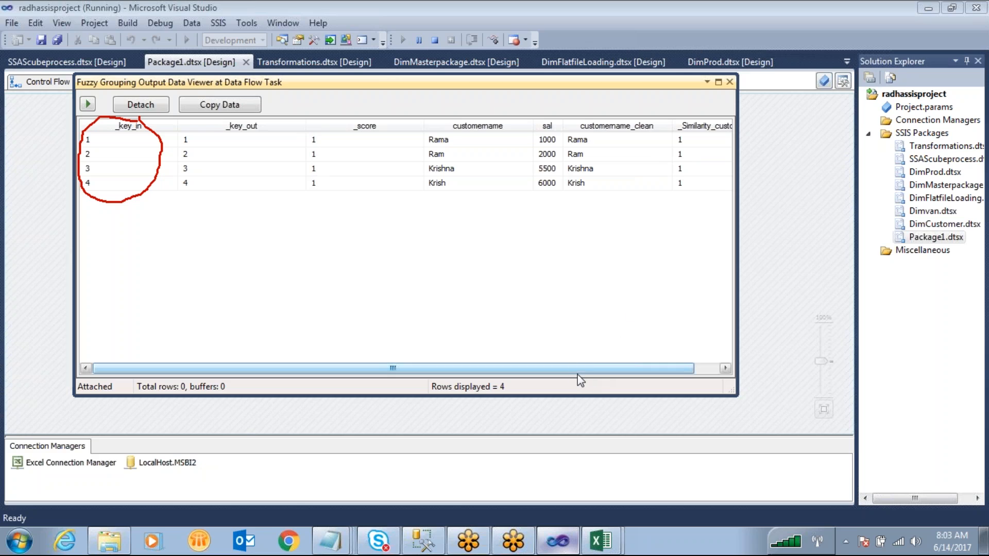
pyautogui.moveTo(572, 369); pyautogui.dragTo(622, 366)
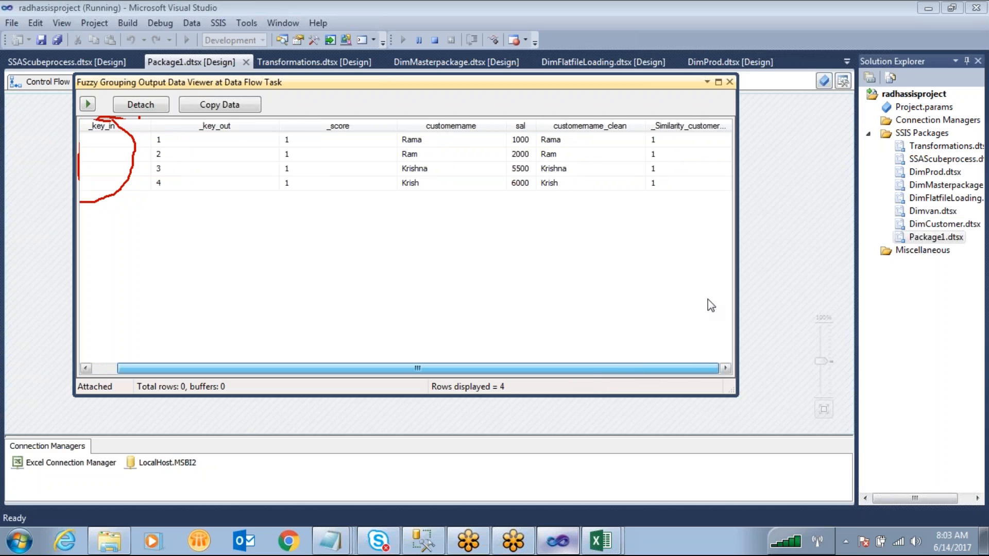
pyautogui.moveTo(738, 252); pyautogui.dragTo(973, 217)
pyautogui.moveTo(759, 126); pyautogui.dragTo(951, 118)
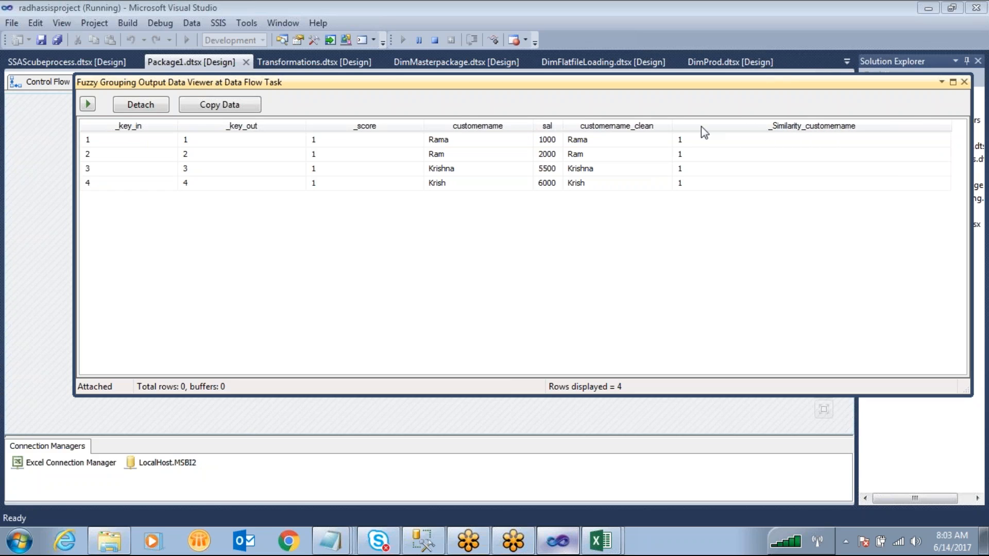
pyautogui.moveTo(677, 125); pyautogui.dragTo(653, 139)
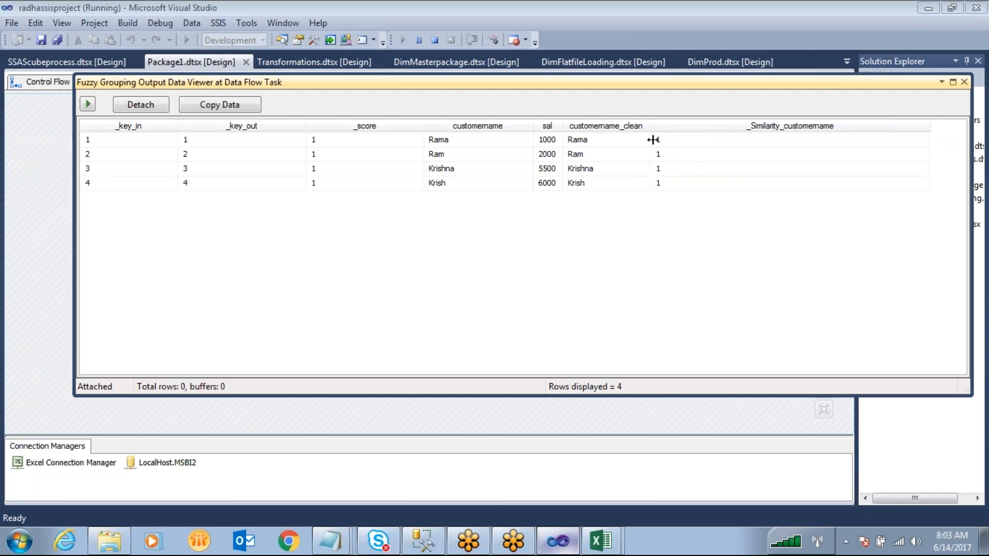
pyautogui.moveTo(562, 125); pyautogui.dragTo(621, 120)
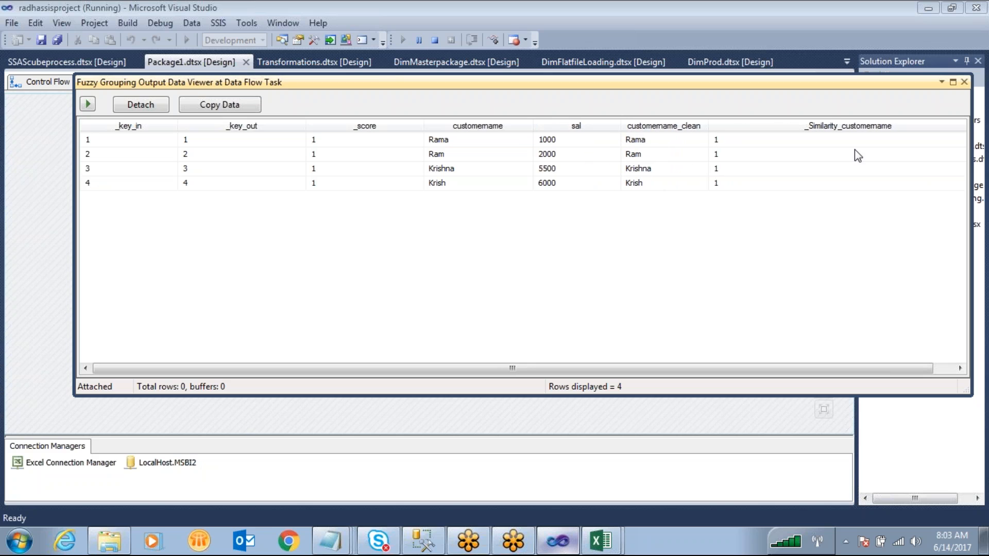
# Close the data viewer, check the executed data flow and stop debugging the package
pyautogui.click(964, 82)
pyautogui.doubleClick(409, 161)
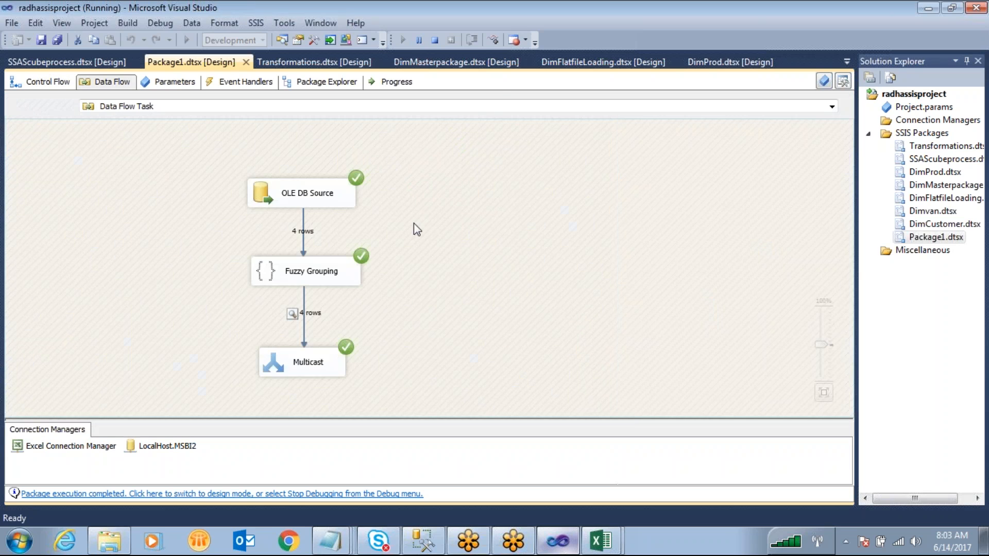
pyautogui.click(435, 40)
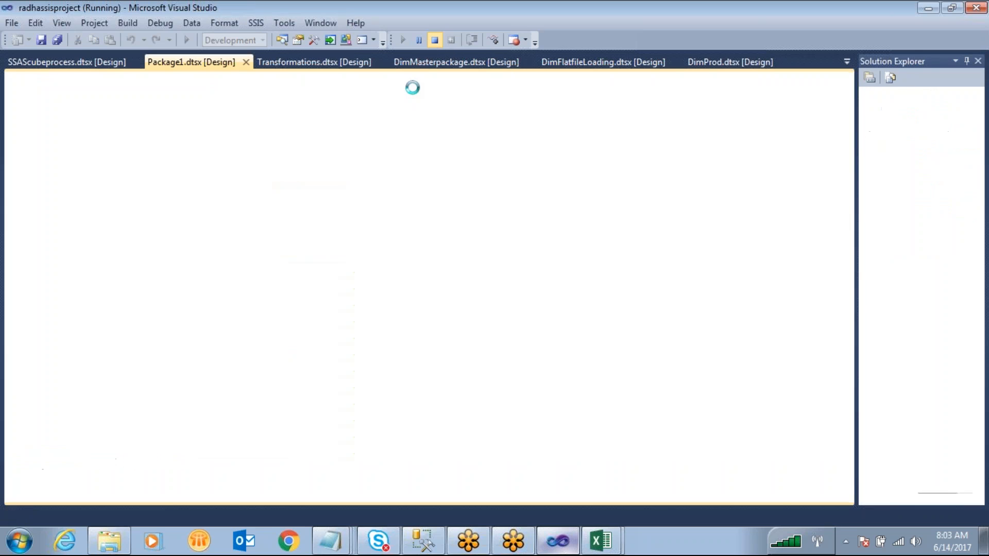
# Lower the similarity threshold in the advanced settings of the Fuzzy Grouping transformation and accept the change
pyautogui.doubleClick(428, 276)
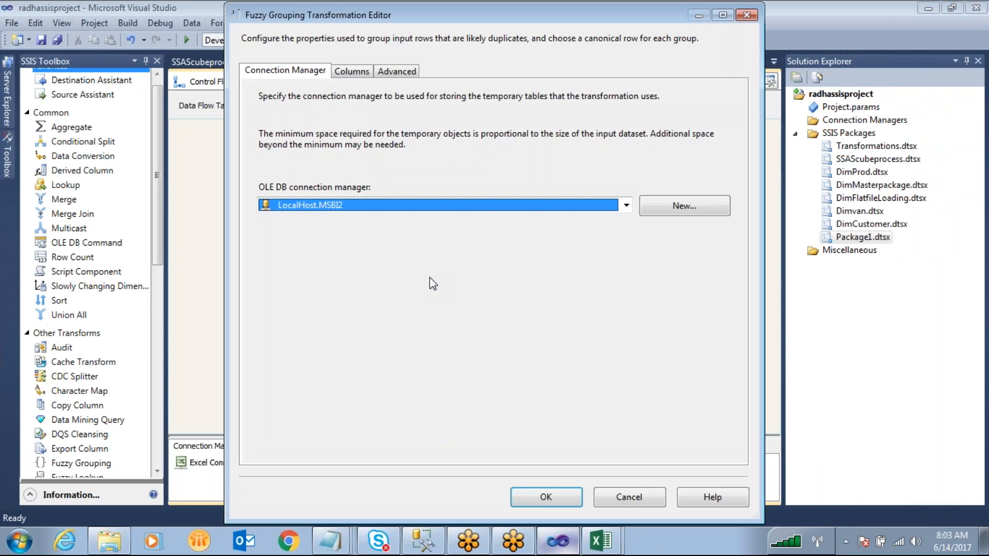
pyautogui.click(403, 71)
pyautogui.click(354, 72)
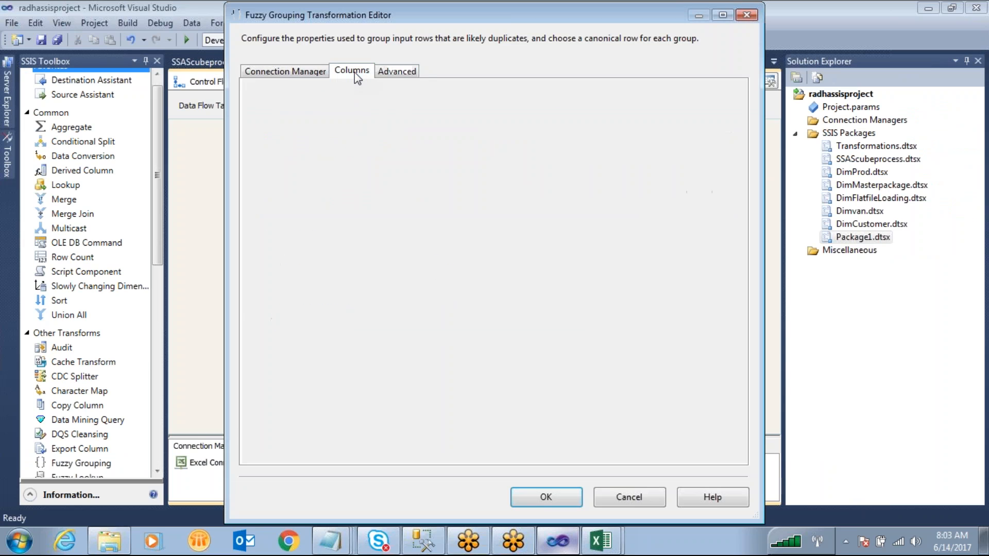
pyautogui.click(399, 75)
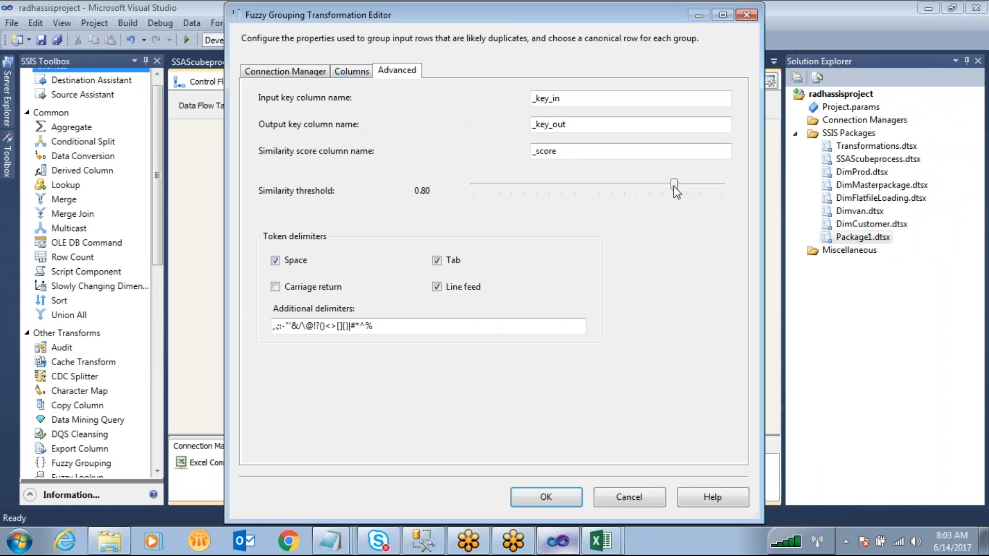
pyautogui.moveTo(673, 187); pyautogui.dragTo(627, 195)
pyautogui.click(543, 494)
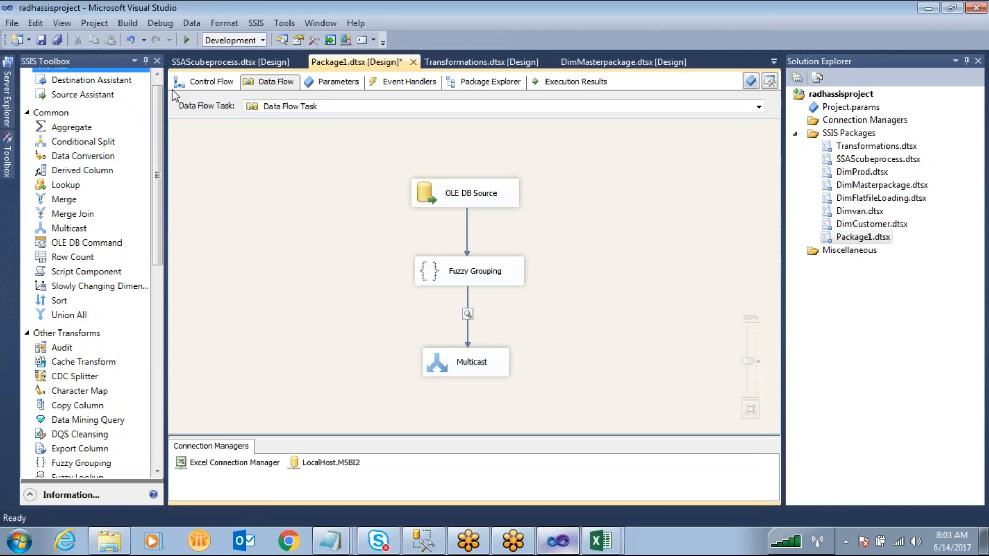
# Return to the control flow, save the package and run it in debug mode
pyautogui.click(203, 83)
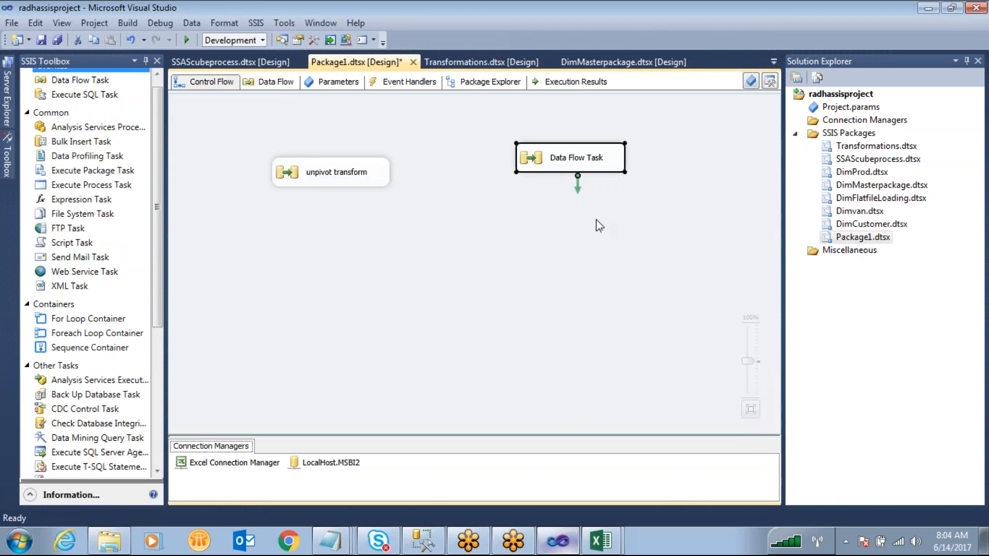
pyautogui.hotkey('ctrl', 's')
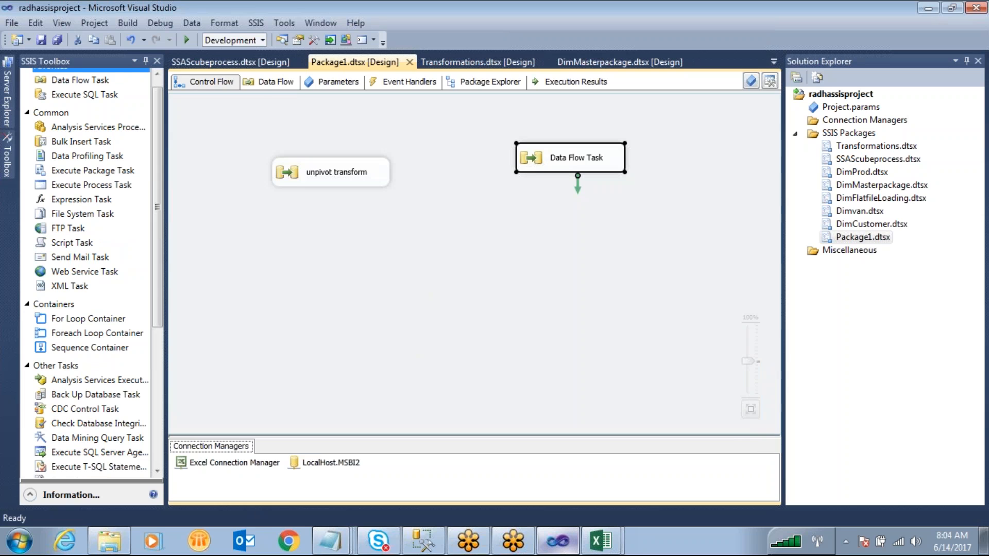
pyautogui.press('F5')
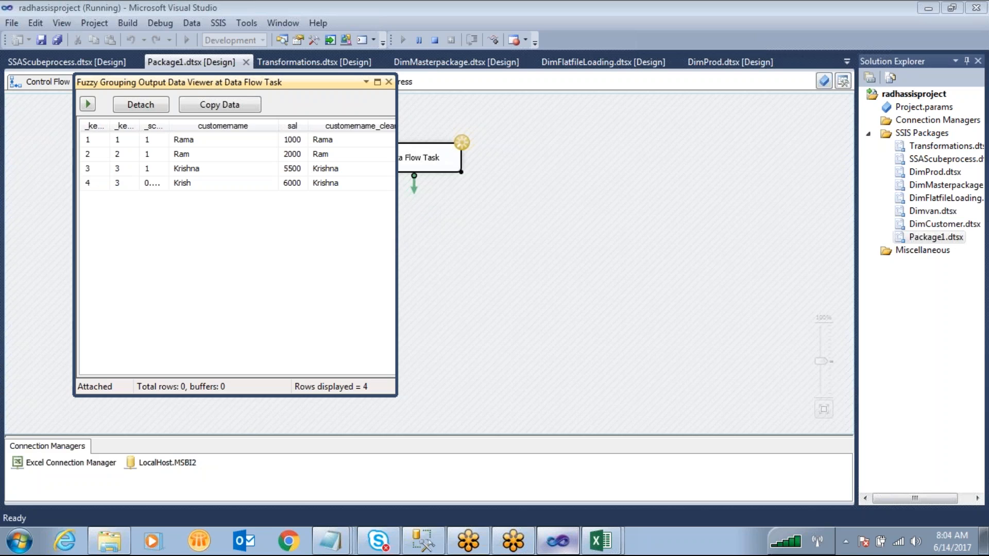
# Examine the output keys, scores and similarity values for the similar customer names in the widened data viewer, then close it and stop debugging
pyautogui.moveTo(396, 242); pyautogui.dragTo(715, 225)
pyautogui.moveTo(447, 126); pyautogui.dragTo(628, 128)
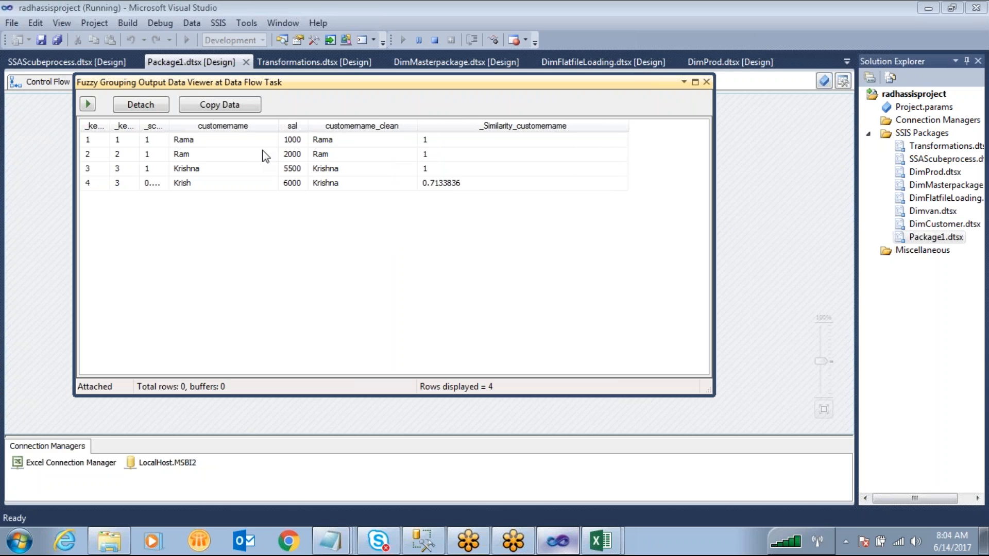
pyautogui.moveTo(169, 126); pyautogui.dragTo(278, 128)
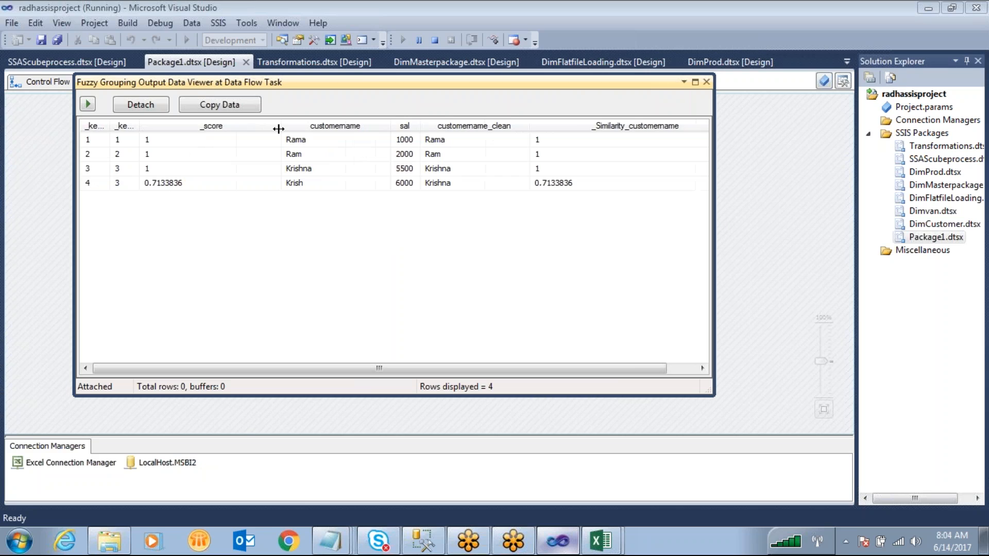
pyautogui.moveTo(140, 126); pyautogui.dragTo(210, 130)
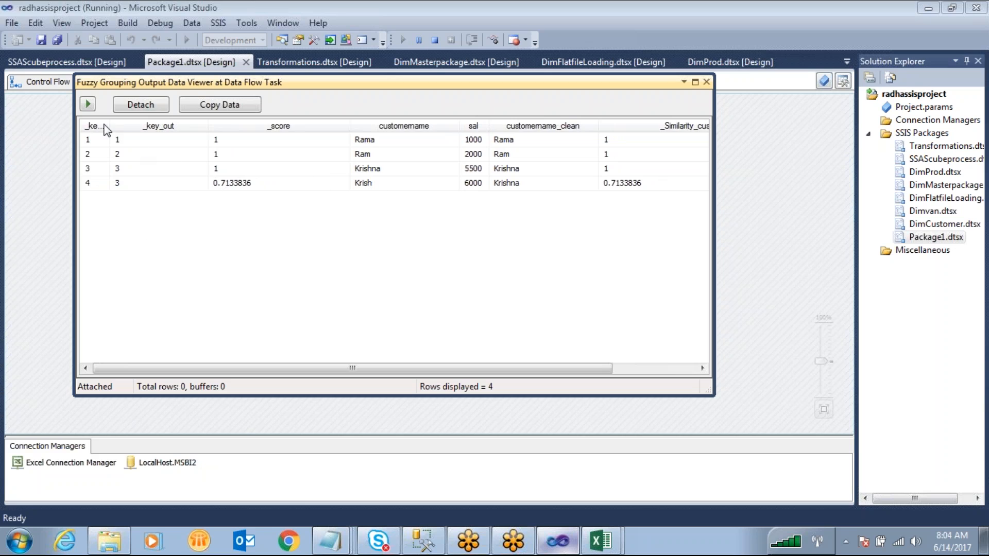
pyautogui.moveTo(107, 124); pyautogui.dragTo(161, 127)
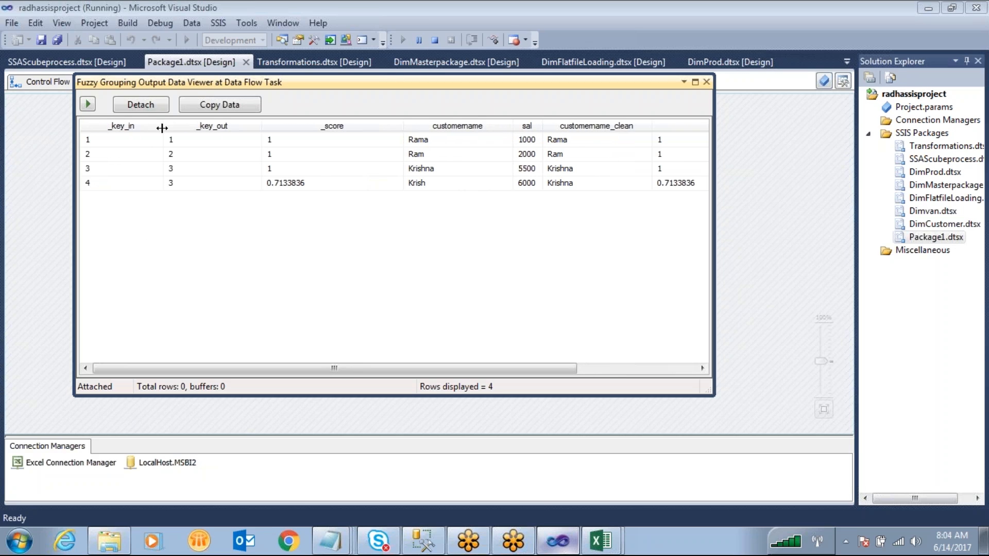
pyautogui.moveTo(193, 169); pyautogui.dragTo(200, 187)
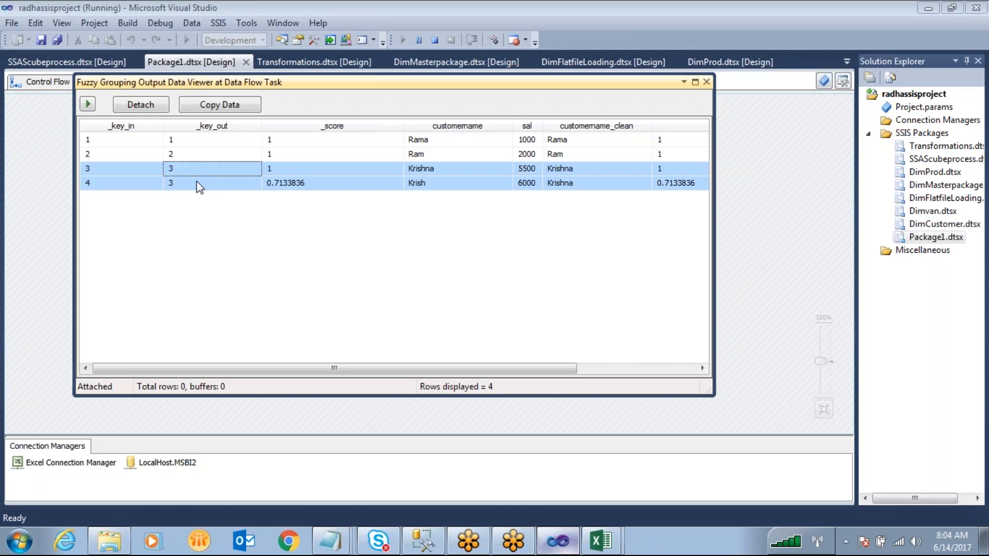
pyautogui.click(665, 55)
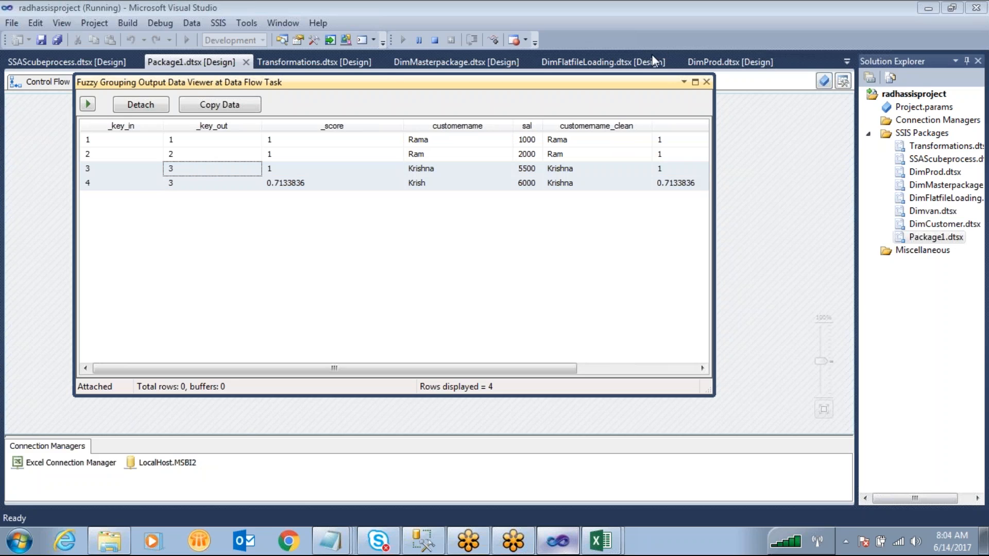
pyautogui.moveTo(454, 165)
pyautogui.mouseDown()
pyautogui.moveTo(419, 165)
pyautogui.moveTo(395, 186)
pyautogui.moveTo(445, 196)
pyautogui.moveTo(457, 166)
pyautogui.moveTo(446, 165)
pyautogui.mouseUp()
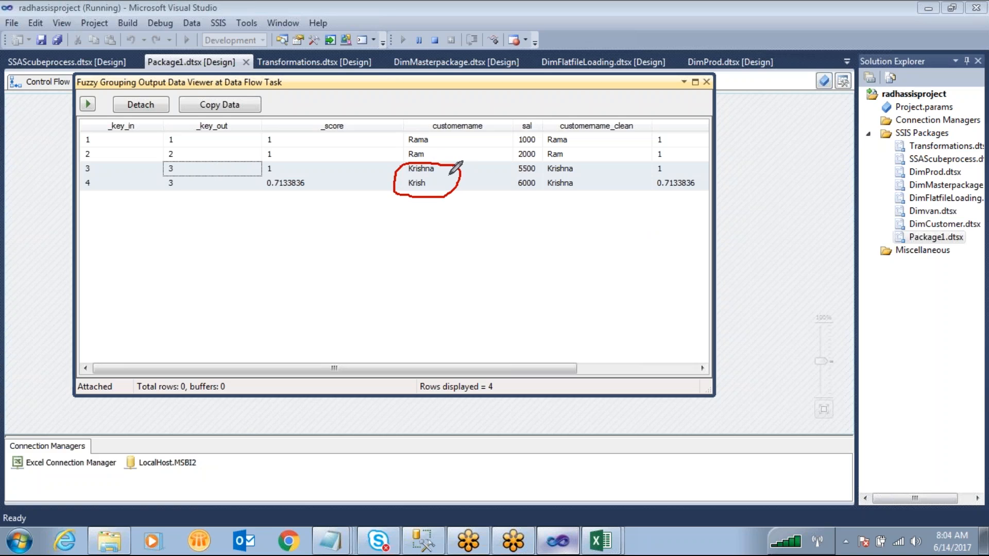
pyautogui.moveTo(446, 127)
pyautogui.mouseDown()
pyautogui.moveTo(396, 153)
pyautogui.moveTo(451, 135)
pyautogui.moveTo(438, 123)
pyautogui.mouseUp()
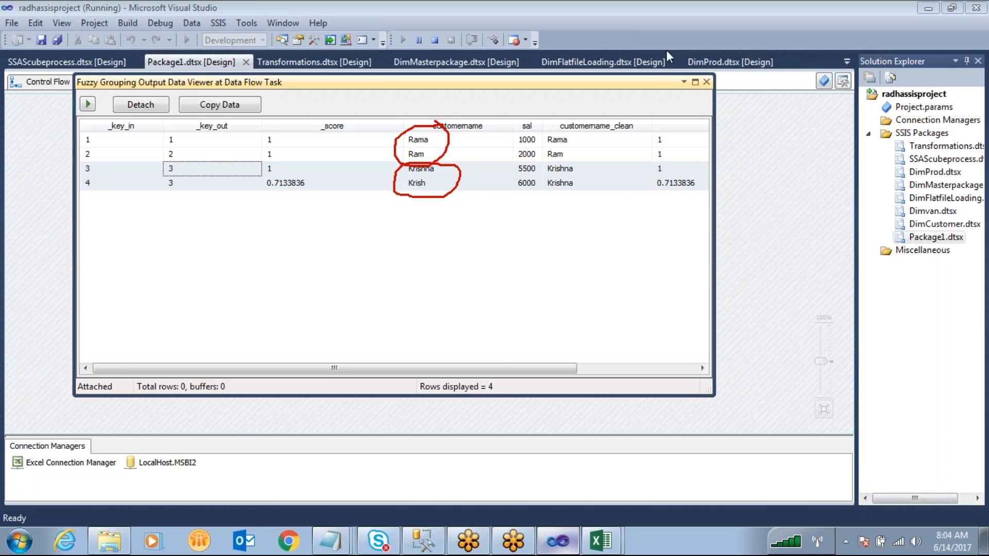
pyautogui.click(706, 82)
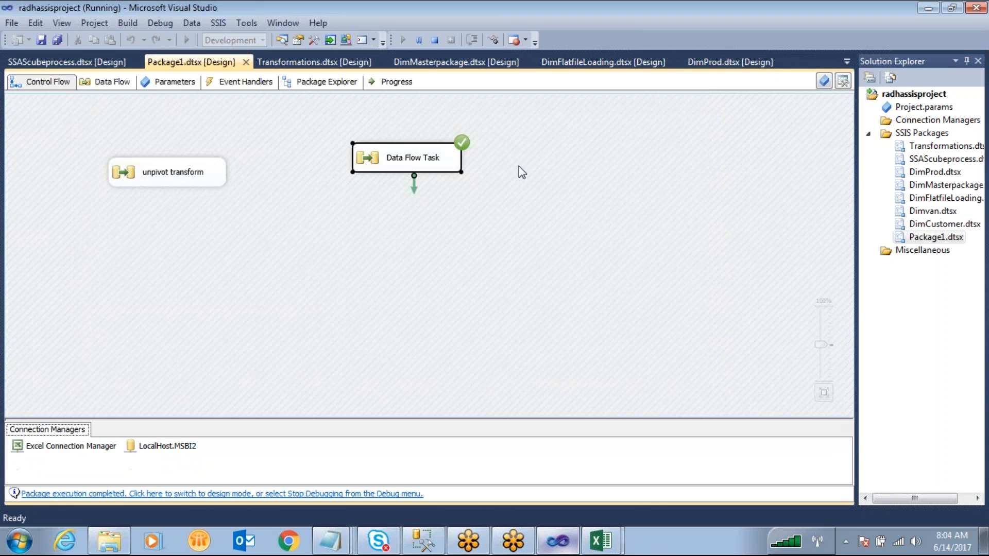
pyautogui.click(434, 40)
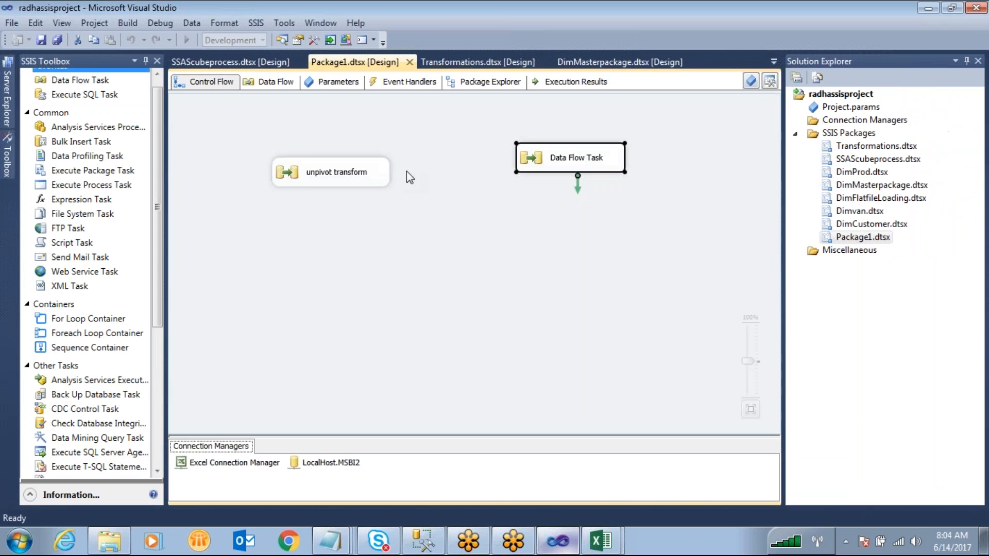
# Raise the similarity threshold of the Fuzzy Grouping transformation to 0.74 in its advanced settings and accept the change
pyautogui.doubleClick(531, 160)
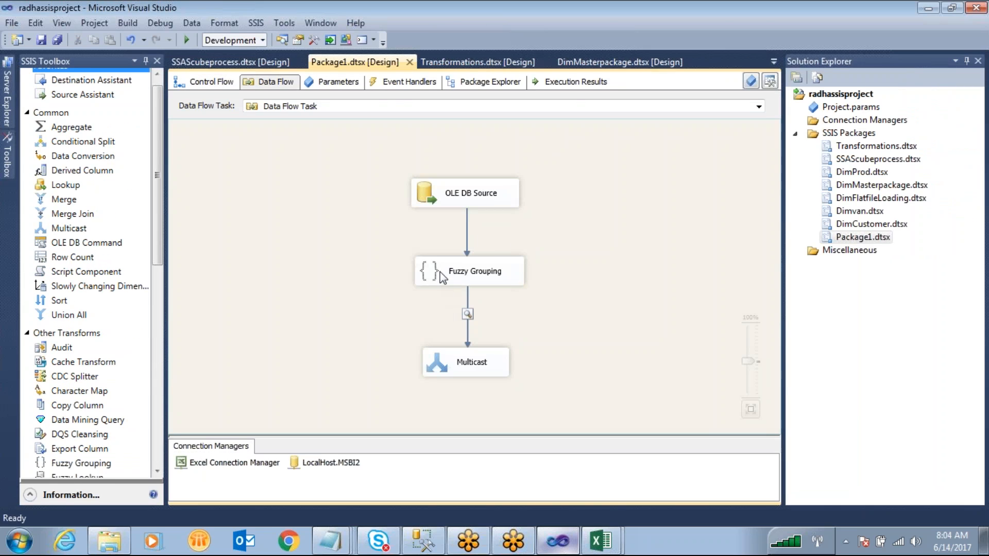
pyautogui.doubleClick(441, 274)
pyautogui.click(366, 72)
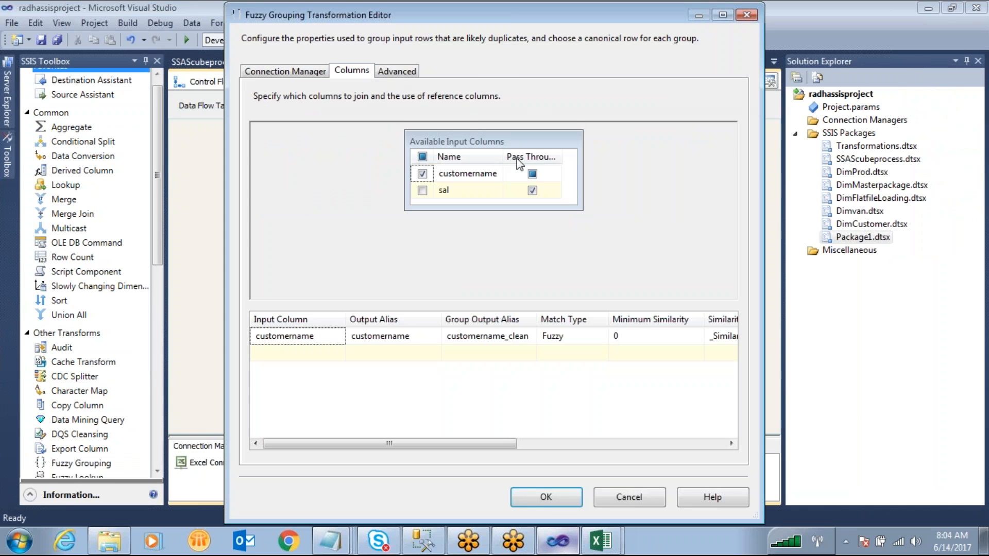
pyautogui.click(405, 71)
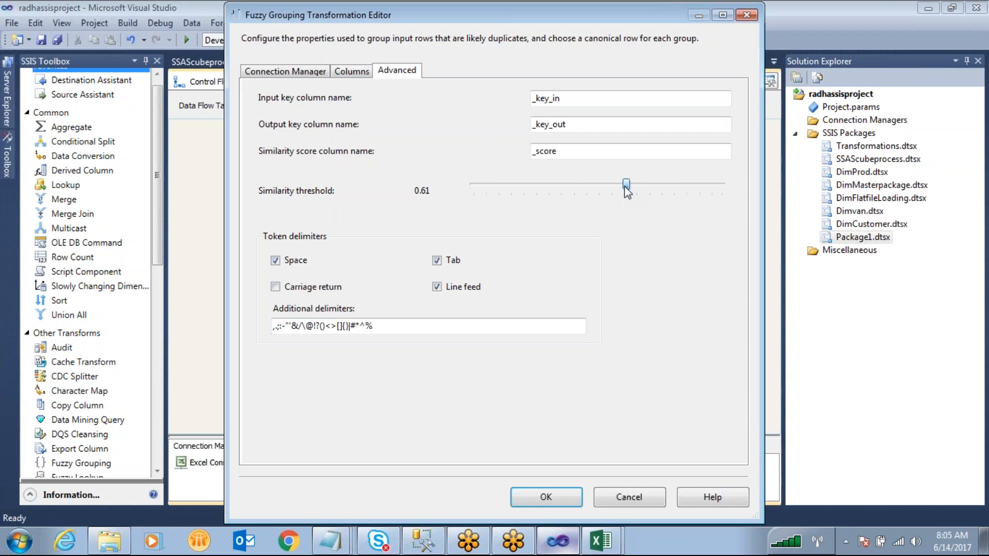
pyautogui.moveTo(626, 186); pyautogui.dragTo(657, 184)
pyautogui.click(564, 501)
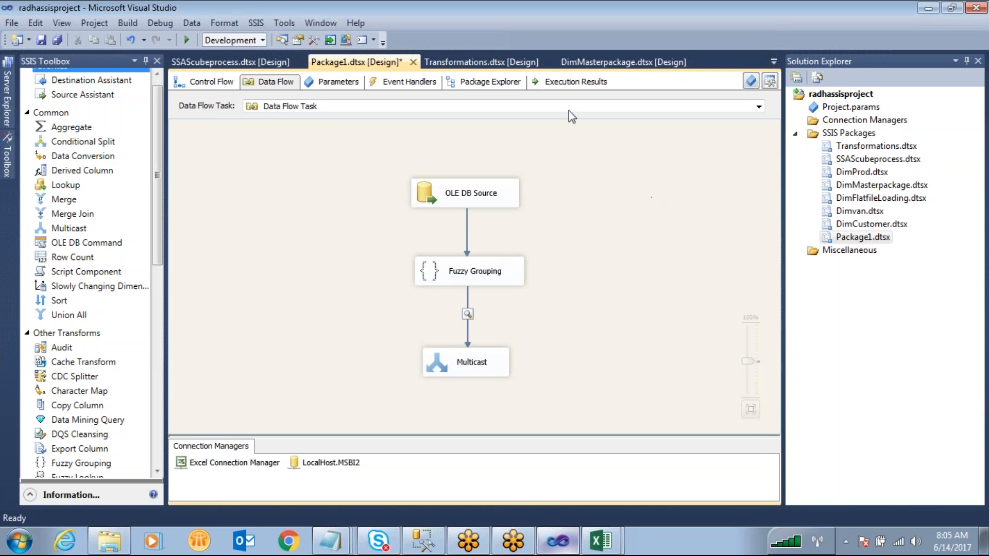
# Save the package and run it in debug mode from the control flow, checking the source rows in SQL Server Management Studio meanwhile
pyautogui.click(209, 81)
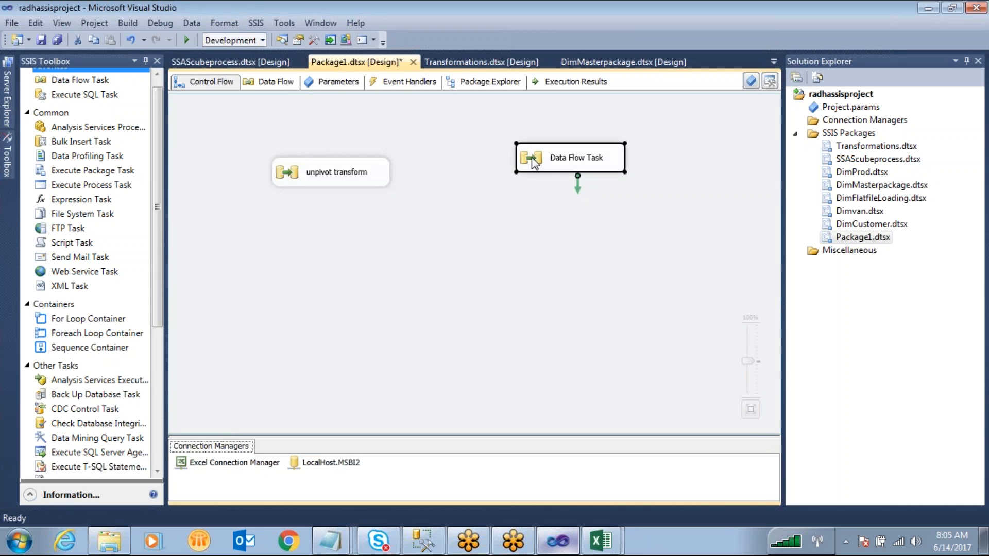
pyautogui.click(432, 546)
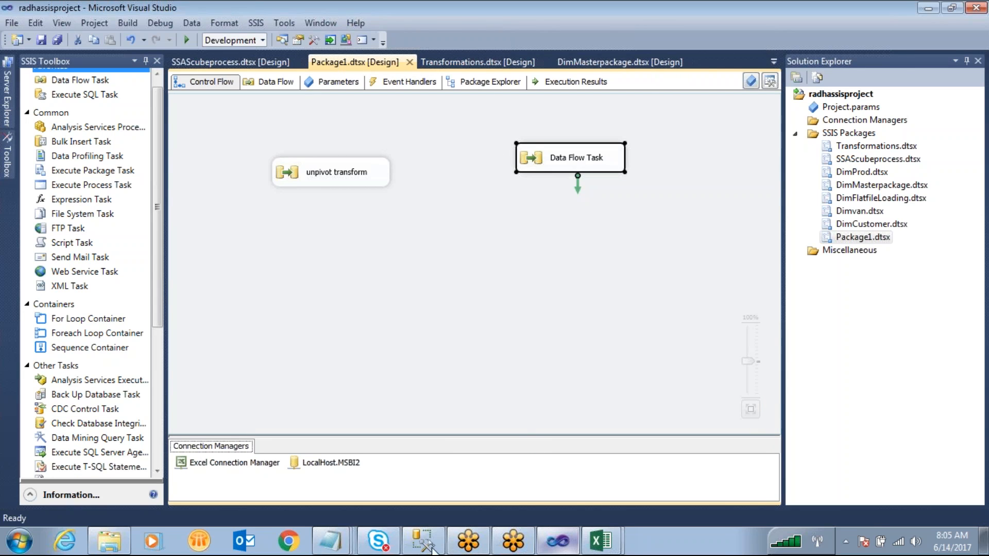
pyautogui.click(449, 199)
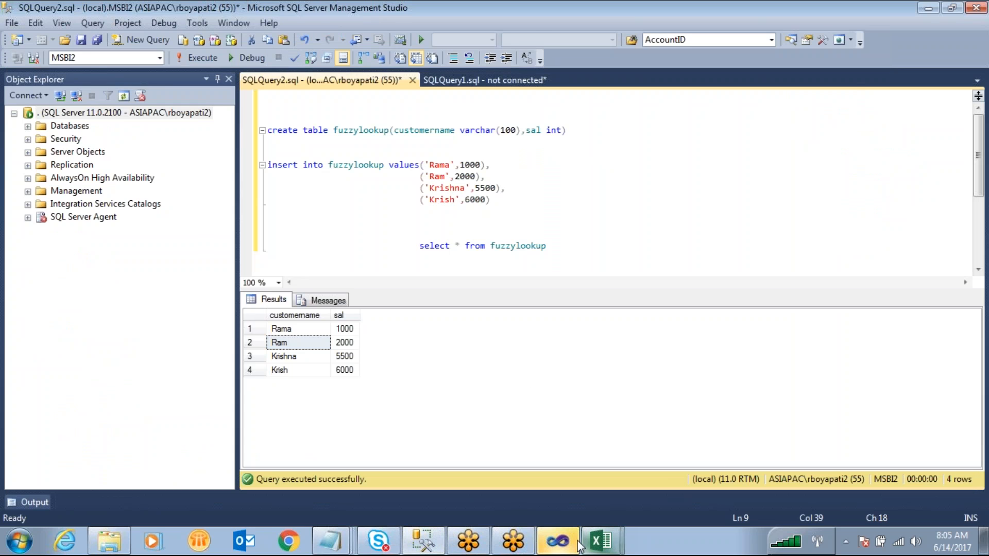
pyautogui.click(558, 540)
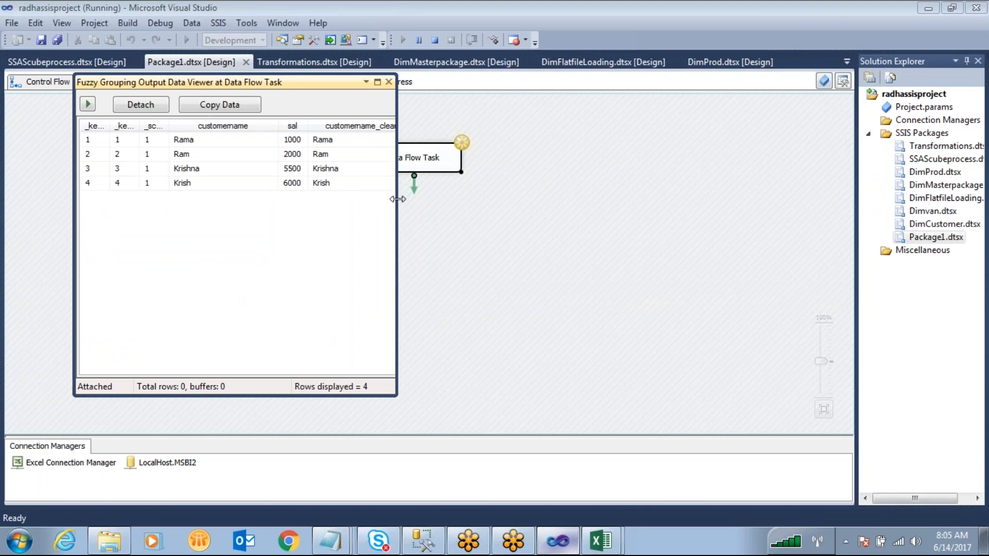
# Widen the data viewer and its sal column to examine the fuzzy grouping output, then close the viewer and stop debugging
pyautogui.moveTo(398, 199); pyautogui.dragTo(651, 203)
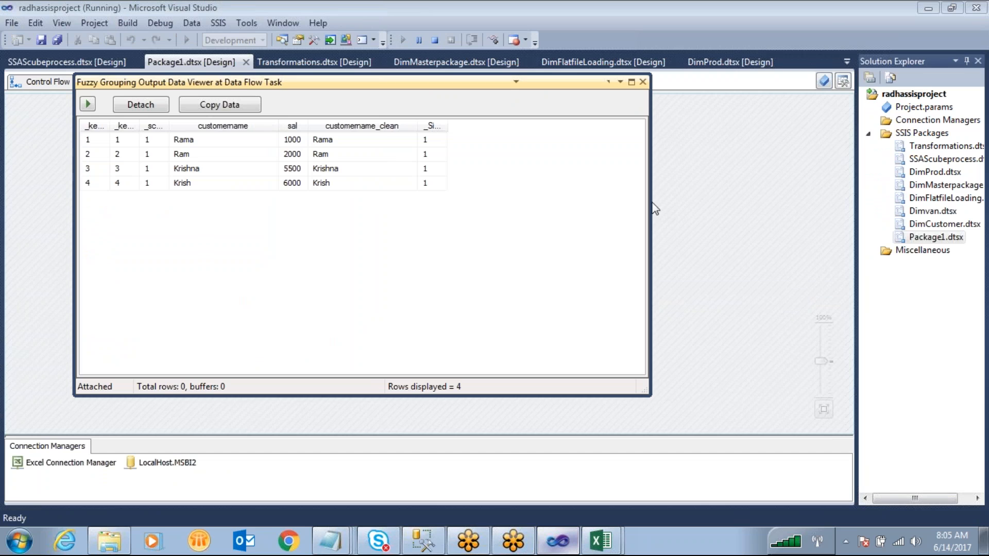
pyautogui.moveTo(309, 126); pyautogui.dragTo(392, 139)
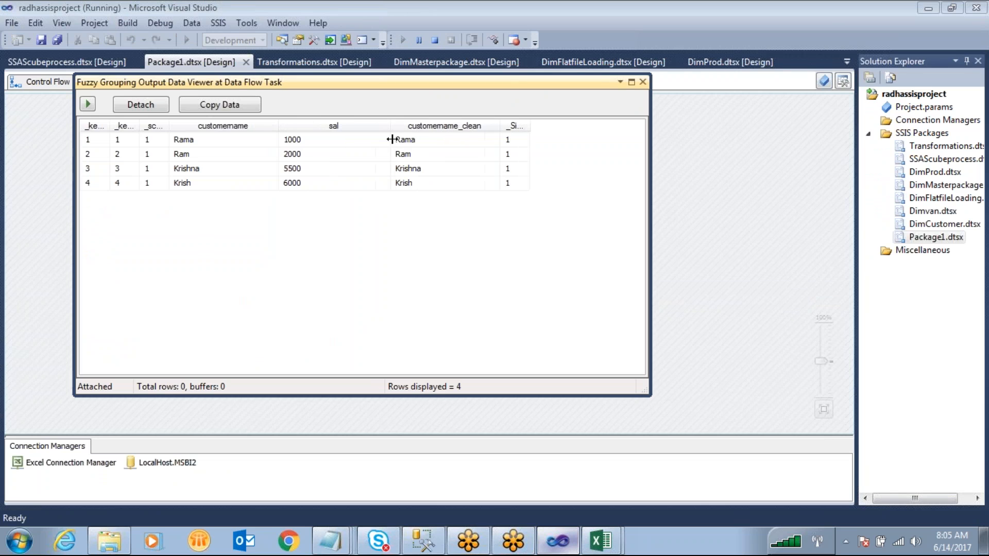
pyautogui.click(643, 82)
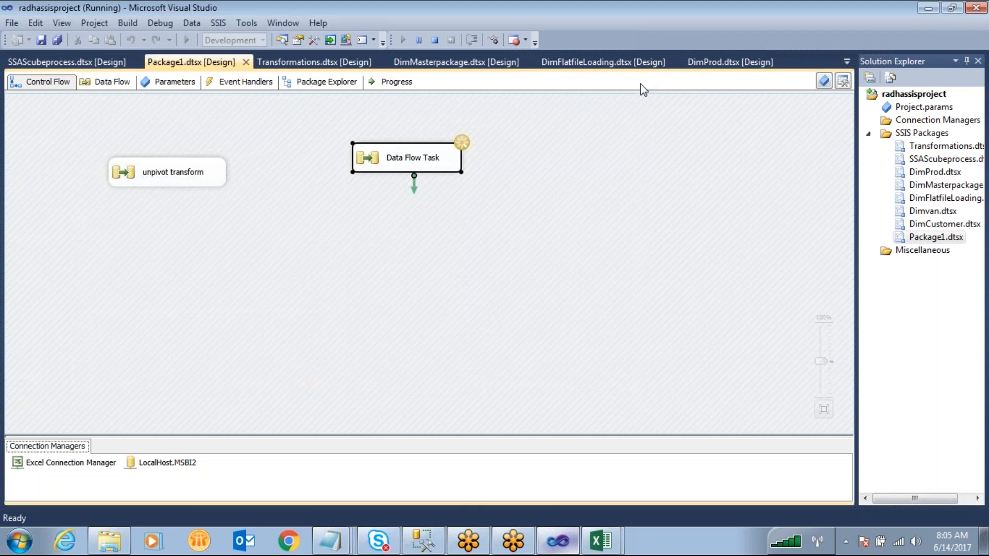
pyautogui.click(435, 40)
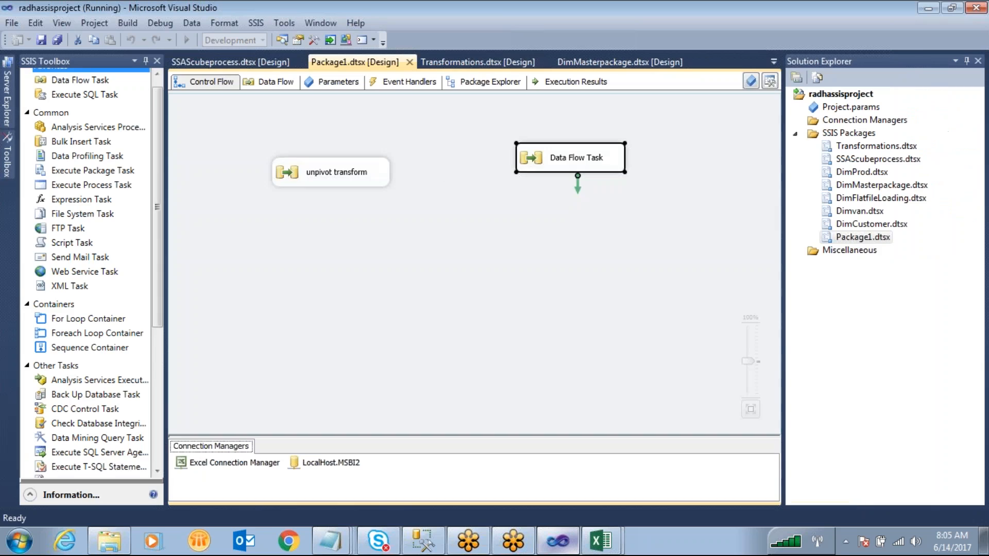
# Lower the similarity threshold of the Fuzzy Grouping transformation to 0.51 and accept the change
pyautogui.doubleClick(503, 160)
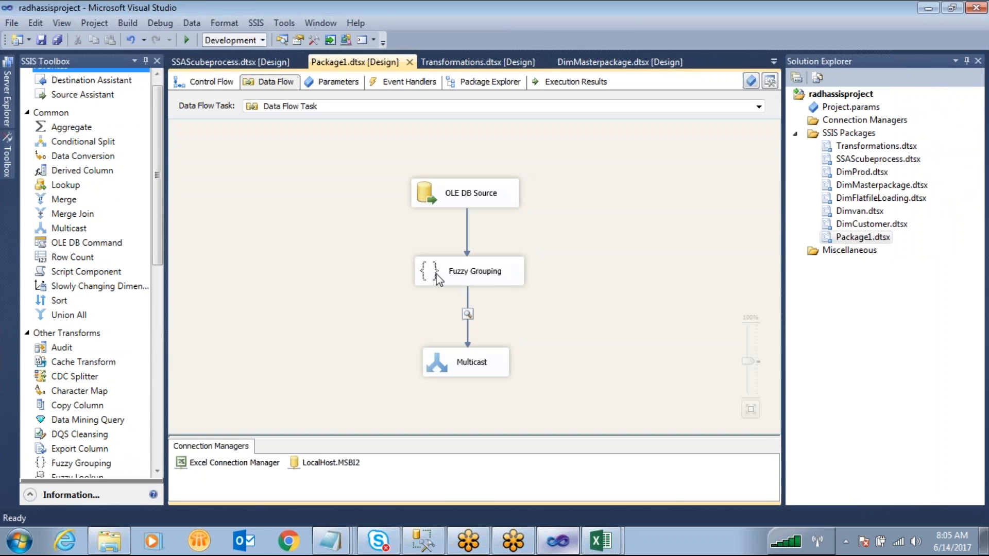
pyautogui.doubleClick(437, 279)
pyautogui.click(407, 72)
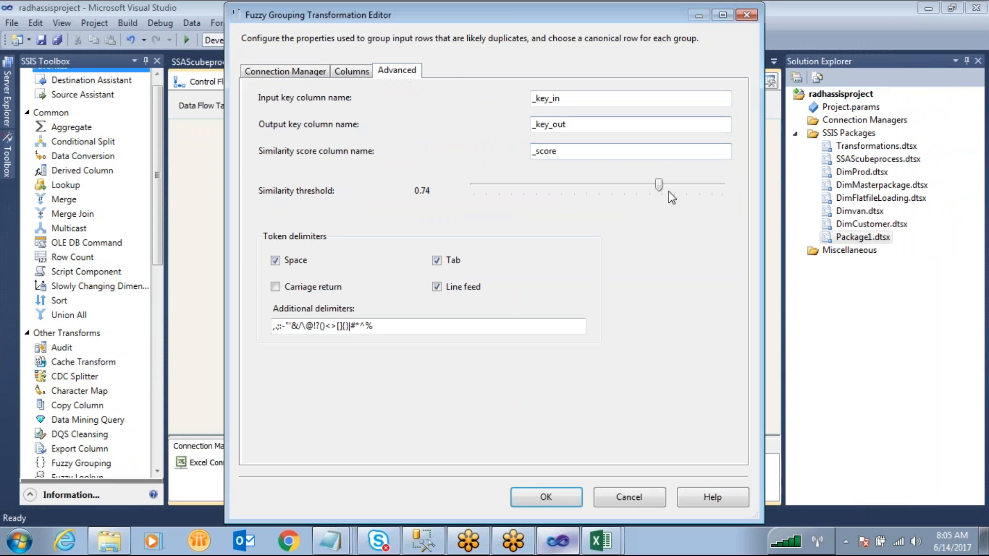
pyautogui.moveTo(659, 190); pyautogui.dragTo(597, 192)
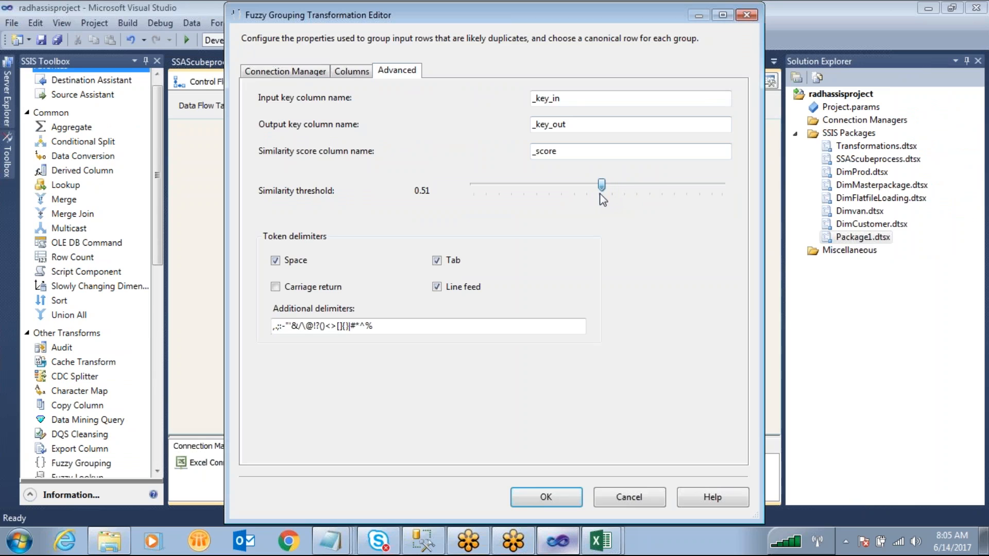
pyautogui.click(517, 495)
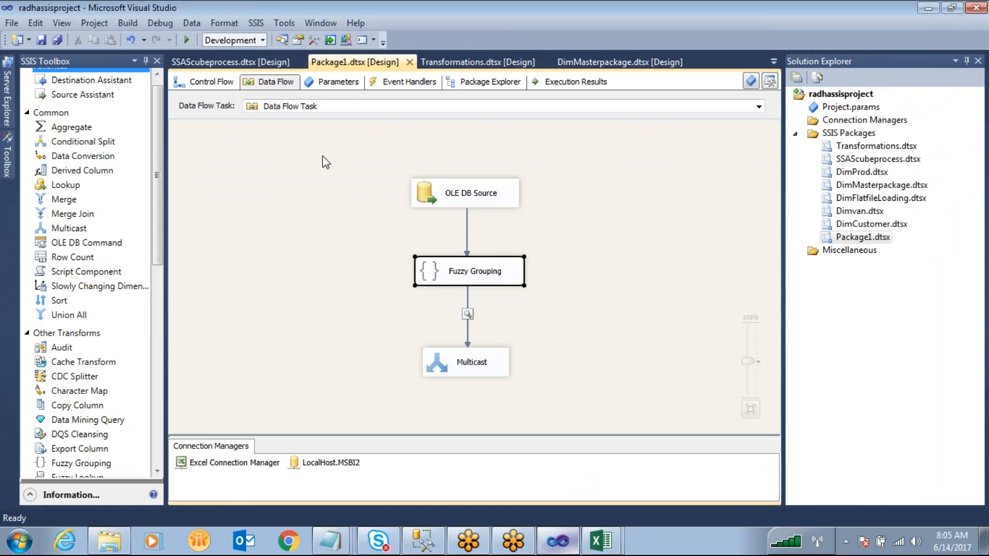
# Go back to the control flow, save the modified package and start debugging it
pyautogui.click(233, 81)
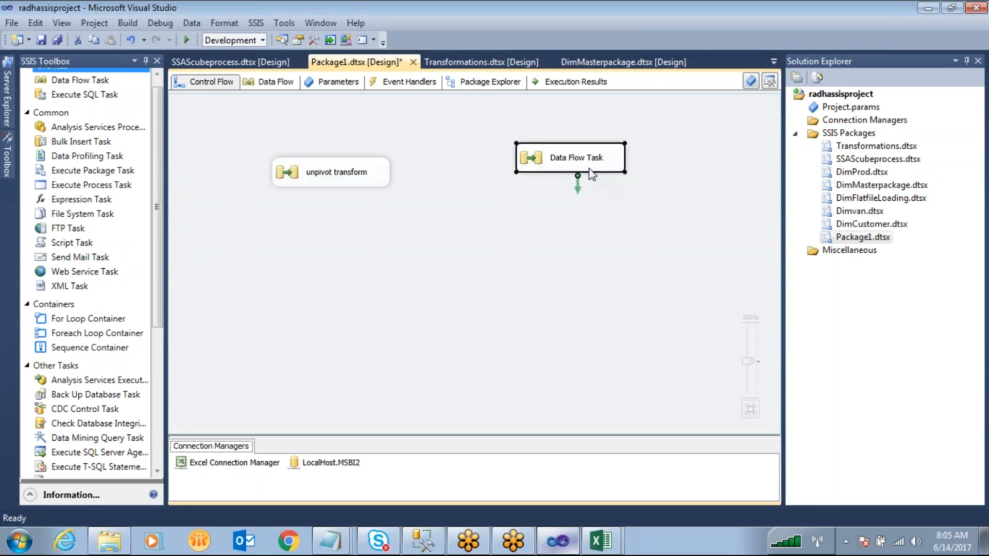
pyautogui.hotkey('ctrl', 's')
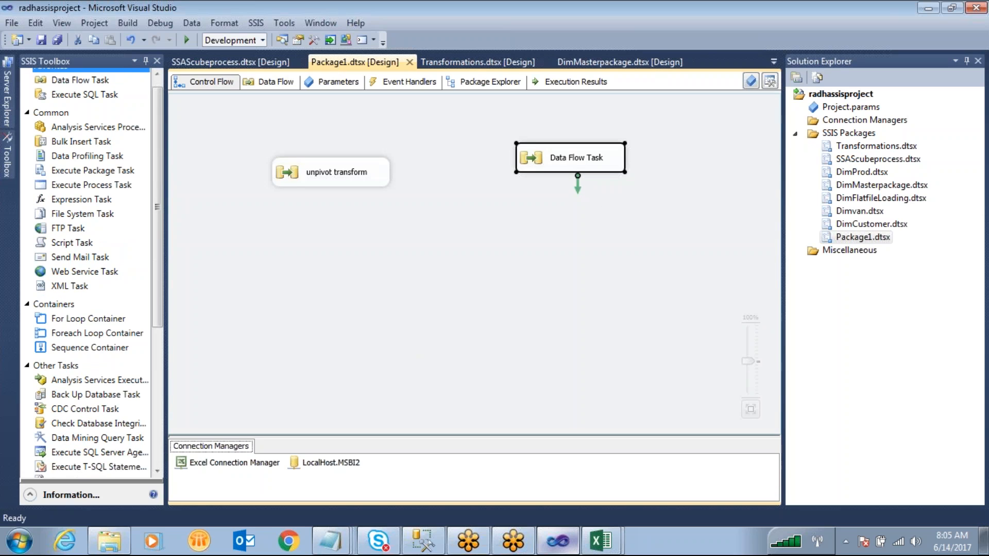
pyautogui.press('F5')
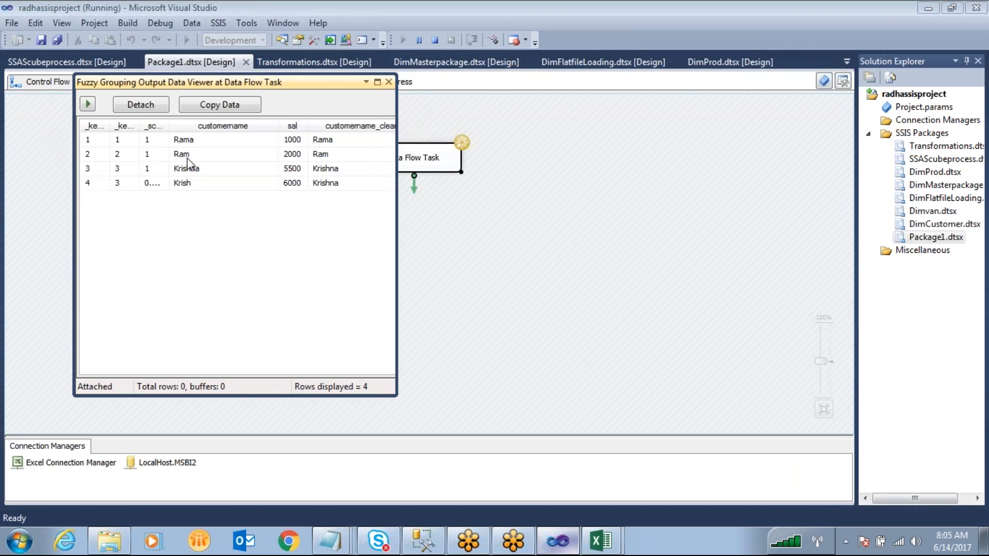
# Widen the data viewer and its key and similarity columns, and compare output keys and cleaned names for the Rama/Ram and Krishna/Krish rows
pyautogui.moveTo(139, 126); pyautogui.dragTo(171, 126)
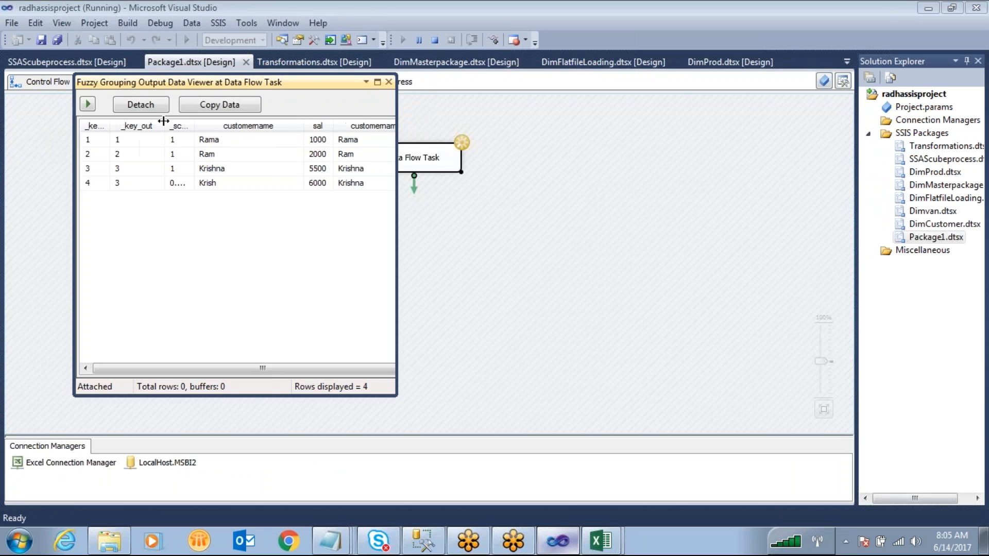
pyautogui.click(126, 139)
pyautogui.click(129, 155)
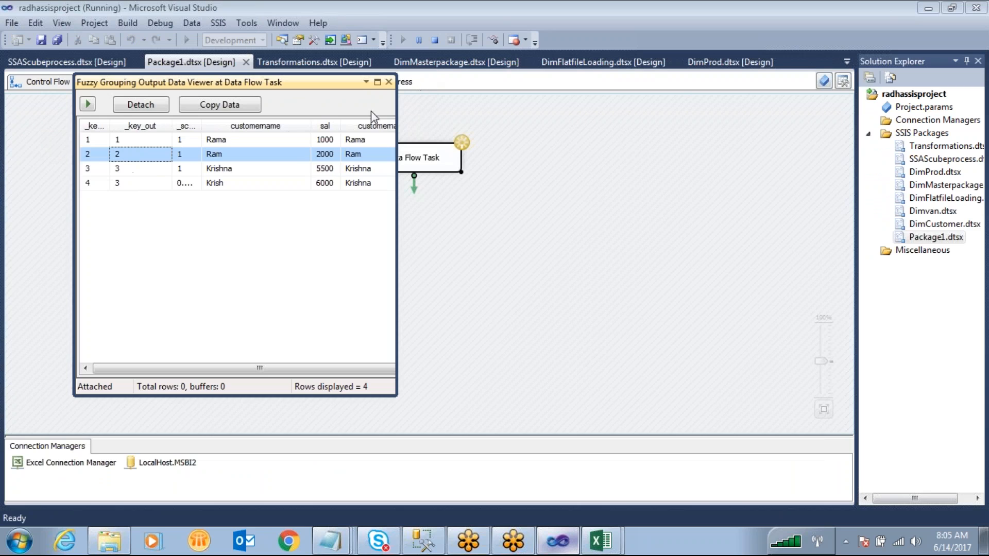
pyautogui.moveTo(396, 129); pyautogui.dragTo(819, 129)
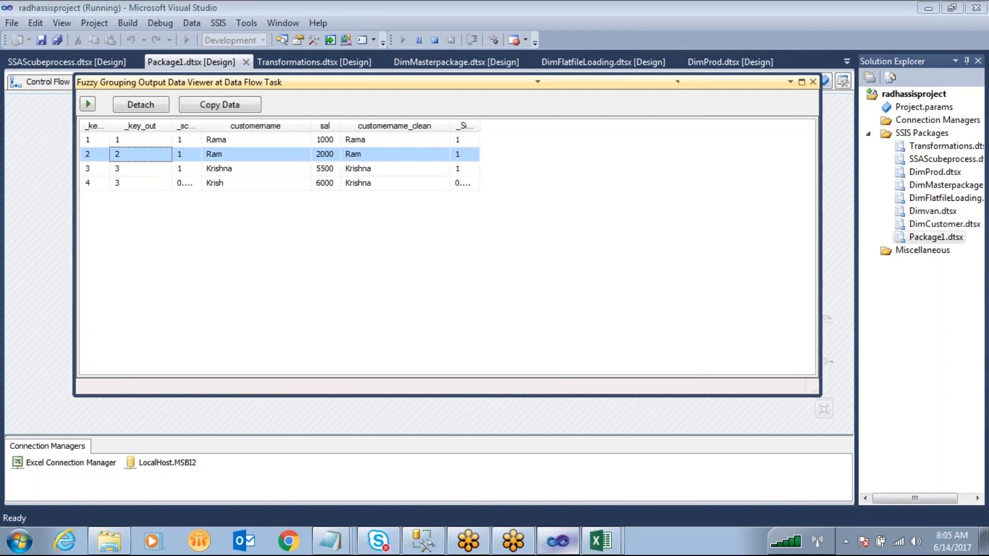
pyautogui.click(368, 143)
pyautogui.click(367, 155)
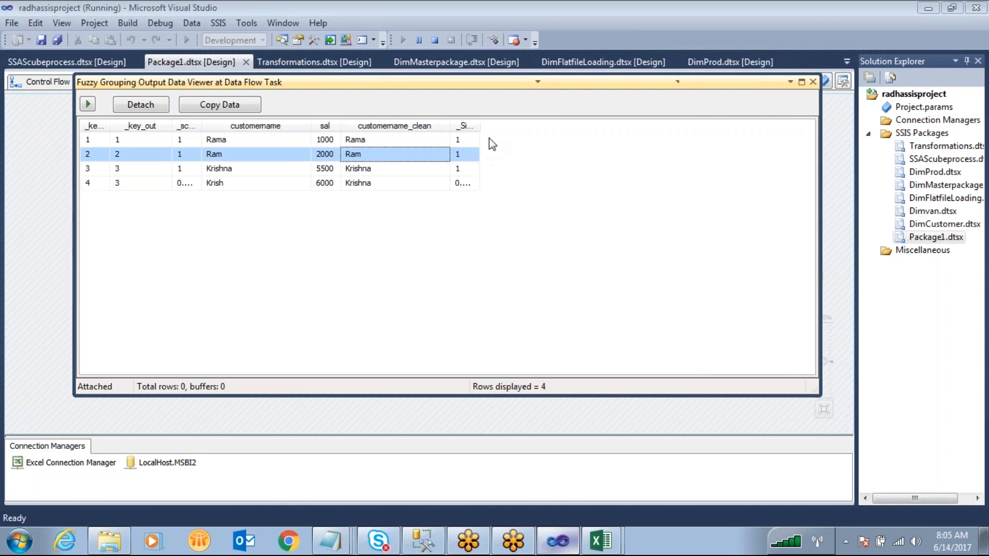
pyautogui.moveTo(481, 125); pyautogui.dragTo(685, 125)
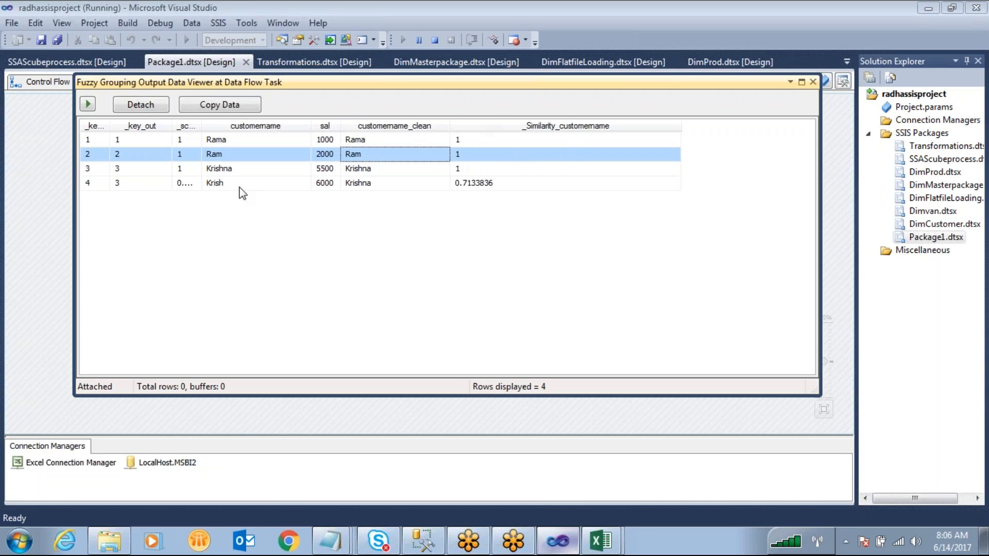
pyautogui.moveTo(172, 126); pyautogui.dragTo(249, 125)
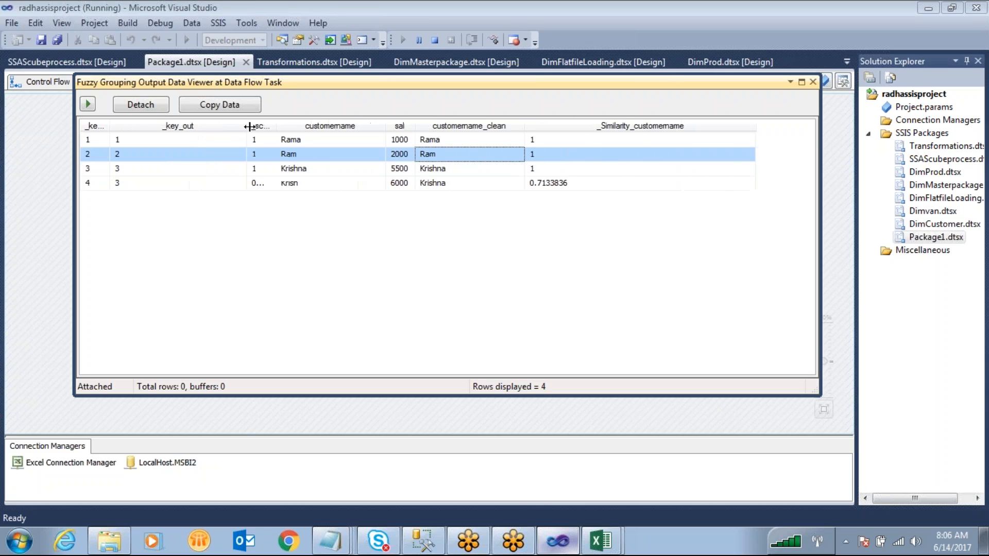
pyautogui.click(672, 49)
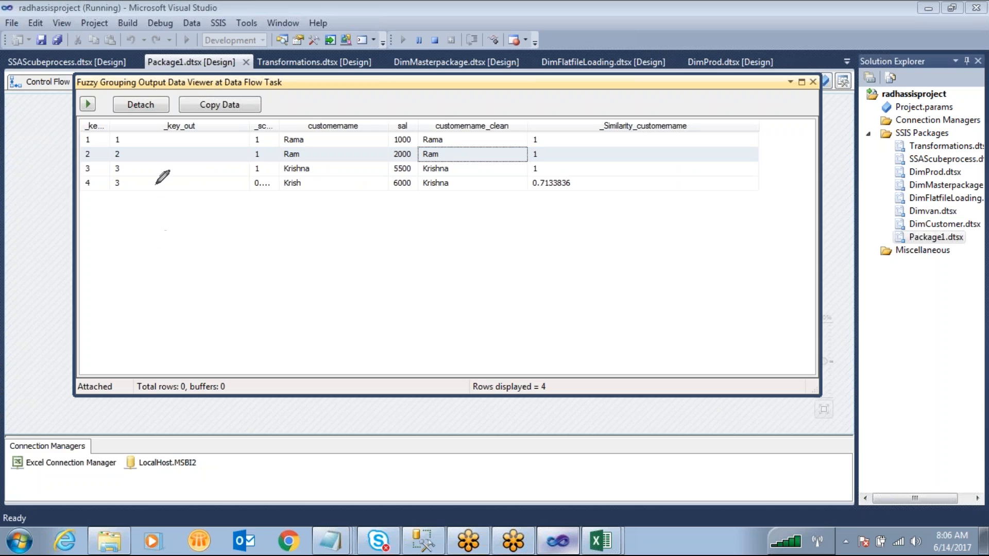
pyautogui.moveTo(106, 164)
pyautogui.mouseDown()
pyautogui.moveTo(120, 177)
pyautogui.moveTo(144, 164)
pyautogui.moveTo(111, 178)
pyautogui.moveTo(128, 188)
pyautogui.moveTo(135, 172)
pyautogui.mouseUp()
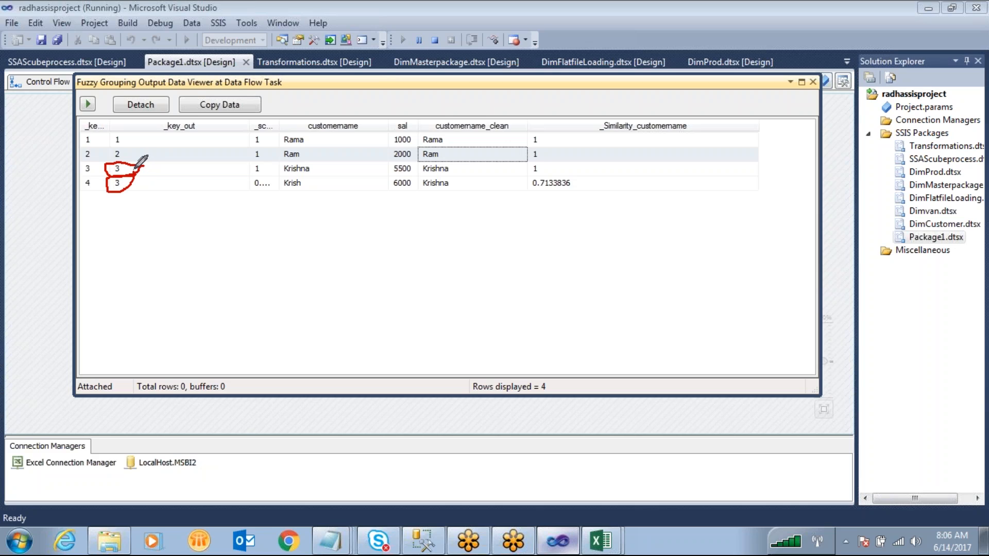
pyautogui.moveTo(289, 133)
pyautogui.mouseDown()
pyautogui.moveTo(281, 140)
pyautogui.moveTo(303, 144)
pyautogui.moveTo(278, 131)
pyautogui.moveTo(309, 153)
pyautogui.moveTo(287, 139)
pyautogui.mouseUp()
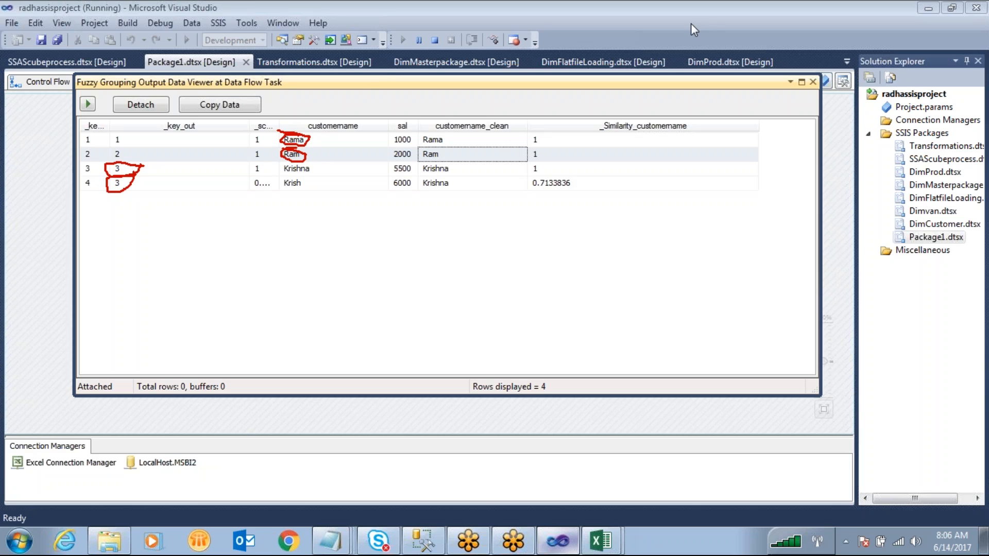
pyautogui.press('Escape')
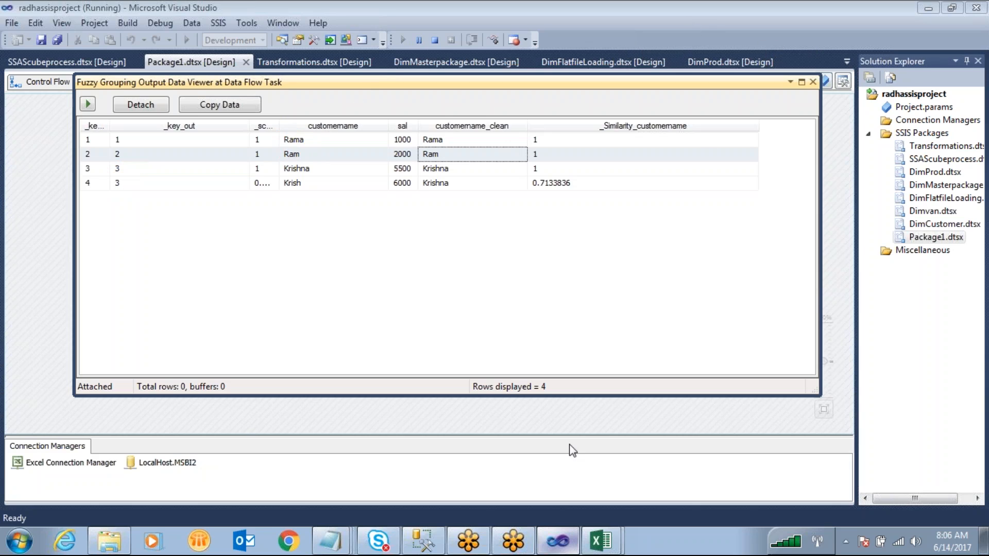
# Switch to SQL Server Management Studio and change the name 'Ram' to 'Raman' in the fuzzylookup insert statement
pyautogui.click(424, 540)
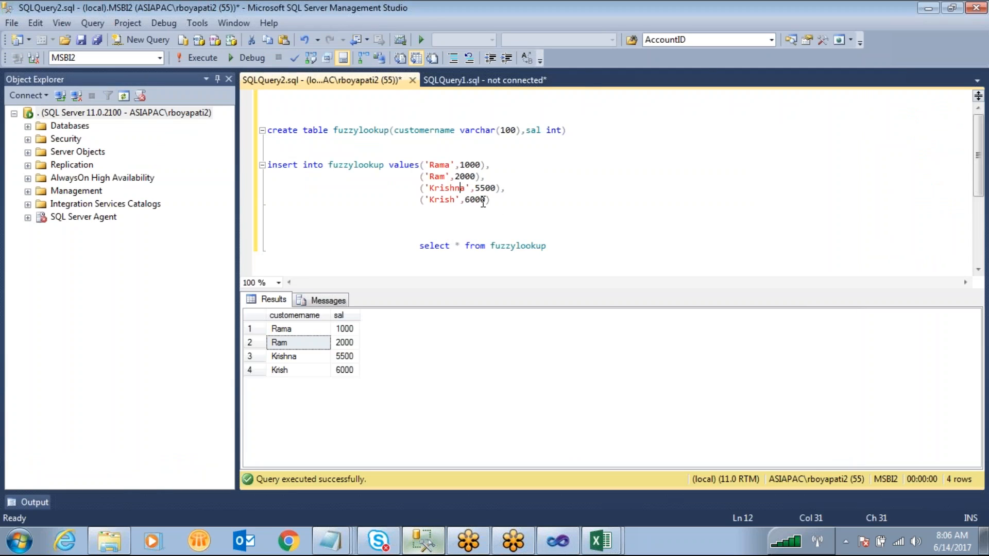
pyautogui.doubleClick(436, 176)
pyautogui.doubleClick(441, 165)
pyautogui.click(446, 177)
pyautogui.write('a')
pyautogui.write('n')
# Add a "drop table fuzzylookup" statement above the create table statement
pyautogui.write('rop ')
pyautogui.write('table')
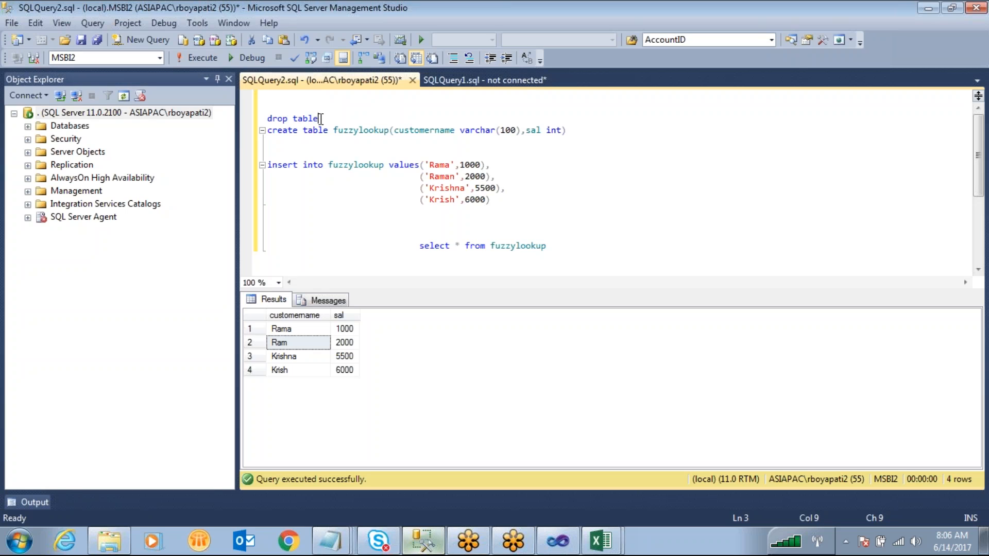
pyautogui.doubleClick(368, 132)
pyautogui.hotkey('ctrl', 'c')
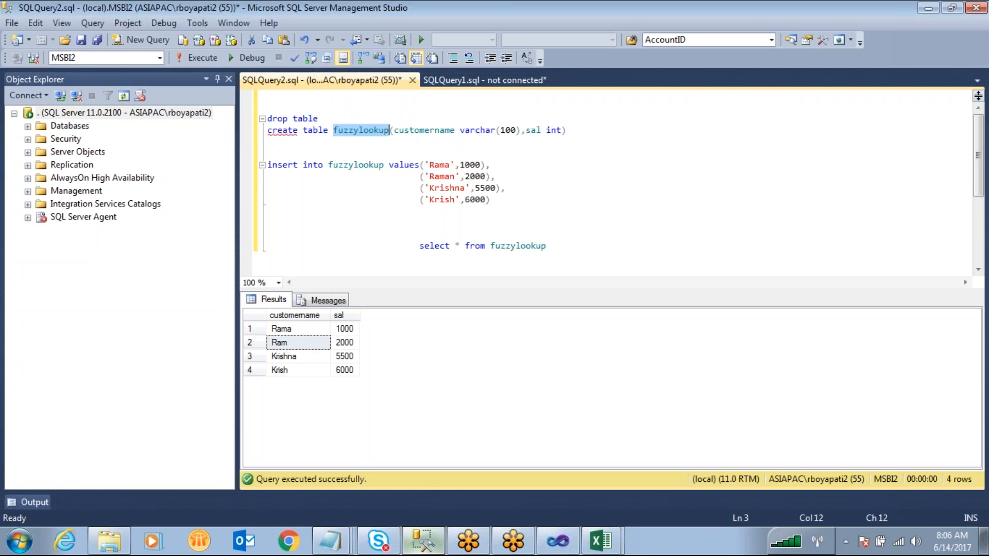
pyautogui.click(337, 120)
pyautogui.hotkey('ctrl', 'v')
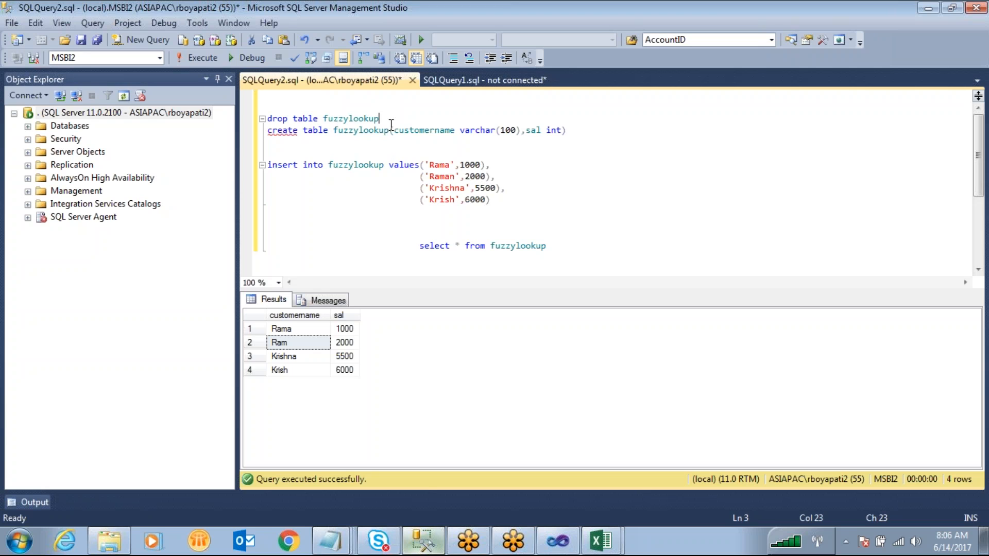
# Execute the drop statement, run the create, insert and select statements for fuzzylookup, and return to Visual Studio
pyautogui.moveTo(384, 119); pyautogui.dragTo(268, 107)
pyautogui.press('F5')
pyautogui.moveTo(546, 246); pyautogui.dragTo(256, 135)
pyautogui.press('F5')
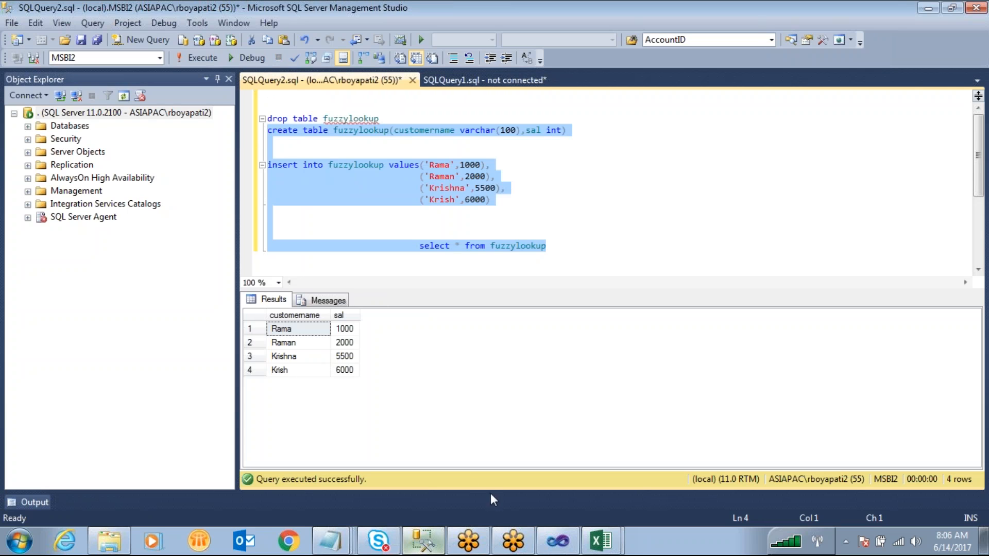
pyautogui.click(558, 541)
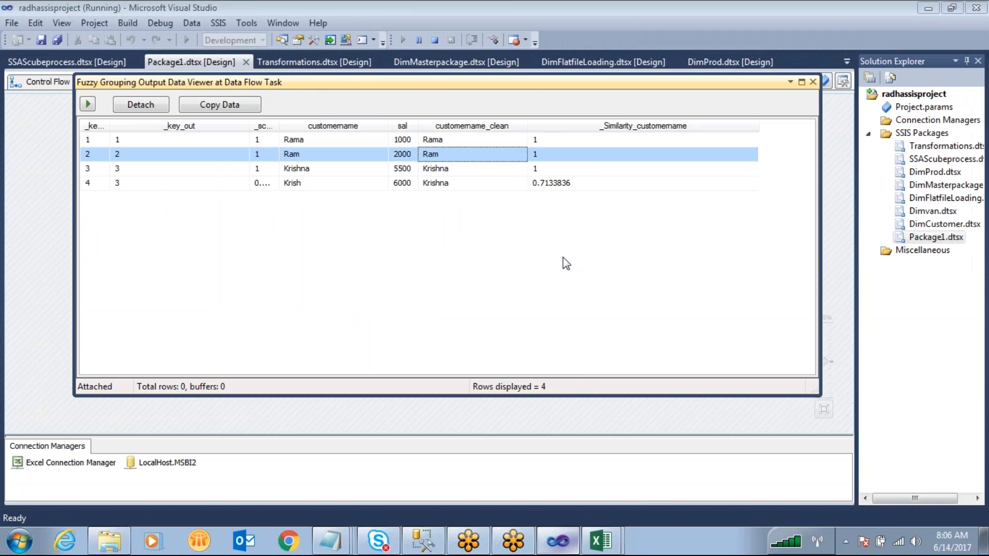
# Close the old data viewer, stop debugging, and execute the Data Flow Task again with the updated source names
pyautogui.click(813, 82)
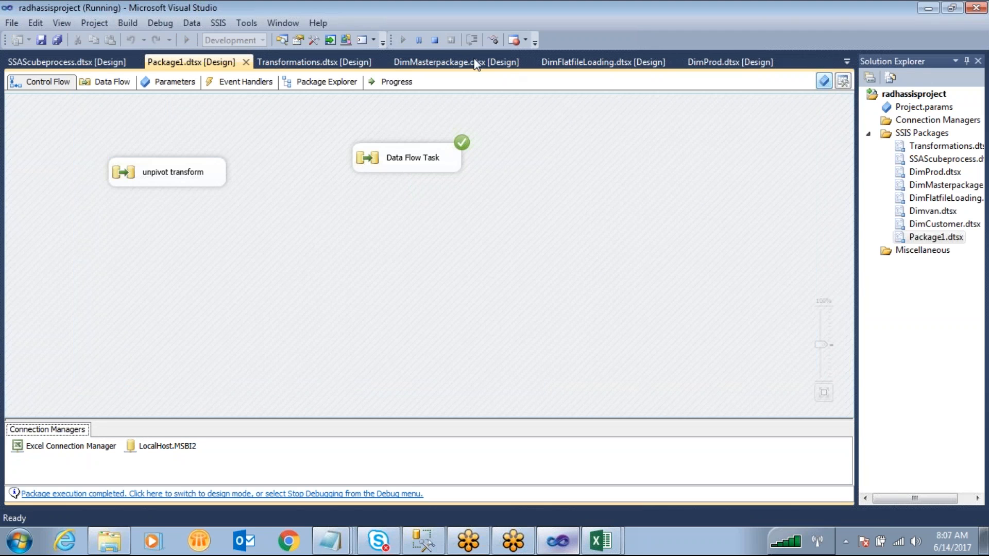
pyautogui.click(436, 40)
pyautogui.rightClick(574, 161)
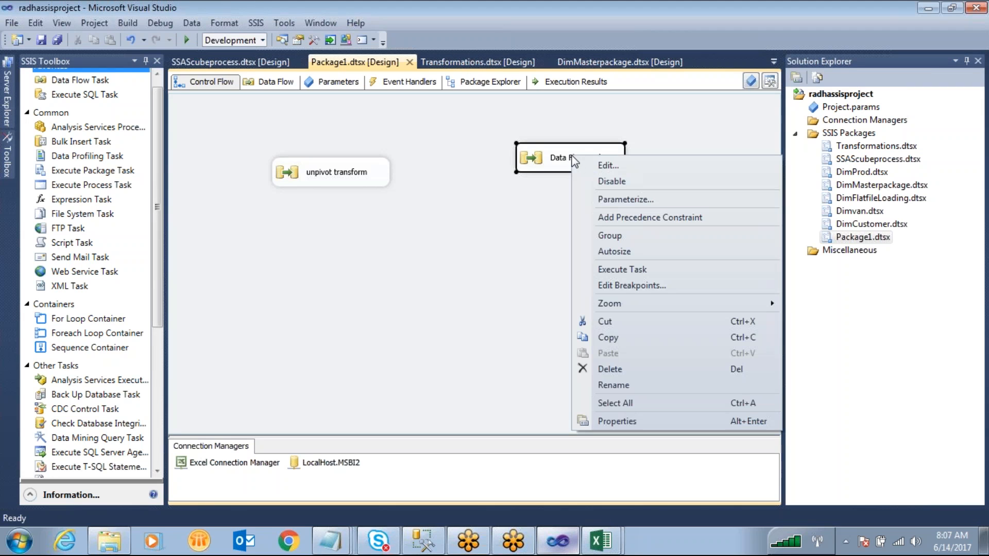
pyautogui.click(638, 269)
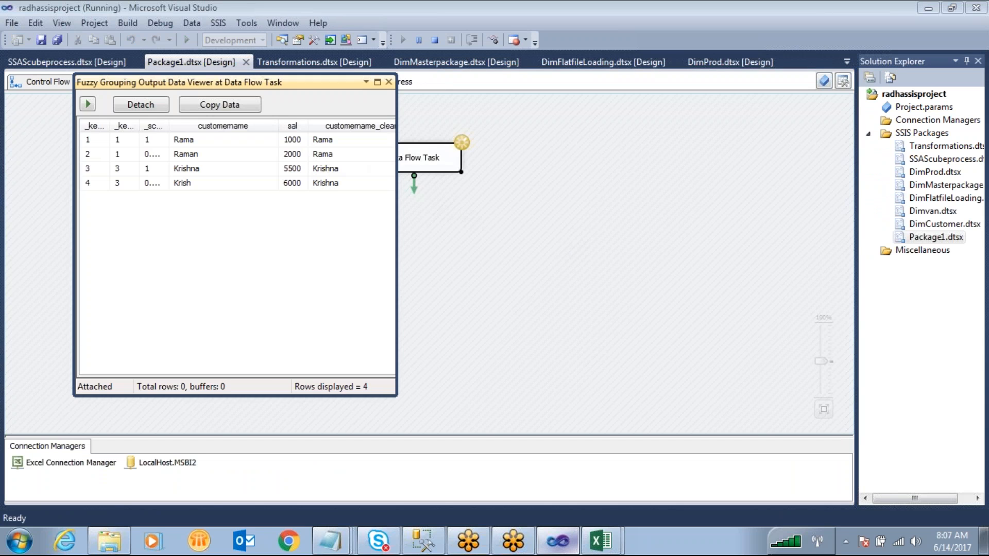
# Widen the data viewer and its _key_out column, and compare the output keys of the similar customer names
pyautogui.moveTo(396, 161); pyautogui.dragTo(765, 161)
pyautogui.moveTo(139, 126); pyautogui.dragTo(245, 125)
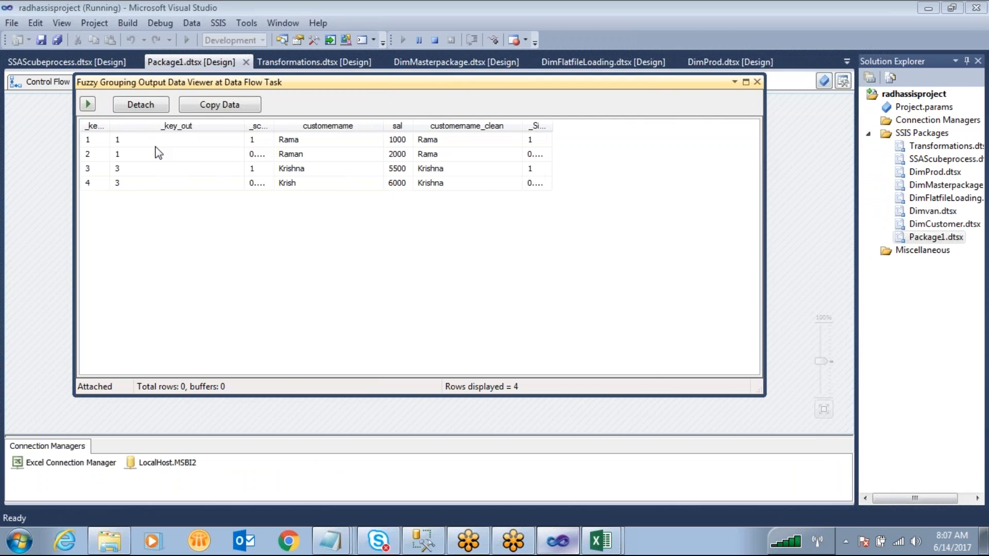
pyautogui.click(157, 144)
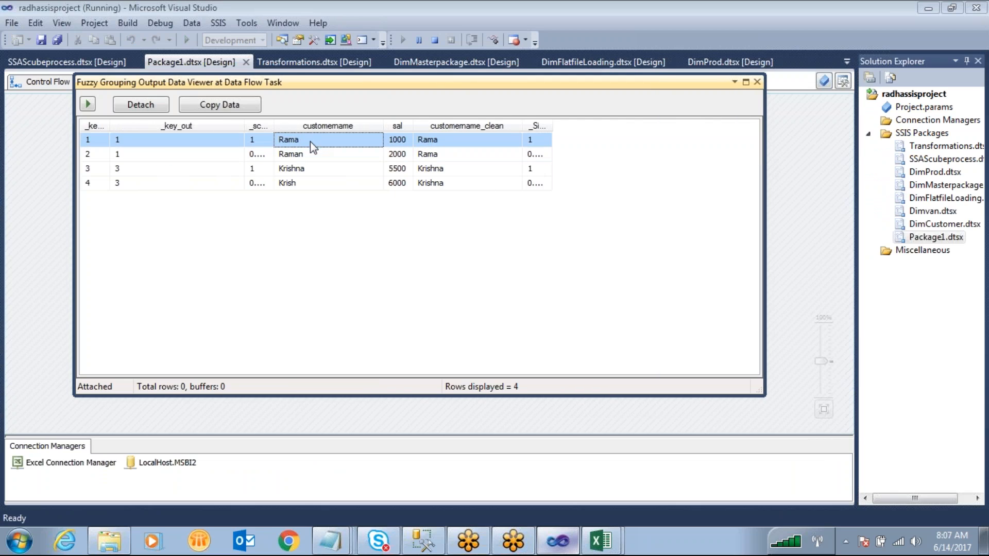
pyautogui.click(304, 158)
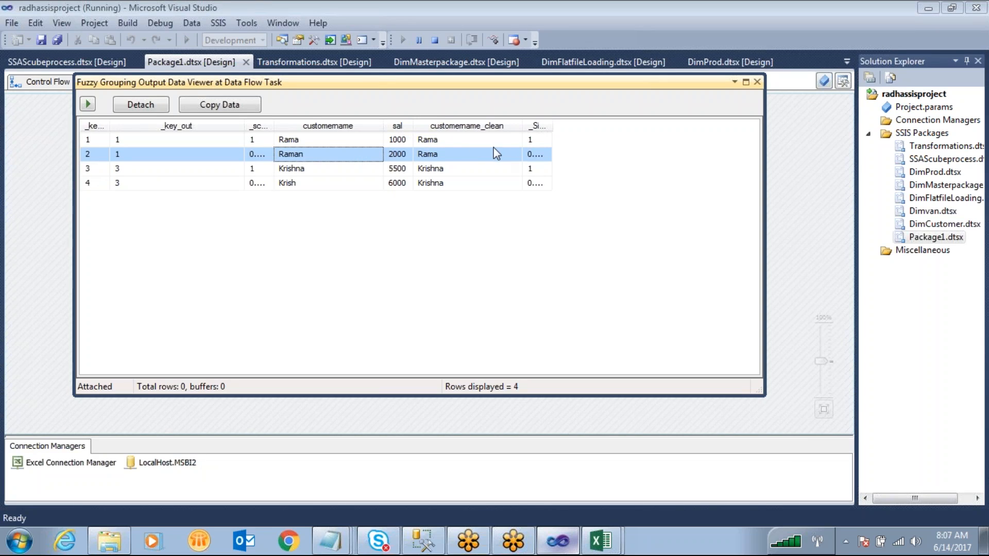
pyautogui.click(663, 49)
pyautogui.moveTo(125, 132)
pyautogui.mouseDown()
pyautogui.moveTo(112, 139)
pyautogui.moveTo(115, 157)
pyautogui.moveTo(147, 140)
pyautogui.moveTo(111, 158)
pyautogui.moveTo(103, 195)
pyautogui.moveTo(130, 179)
pyautogui.moveTo(125, 162)
pyautogui.mouseUp()
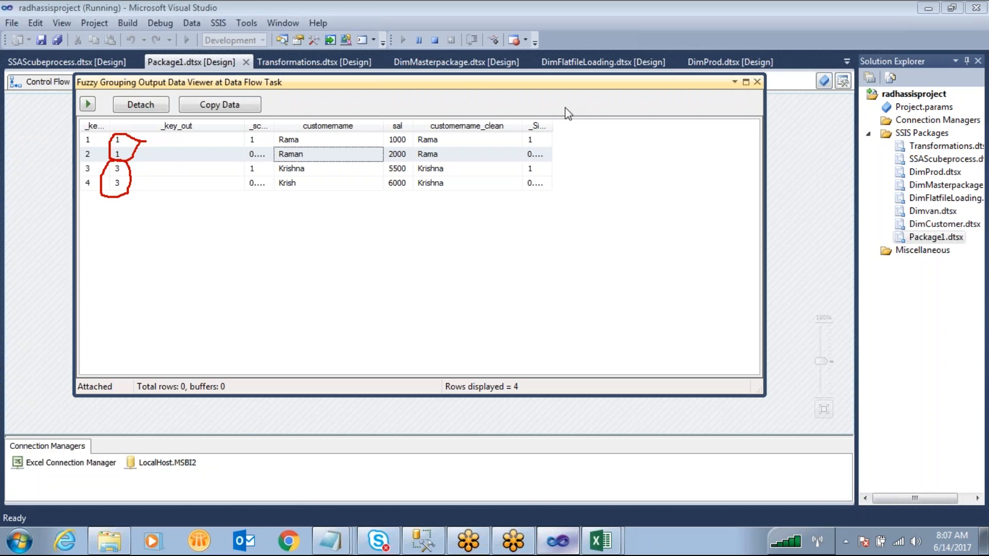
# Widen the _Similarity_customername column and compare the similarity values with the differing letters in each pair of names
pyautogui.moveTo(553, 125); pyautogui.dragTo(710, 124)
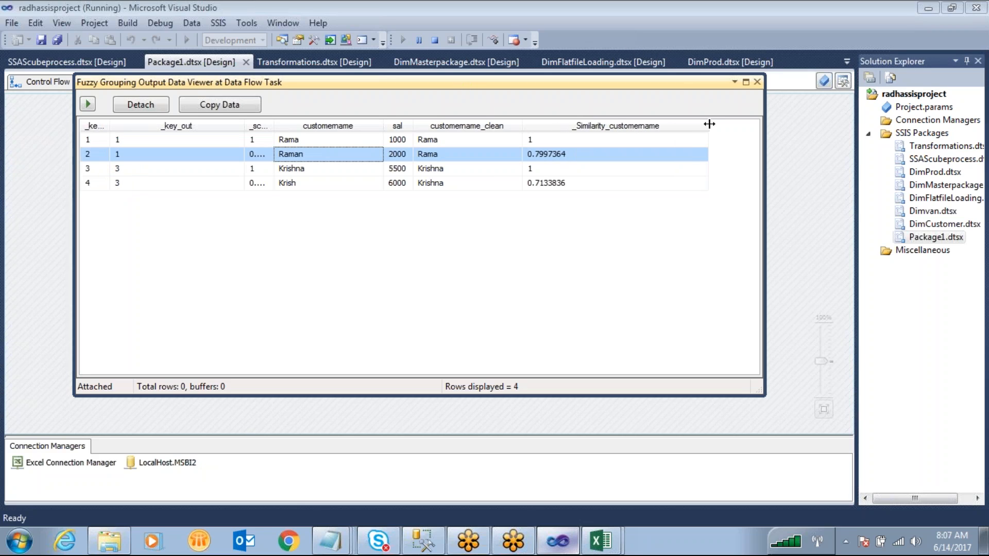
pyautogui.click(671, 51)
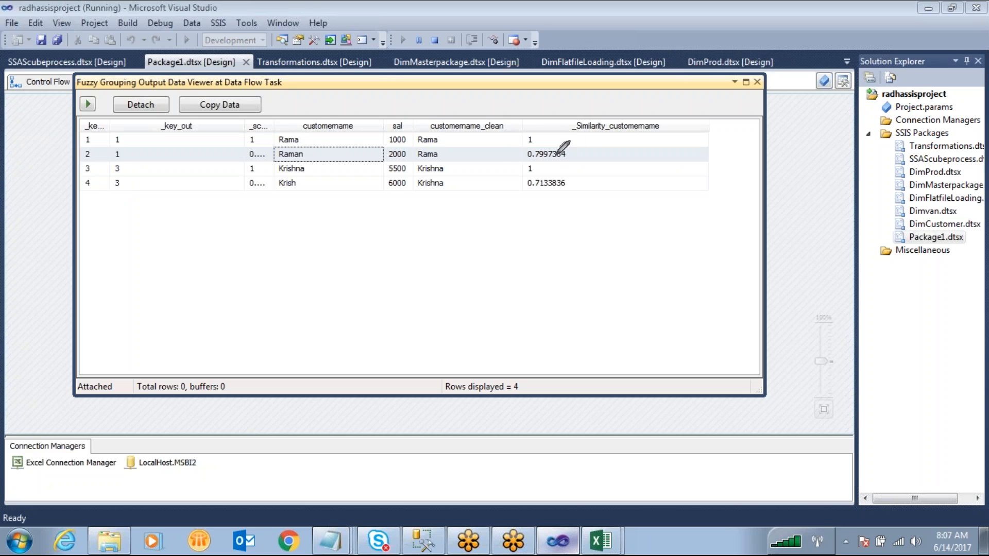
pyautogui.moveTo(574, 156)
pyautogui.mouseDown()
pyautogui.moveTo(541, 145)
pyautogui.moveTo(524, 153)
pyautogui.moveTo(559, 162)
pyautogui.moveTo(572, 149)
pyautogui.mouseUp()
pyautogui.moveTo(292, 139)
pyautogui.mouseDown()
pyautogui.moveTo(308, 139)
pyautogui.moveTo(299, 152)
pyautogui.mouseUp()
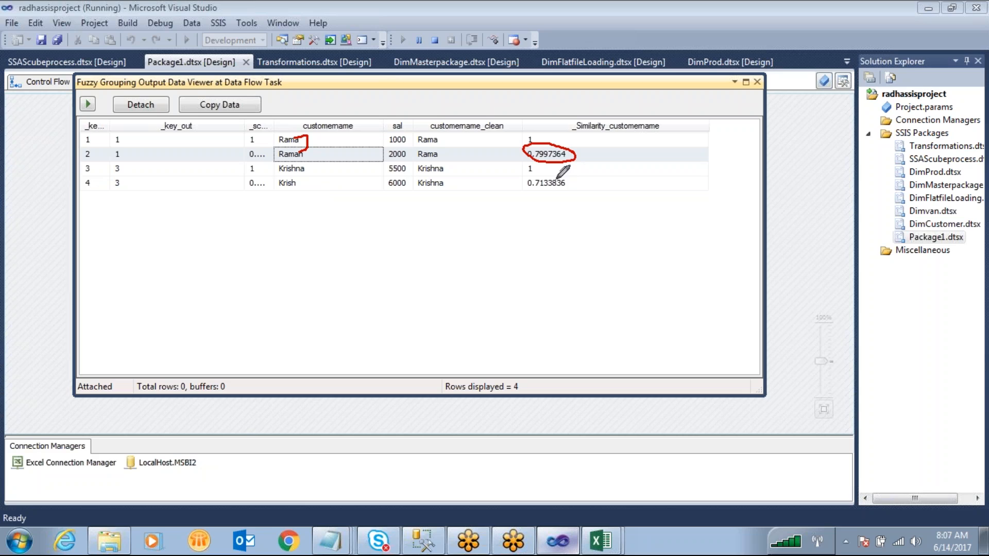
pyautogui.moveTo(525, 178)
pyautogui.mouseDown()
pyautogui.moveTo(563, 191)
pyautogui.moveTo(565, 183)
pyautogui.mouseUp()
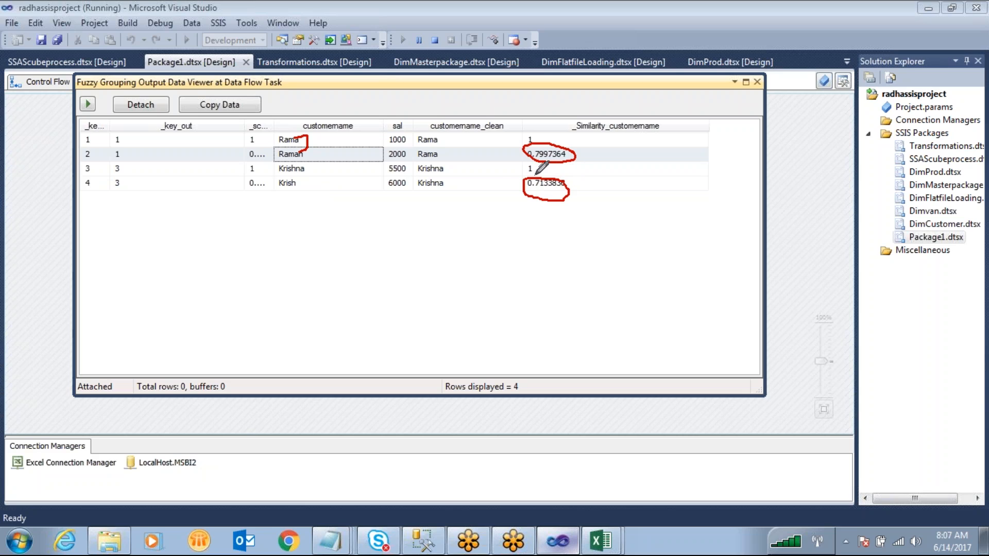
pyautogui.moveTo(307, 168); pyautogui.dragTo(292, 184)
# Widen the _score column and examine the scores of the grouped rows
pyautogui.moveTo(274, 126); pyautogui.dragTo(343, 121)
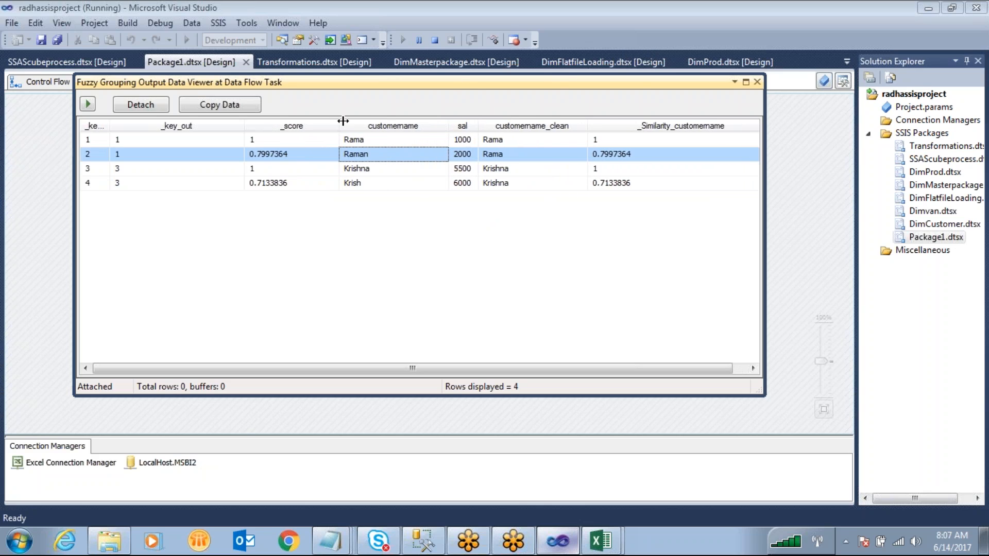
pyautogui.moveTo(276, 143); pyautogui.dragTo(283, 155)
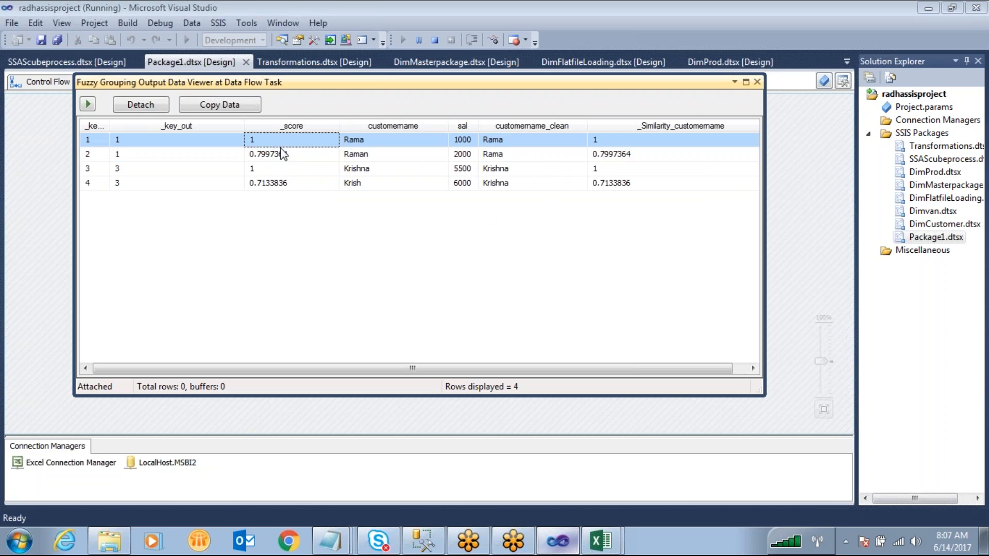
pyautogui.click(274, 186)
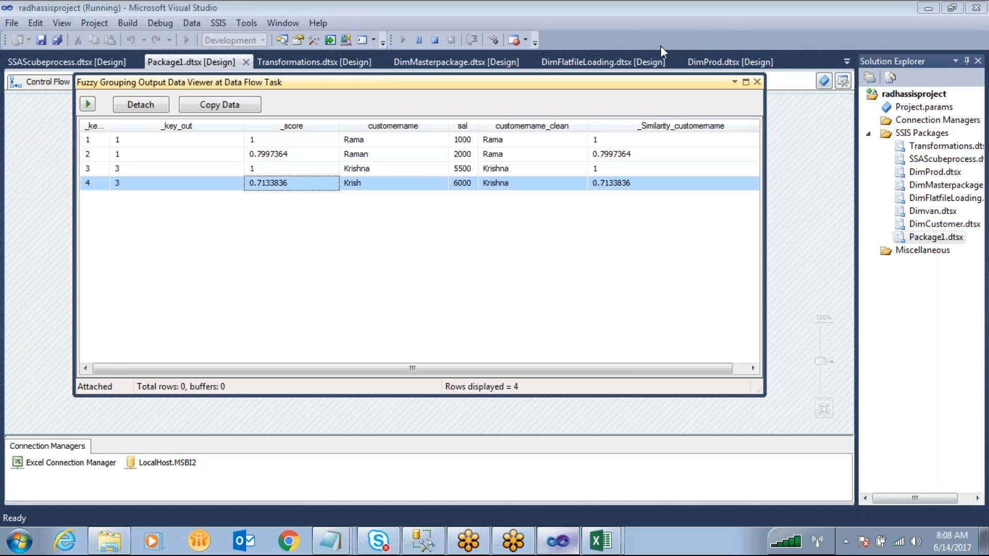
# Examine the _key_out values alongside the customername_clean values in all four rows
pyautogui.hotkey('ctrl', '2')
pyautogui.moveTo(129, 133)
pyautogui.mouseDown()
pyautogui.moveTo(112, 186)
pyautogui.moveTo(127, 132)
pyautogui.mouseUp()
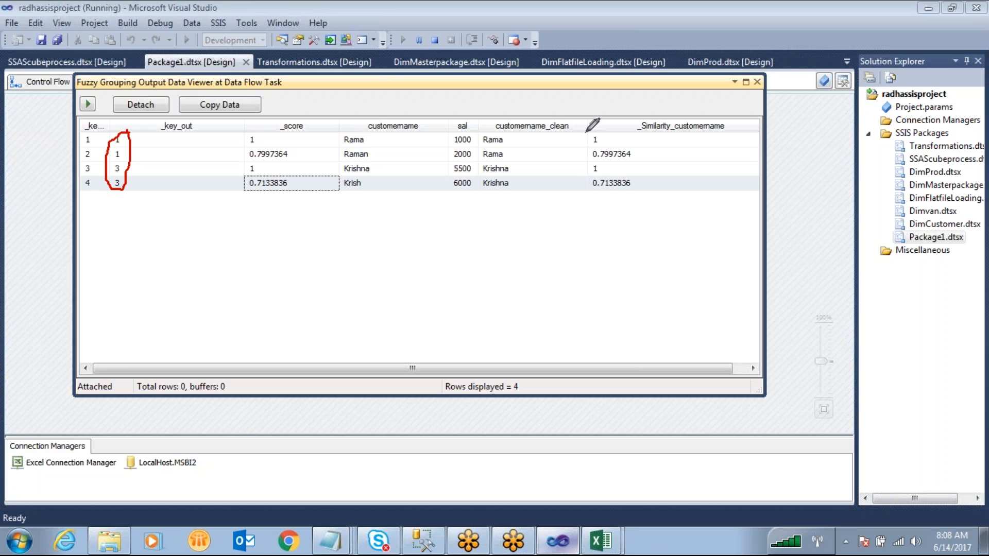
pyautogui.moveTo(481, 127)
pyautogui.mouseDown()
pyautogui.moveTo(582, 125)
pyautogui.moveTo(570, 136)
pyautogui.mouseUp()
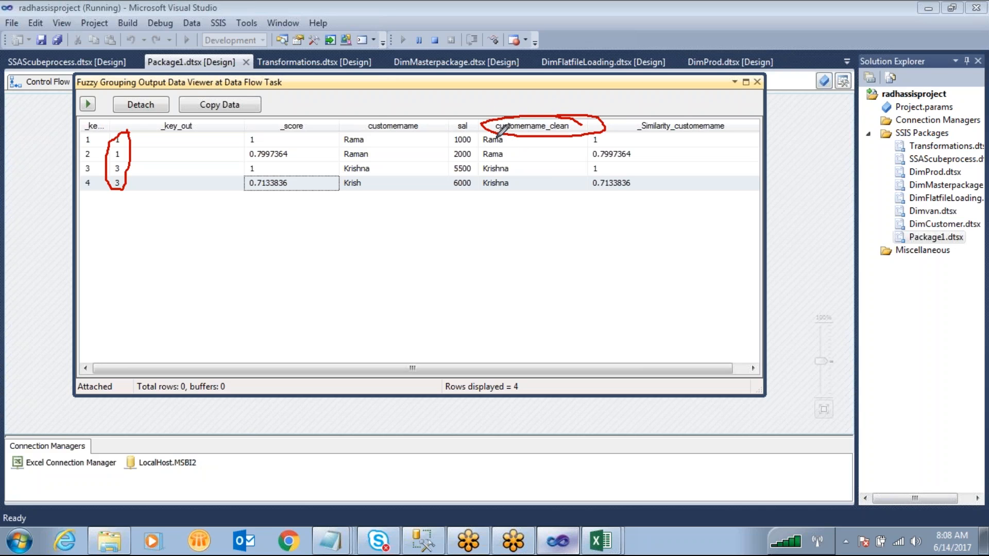
pyautogui.moveTo(503, 137)
pyautogui.mouseDown()
pyautogui.moveTo(489, 145)
pyautogui.moveTo(518, 164)
pyautogui.moveTo(499, 173)
pyautogui.moveTo(525, 164)
pyautogui.mouseUp()
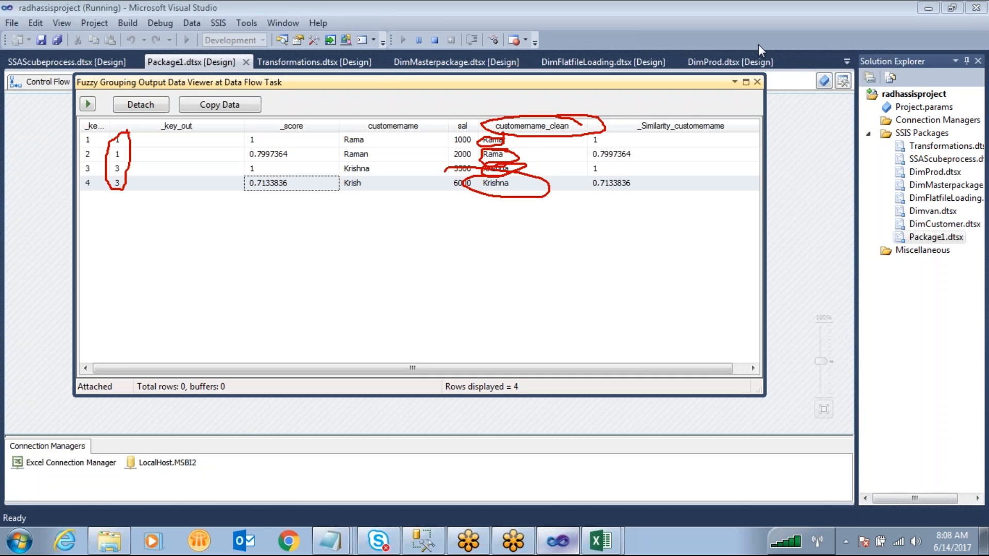
pyautogui.press('Escape')
# Close the data viewer, stop debugging, and delete the Multicast from the Data Flow Task
pyautogui.click(757, 82)
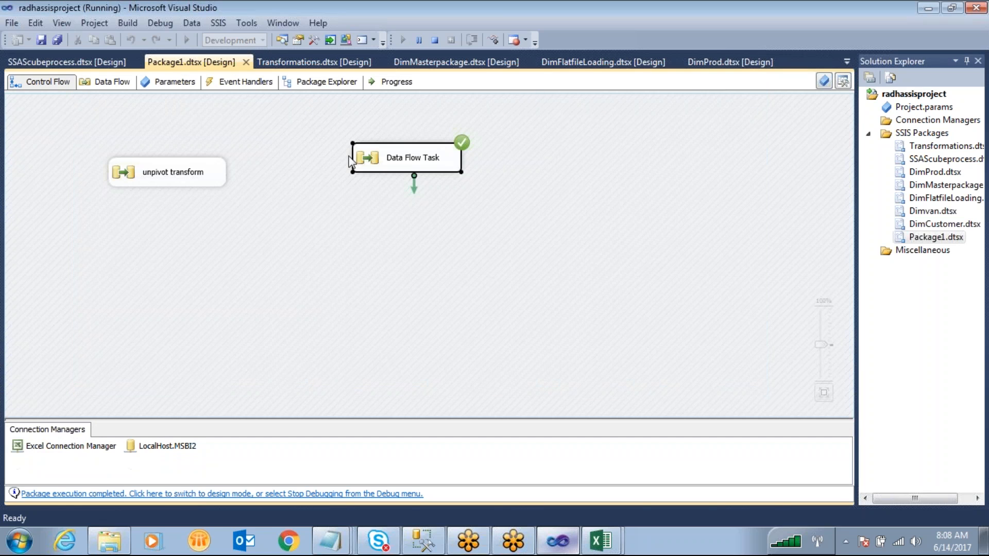
pyautogui.click(435, 40)
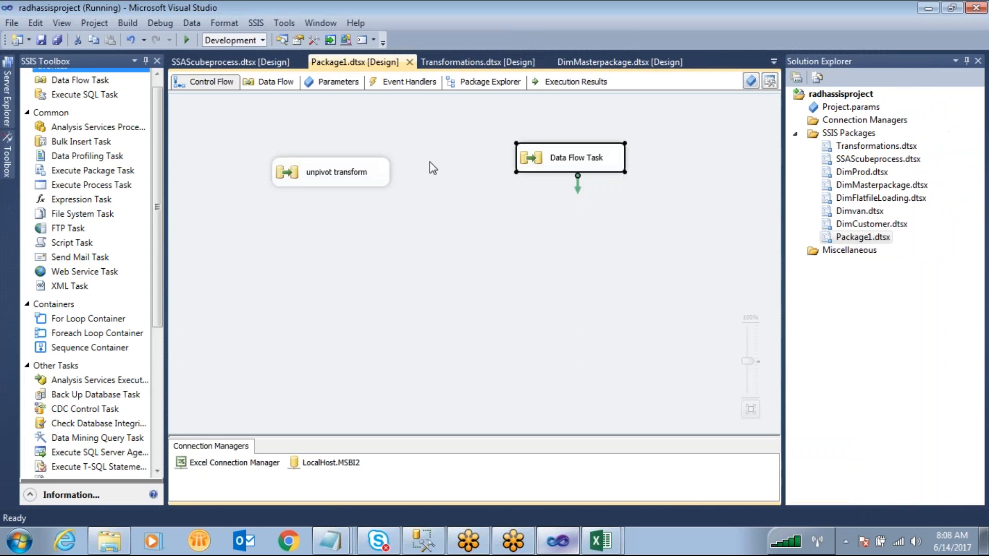
pyautogui.doubleClick(525, 153)
pyautogui.click(460, 370)
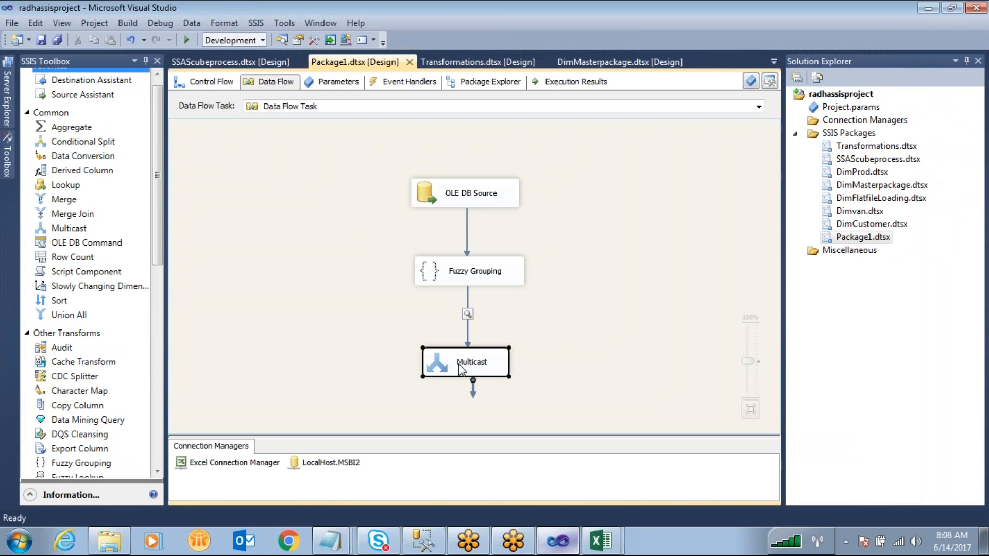
pyautogui.press('Delete')
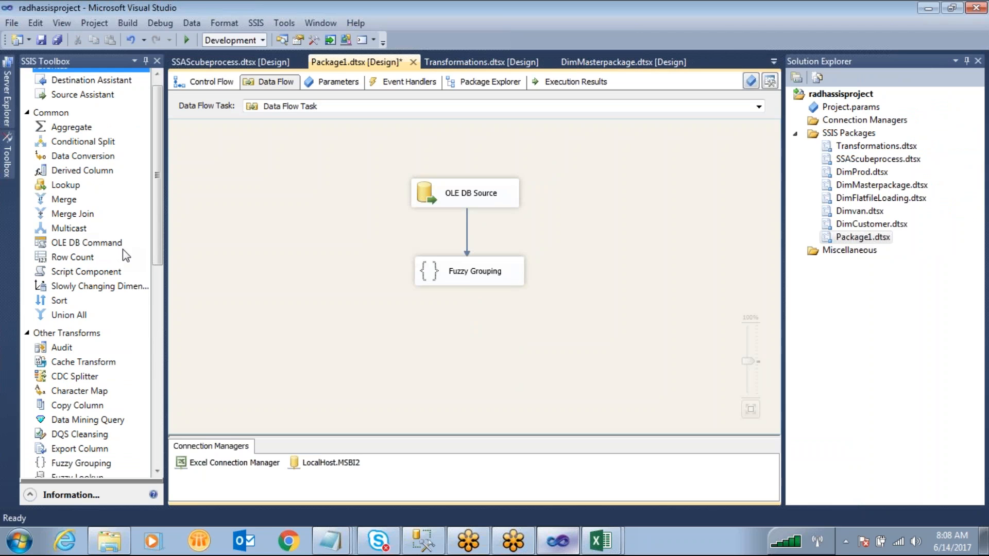
# Add an Aggregate transformation below Fuzzy Grouping and connect the Fuzzy Grouping output to it
pyautogui.moveTo(158, 246)
pyautogui.mouseDown()
pyautogui.moveTo(156, 268)
pyautogui.moveTo(159, 243)
pyautogui.mouseUp()
pyautogui.click(63, 139)
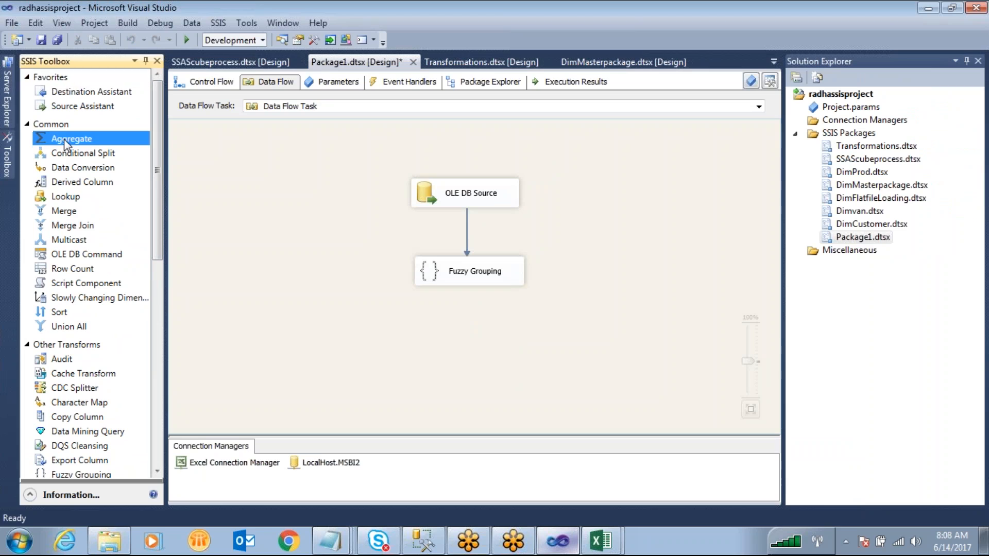
pyautogui.moveTo(425, 328); pyautogui.dragTo(422, 326)
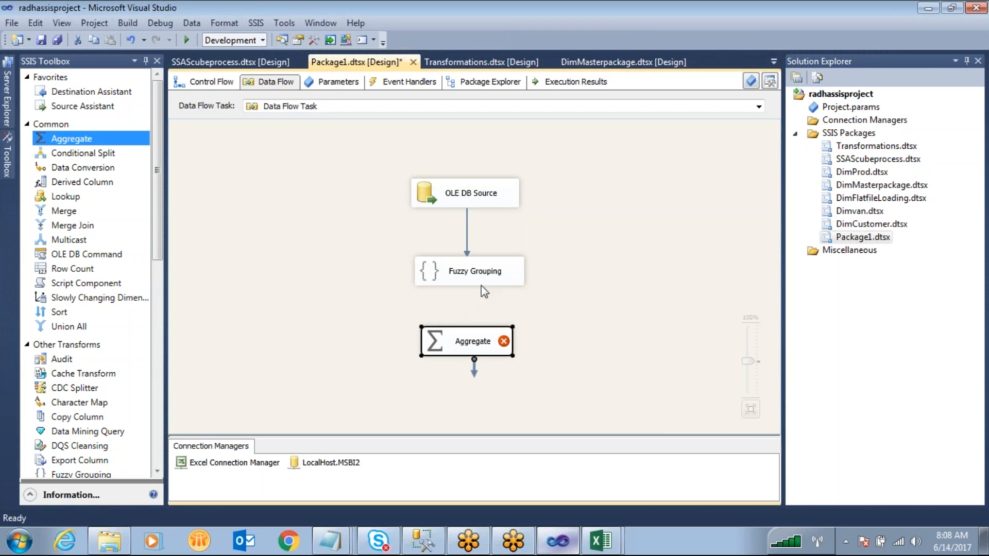
pyautogui.click(462, 286)
pyautogui.moveTo(479, 344); pyautogui.dragTo(438, 341)
# Configure the Aggregate to group by customername_clean and calculate the Sum of sal
pyautogui.doubleClick(438, 341)
pyautogui.moveTo(552, 220); pyautogui.dragTo(555, 265)
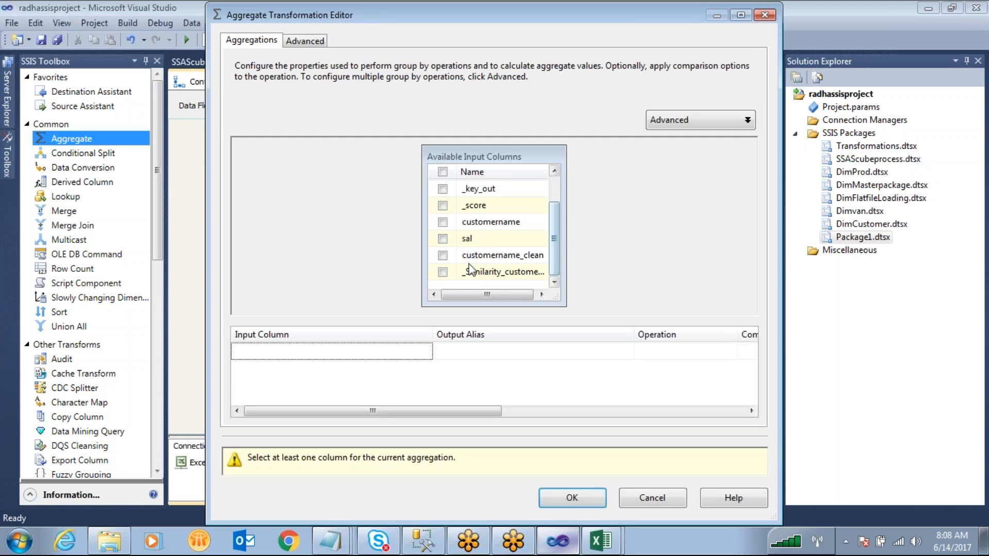
pyautogui.click(443, 255)
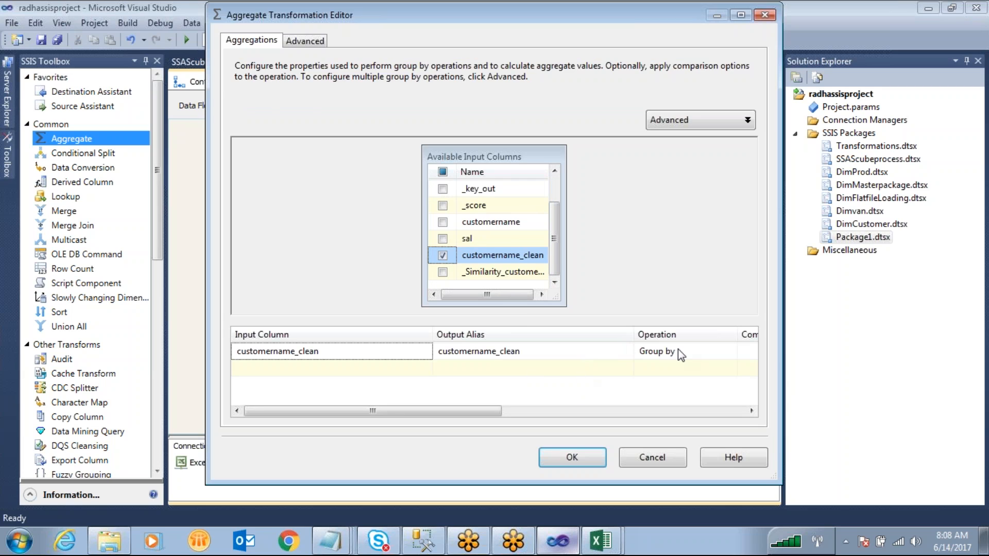
pyautogui.click(443, 238)
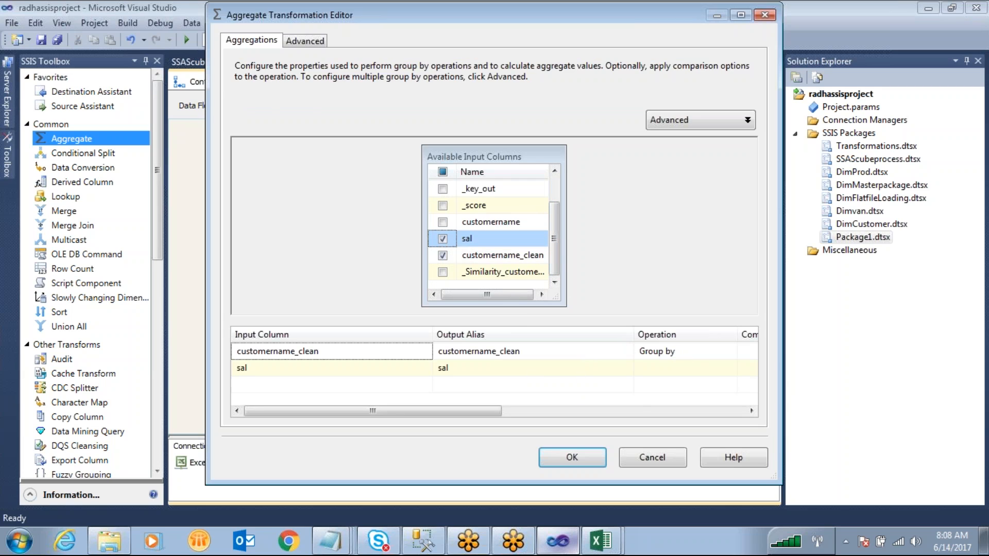
pyautogui.click(675, 371)
pyautogui.click(675, 372)
pyautogui.click(648, 427)
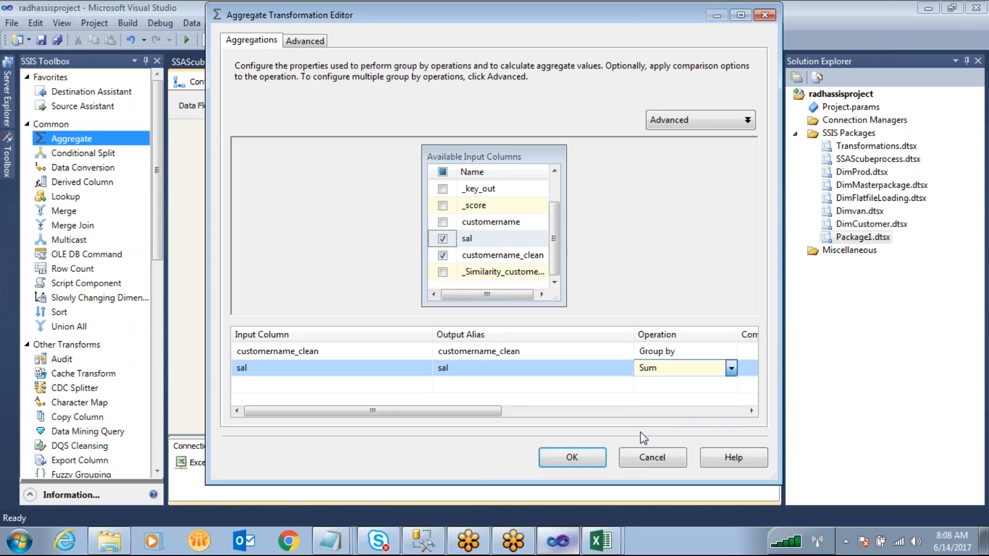
pyautogui.press('Return')
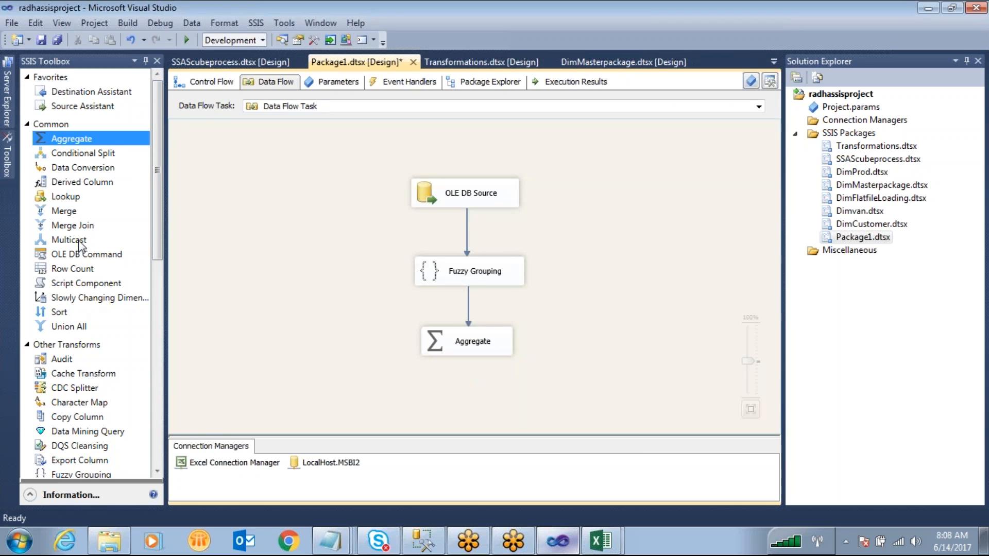
# Add a Multicast below the Aggregate and connect the Aggregate output to it
pyautogui.moveTo(77, 240); pyautogui.dragTo(427, 384)
pyautogui.click(455, 329)
pyautogui.moveTo(474, 346); pyautogui.dragTo(478, 381)
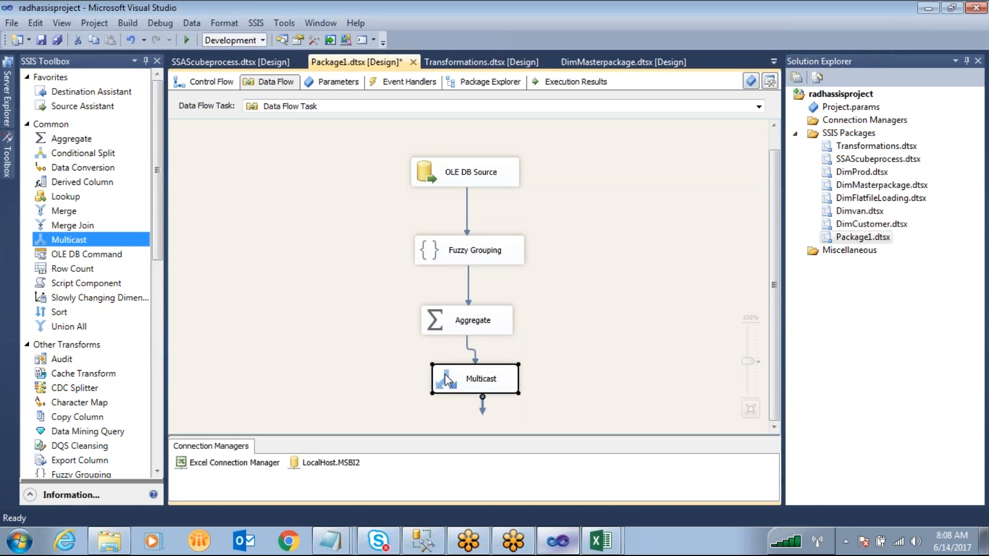
# Enable a data viewer on the path between the Aggregate and the Multicast
pyautogui.doubleClick(467, 354)
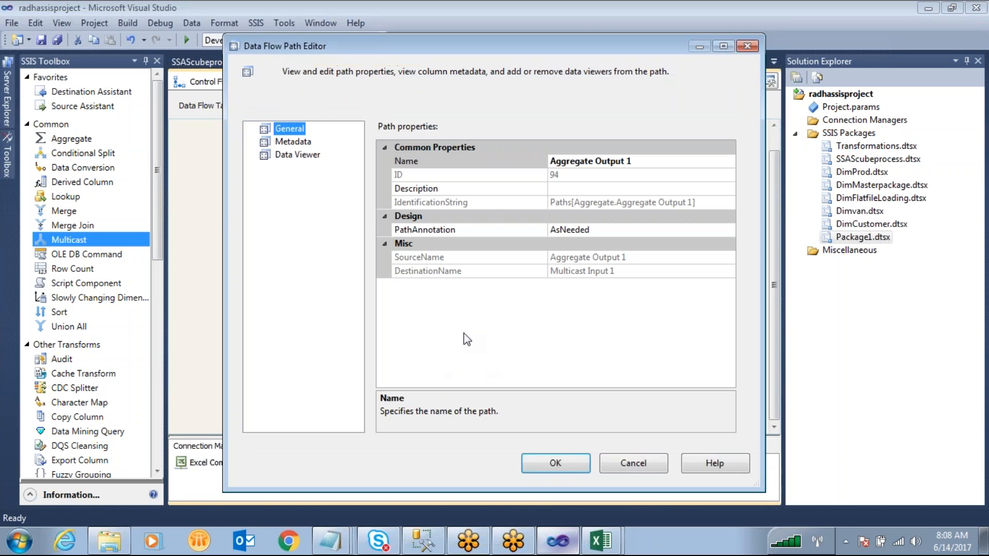
pyautogui.click(308, 154)
pyautogui.click(377, 130)
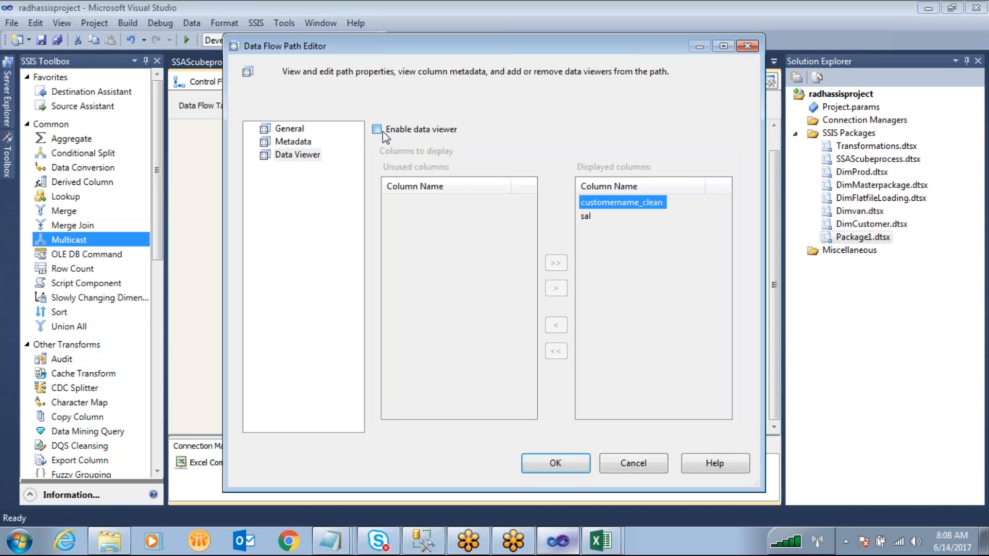
pyautogui.click(572, 462)
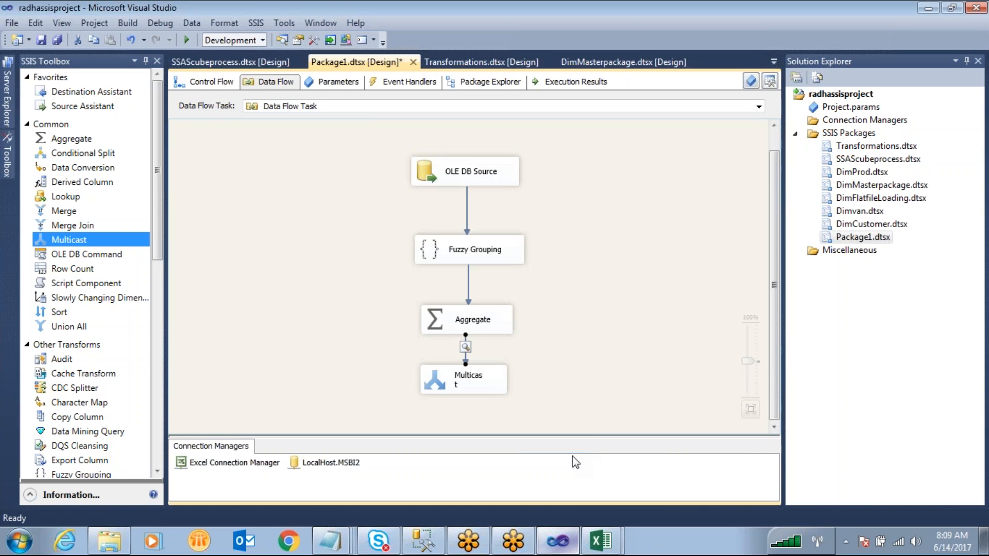
# Execute the Data Flow Task from the control flow and examine the summed sal per cleaned customer name
pyautogui.rightClick(882, 238)
pyautogui.click(211, 81)
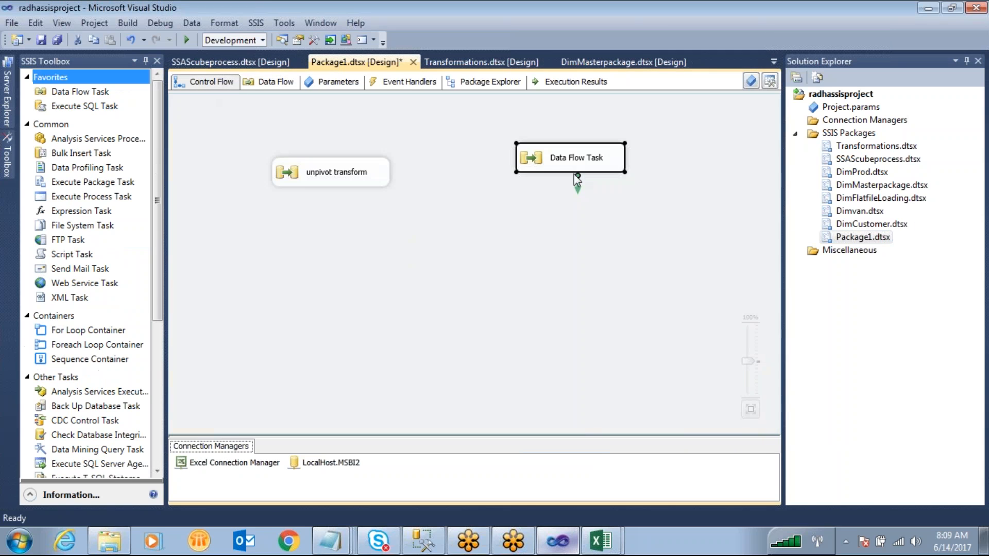
pyautogui.rightClick(550, 159)
pyautogui.click(603, 271)
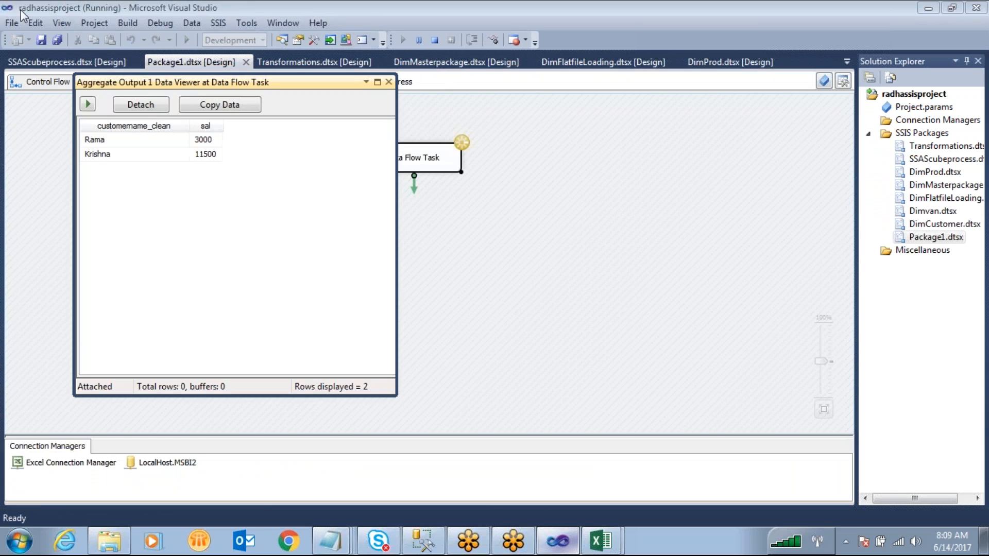
pyautogui.click(137, 143)
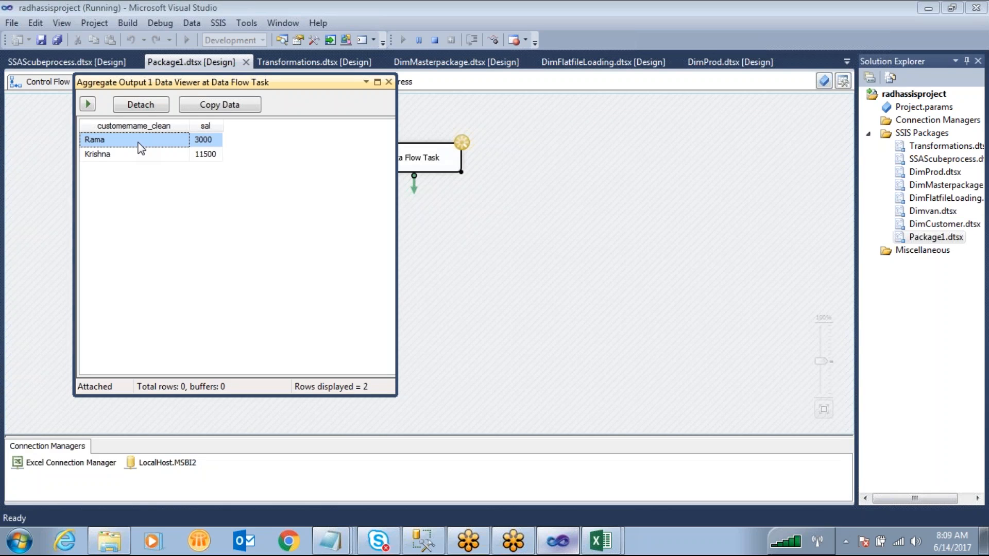
# Compare the summed salaries in the data viewer with the source rows of fuzzylookup in SQL Server Management Studio
pyautogui.click(119, 157)
pyautogui.click(210, 155)
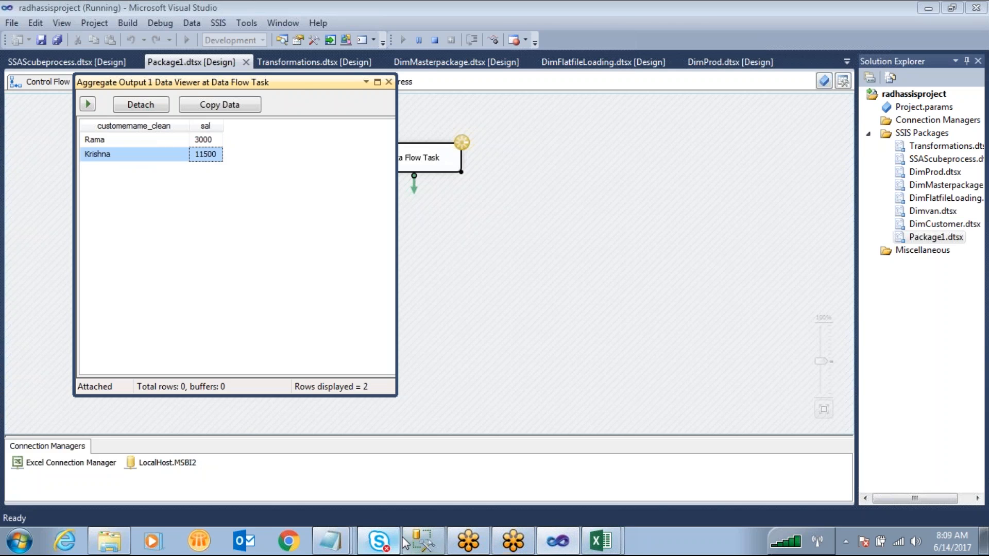
pyautogui.click(423, 541)
pyautogui.moveTo(344, 330); pyautogui.dragTo(352, 371)
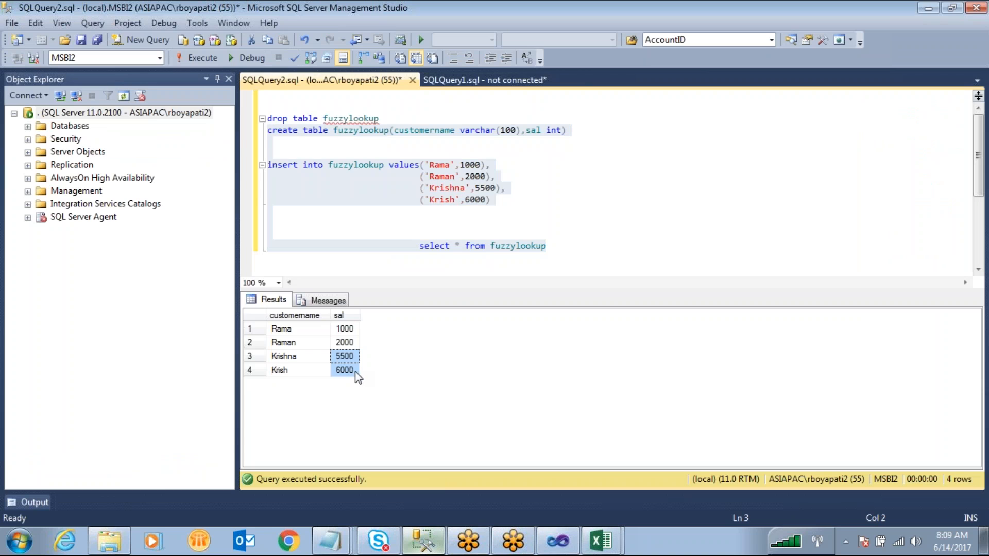
pyautogui.click(464, 247)
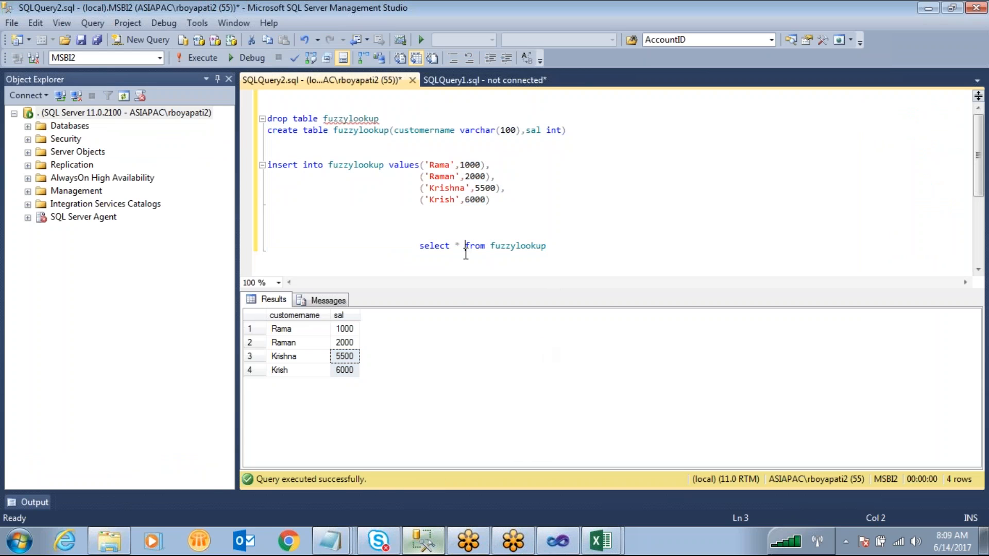
pyautogui.doubleClick(456, 246)
pyautogui.hotkey('ctrl', 'c')
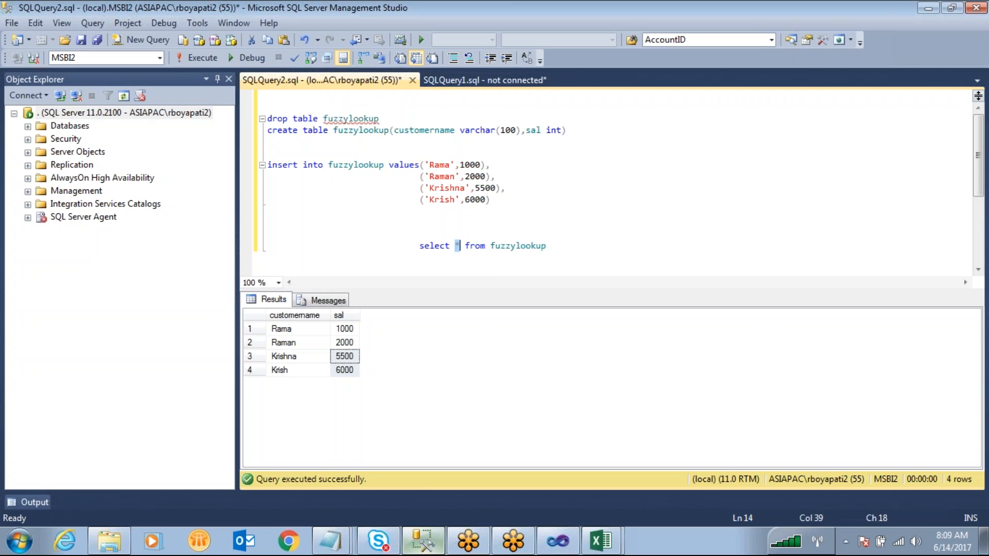
# Return to Visual Studio, close the Aggregate output data viewer and stop debugging the package
pyautogui.click(558, 541)
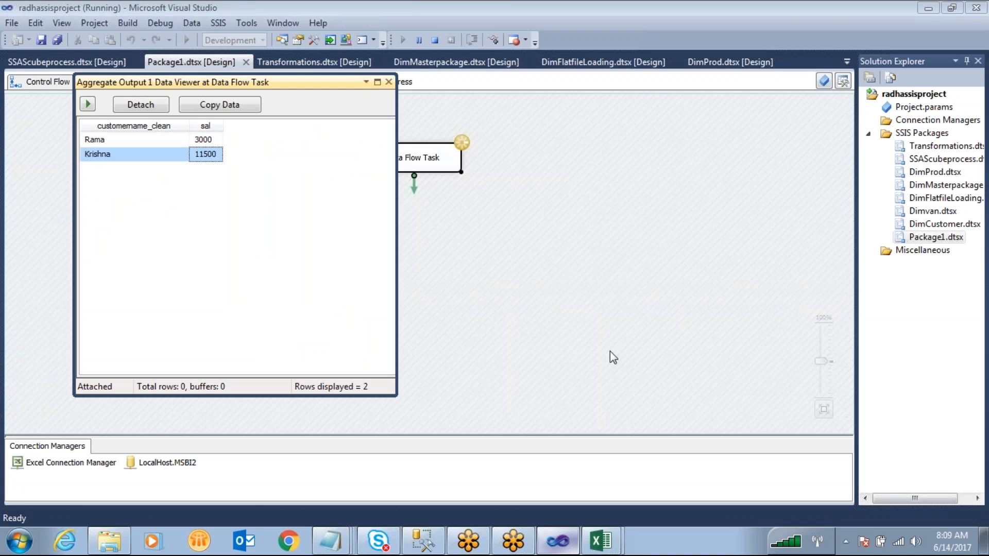
pyautogui.click(388, 82)
pyautogui.click(433, 42)
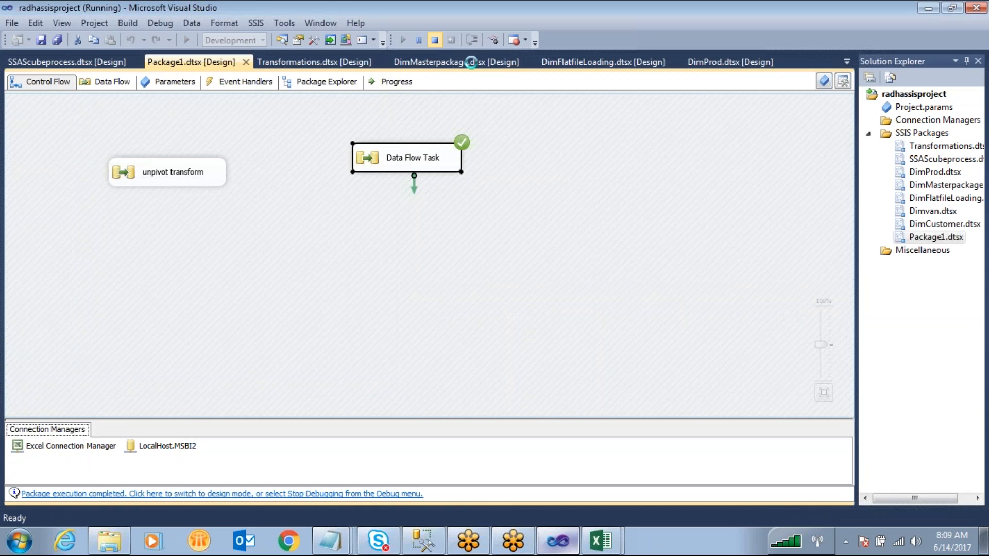
# Rearrange the control flow so that the Data Flow Task sits directly below the unpivot transform task
pyautogui.moveTo(525, 169); pyautogui.dragTo(314, 253)
pyautogui.moveTo(339, 179); pyautogui.dragTo(353, 163)
pyautogui.moveTo(344, 241); pyautogui.dragTo(287, 216)
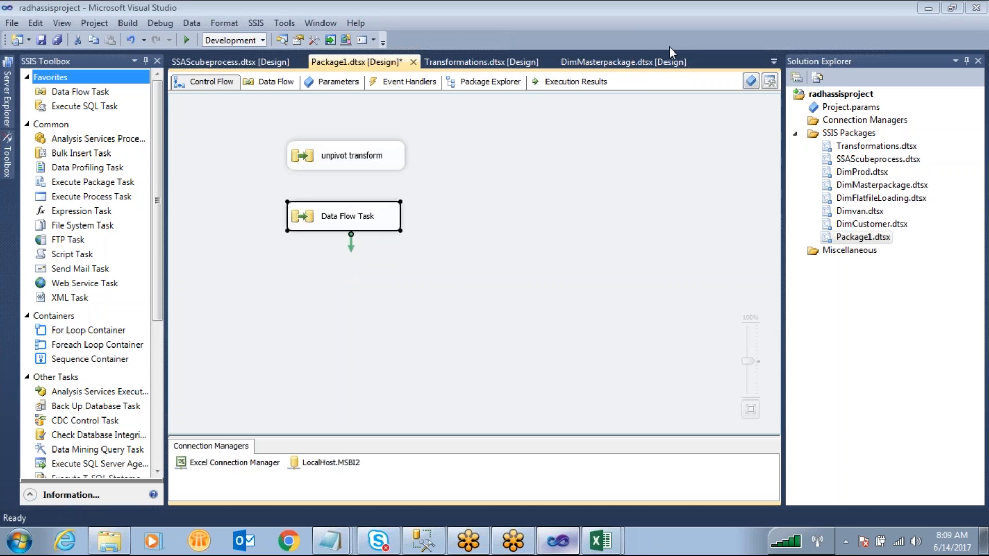
pyautogui.moveTo(607, 111); pyautogui.dragTo(578, 161)
pyautogui.moveTo(645, 105)
pyautogui.mouseDown()
pyautogui.moveTo(654, 138)
pyautogui.moveTo(711, 108)
pyautogui.moveTo(771, 153)
pyautogui.moveTo(837, 127)
pyautogui.moveTo(866, 131)
pyautogui.moveTo(876, 149)
pyautogui.mouseUp()
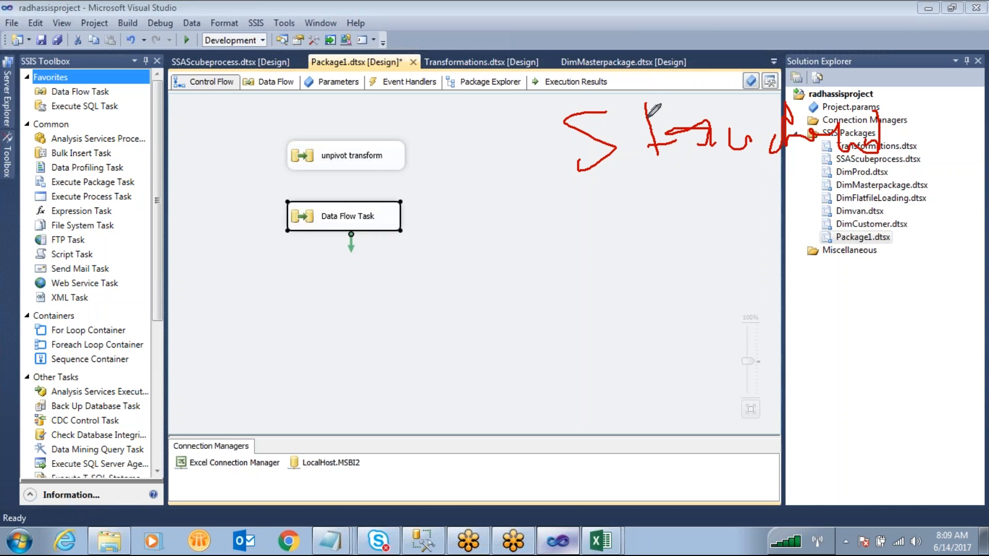
pyautogui.moveTo(317, 165); pyautogui.dragTo(307, 196)
pyautogui.moveTo(399, 199); pyautogui.dragTo(340, 120)
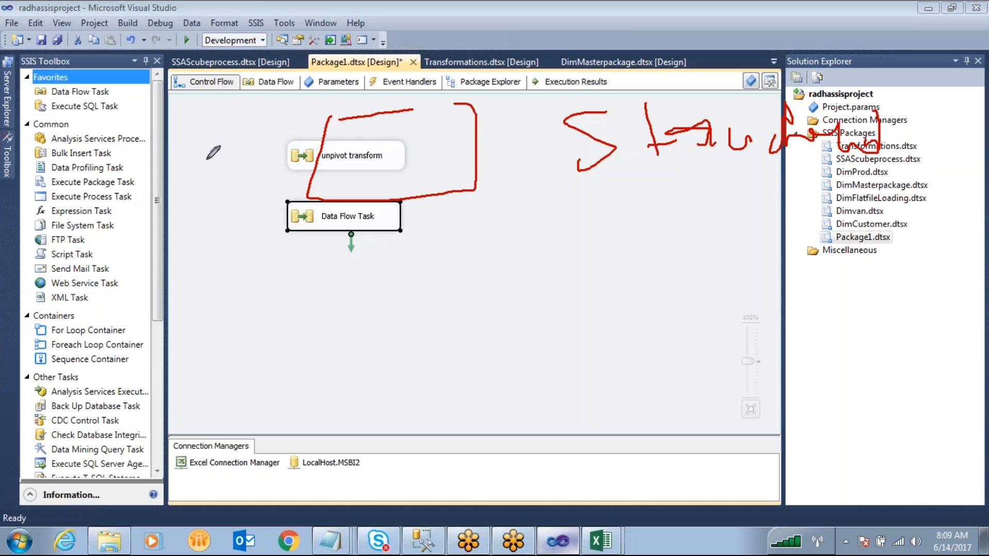
pyautogui.moveTo(278, 142); pyautogui.dragTo(277, 178)
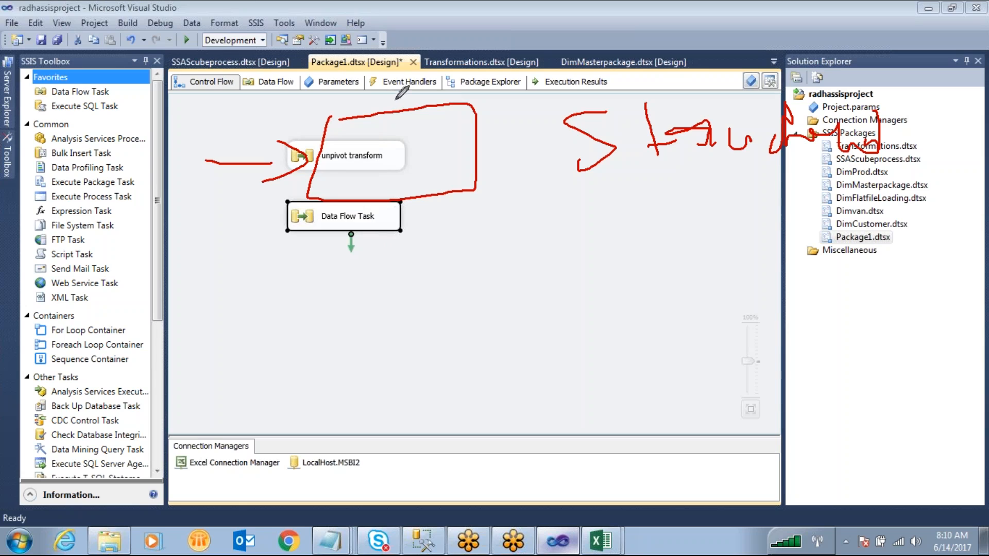
pyautogui.moveTo(384, 109)
pyautogui.mouseDown()
pyautogui.moveTo(412, 109)
pyautogui.moveTo(411, 118)
pyautogui.moveTo(420, 106)
pyautogui.mouseUp()
pyautogui.moveTo(356, 97); pyautogui.dragTo(366, 121)
pyautogui.moveTo(410, 96); pyautogui.dragTo(459, 59)
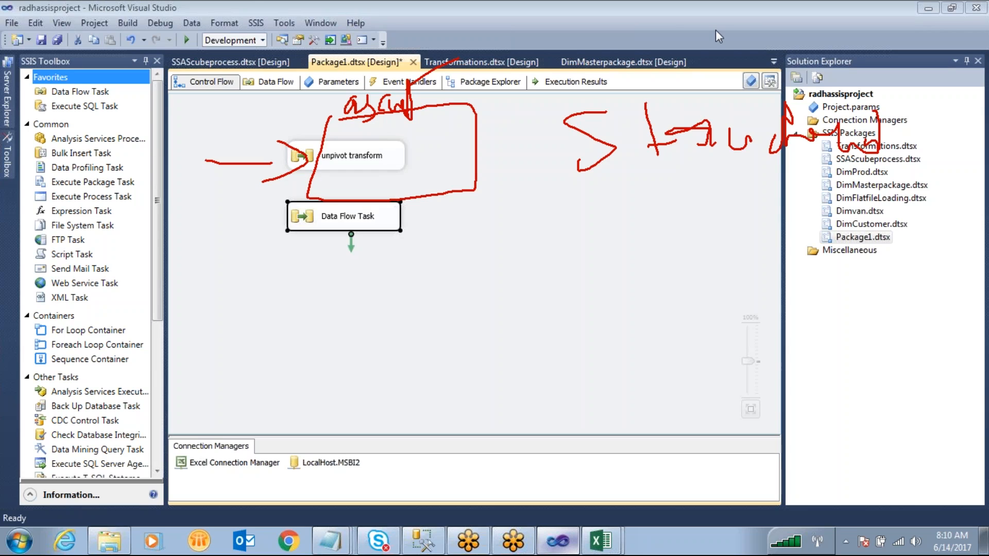
pyautogui.click(774, 47)
pyautogui.click(531, 161)
pyautogui.click(675, 51)
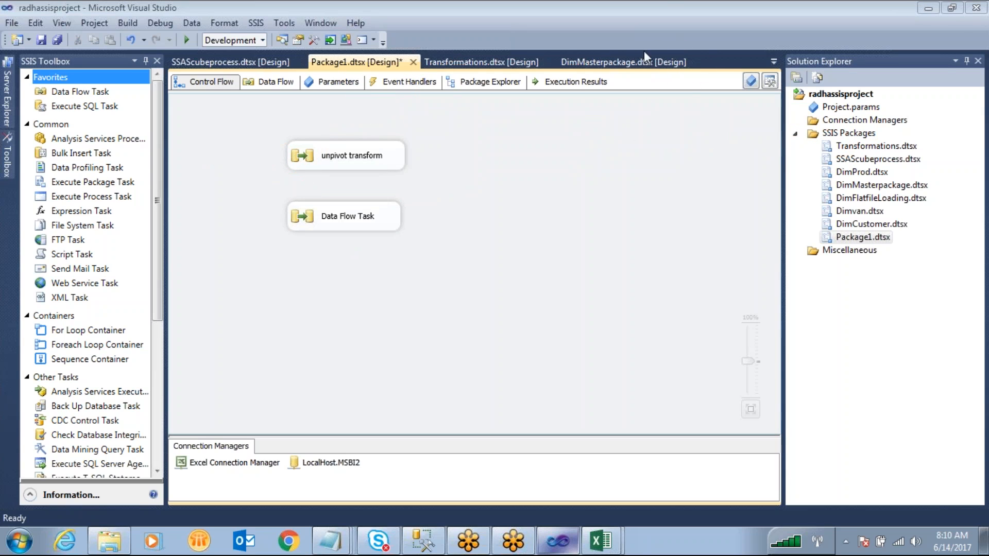
# Nudge the Data Flow Task sideways to align its outer edge with the unpivot transform task above it
pyautogui.click(360, 160)
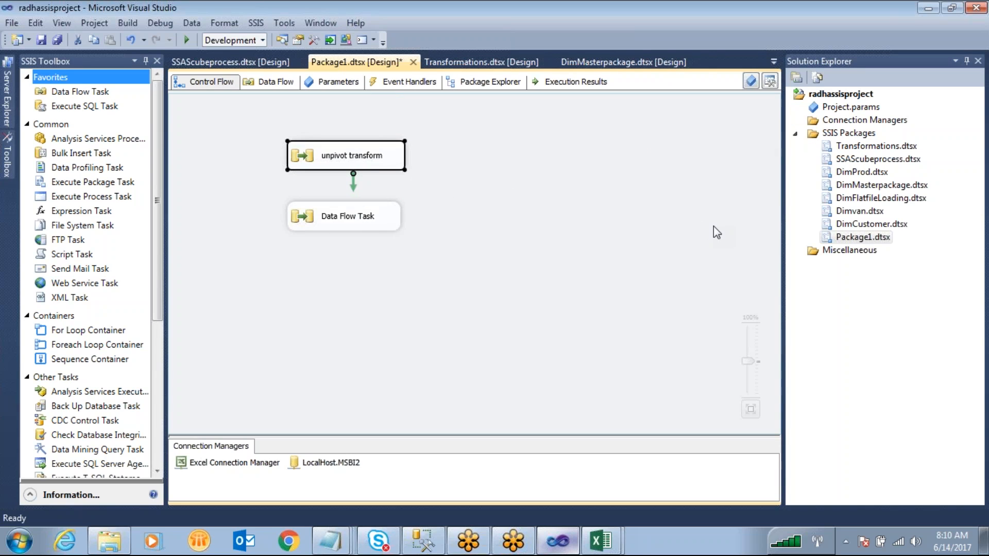
pyautogui.click(458, 222)
pyautogui.moveTo(396, 217); pyautogui.dragTo(401, 216)
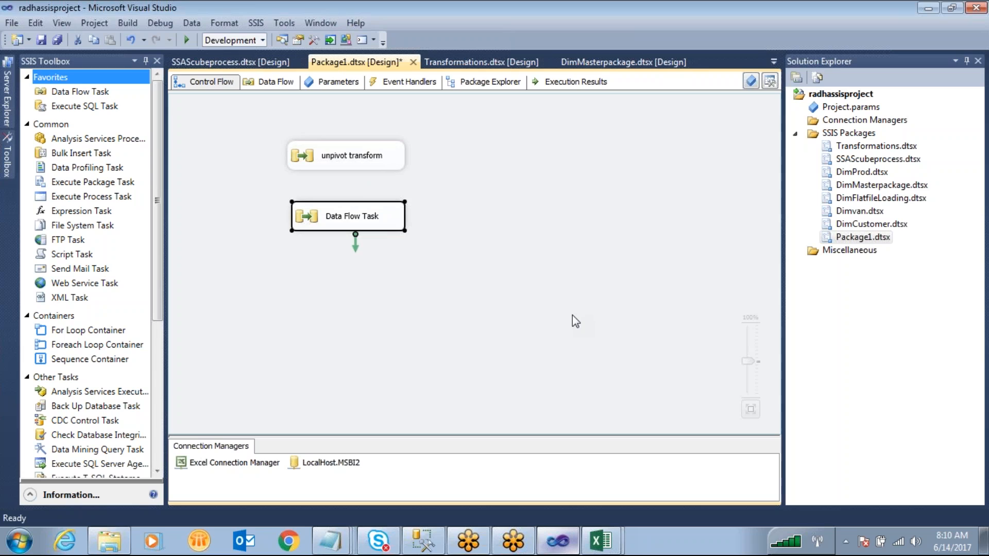
pyautogui.click(666, 45)
pyautogui.moveTo(561, 133)
pyautogui.mouseDown()
pyautogui.moveTo(554, 218)
pyautogui.moveTo(669, 230)
pyautogui.moveTo(630, 105)
pyautogui.moveTo(562, 124)
pyautogui.mouseUp()
pyautogui.moveTo(790, 265)
pyautogui.mouseDown()
pyautogui.moveTo(787, 378)
pyautogui.moveTo(878, 247)
pyautogui.moveTo(777, 264)
pyautogui.mouseUp()
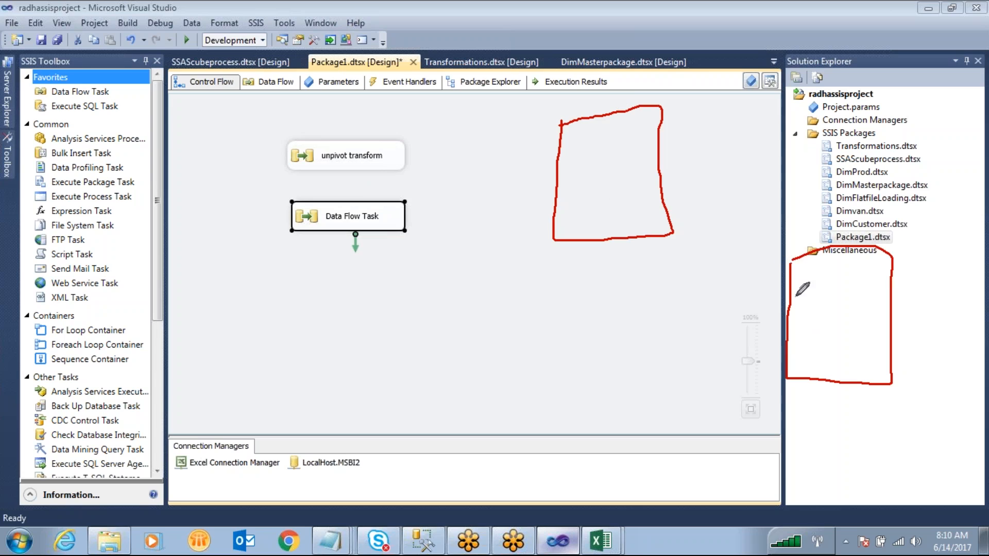
pyautogui.moveTo(641, 138)
pyautogui.mouseDown()
pyautogui.moveTo(742, 211)
pyautogui.moveTo(812, 314)
pyautogui.mouseUp()
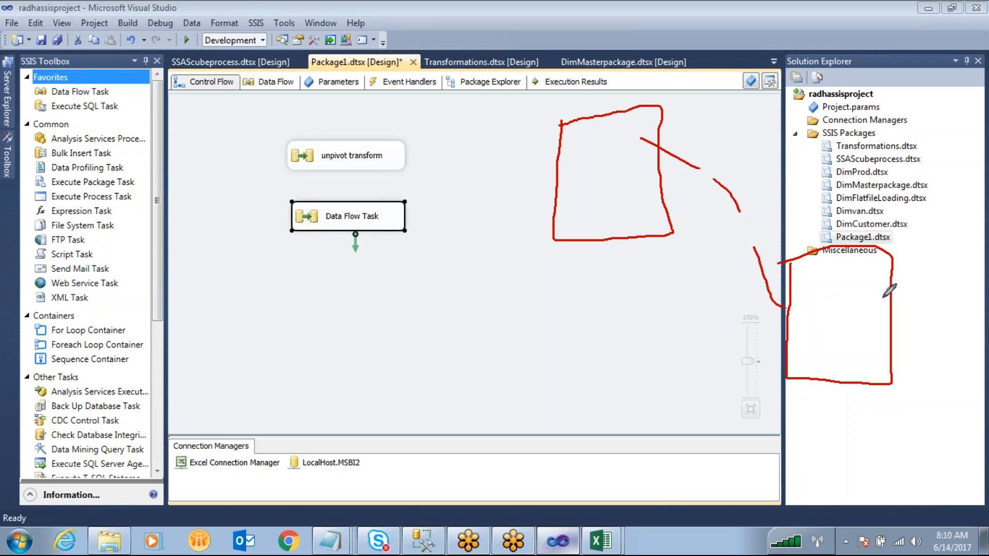
pyautogui.moveTo(768, 152)
pyautogui.mouseDown()
pyautogui.moveTo(796, 186)
pyautogui.moveTo(825, 147)
pyautogui.moveTo(782, 185)
pyautogui.moveTo(802, 191)
pyautogui.moveTo(802, 168)
pyautogui.mouseUp()
pyautogui.moveTo(816, 170); pyautogui.dragTo(825, 194)
pyautogui.moveTo(875, 153)
pyautogui.mouseDown()
pyautogui.moveTo(857, 207)
pyautogui.moveTo(877, 176)
pyautogui.mouseUp()
pyautogui.moveTo(869, 174); pyautogui.dragTo(870, 194)
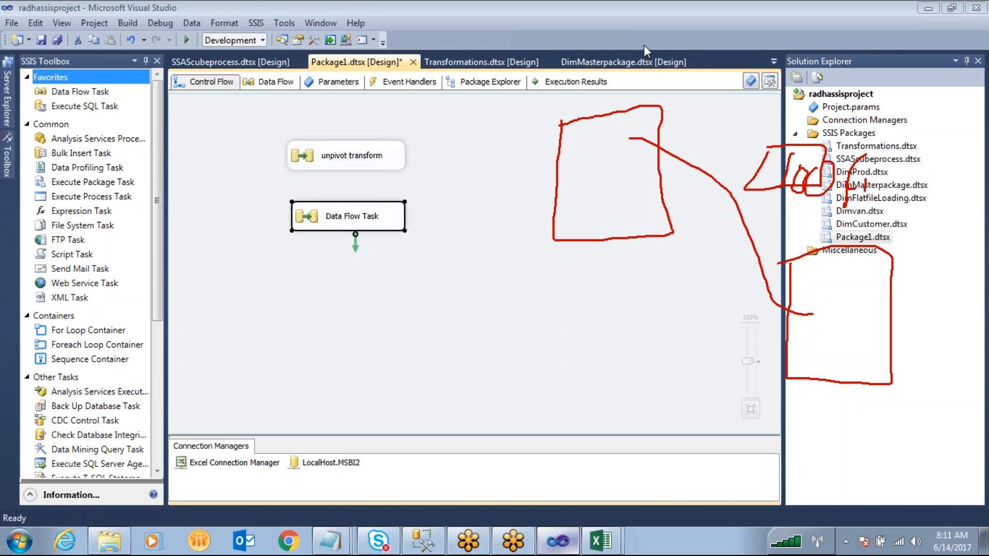
pyautogui.press('Escape')
pyautogui.click(623, 212)
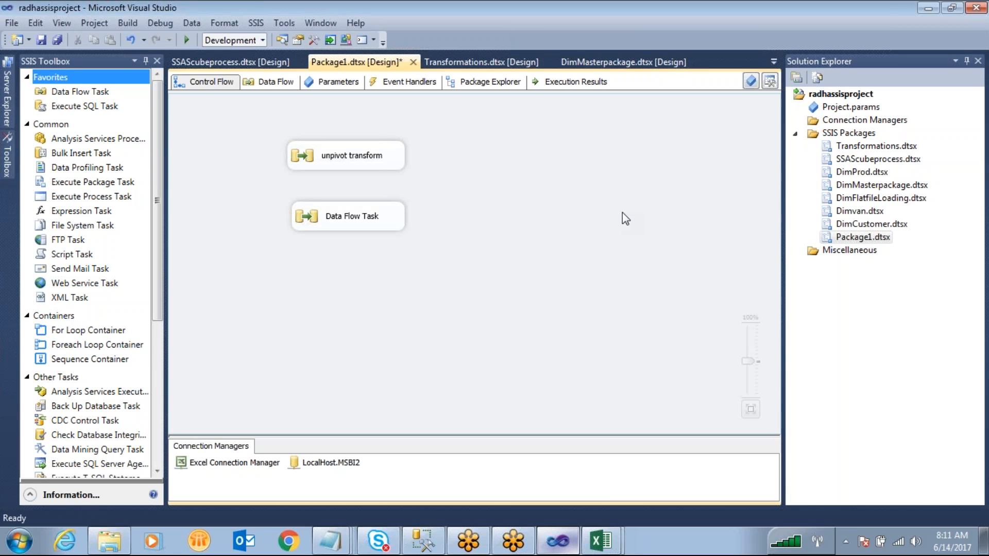
# Switch to SQL Server Management Studio and add blank lines below the fuzzylookup select statement
pyautogui.click(424, 541)
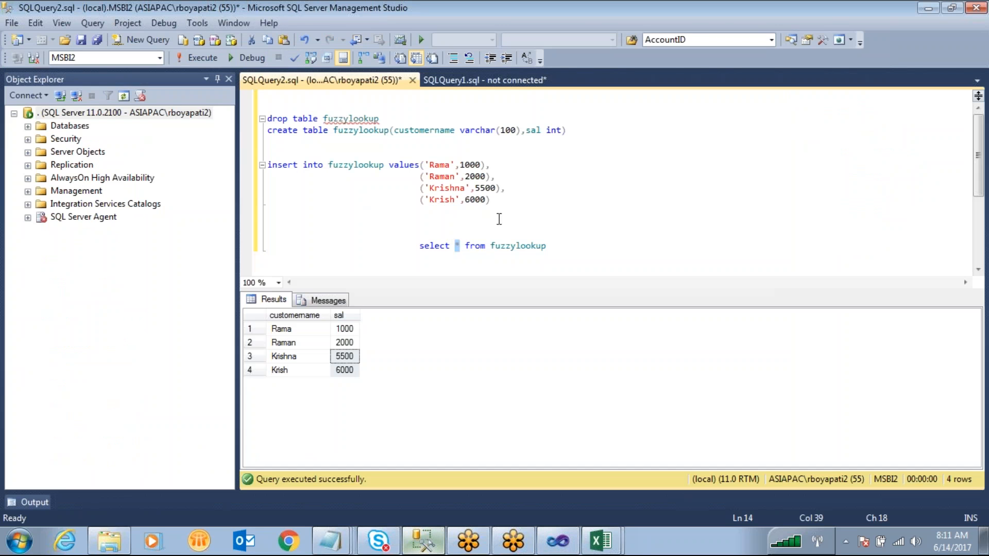
pyautogui.moveTo(283, 329); pyautogui.dragTo(344, 369)
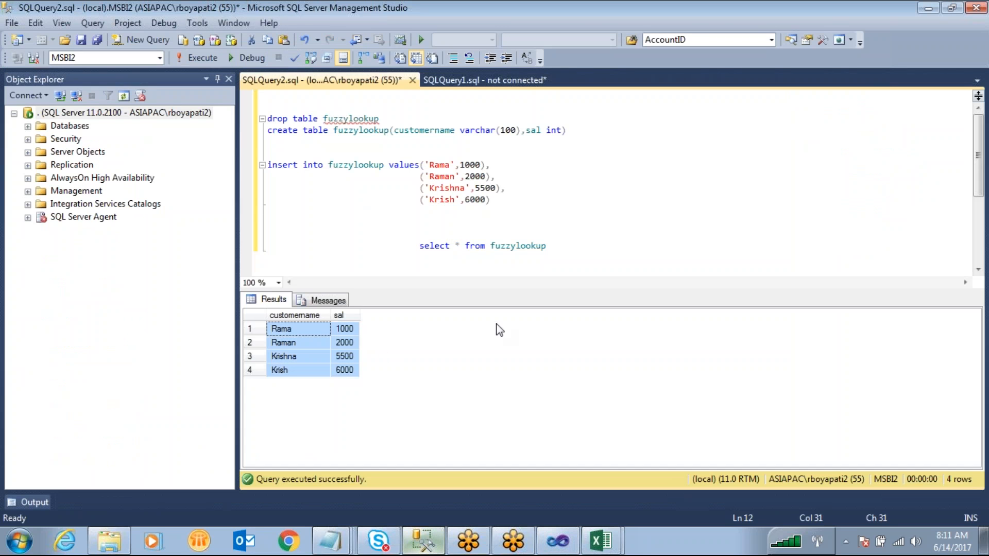
pyautogui.press('Return')
pyautogui.press('Return')
pyautogui.press('Return')
pyautogui.press('Return')
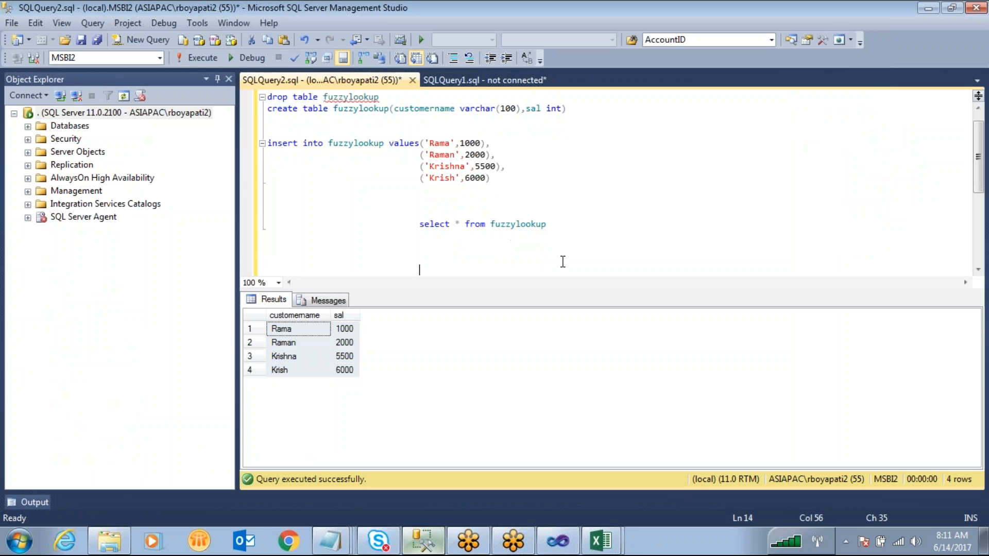
# Change the table name in the create table statement to lookup
pyautogui.scroll(1, 490, 230)
pyautogui.click(356, 131)
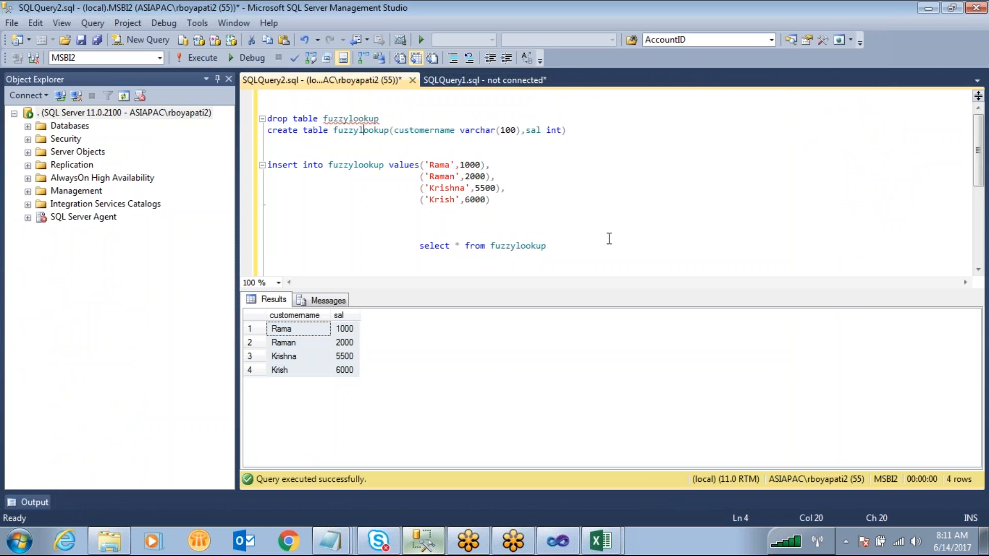
pyautogui.press('BackSpace')
pyautogui.press('BackSpace')
pyautogui.press('BackSpace')
pyautogui.press('BackSpace')
pyautogui.press('BackSpace')
pyautogui.moveTo(563, 129); pyautogui.dragTo(250, 133)
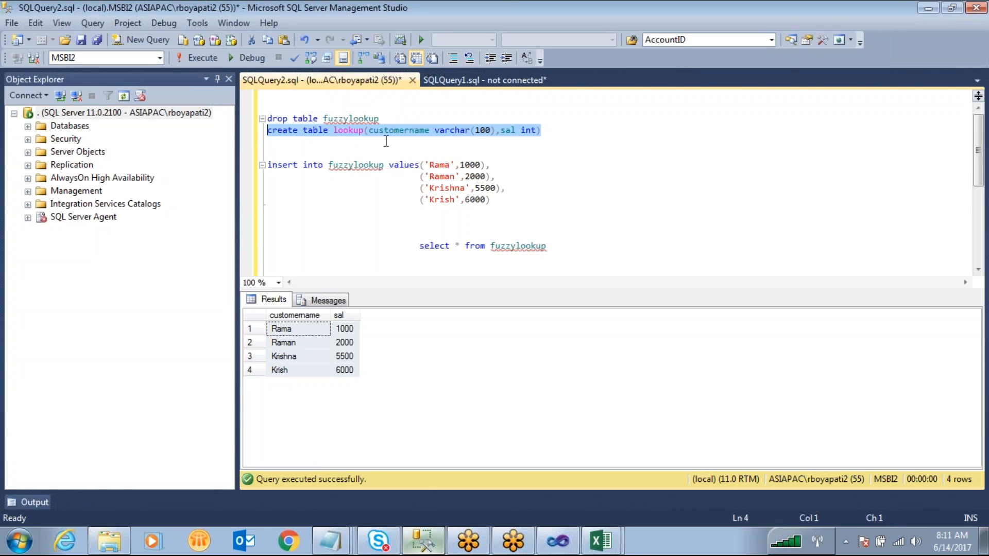
# Rename the first column to name in the create table statement and execute only that statement to create the lookup table
pyautogui.moveTo(430, 131); pyautogui.dragTo(372, 133)
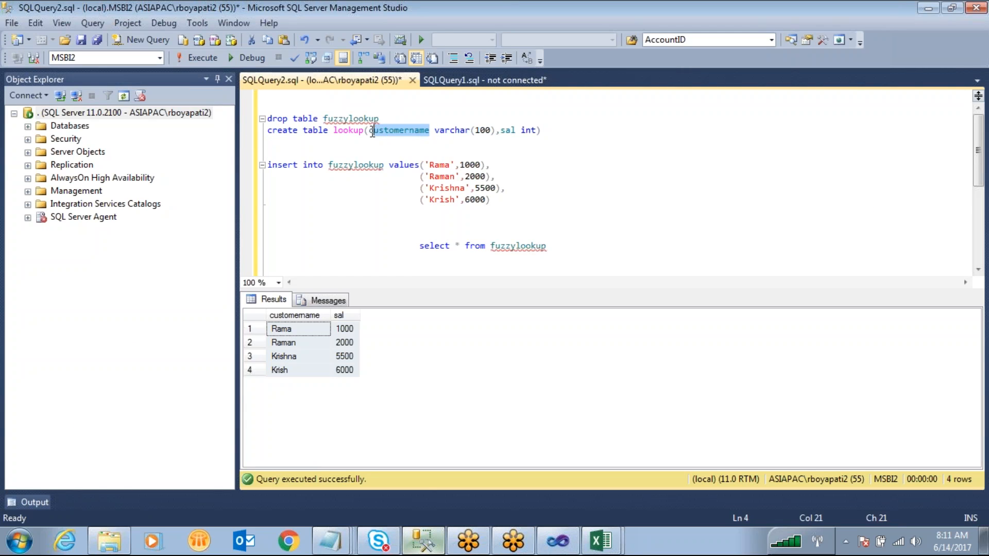
pyautogui.write('name')
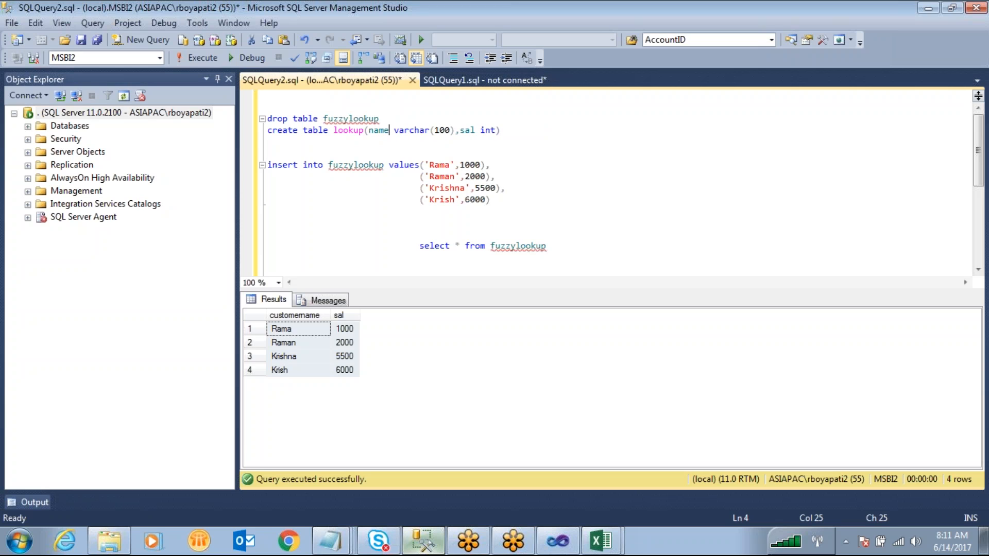
pyautogui.moveTo(510, 129); pyautogui.dragTo(250, 130)
pyautogui.press('F5')
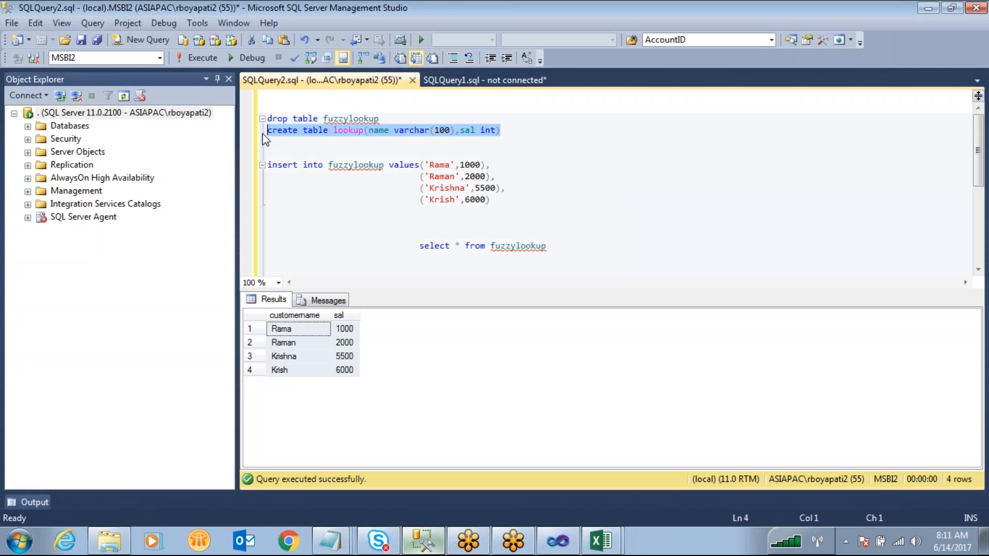
# Change the target table of the insert statement to lookup
pyautogui.click(411, 200)
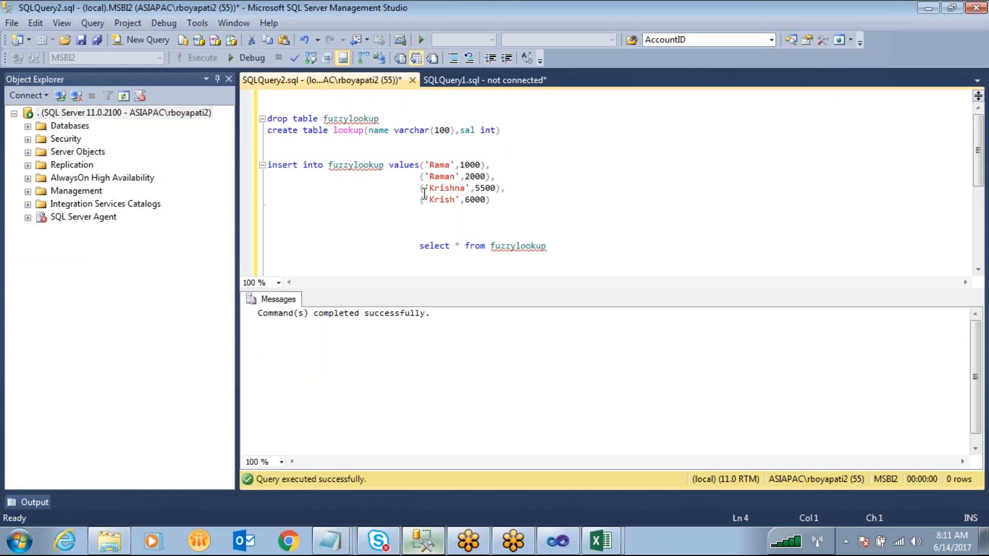
pyautogui.click(354, 165)
pyautogui.press('BackSpace')
pyautogui.press('BackSpace')
pyautogui.press('BackSpace')
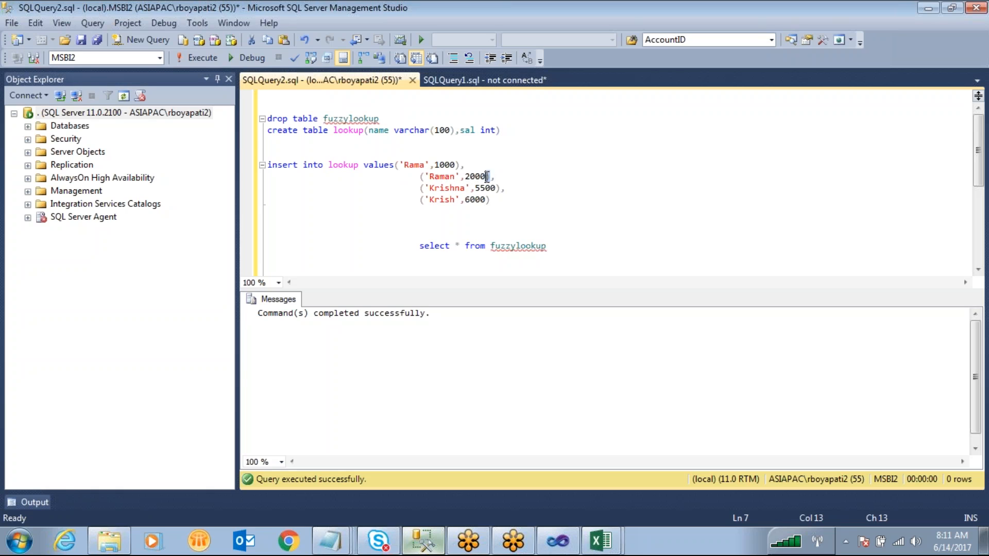
# Remove the second and third value rows from the insert statement, keeping the 1000 and 6000 rows
pyautogui.moveTo(489, 177); pyautogui.dragTo(400, 177)
pyautogui.press('BackSpace')
pyautogui.moveTo(514, 187); pyautogui.dragTo(514, 163)
pyautogui.press('Delete')
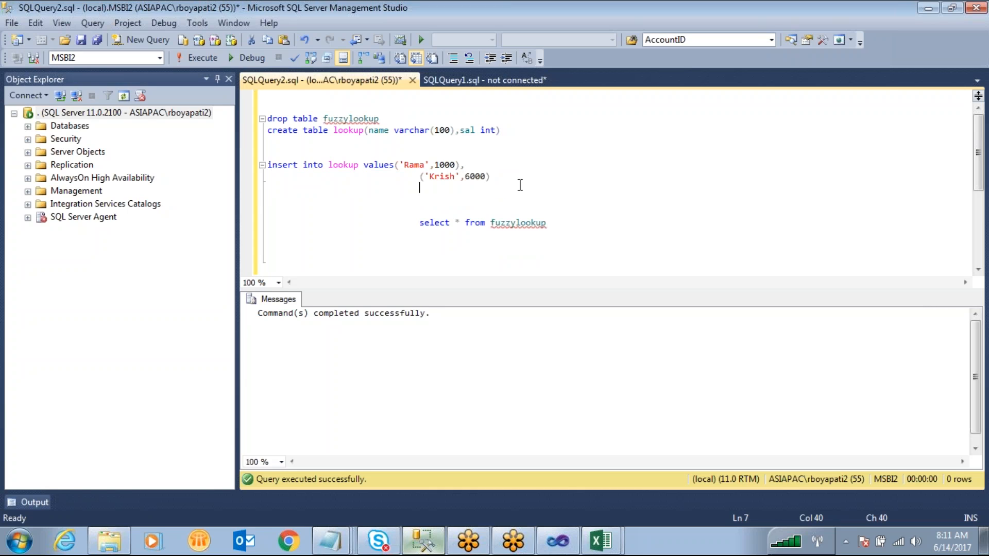
# Set the sal values of the two remaining insert rows to 0000 and 99999, and execute the insert into lookup
pyautogui.doubleClick(444, 164)
pyautogui.write('0000')
pyautogui.doubleClick(480, 177)
pyautogui.write('99999')
pyautogui.moveTo(517, 186); pyautogui.dragTo(259, 163)
pyautogui.press('F5')
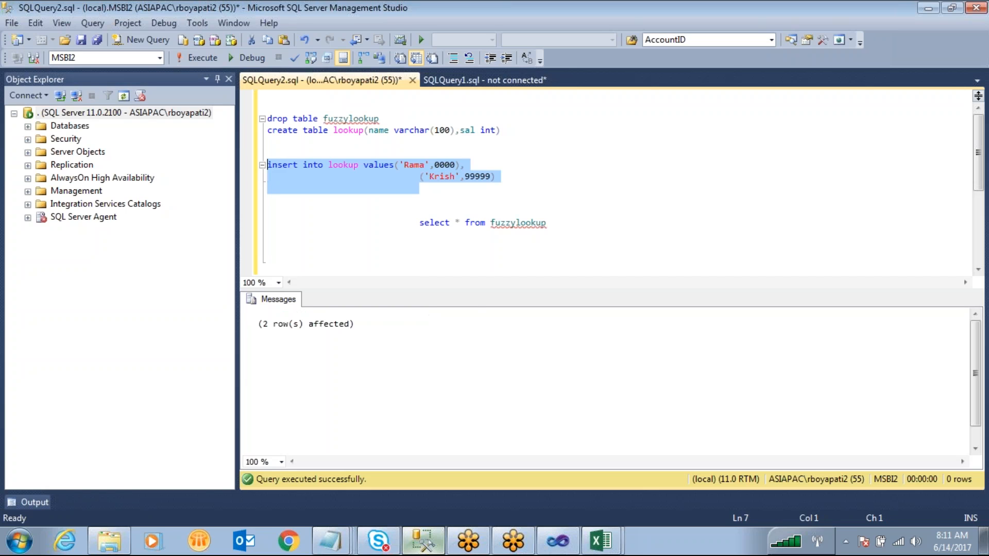
# Add the query select * from lookup below the fuzzylookup query and execute both select statements together
pyautogui.click(589, 237)
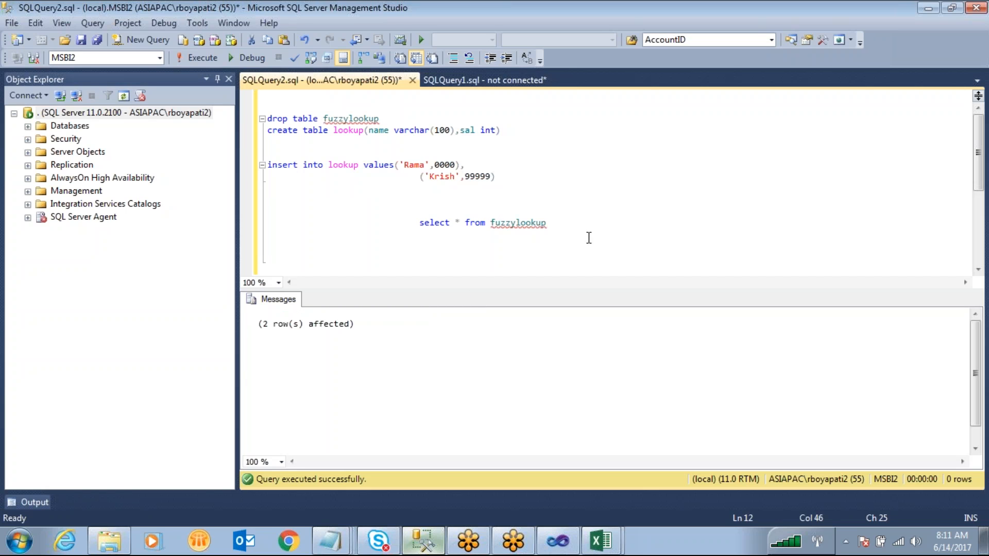
pyautogui.doubleClick(359, 162)
pyautogui.hotkey('ctrl', 'c')
pyautogui.click(592, 220)
pyautogui.write('select * from')
pyautogui.hotkey('ctrl', 'v')
pyautogui.hotkey('shift', 'Up')
pyautogui.hotkey('shift', 'Up')
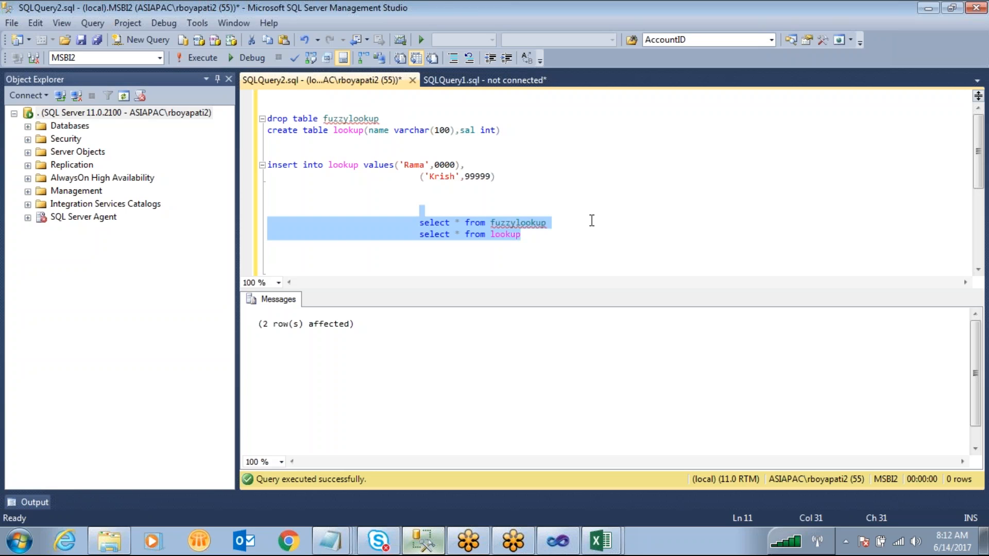
pyautogui.press('F5')
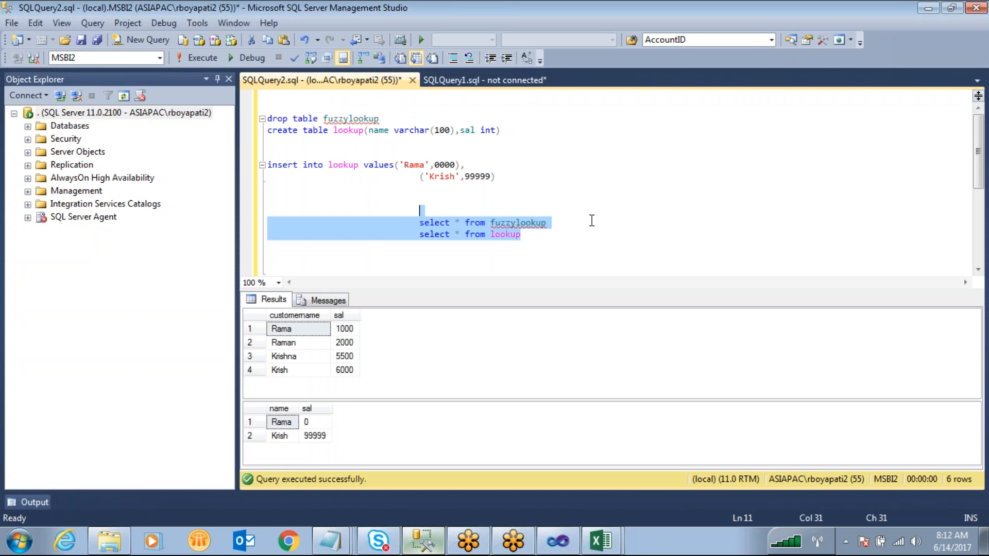
pyautogui.click(667, 50)
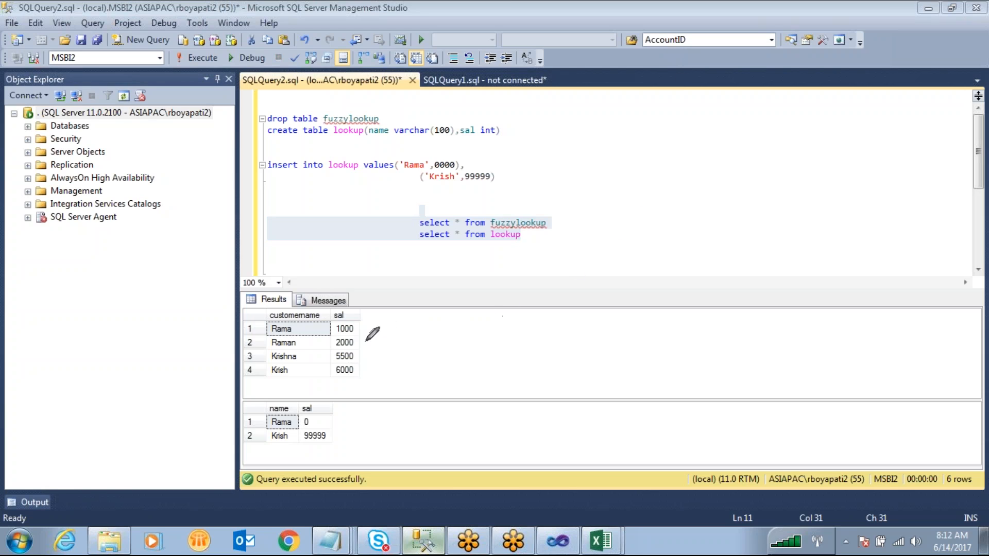
pyautogui.moveTo(292, 328)
pyautogui.mouseDown()
pyautogui.moveTo(329, 330)
pyautogui.moveTo(287, 359)
pyautogui.moveTo(268, 412)
pyautogui.moveTo(307, 435)
pyautogui.moveTo(328, 427)
pyautogui.moveTo(315, 398)
pyautogui.mouseUp()
pyautogui.moveTo(342, 329)
pyautogui.mouseDown()
pyautogui.moveTo(362, 384)
pyautogui.moveTo(332, 390)
pyautogui.mouseUp()
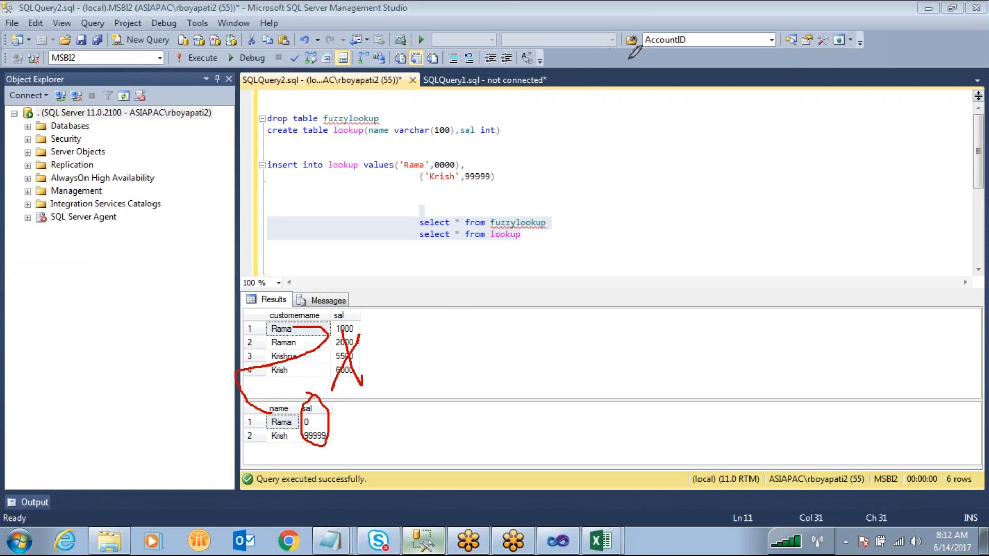
# Switch to Visual Studio, add another Data Flow Task to the control flow of Package1.dtsx, and open it for editing
pyautogui.press('Escape')
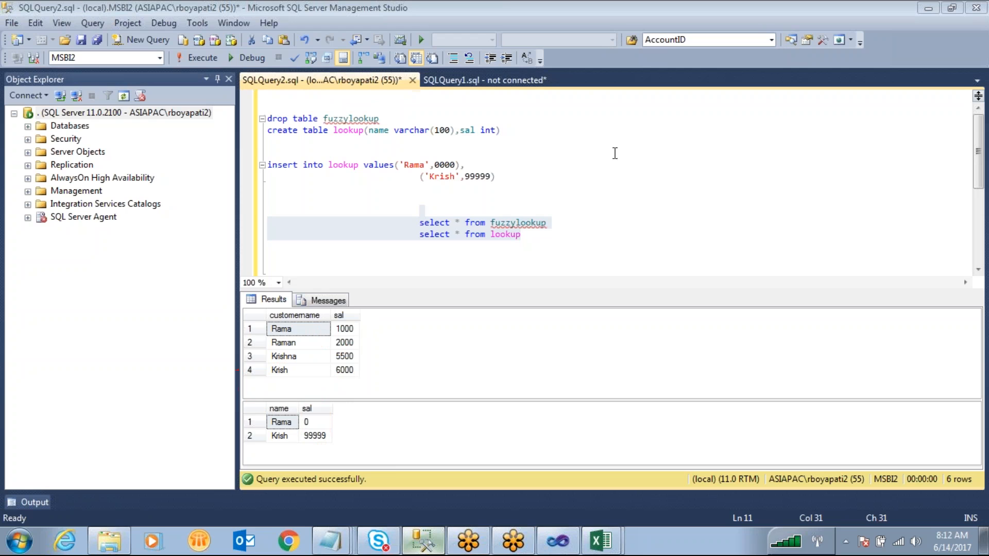
pyautogui.click(558, 541)
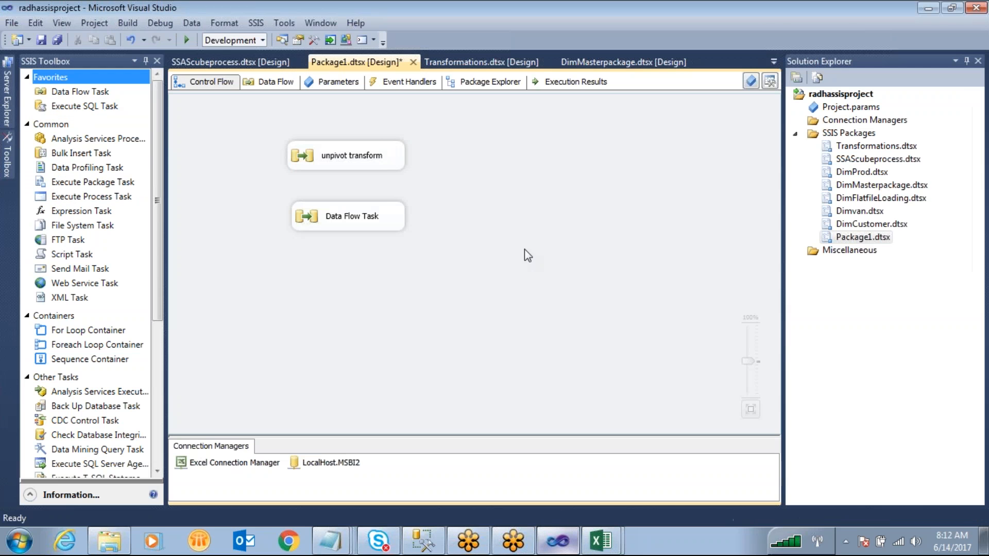
pyautogui.moveTo(88, 93); pyautogui.dragTo(545, 147)
pyautogui.doubleClick(572, 165)
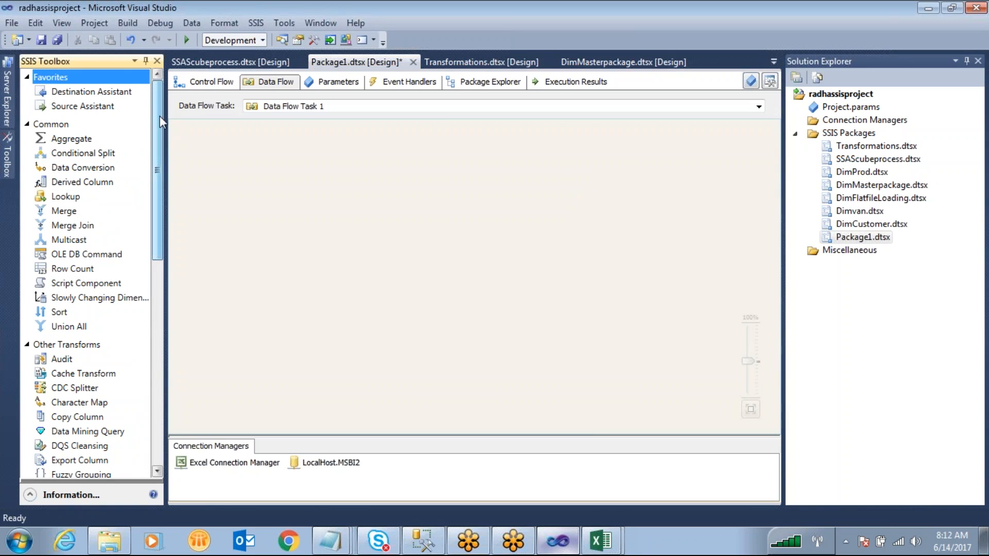
# Add an OLE DB Source to the data flow and set it to read the [dbo].[fuzzylookup] table through LocalHost.MSBI2
pyautogui.scroll(-2, 163, 174)
pyautogui.scroll(-7, 154, 259)
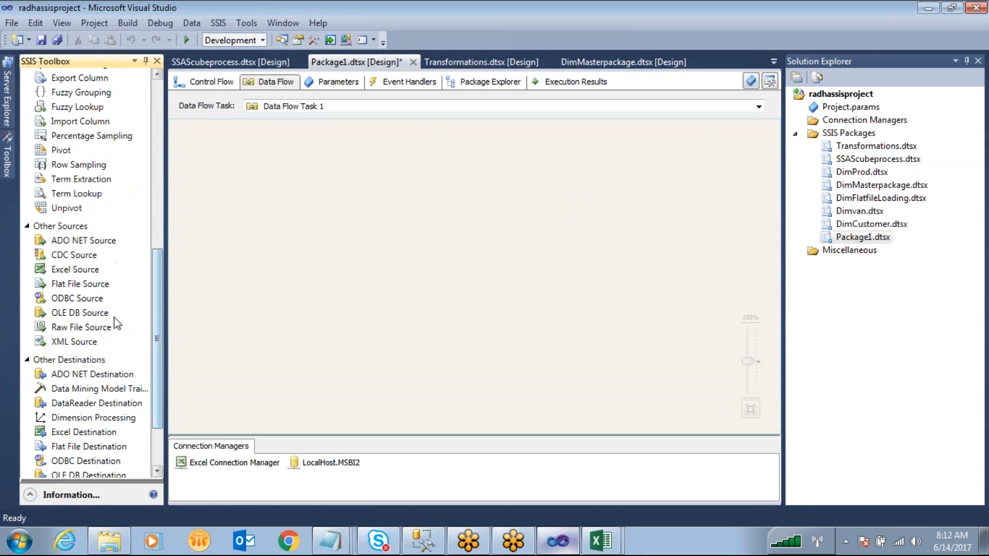
pyautogui.moveTo(101, 313); pyautogui.dragTo(389, 145)
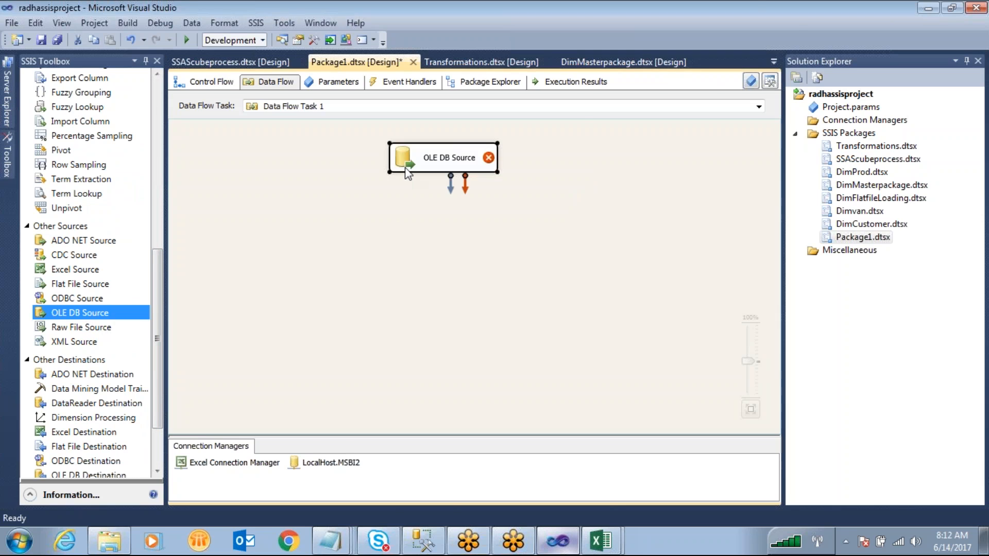
pyautogui.doubleClick(403, 169)
pyautogui.click(441, 264)
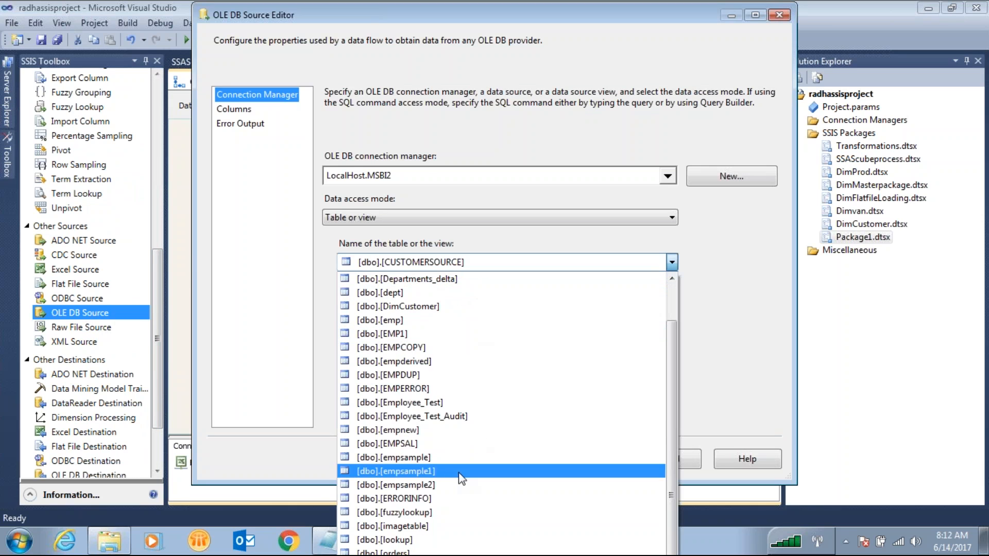
pyautogui.click(406, 536)
pyautogui.click(242, 98)
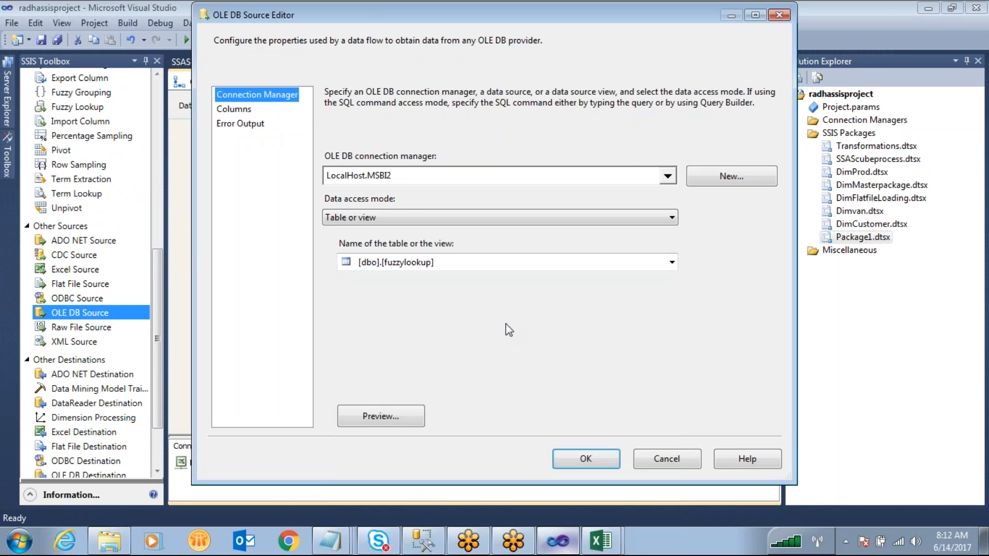
pyautogui.click(239, 110)
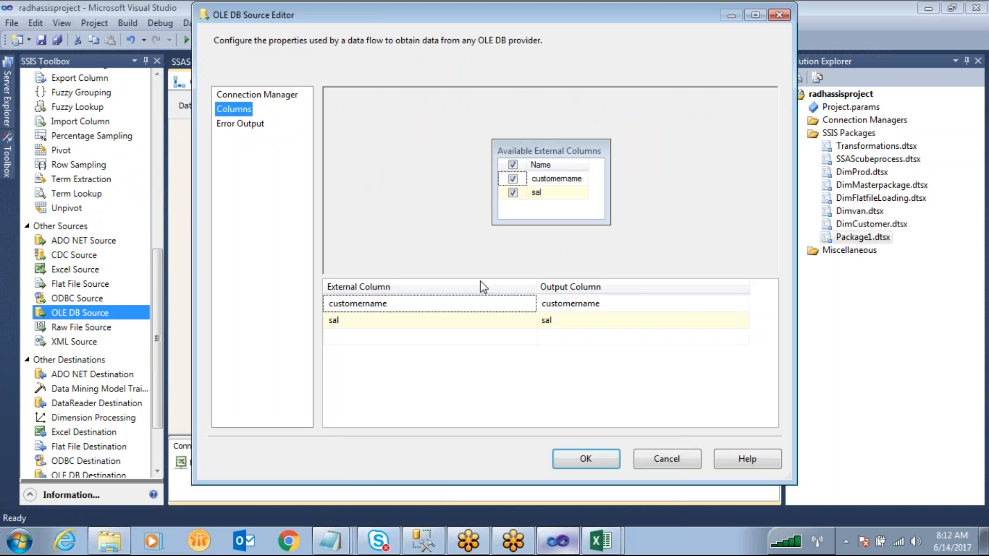
pyautogui.click(601, 460)
# Add a Fuzzy Lookup transformation below the OLE DB Source and connect the source's output to it
pyautogui.moveTo(160, 317); pyautogui.dragTo(159, 258)
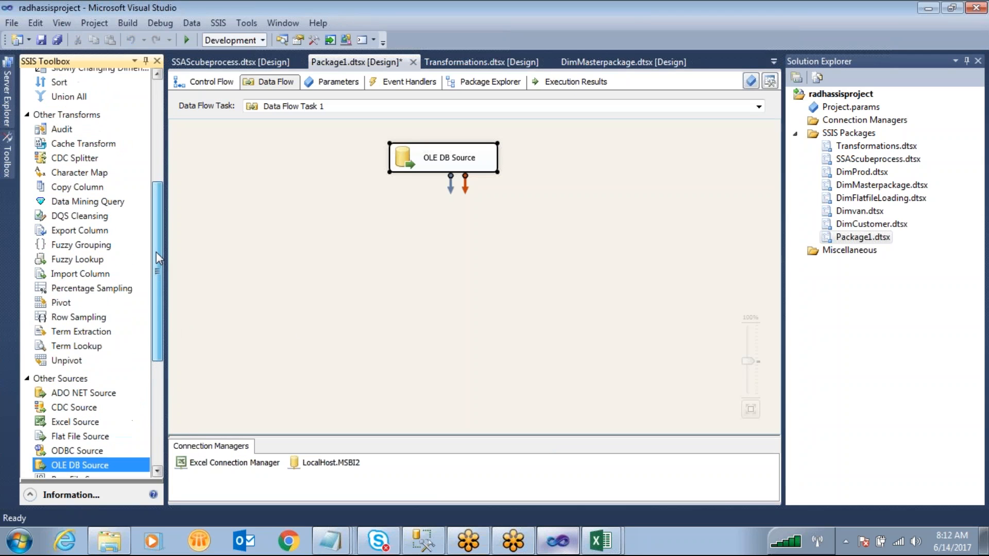
pyautogui.click(94, 264)
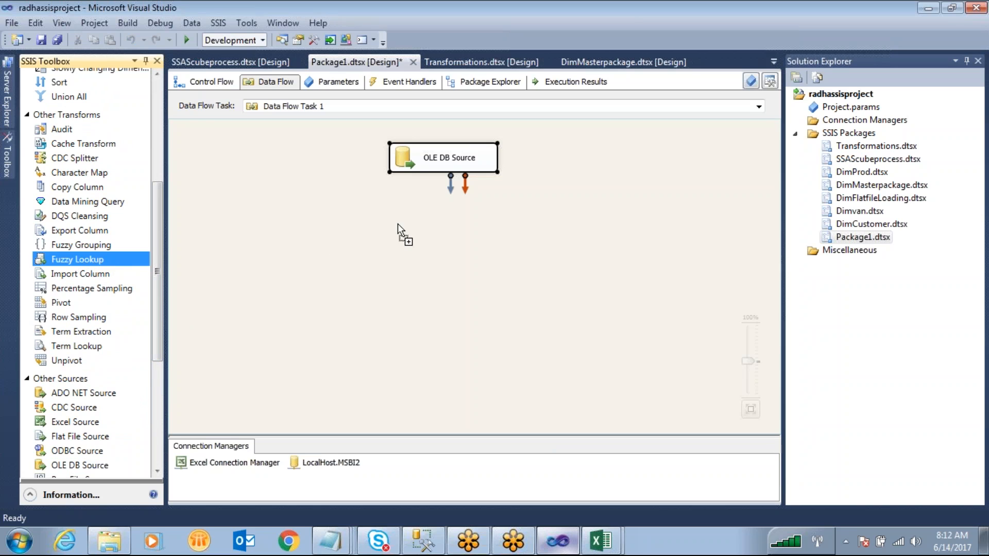
pyautogui.moveTo(398, 223); pyautogui.dragTo(397, 225)
pyautogui.click(437, 159)
pyautogui.moveTo(450, 186); pyautogui.dragTo(450, 237)
# Set the Fuzzy Lookup's reference table to [dbo].[lookup]
pyautogui.doubleClick(450, 234)
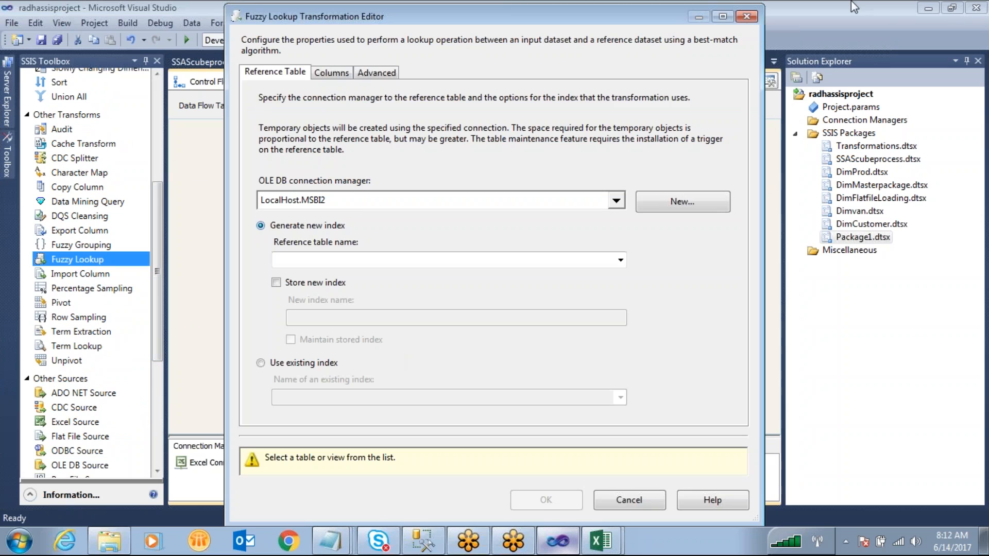
pyautogui.click(395, 258)
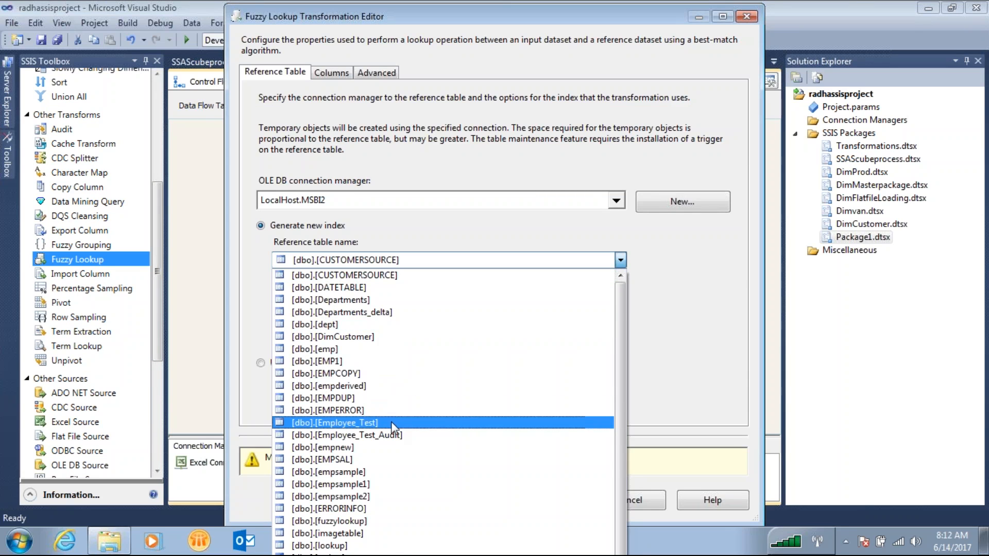
pyautogui.scroll(-1, 392, 425)
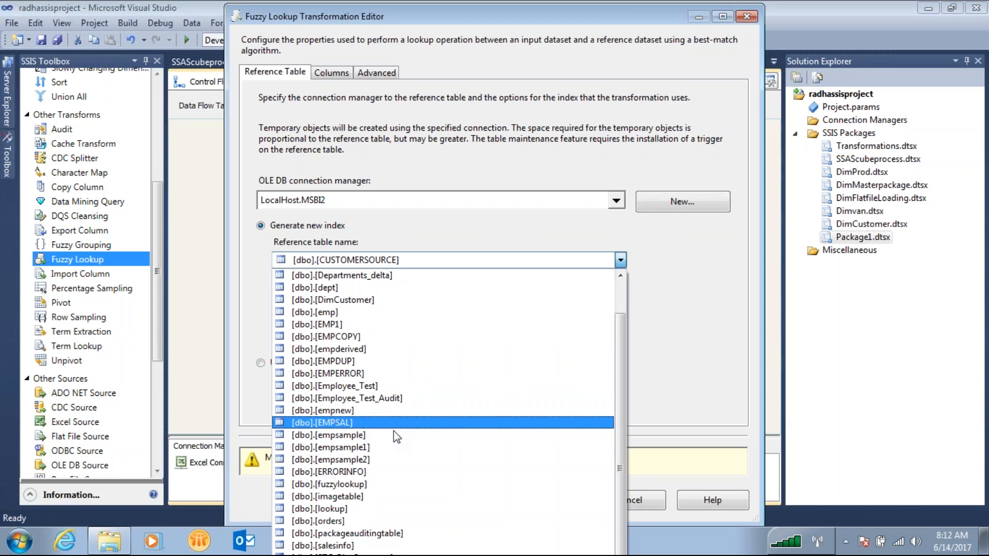
pyautogui.click(366, 508)
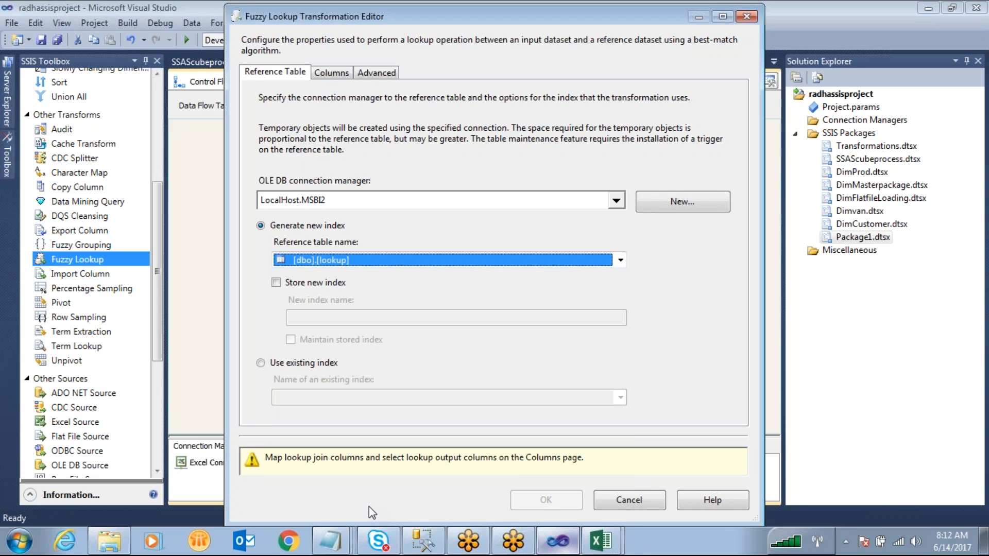
# Remove the Fuzzy Lookup's sal-to-sal mapping and join the input column customername to the lookup column name
pyautogui.click(330, 73)
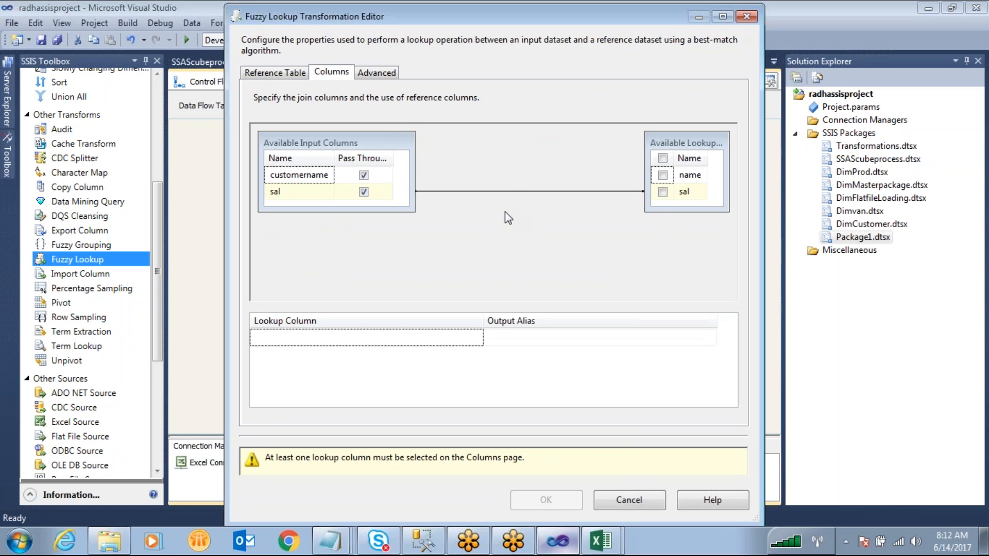
pyautogui.click(383, 178)
pyautogui.moveTo(580, 173); pyautogui.dragTo(692, 175)
pyautogui.click(561, 192)
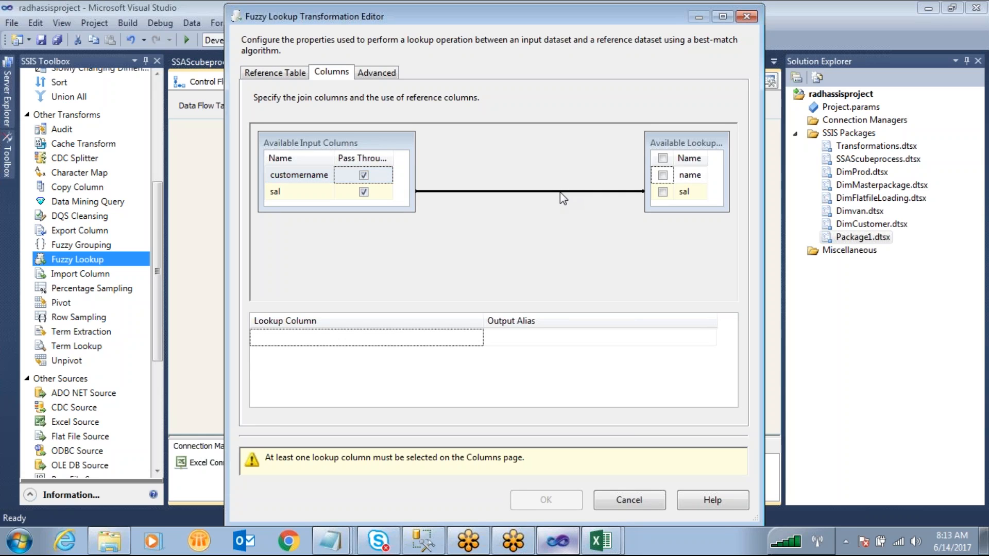
pyautogui.press('Delete')
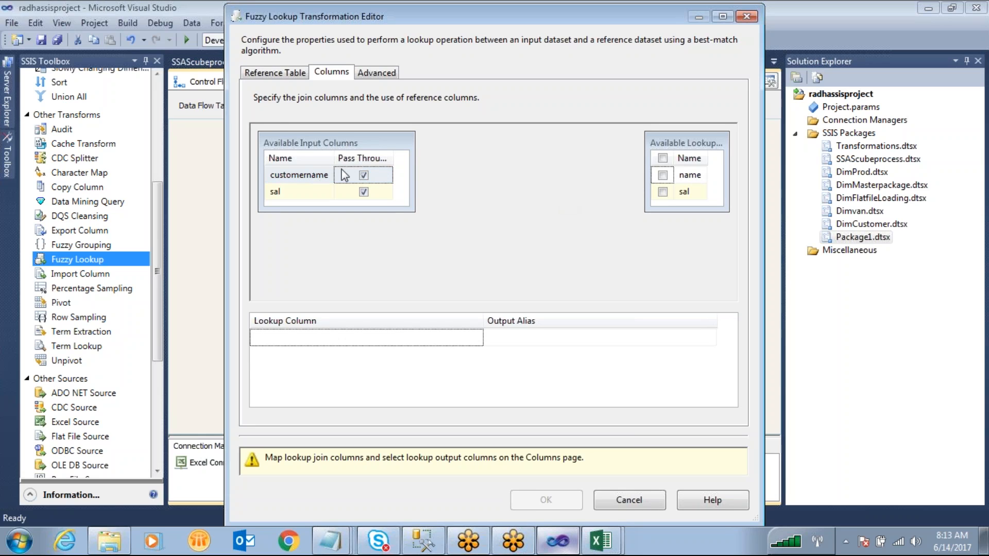
pyautogui.click(364, 175)
pyautogui.moveTo(304, 175); pyautogui.dragTo(690, 175)
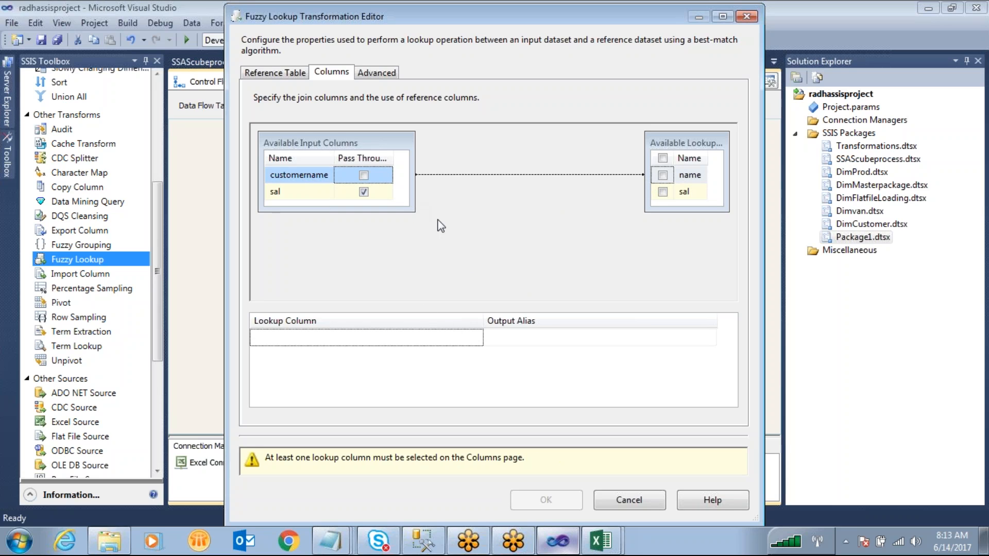
pyautogui.click(469, 243)
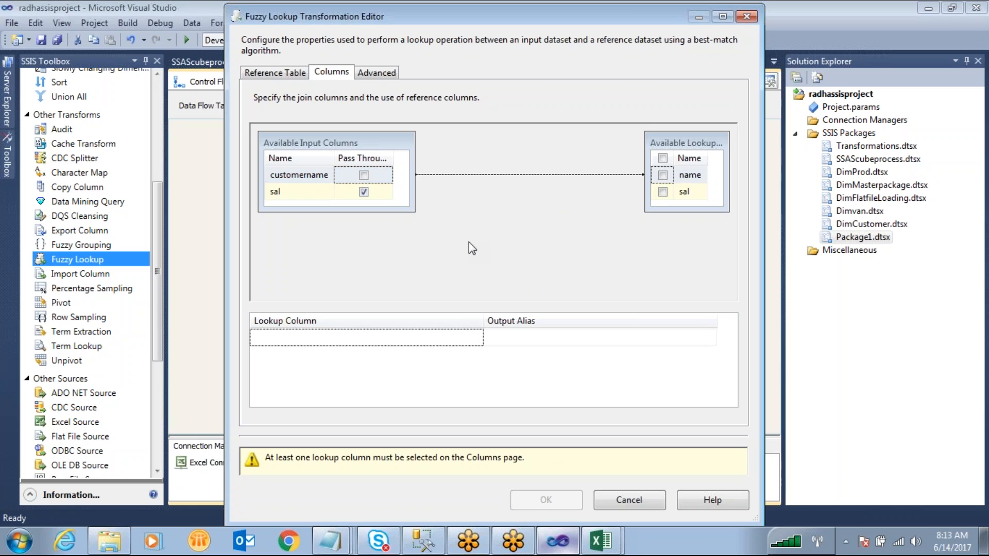
# Select the lookup columns name and sal for output, and set both input columns, customername and sal, to pass through
pyautogui.click(663, 175)
pyautogui.click(663, 191)
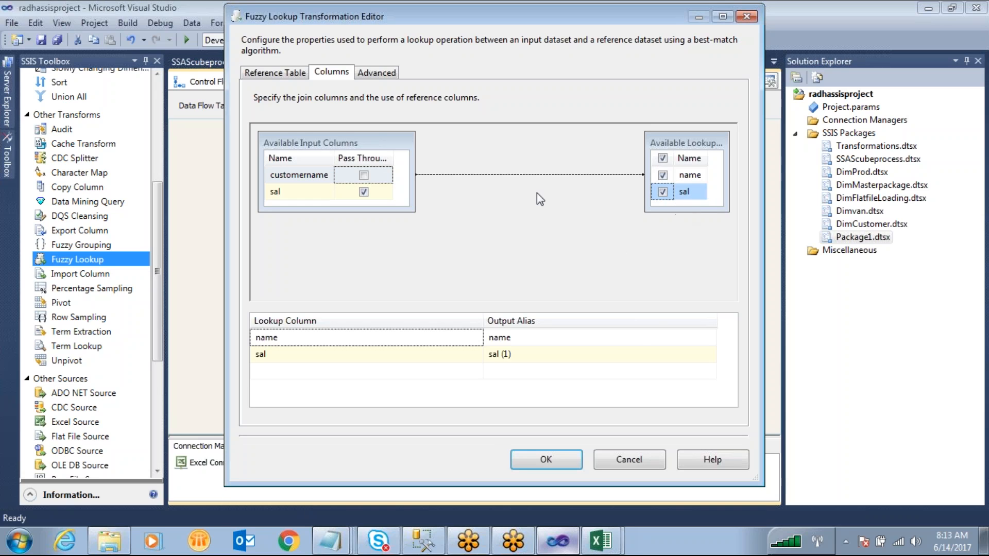
pyautogui.click(364, 192)
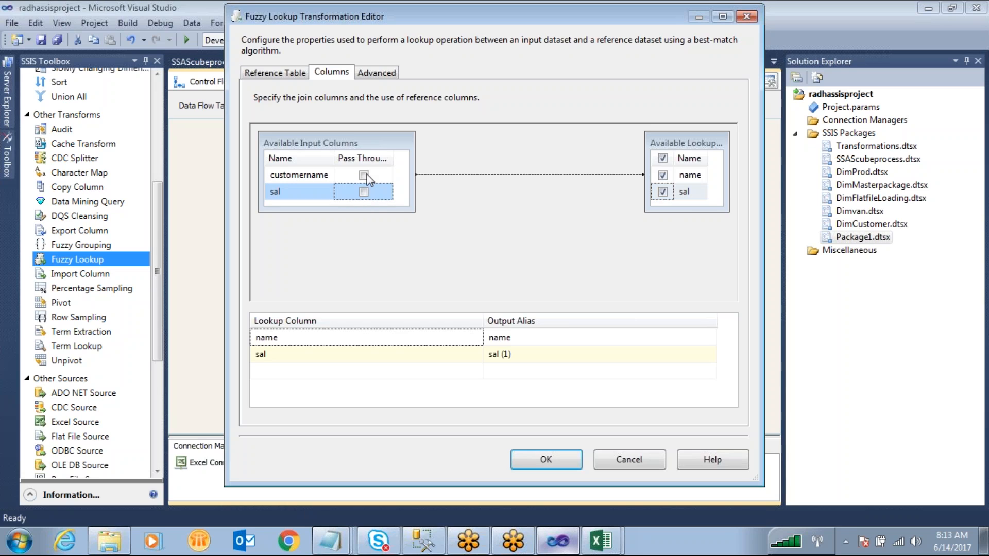
pyautogui.click(364, 175)
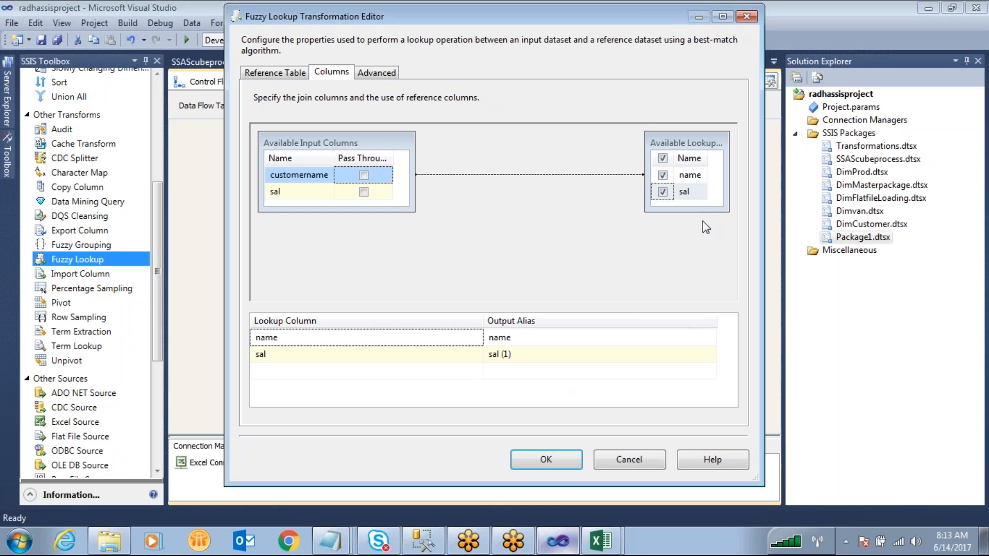
pyautogui.click(694, 174)
pyautogui.click(694, 194)
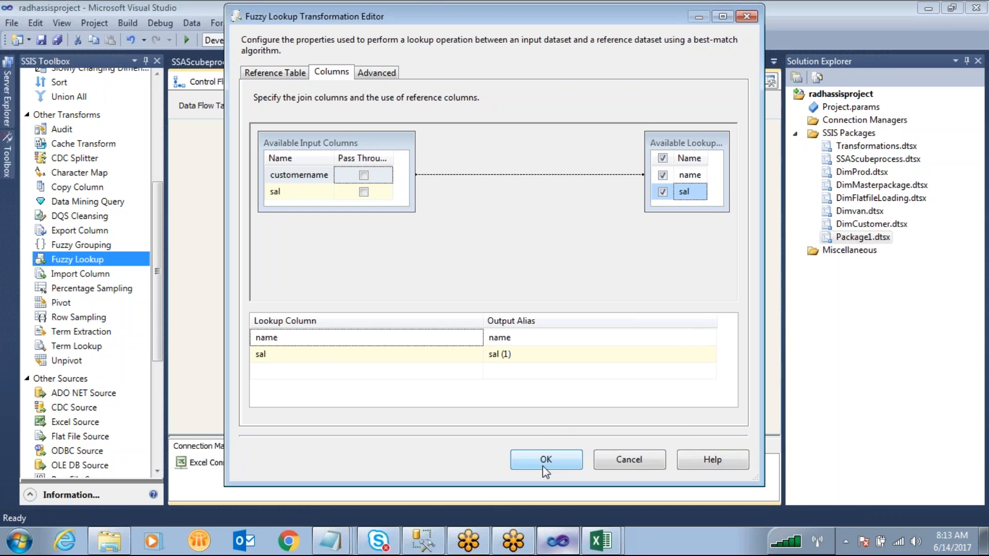
pyautogui.click(364, 176)
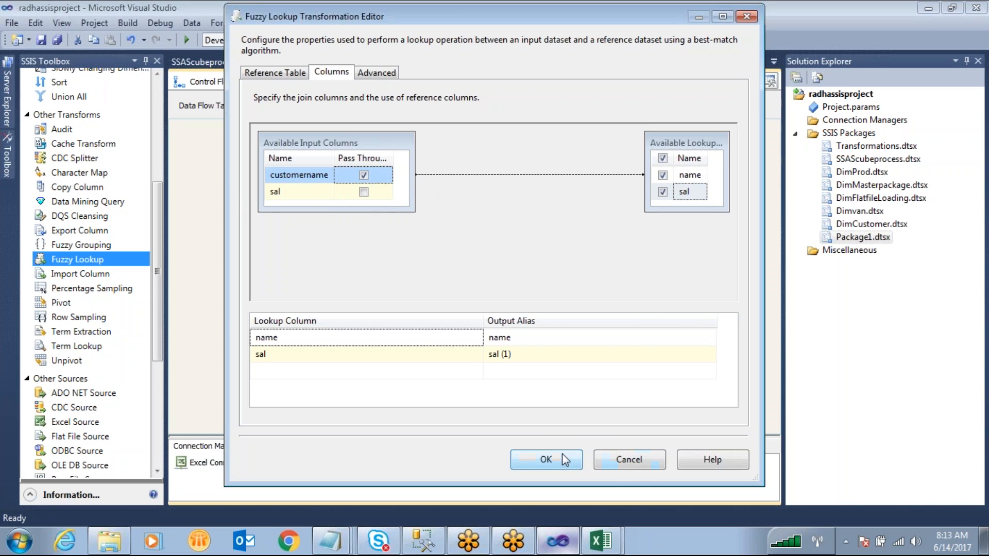
pyautogui.click(364, 192)
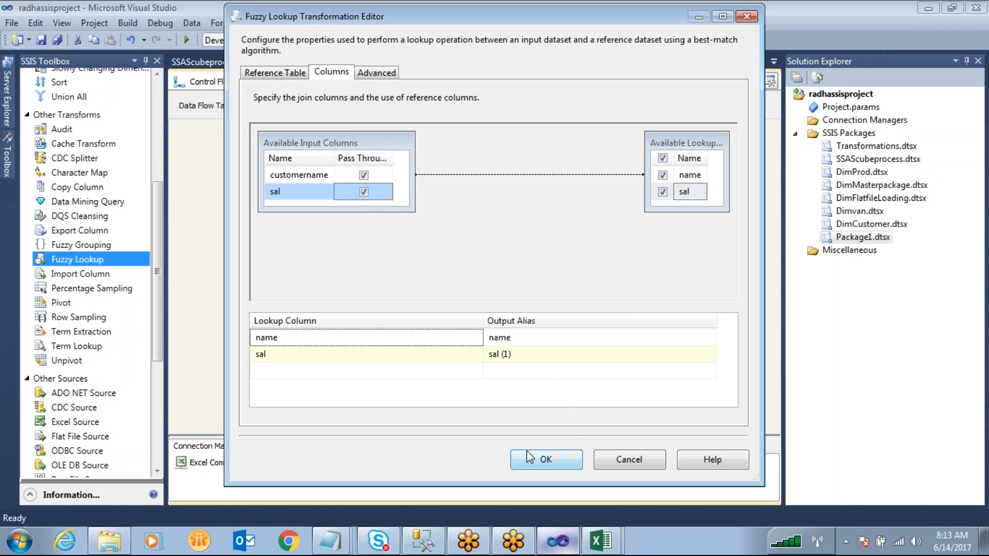
# Set the output aliases to LooupName for name and LookupSal for sal, and accept the Fuzzy Lookup settings
pyautogui.click(529, 337)
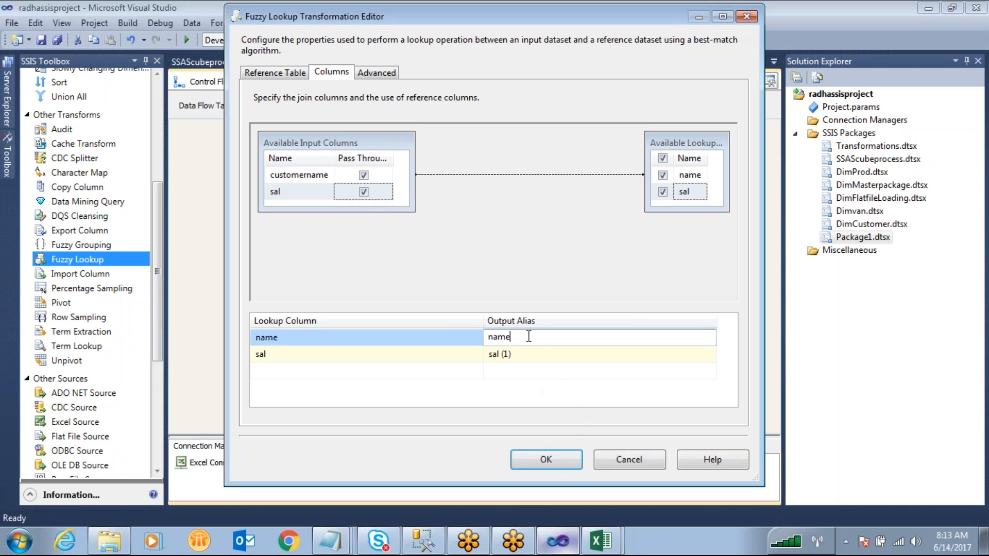
pyautogui.hotkey('ctrl', 'a')
pyautogui.write('L')
pyautogui.click(540, 354)
pyautogui.hotkey('ctrl', 'a')
pyautogui.write('Lo')
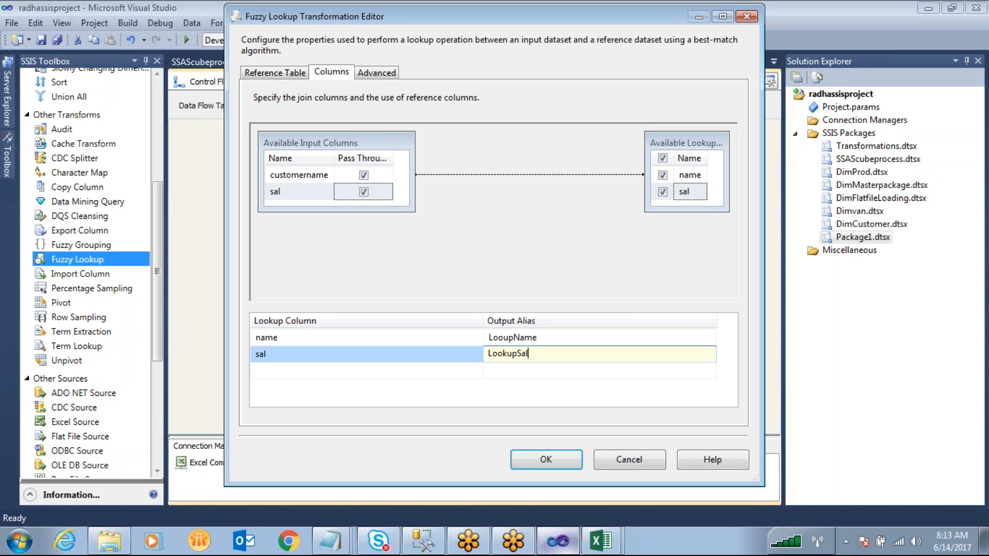
pyautogui.click(533, 456)
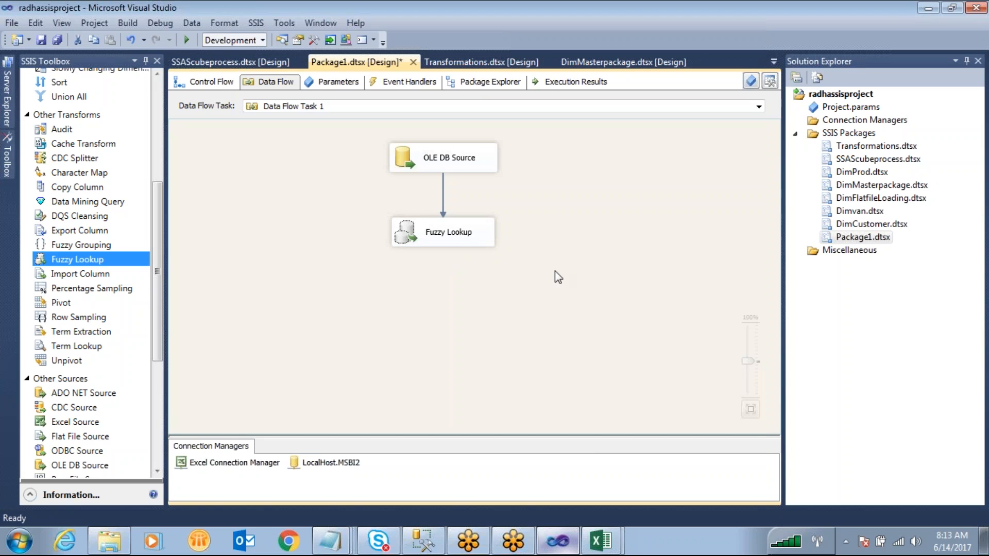
# Add a Multicast transformation below the Fuzzy Lookup and connect the Fuzzy Lookup output to it
pyautogui.moveTo(156, 268); pyautogui.dragTo(163, 193)
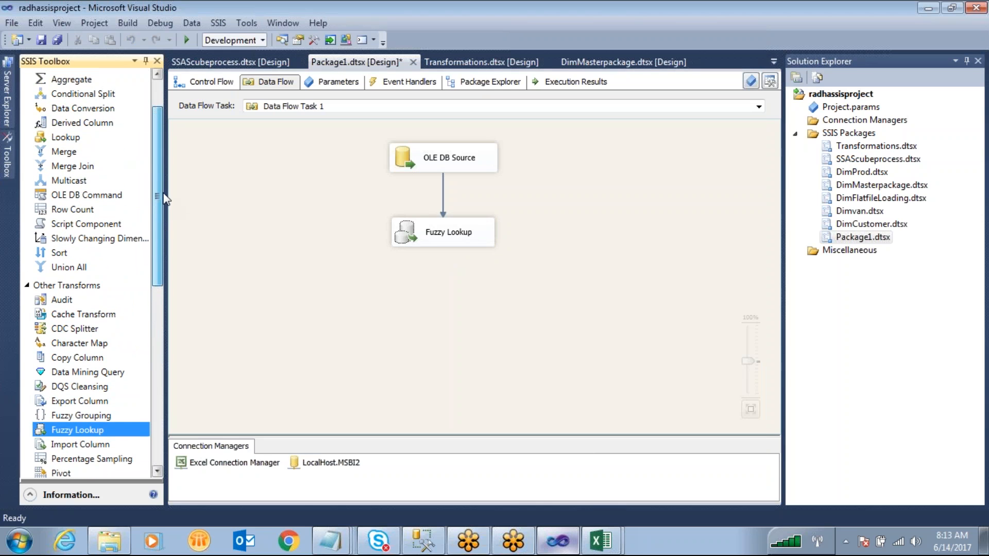
pyautogui.click(82, 181)
pyautogui.moveTo(82, 182); pyautogui.dragTo(412, 291)
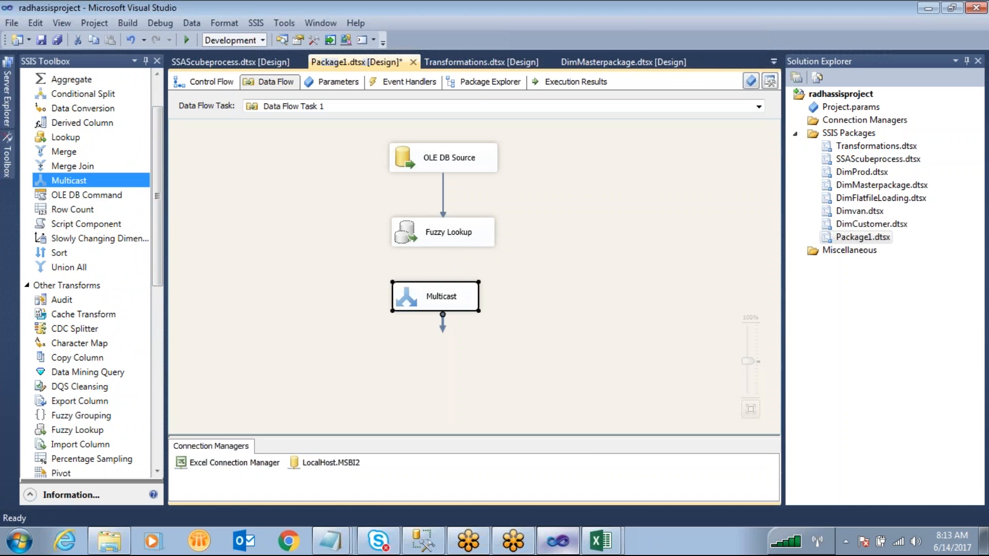
pyautogui.click(449, 241)
pyautogui.moveTo(450, 259); pyautogui.dragTo(423, 285)
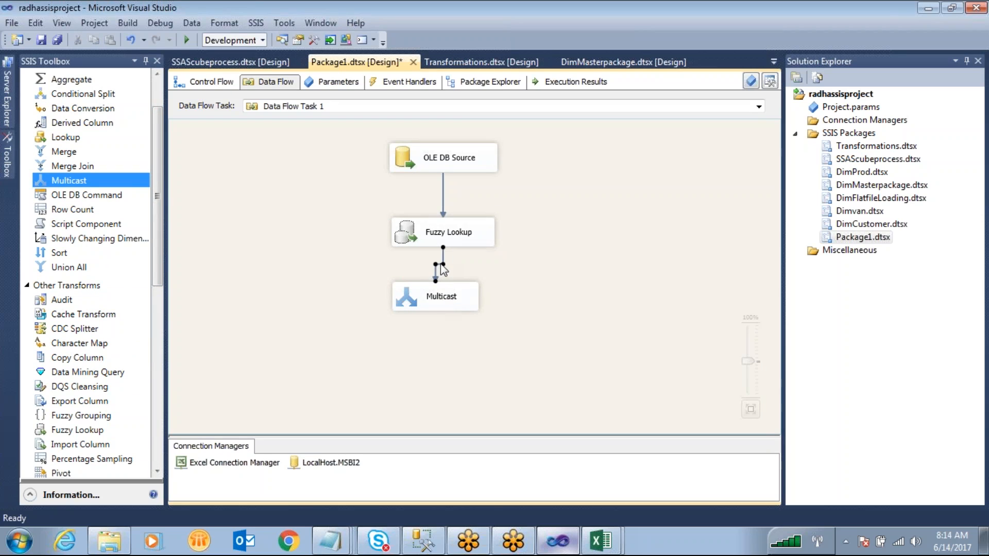
# Enable the data viewer on the path between the Fuzzy Lookup and the Multicast
pyautogui.doubleClick(442, 268)
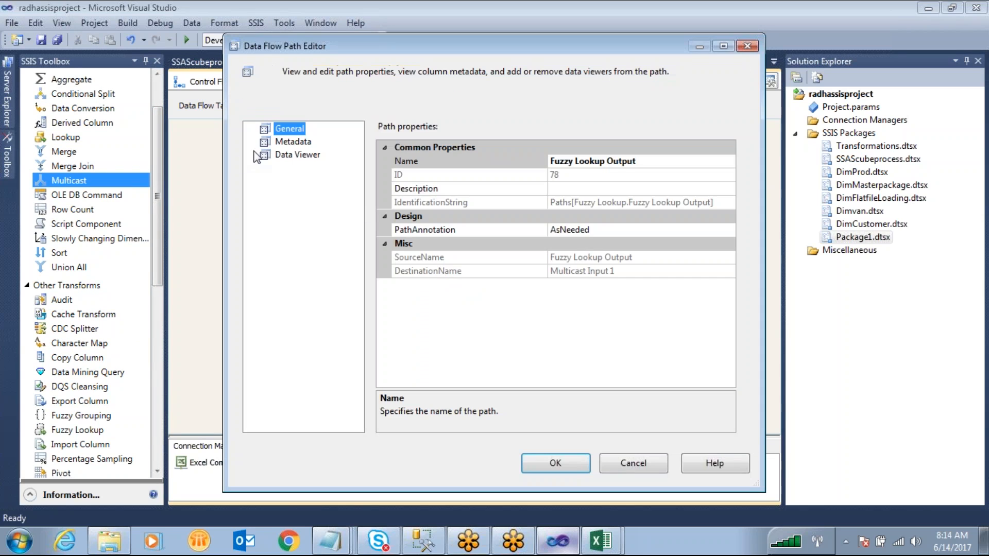
pyautogui.click(287, 155)
pyautogui.click(377, 133)
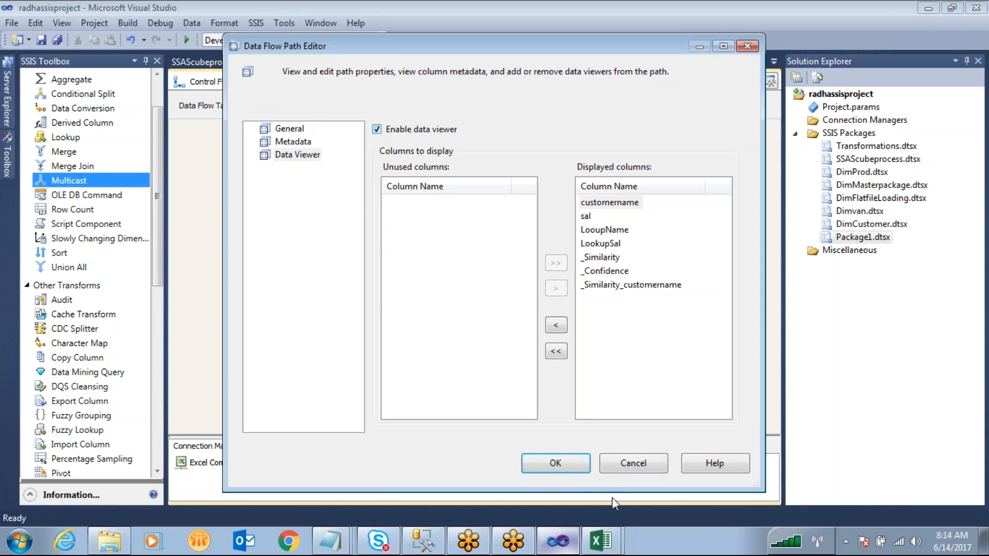
pyautogui.click(555, 463)
# Return to the control flow and execute only Data Flow Task 1
pyautogui.click(204, 83)
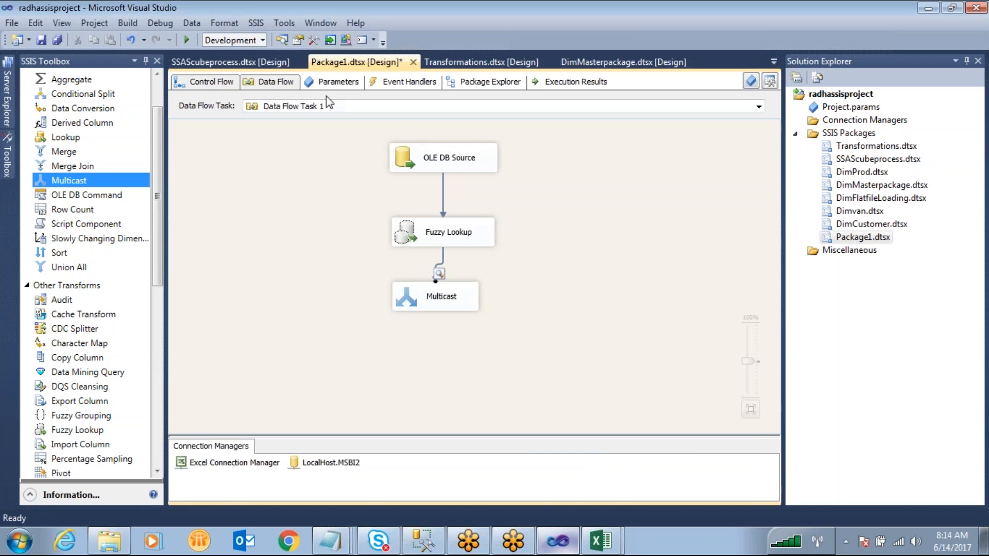
pyautogui.rightClick(577, 166)
pyautogui.click(579, 333)
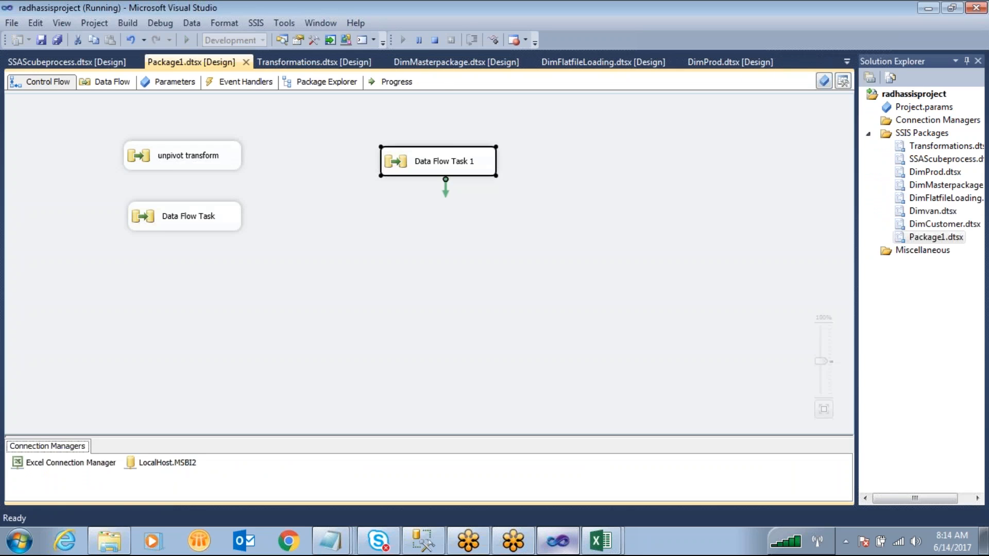
# Enlarge the Fuzzy Lookup output data viewer and widen the customername, _Similarity, _Confidence and _Similarity_customername columns
pyautogui.moveTo(396, 172); pyautogui.dragTo(793, 177)
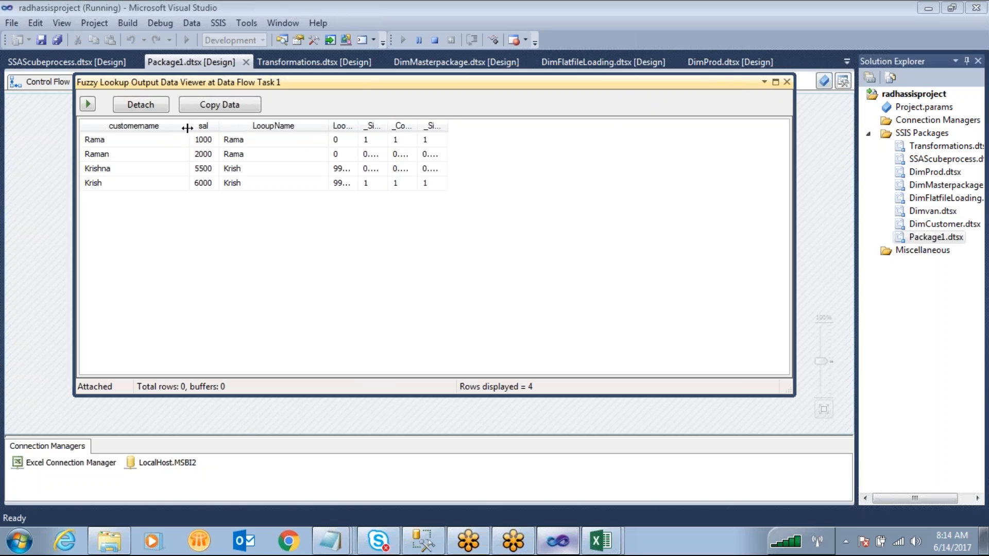
pyautogui.moveTo(189, 128); pyautogui.dragTo(198, 128)
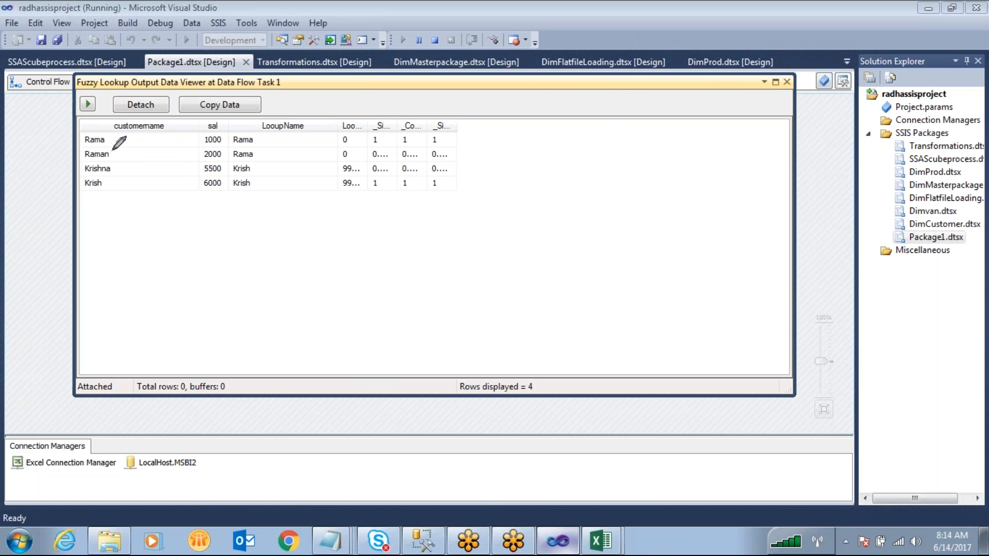
pyautogui.moveTo(106, 139); pyautogui.dragTo(139, 123)
pyautogui.moveTo(111, 154); pyautogui.dragTo(143, 133)
pyautogui.moveTo(114, 168)
pyautogui.mouseDown()
pyautogui.moveTo(151, 144)
pyautogui.moveTo(129, 166)
pyautogui.mouseUp()
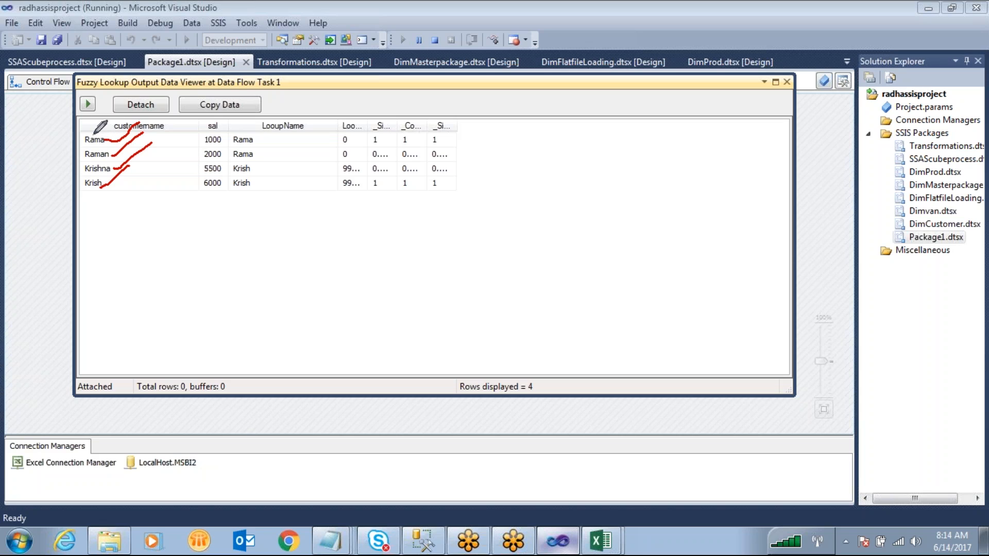
pyautogui.moveTo(85, 134)
pyautogui.mouseDown()
pyautogui.moveTo(105, 140)
pyautogui.moveTo(109, 130)
pyautogui.mouseUp()
pyautogui.moveTo(236, 129)
pyautogui.mouseDown()
pyautogui.moveTo(233, 139)
pyautogui.moveTo(254, 137)
pyautogui.mouseUp()
pyautogui.moveTo(396, 124); pyautogui.dragTo(728, 126)
# Examine the first row's customer name, matched lookup name, similarity and confidence scores in the data viewer
pyautogui.click(399, 143)
pyautogui.click(567, 140)
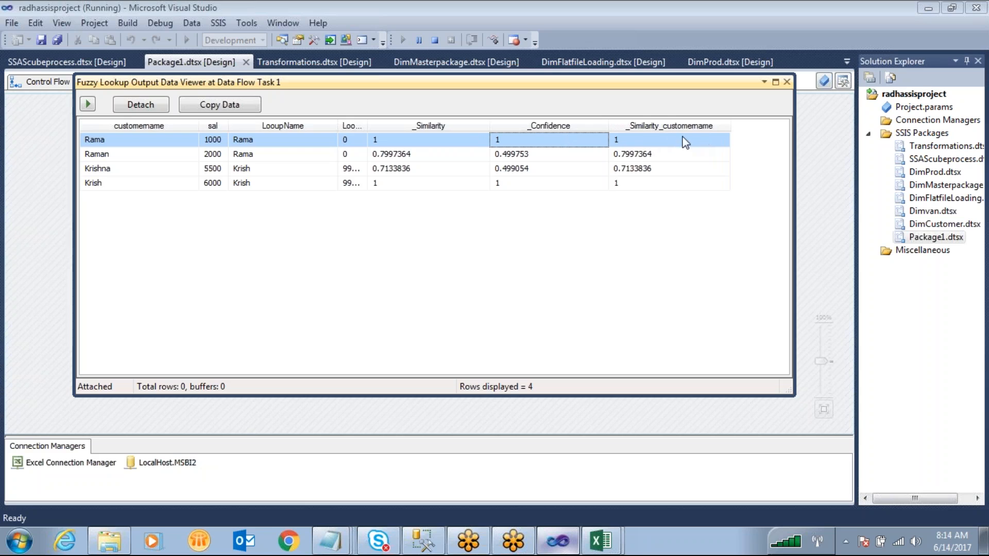
pyautogui.click(676, 51)
pyautogui.moveTo(95, 135)
pyautogui.mouseDown()
pyautogui.moveTo(86, 139)
pyautogui.moveTo(122, 138)
pyautogui.mouseUp()
pyautogui.moveTo(228, 138); pyautogui.dragTo(244, 138)
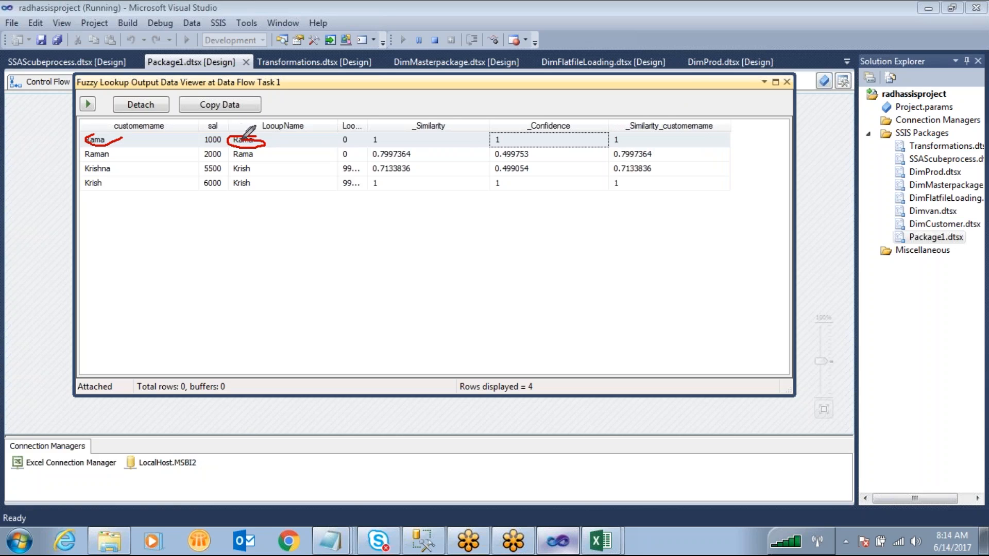
pyautogui.moveTo(410, 135); pyautogui.dragTo(446, 115)
pyautogui.moveTo(522, 134)
pyautogui.mouseDown()
pyautogui.moveTo(587, 117)
pyautogui.moveTo(657, 141)
pyautogui.moveTo(690, 120)
pyautogui.mouseUp()
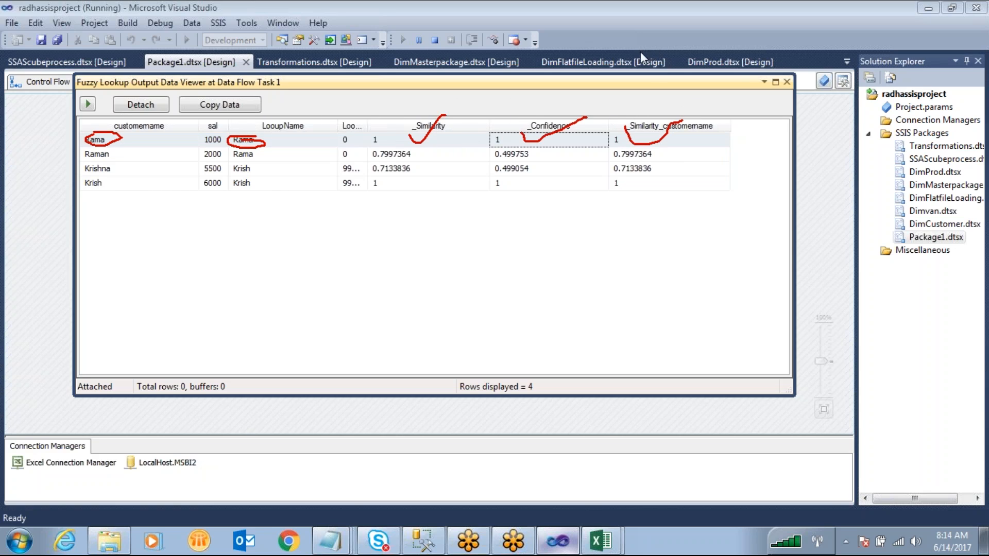
pyautogui.click(765, 47)
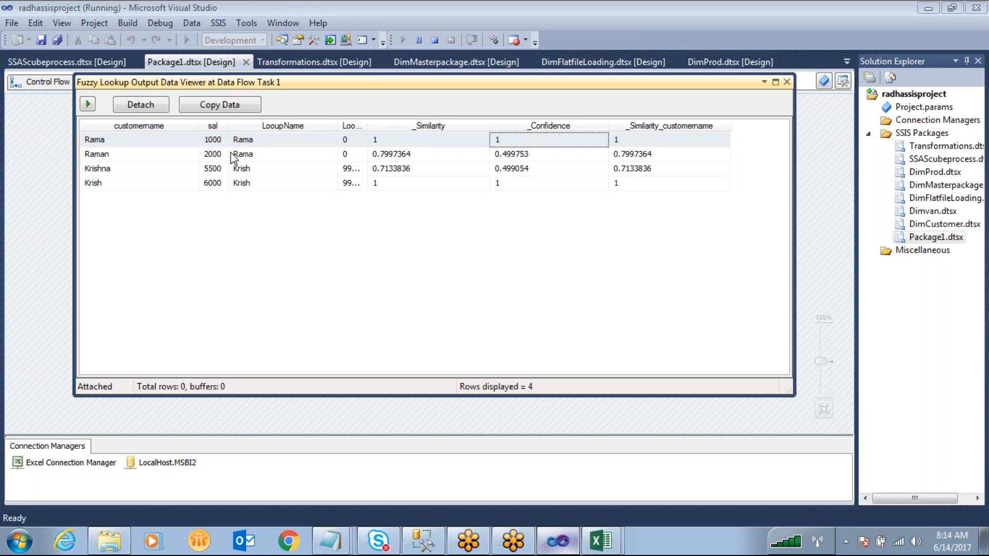
# Compare the second row's customer name and match with the fuzzylookup and lookup query results in SQL Server Management Studio
pyautogui.click(114, 157)
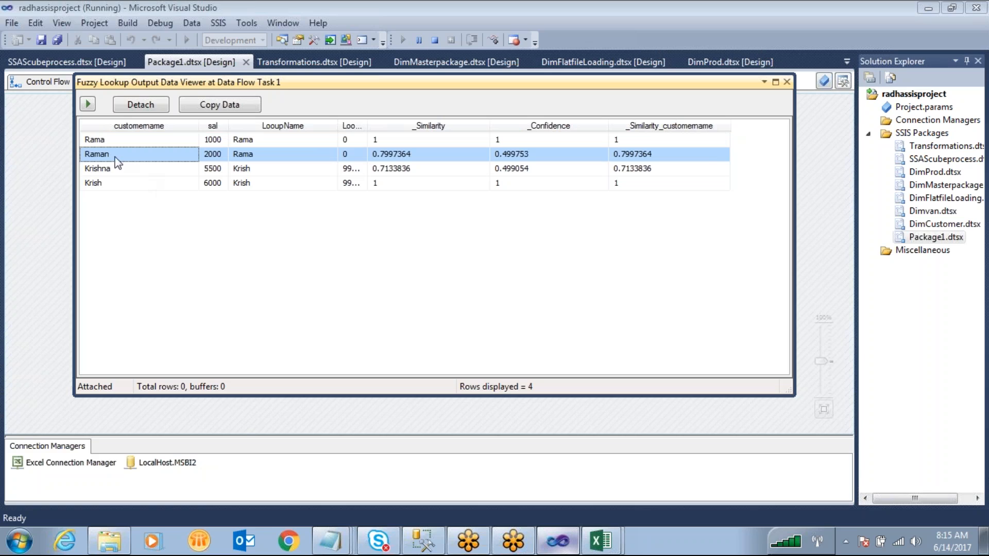
pyautogui.click(670, 48)
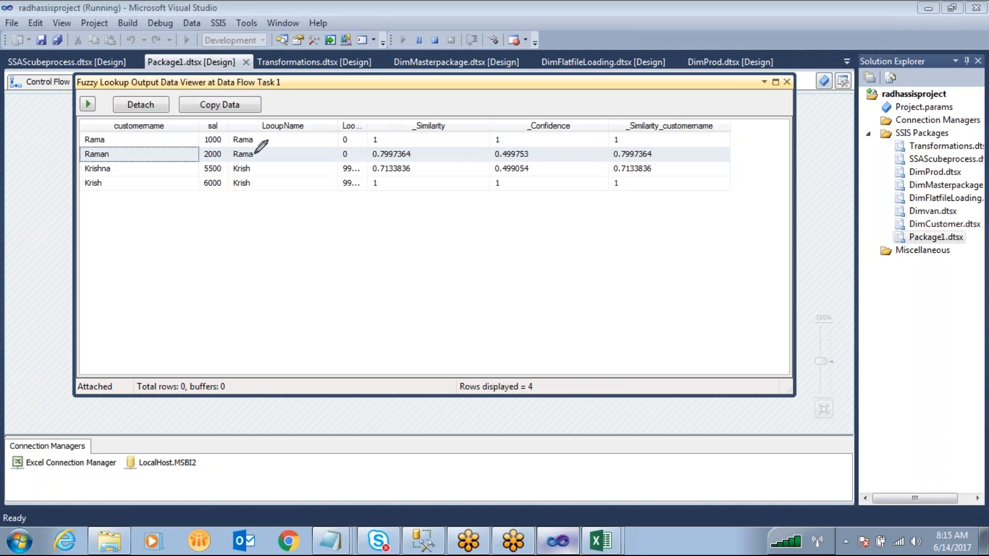
pyautogui.moveTo(233, 148)
pyautogui.mouseDown()
pyautogui.moveTo(258, 158)
pyautogui.moveTo(264, 148)
pyautogui.mouseUp()
pyautogui.click(432, 550)
pyautogui.click(565, 248)
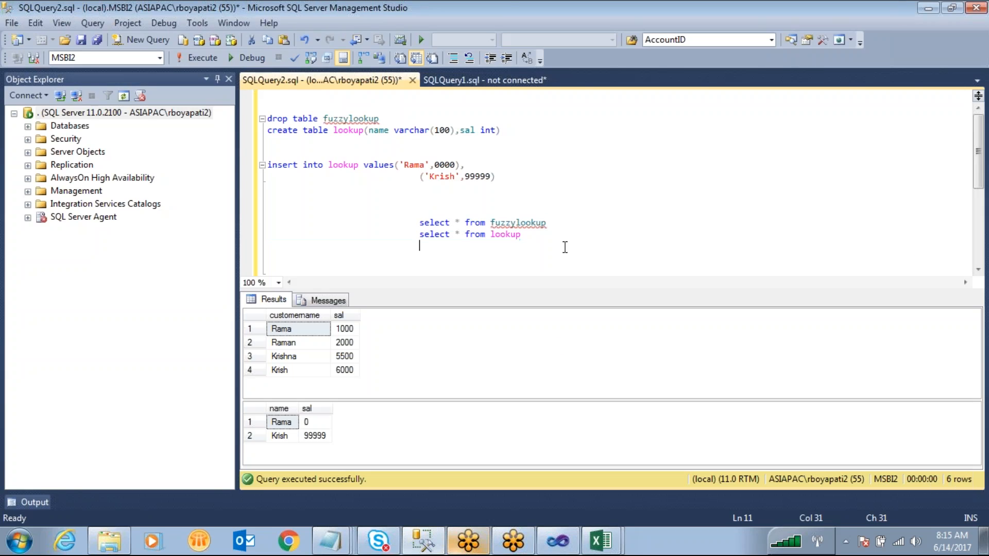
pyautogui.click(277, 425)
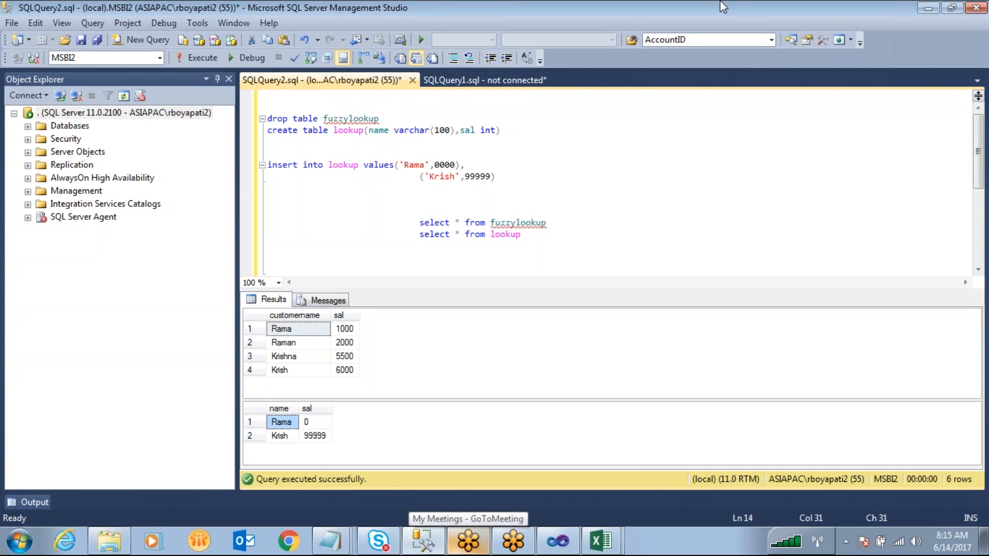
pyautogui.moveTo(282, 324)
pyautogui.mouseDown()
pyautogui.moveTo(281, 349)
pyautogui.moveTo(300, 337)
pyautogui.mouseUp()
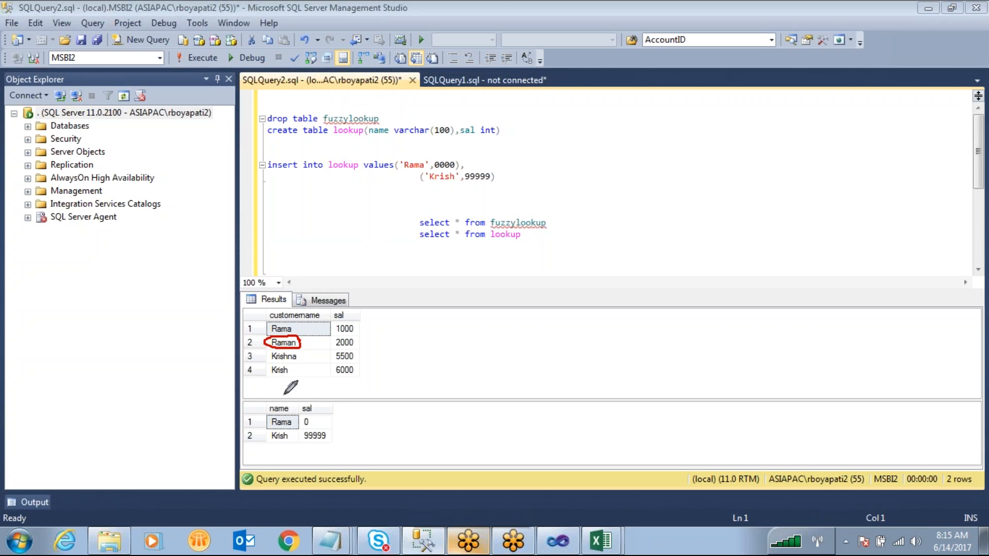
pyautogui.moveTo(297, 413); pyautogui.dragTo(295, 412)
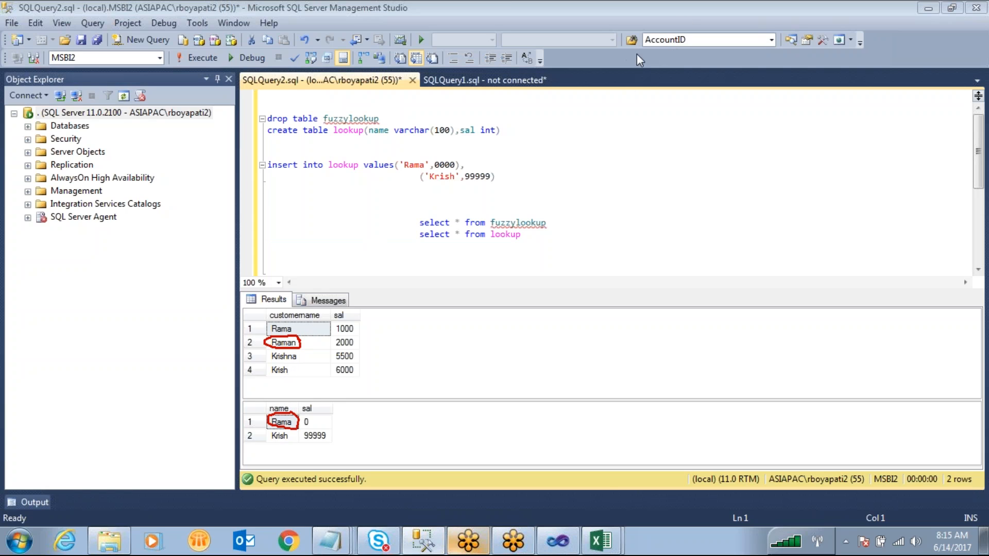
# Return to the Visual Studio data viewer and inspect the second row's _Similarity, _Confidence and _Similarity_customername scores
pyautogui.click(558, 541)
pyautogui.click(393, 151)
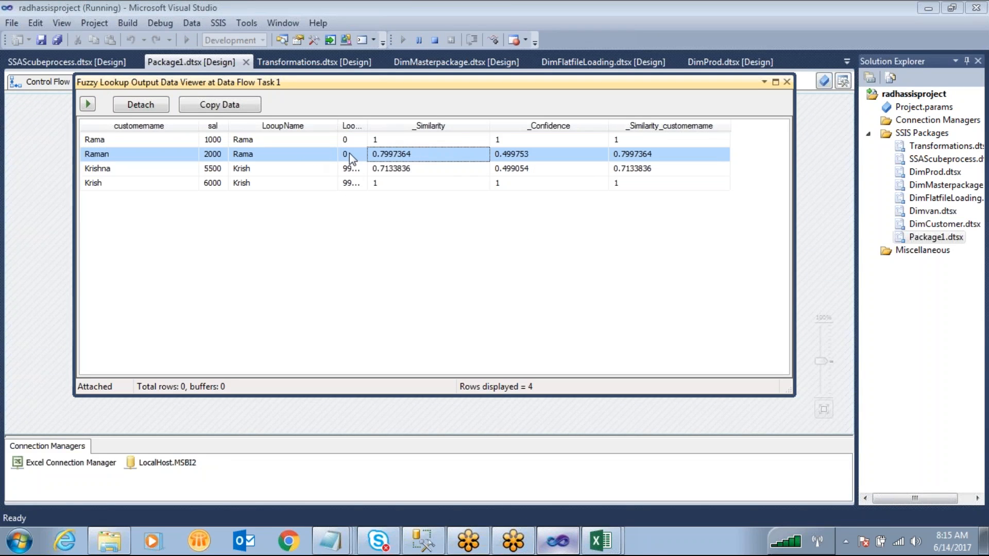
pyautogui.click(517, 154)
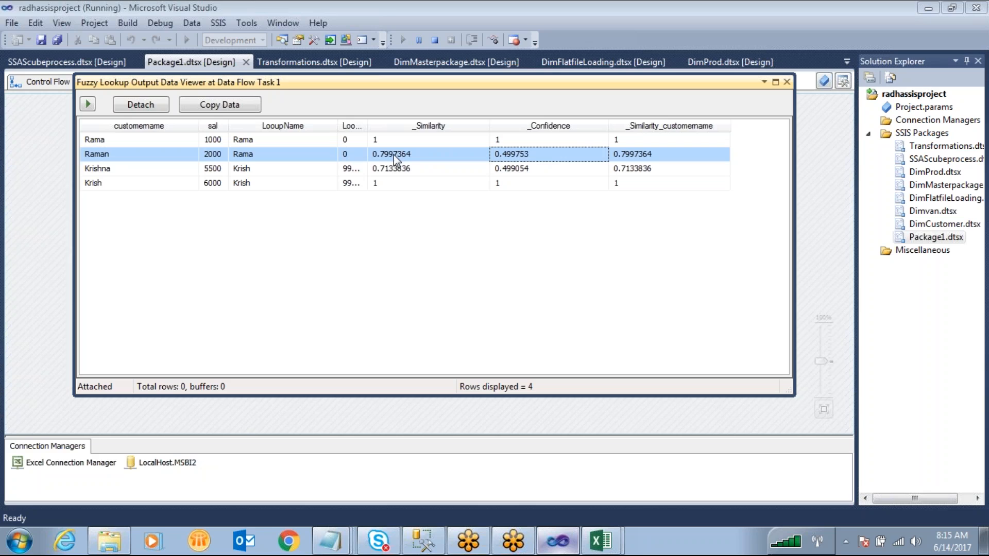
pyautogui.click(425, 155)
pyautogui.click(648, 154)
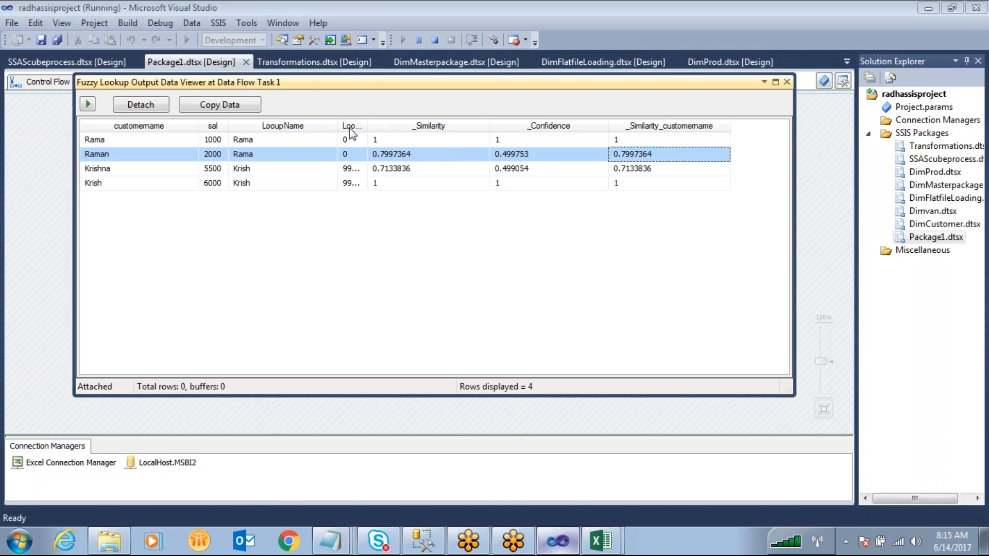
# Widen the LookupSal and sal columns and compare the customer names with their fuzzy matches across the rows
pyautogui.moveTo(368, 124); pyautogui.dragTo(412, 126)
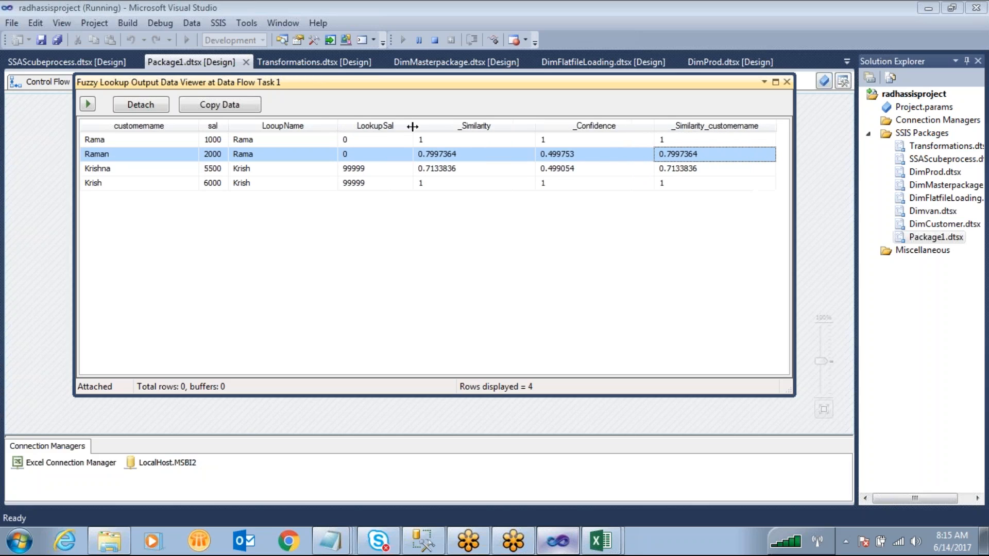
pyautogui.moveTo(229, 129); pyautogui.dragTo(260, 129)
pyautogui.click(197, 157)
pyautogui.click(517, 156)
pyautogui.click(204, 145)
pyautogui.click(252, 154)
pyautogui.click(123, 173)
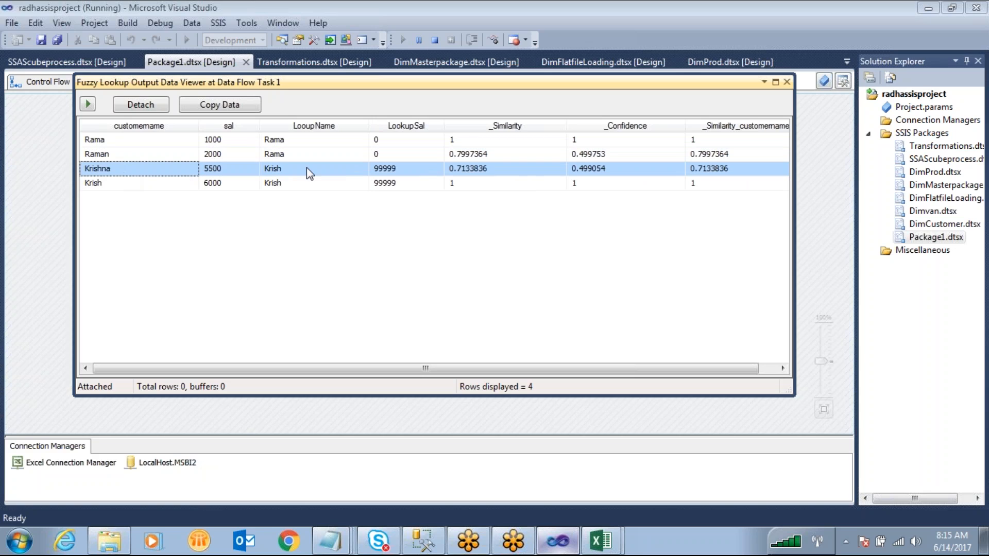
pyautogui.click(146, 179)
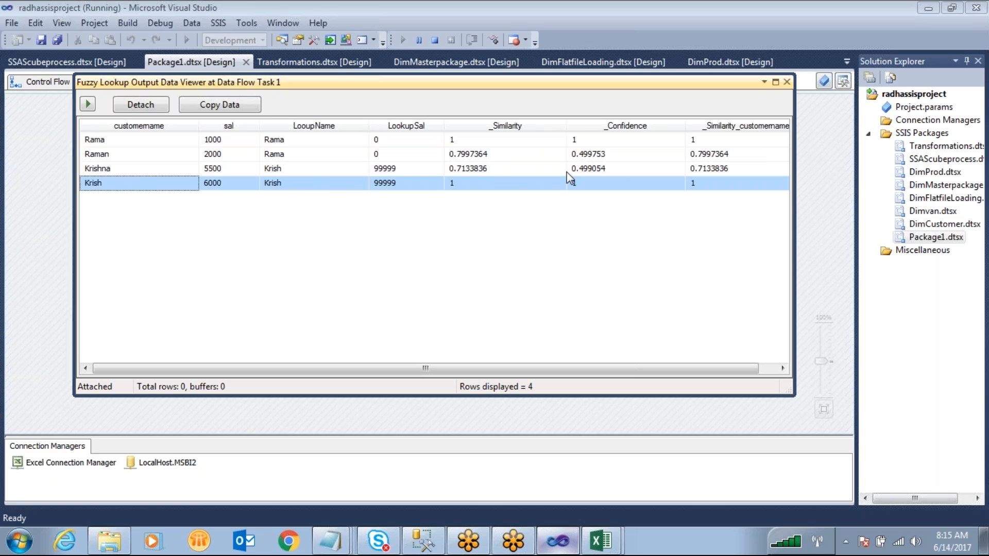
# Examine the second row's similarity score and matched name against a threshold annotated as "80 >"
pyautogui.click(489, 160)
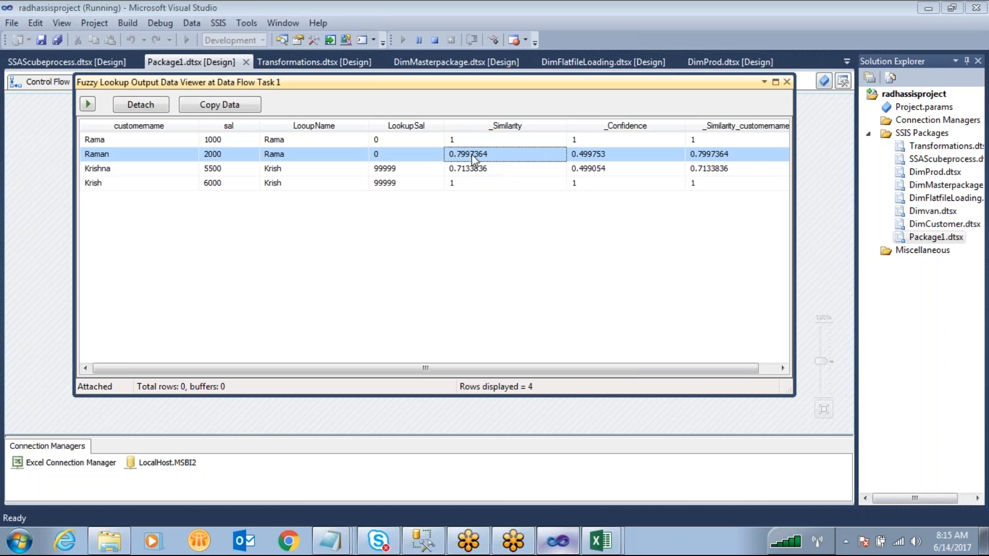
pyautogui.click(116, 152)
pyautogui.click(303, 163)
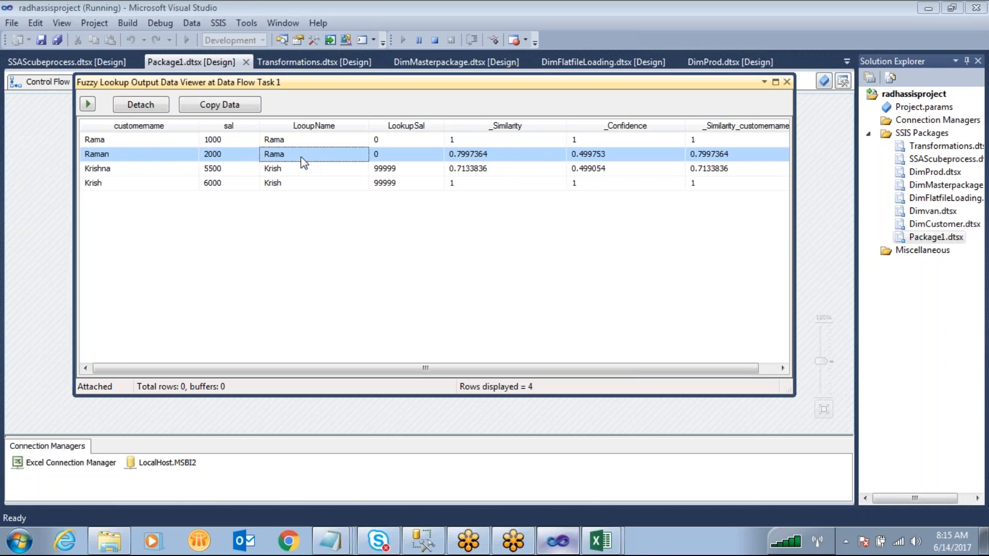
pyautogui.click(670, 44)
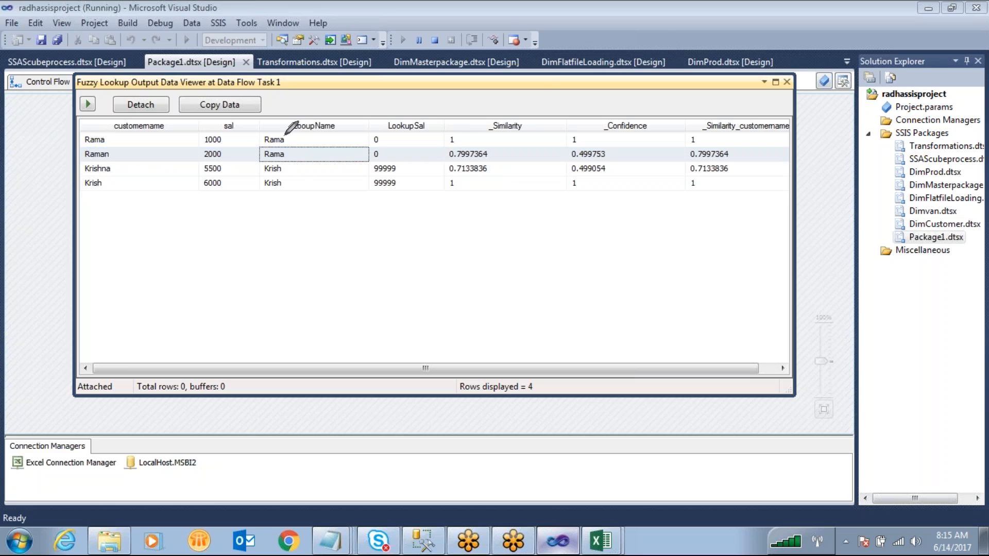
pyautogui.moveTo(273, 155)
pyautogui.mouseDown()
pyautogui.moveTo(178, 142)
pyautogui.moveTo(128, 163)
pyautogui.moveTo(172, 150)
pyautogui.mouseUp()
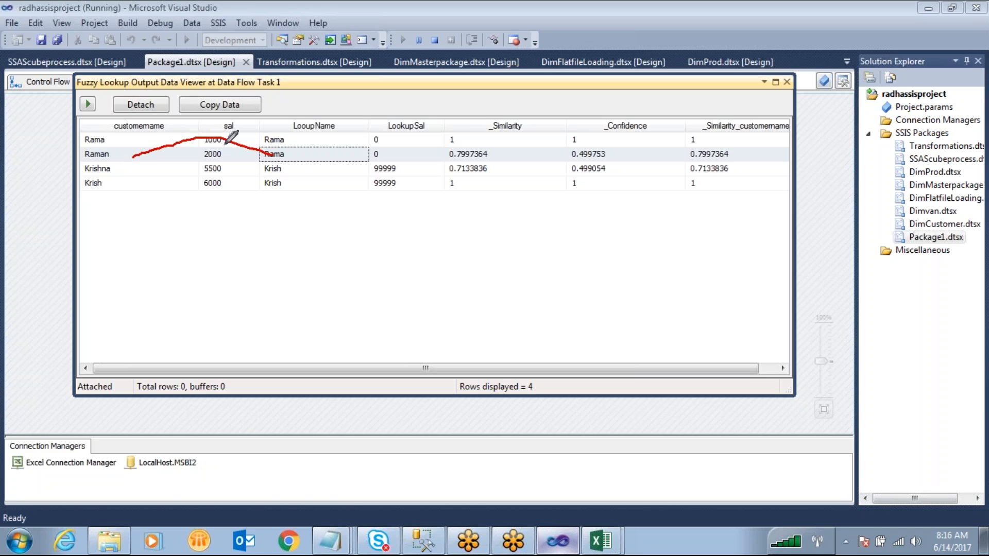
pyautogui.moveTo(253, 157); pyautogui.dragTo(277, 138)
pyautogui.moveTo(467, 151)
pyautogui.mouseDown()
pyautogui.moveTo(487, 163)
pyautogui.moveTo(471, 163)
pyautogui.mouseUp()
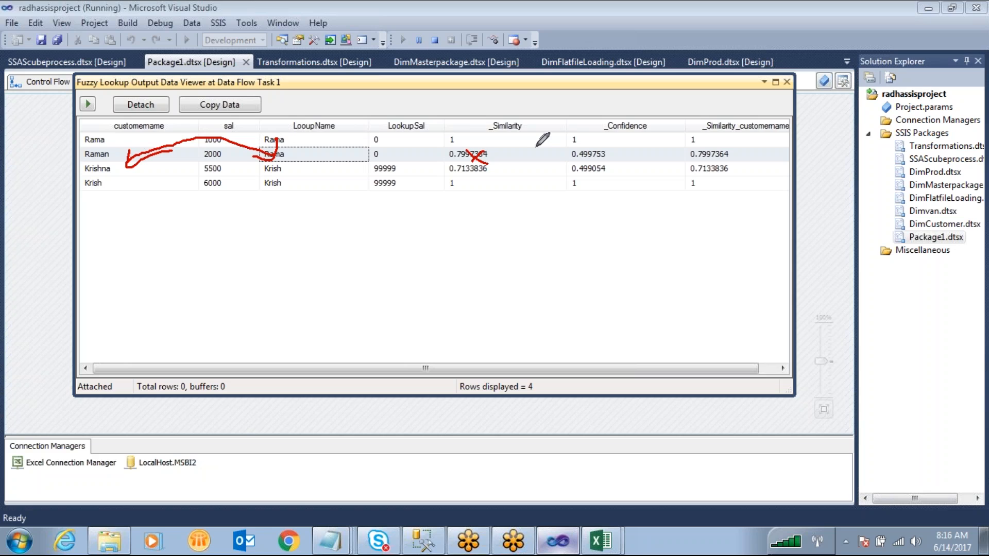
pyautogui.moveTo(536, 227)
pyautogui.mouseDown()
pyautogui.moveTo(517, 246)
pyautogui.moveTo(545, 232)
pyautogui.moveTo(600, 260)
pyautogui.moveTo(594, 265)
pyautogui.mouseUp()
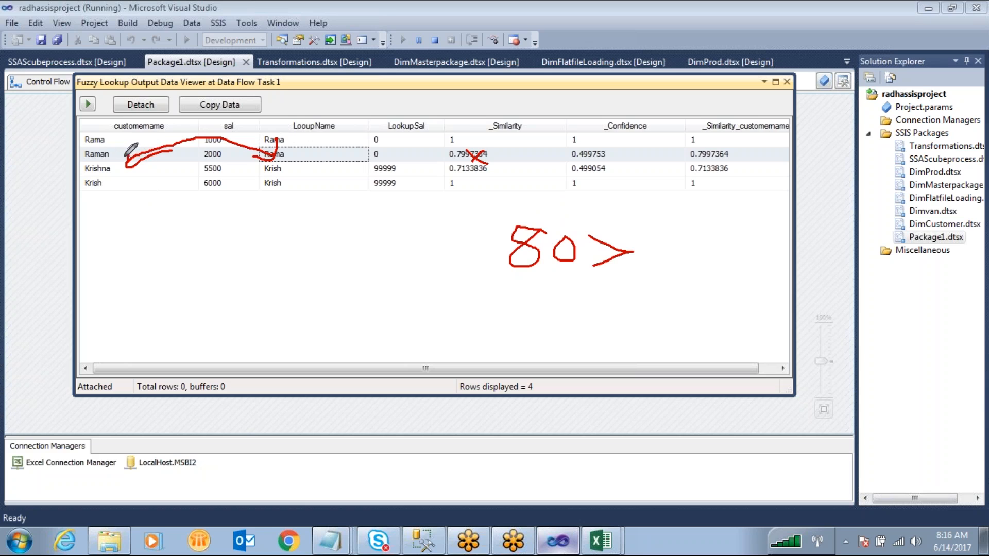
pyautogui.moveTo(267, 145)
pyautogui.mouseDown()
pyautogui.moveTo(290, 147)
pyautogui.moveTo(258, 164)
pyautogui.mouseUp()
pyautogui.moveTo(479, 148)
pyautogui.mouseDown()
pyautogui.moveTo(434, 156)
pyautogui.moveTo(481, 145)
pyautogui.mouseUp()
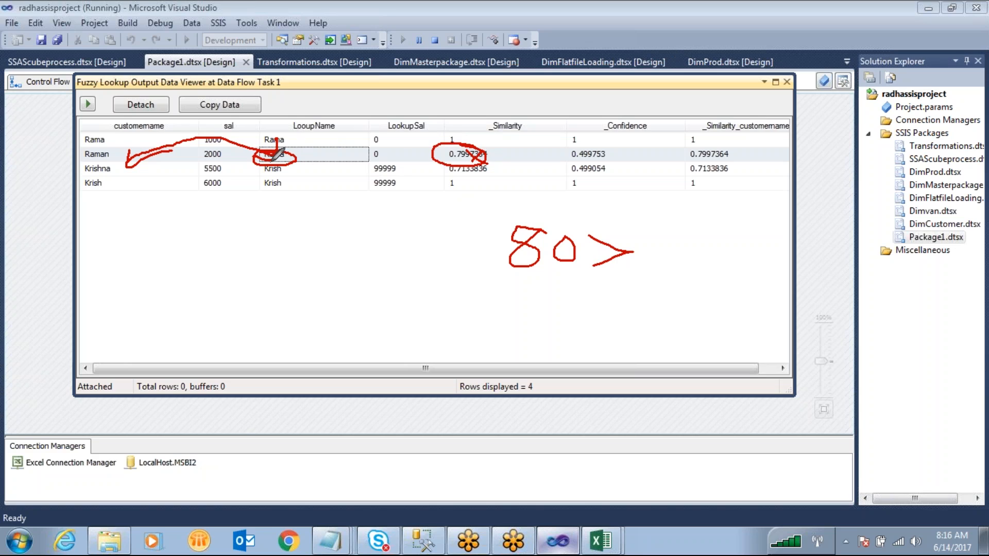
pyautogui.moveTo(108, 145); pyautogui.dragTo(141, 133)
pyautogui.moveTo(282, 149); pyautogui.dragTo(364, 99)
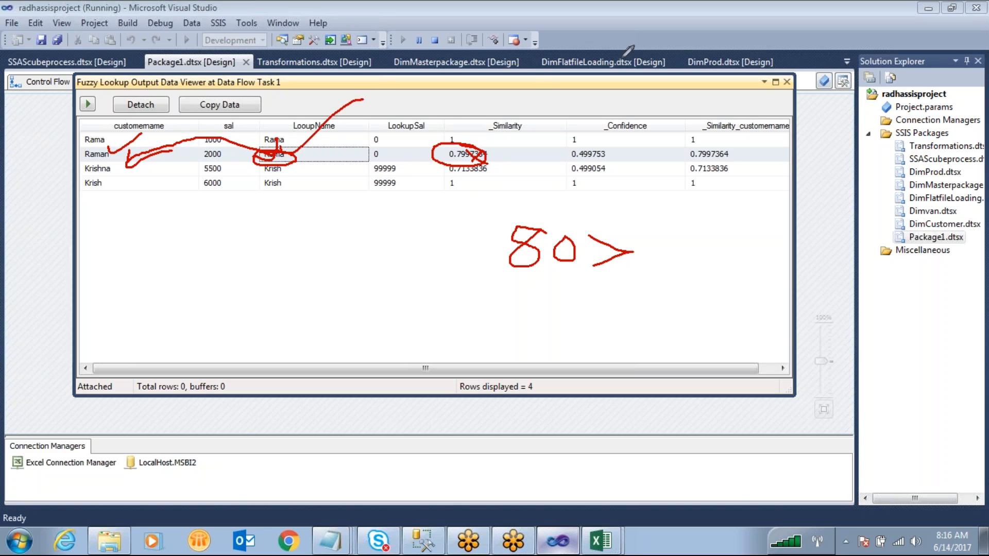
pyautogui.click(765, 45)
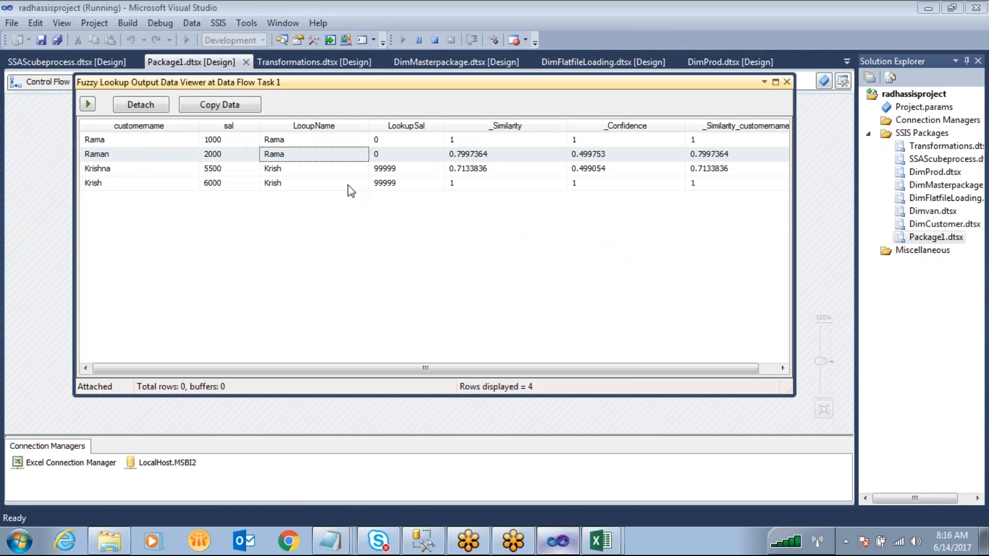
# Compare the second row's customername value with its LooupName match using temporary markings
pyautogui.click(309, 224)
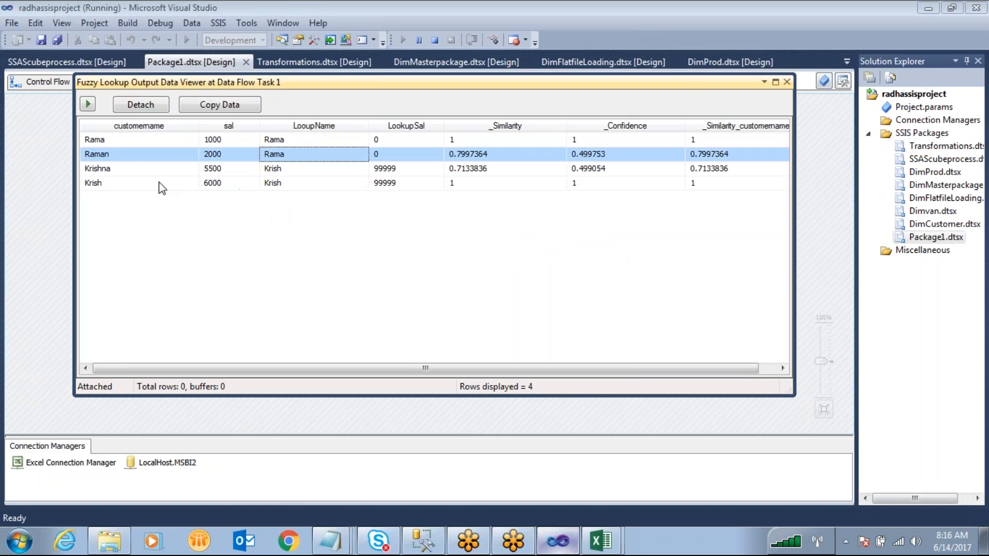
pyautogui.click(672, 45)
pyautogui.moveTo(83, 144)
pyautogui.mouseDown()
pyautogui.moveTo(114, 160)
pyautogui.moveTo(106, 145)
pyautogui.mouseUp()
pyautogui.moveTo(265, 152)
pyautogui.mouseDown()
pyautogui.moveTo(290, 160)
pyautogui.moveTo(269, 160)
pyautogui.mouseUp()
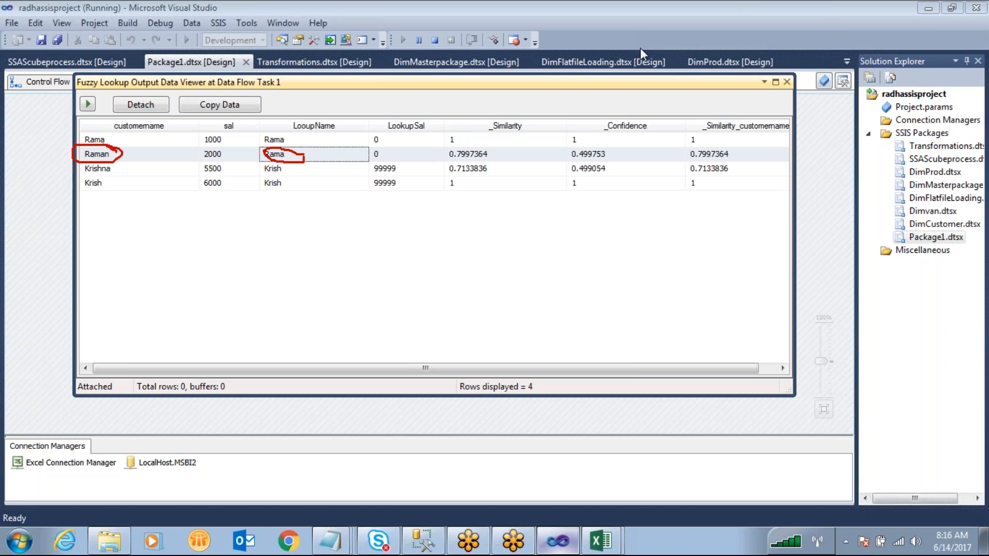
pyautogui.click(772, 48)
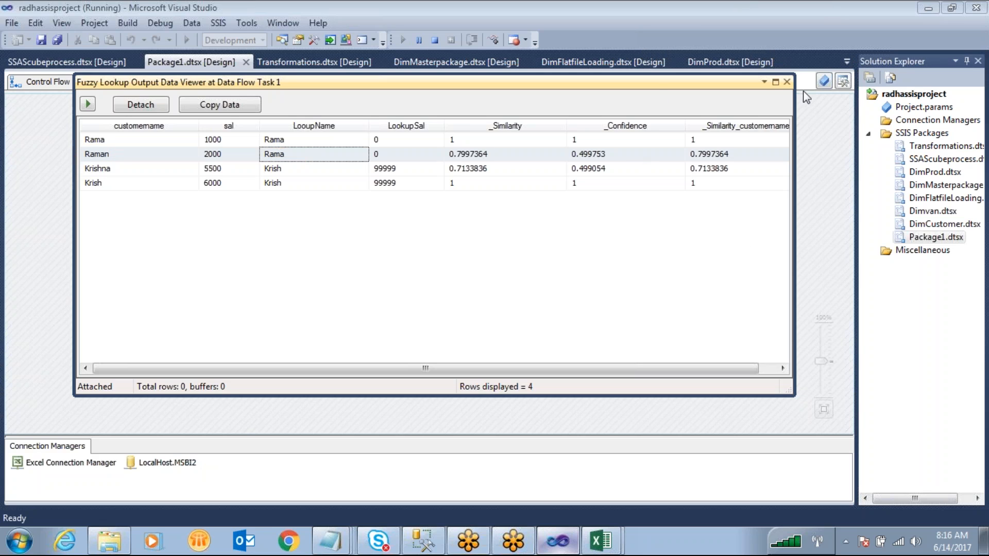
# Close the data viewer and stop debugging the package
pyautogui.click(787, 82)
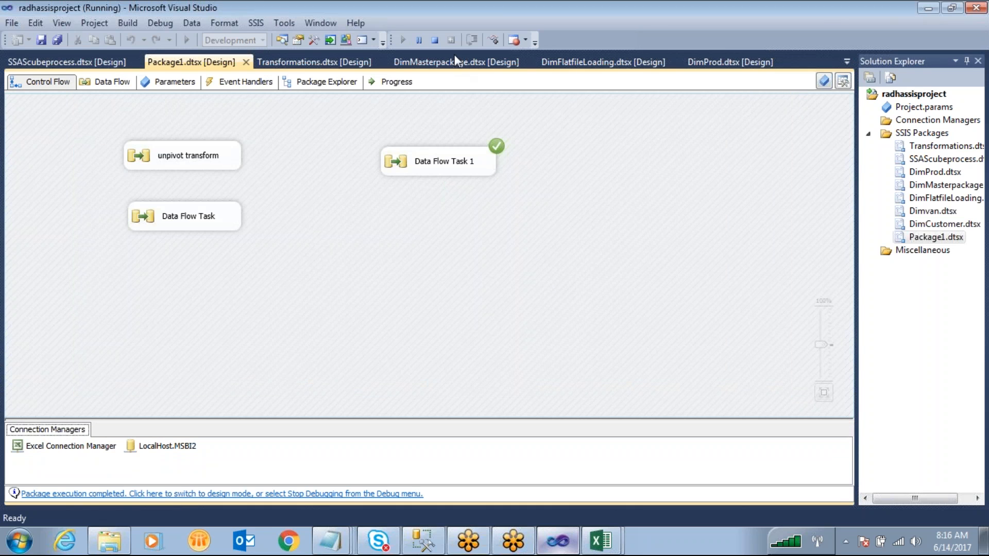
pyautogui.click(436, 40)
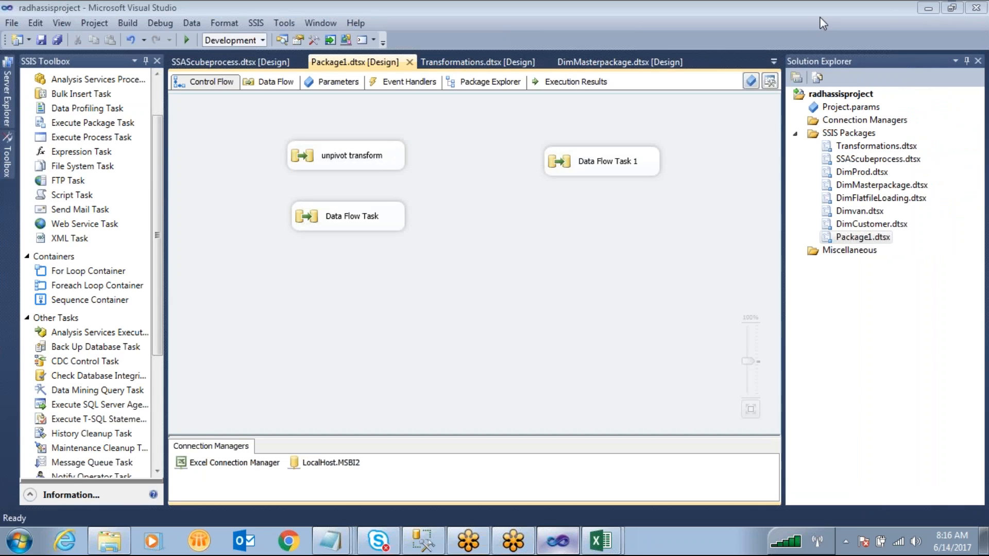